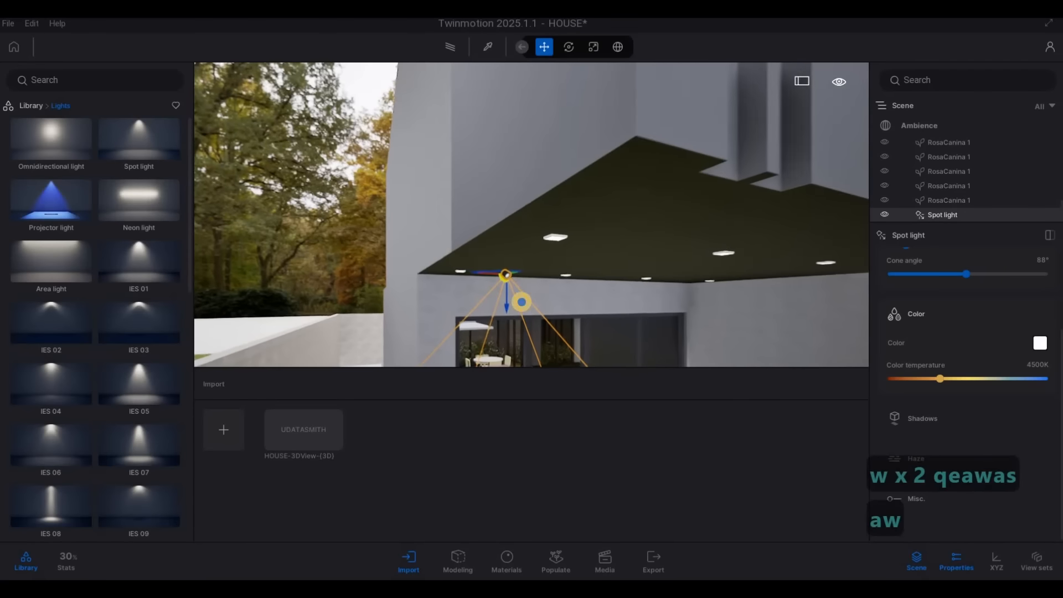
# Step: Move the spot light onto the overhang ceiling fixture next to the pillar
pyautogui.press('e')
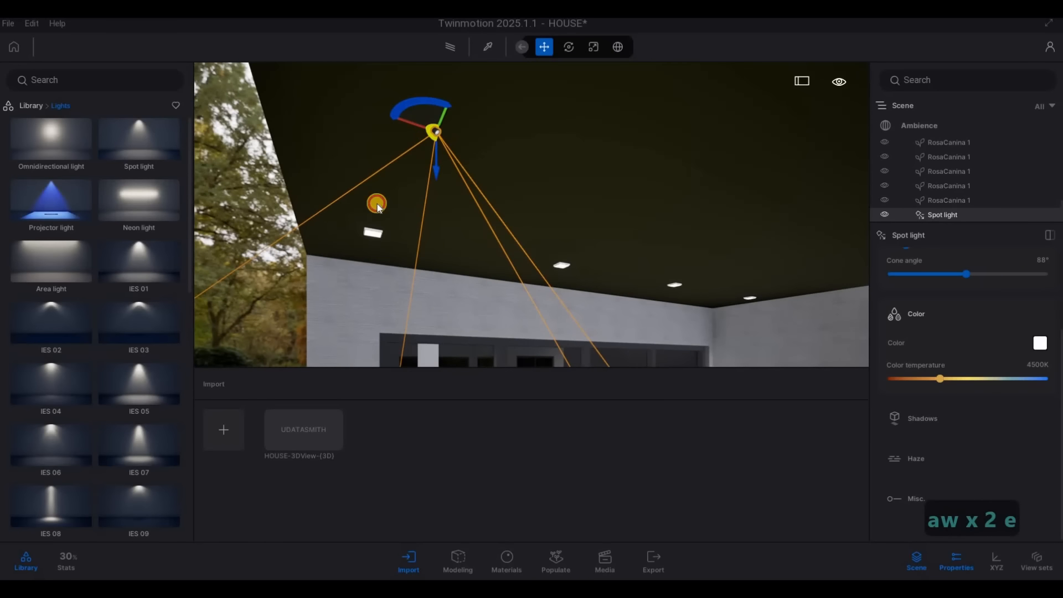
pyautogui.moveTo(377, 203); pyautogui.dragTo(367, 230)
pyautogui.press('a')
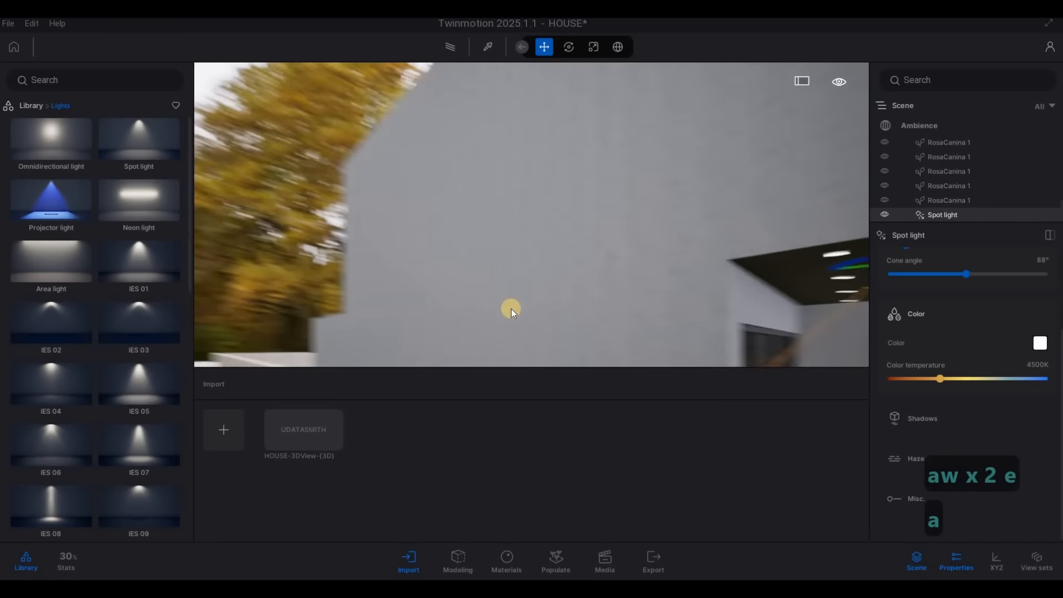
pyautogui.press('d')
pyautogui.press('w')
pyautogui.press('e')
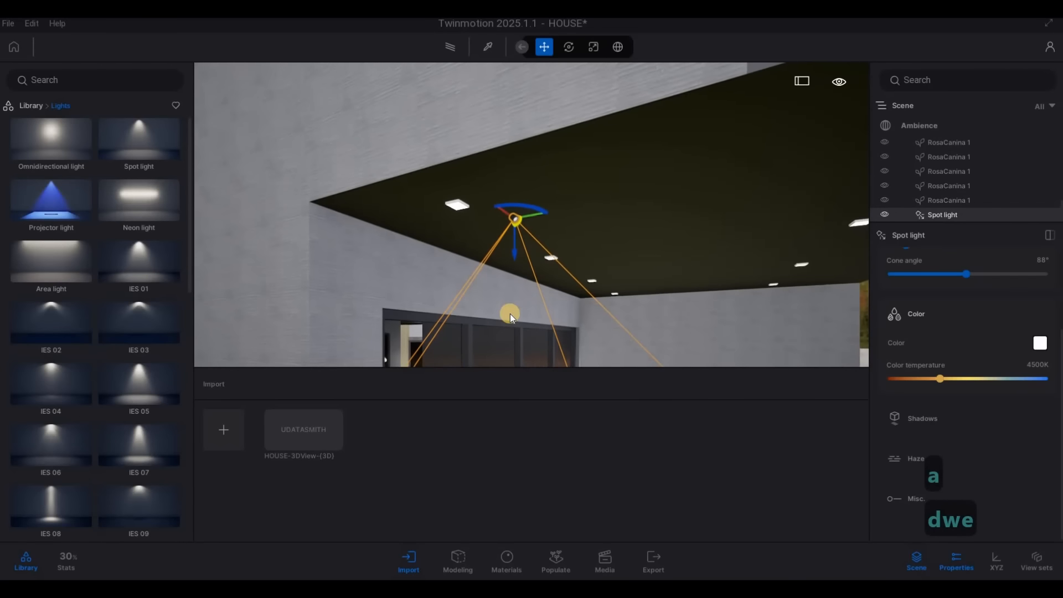
pyautogui.press('3')
pyautogui.press('w')
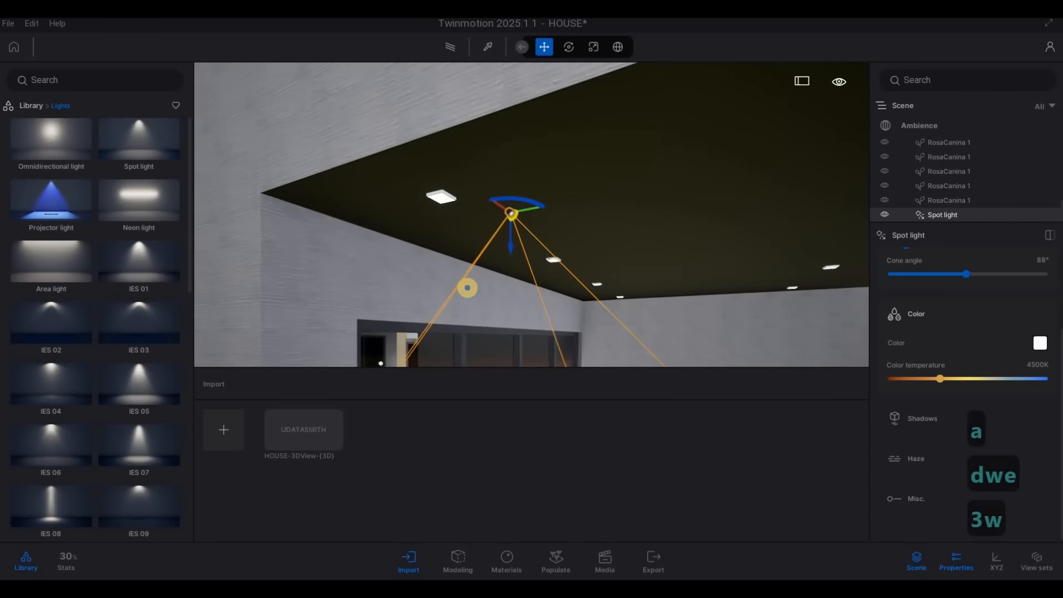
pyautogui.moveTo(467, 288); pyautogui.dragTo(454, 284, button='right')
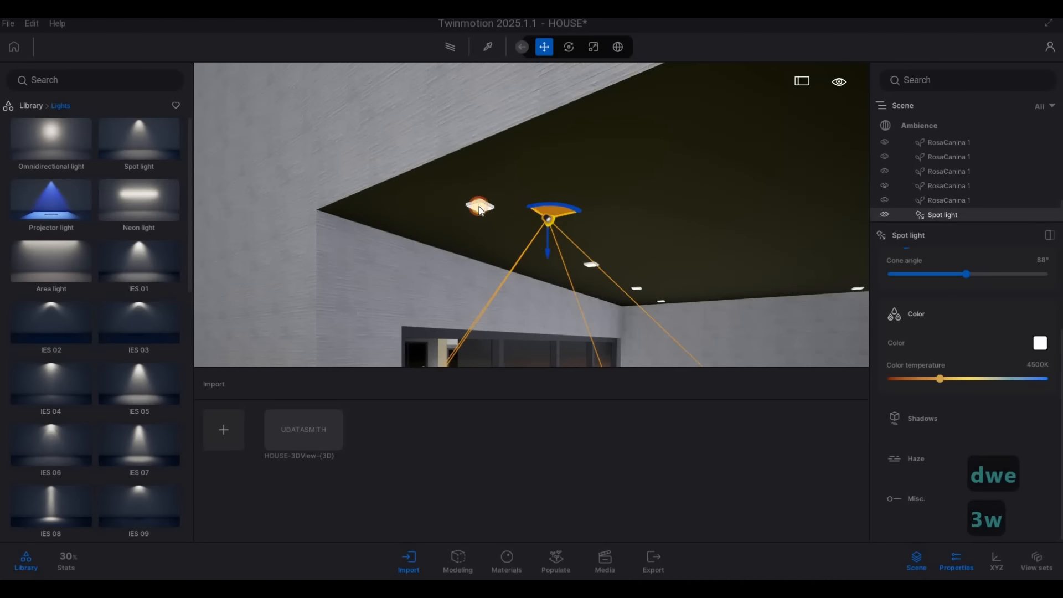
pyautogui.moveTo(479, 206); pyautogui.dragTo(478, 206)
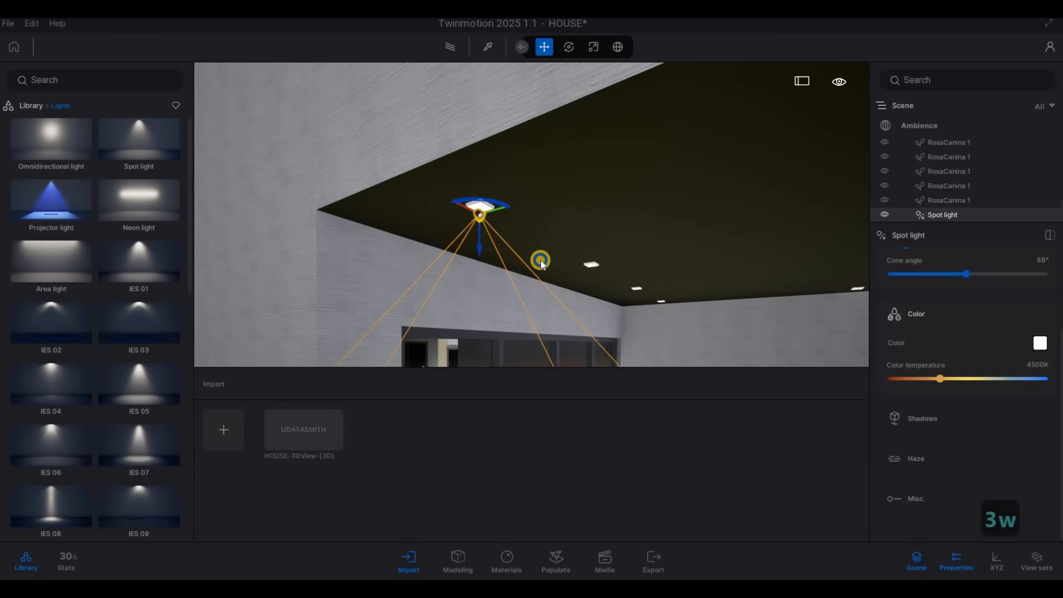
# Step: Tilt the spot light in rotate mode so its cone washes the wall below
pyautogui.moveTo(540, 260); pyautogui.dragTo(495, 180, button='right')
pyautogui.press('d')
pyautogui.press('d')
pyautogui.press('w')
pyautogui.press('d')
pyautogui.press('e')
pyautogui.press('Tab')
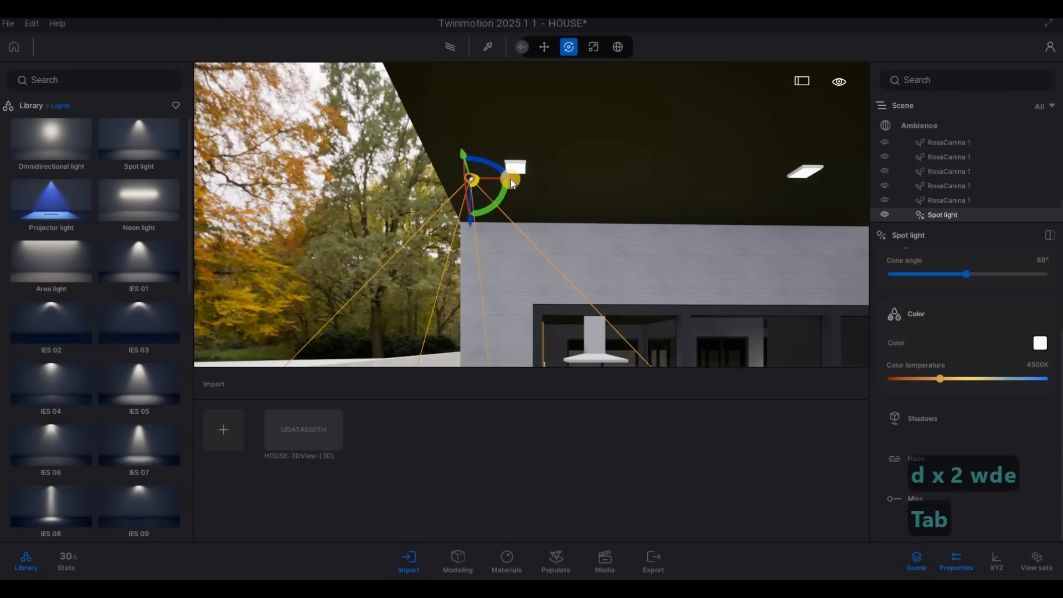
pyautogui.moveTo(510, 178); pyautogui.dragTo(551, 209)
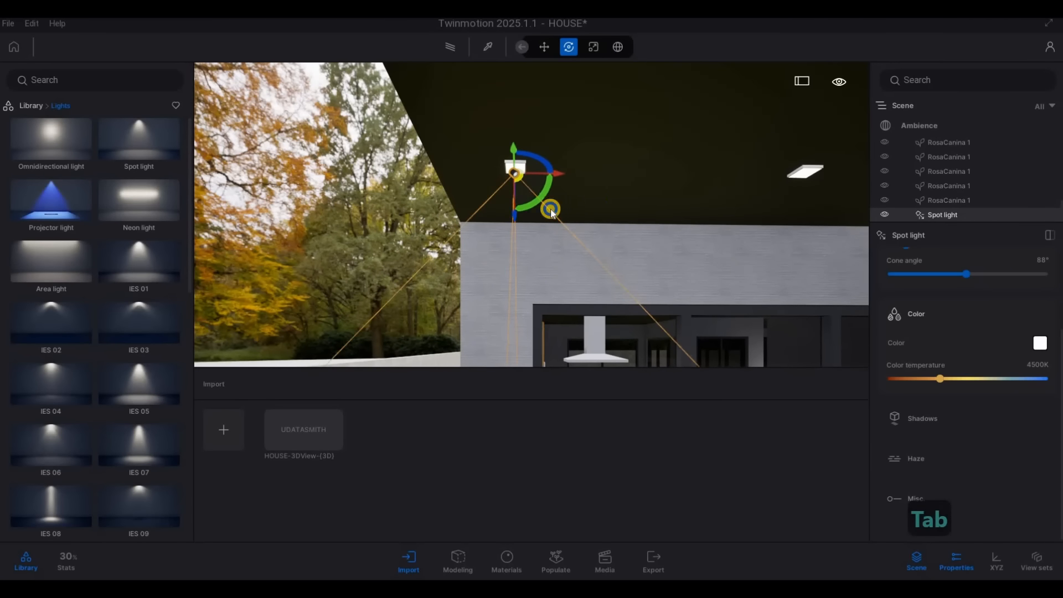
pyautogui.press('a')
pyautogui.moveTo(550, 209); pyautogui.dragTo(593, 162, button='right')
pyautogui.press('a')
pyautogui.press('a')
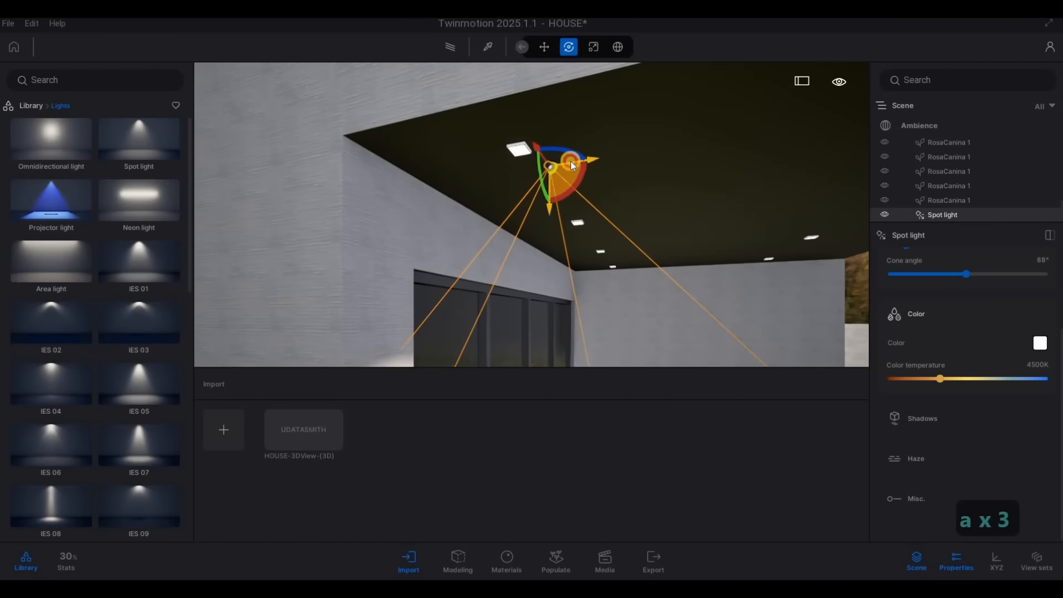
pyautogui.click(556, 161)
pyautogui.moveTo(555, 161); pyautogui.dragTo(517, 198)
# Step: Enter 10 as the spot light's Intensity, dropping it from 300 lm to 10 lm
pyautogui.press('d')
pyautogui.press('d')
pyautogui.press('d')
pyautogui.press('s')
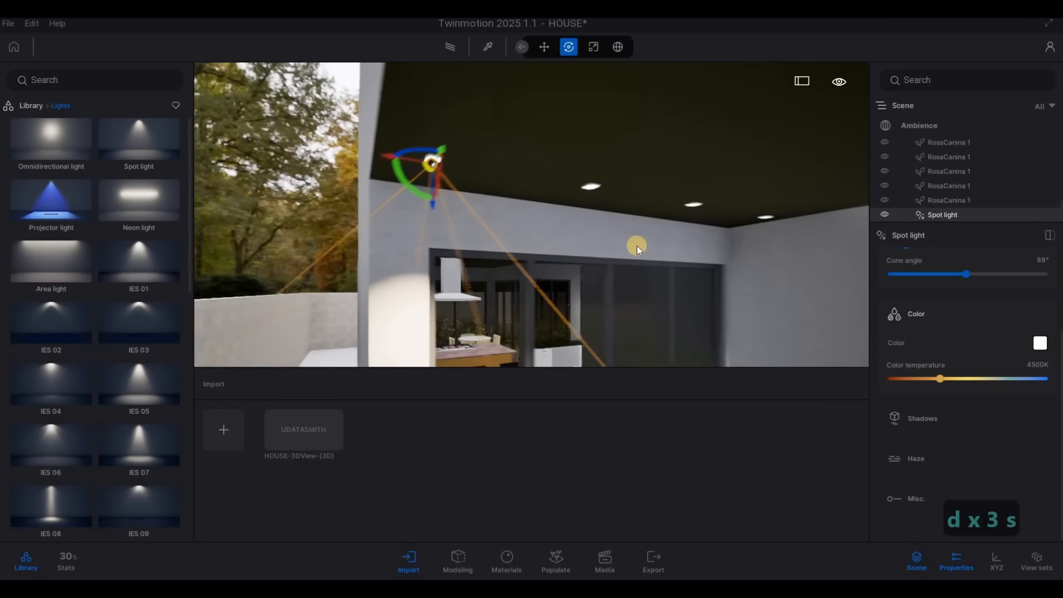
pyautogui.press('e')
pyautogui.press('d')
pyautogui.scroll(2, 1018, 330)
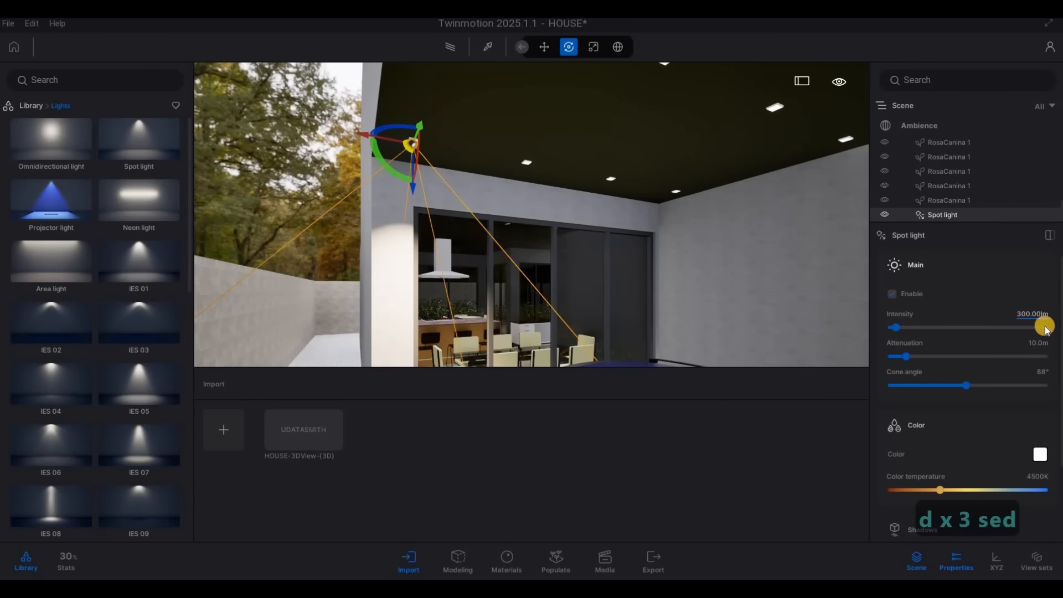
pyautogui.write('10')
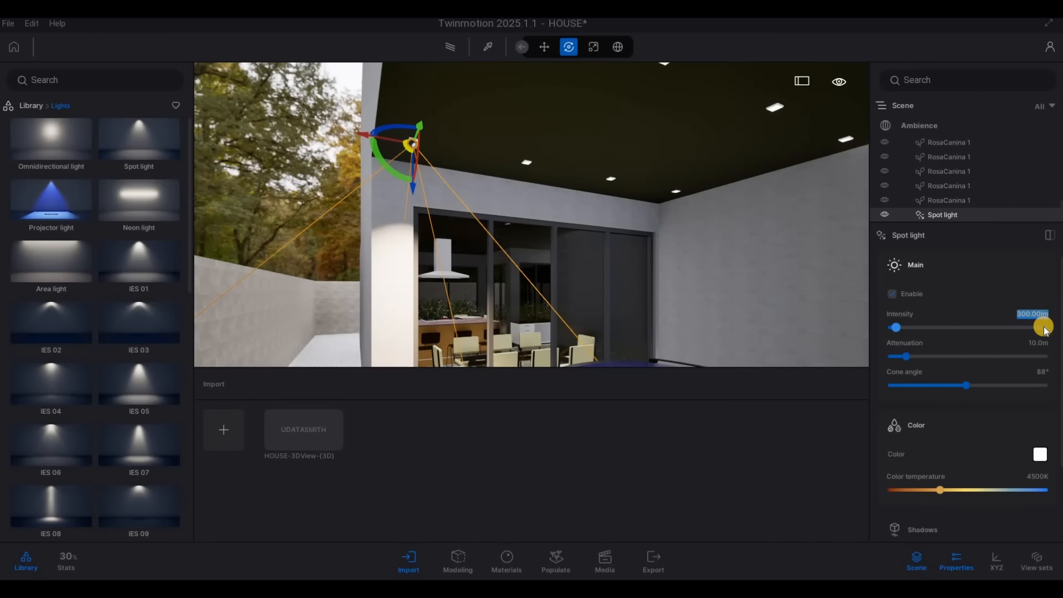
pyautogui.press('Return')
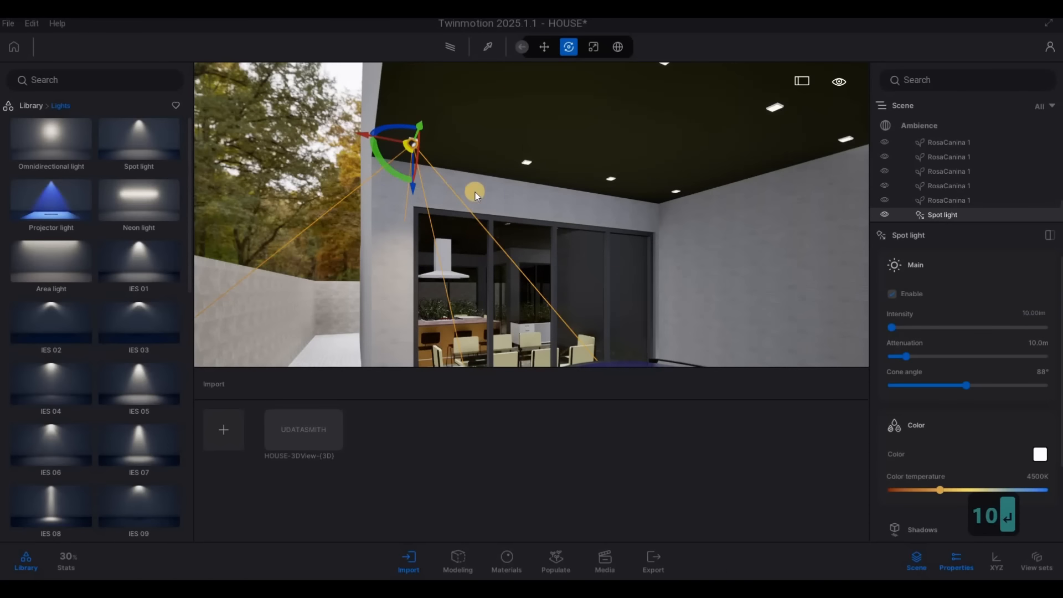
pyautogui.press('d')
pyautogui.press('d')
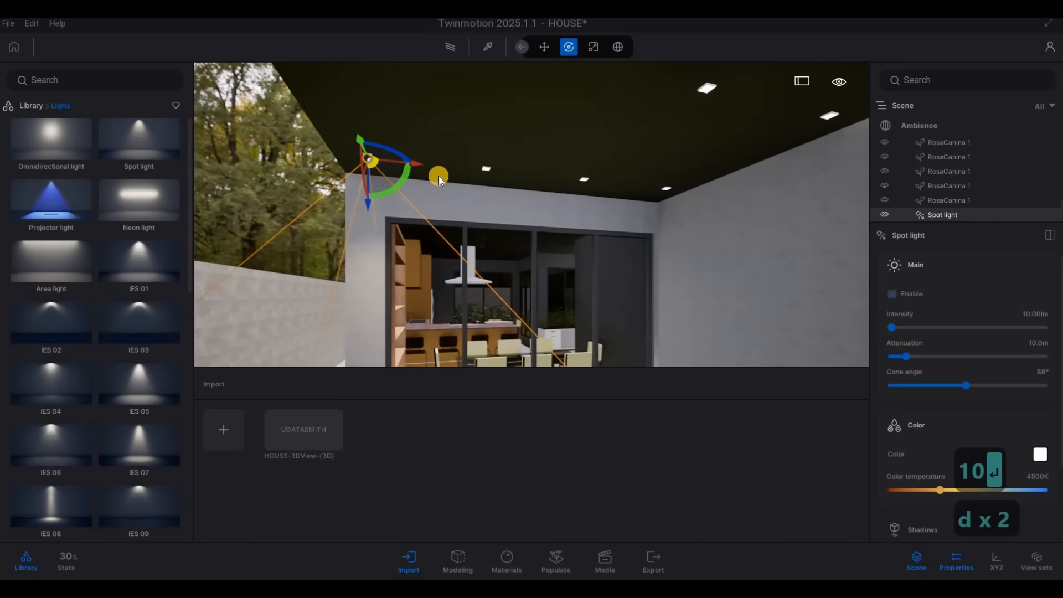
pyautogui.scroll(-2, 434, 174)
# Step: Alt-drag copies of the spot light along the ceiling, then select the whole row
pyautogui.keyDown('shift'); pyautogui.moveTo(432, 171); pyautogui.dragTo(558, 230); pyautogui.keyUp('shift')
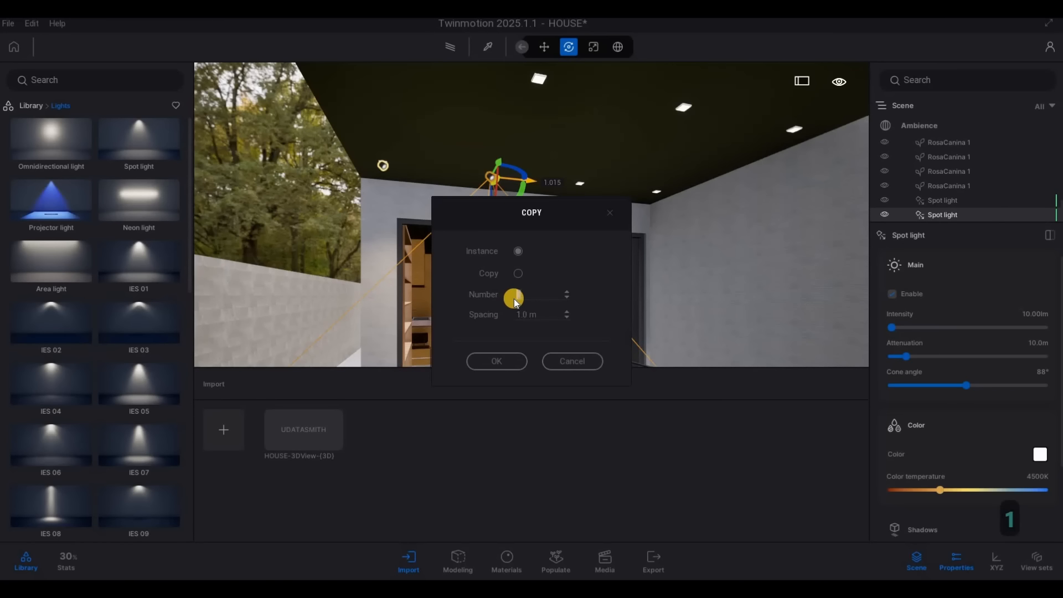
pyautogui.press('Return')
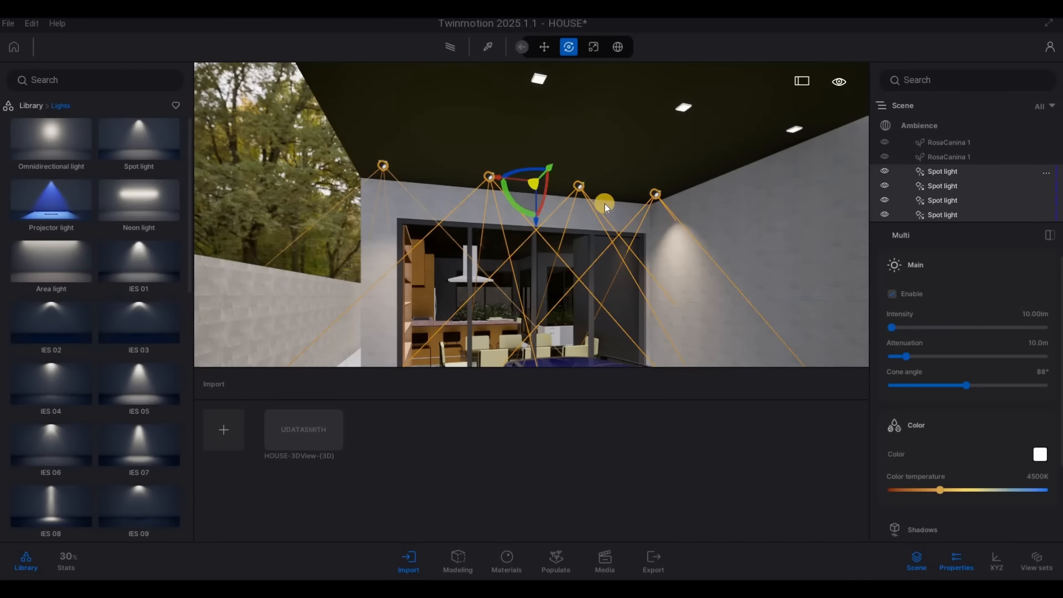
pyautogui.moveTo(662, 166); pyautogui.dragTo(771, 175, button='right')
# Step: Copy the selected row of spot lights further along the carport ceiling and turn them
pyautogui.press('s')
pyautogui.press('d')
pyautogui.press('a')
pyautogui.press('s')
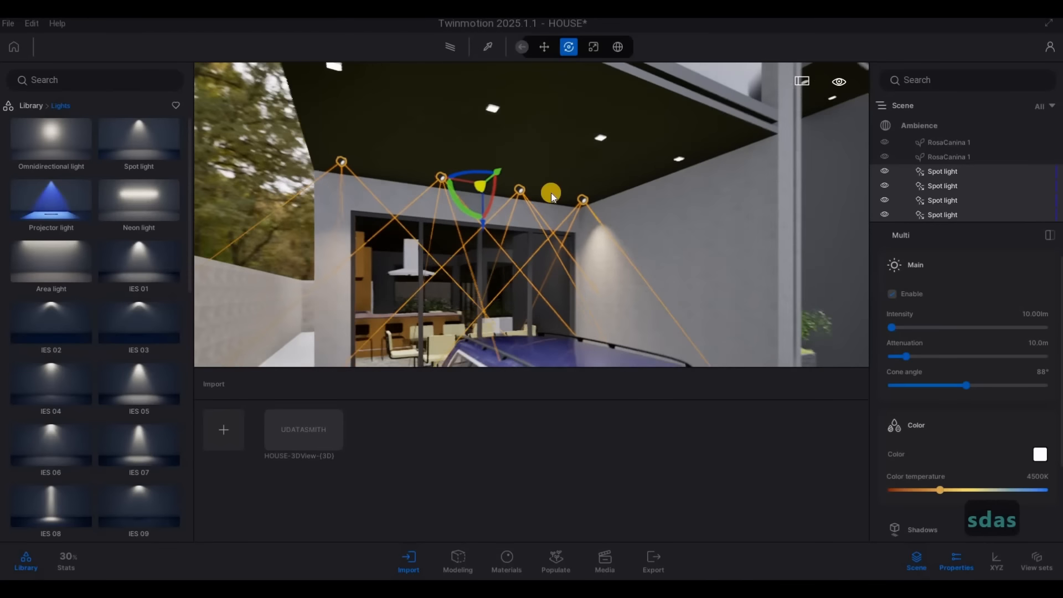
pyautogui.press('a')
pyautogui.press('d')
pyautogui.moveTo(545, 178); pyautogui.dragTo(617, 146)
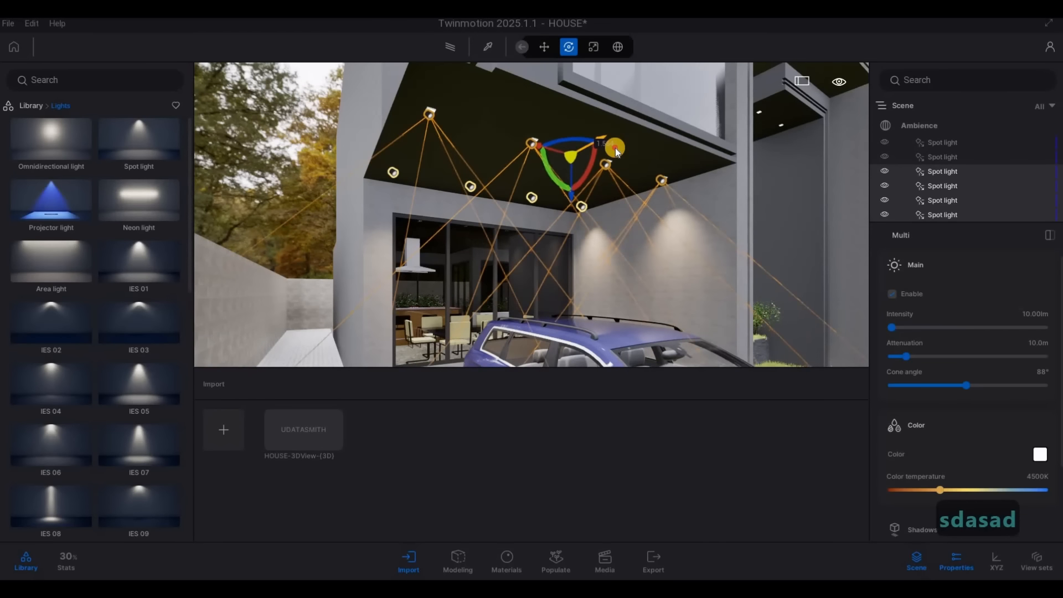
pyautogui.press('Return')
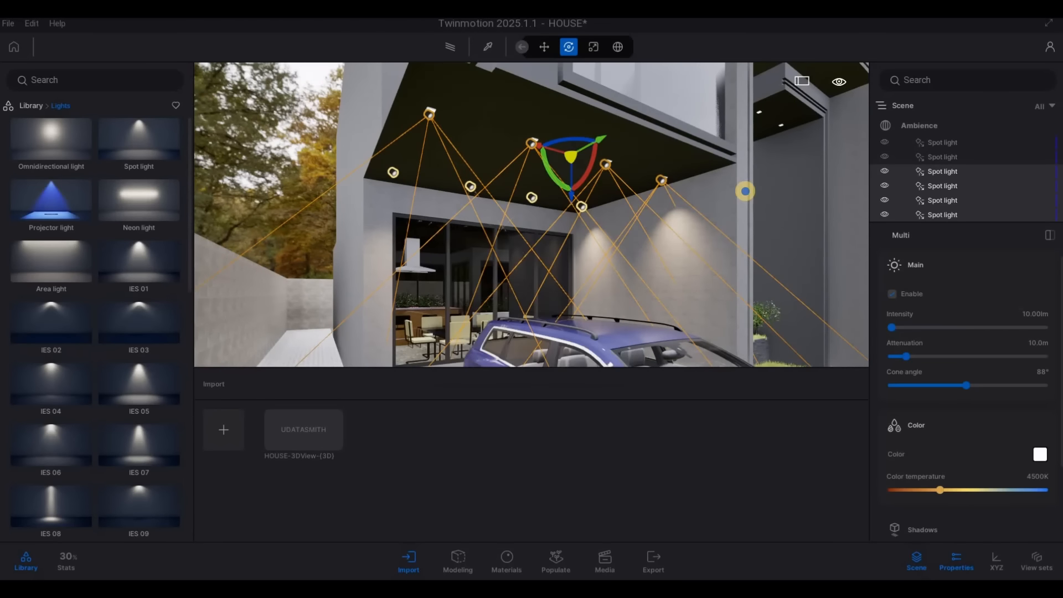
pyautogui.press('a')
pyautogui.press('w')
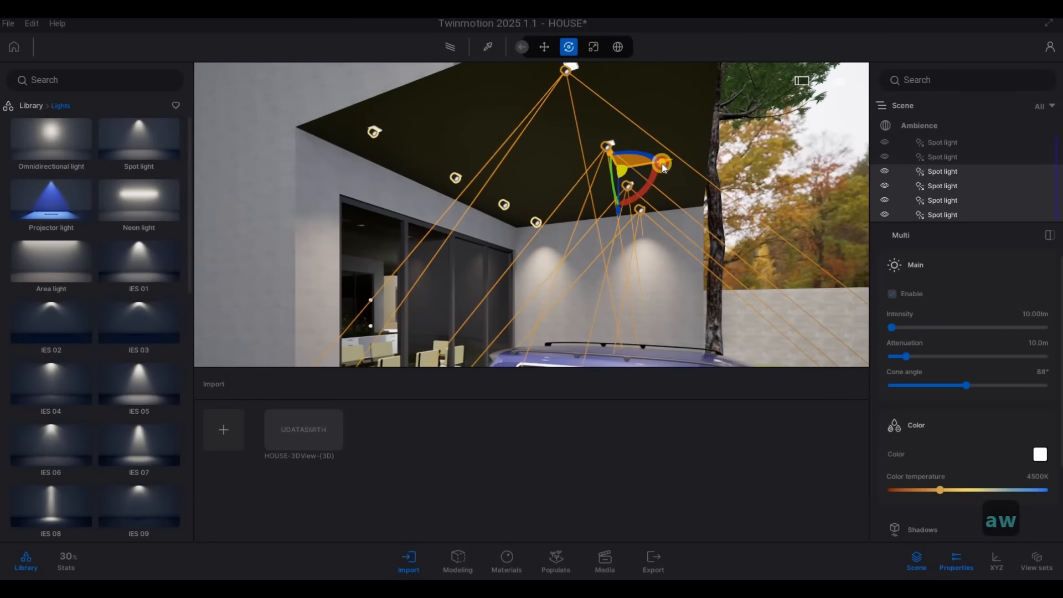
pyautogui.moveTo(660, 166); pyautogui.dragTo(667, 166)
# Step: Finish turning the copied row, then place a new 10 lm spot light on the tall window wall
pyautogui.press('d')
pyautogui.moveTo(532, 147); pyautogui.dragTo(239, 150, button='right')
pyautogui.press('q')
pyautogui.press('w')
pyautogui.press('a')
pyautogui.press('q')
pyautogui.press('q')
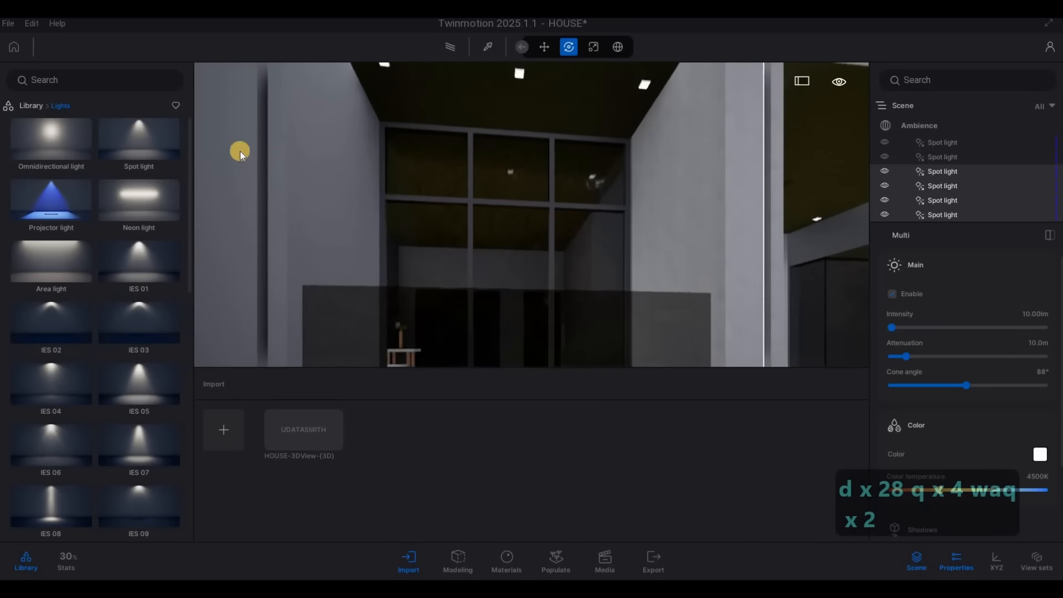
pyautogui.moveTo(151, 136); pyautogui.dragTo(404, 167)
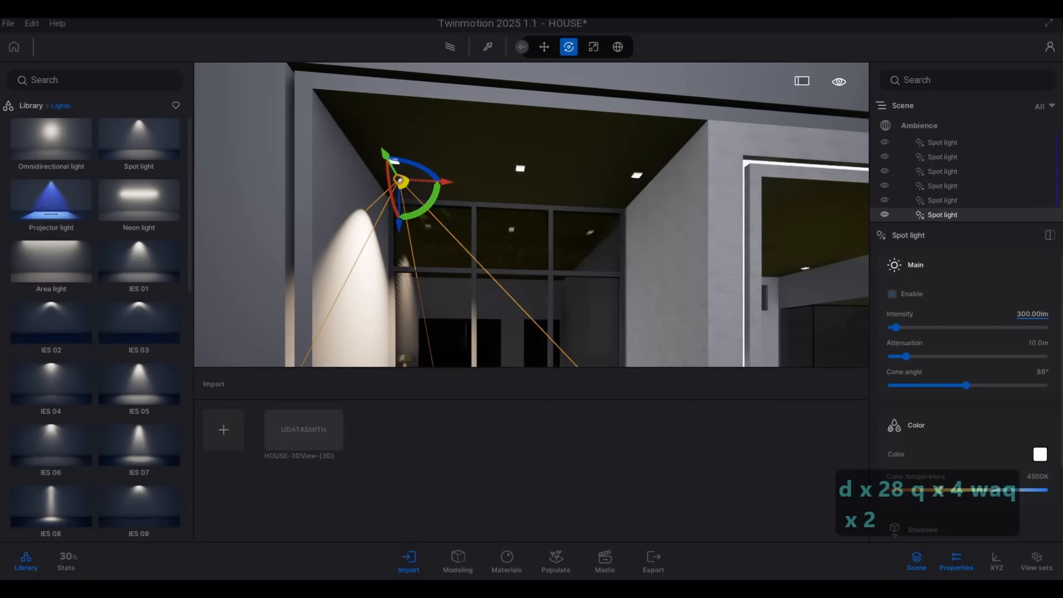
pyautogui.write('10')
pyautogui.press('Return')
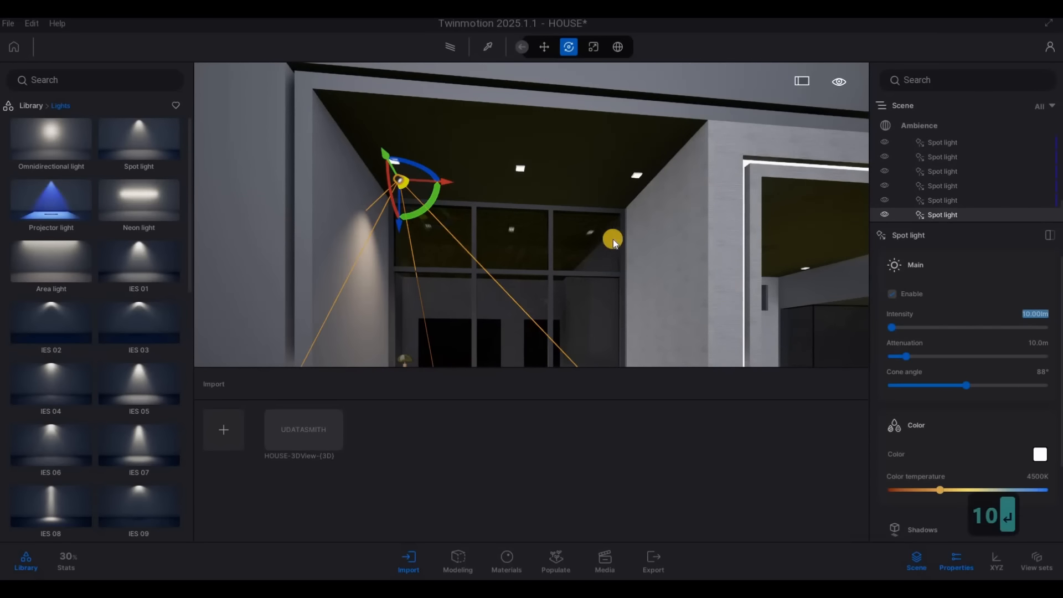
# Step: Fly up to the new spot light and start rotating it
pyautogui.moveTo(602, 243)
pyautogui.mouseDown(button='right')
pyautogui.moveTo(552, 230)
pyautogui.moveTo(531, 237)
pyautogui.moveTo(389, 196)
pyautogui.mouseUp(button='right')
pyautogui.press('d')
pyautogui.press('w')
pyautogui.press('d')
pyautogui.press('w')
pyautogui.moveTo(379, 180); pyautogui.dragTo(420, 150)
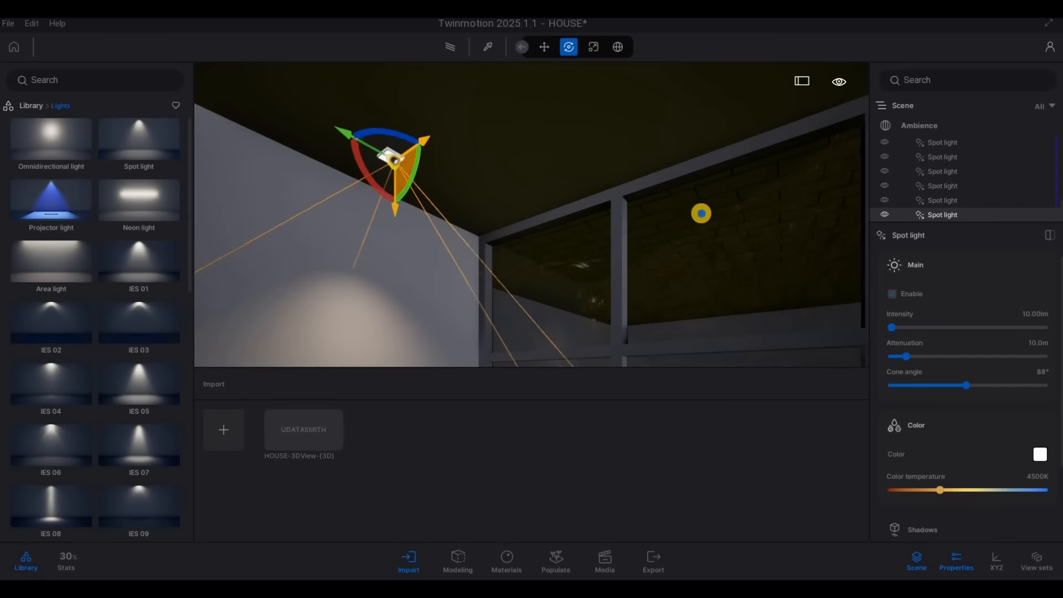
# Step: Slide the window-wall spot light left along the ceiling
pyautogui.press('a')
pyautogui.press('a')
pyautogui.press('s')
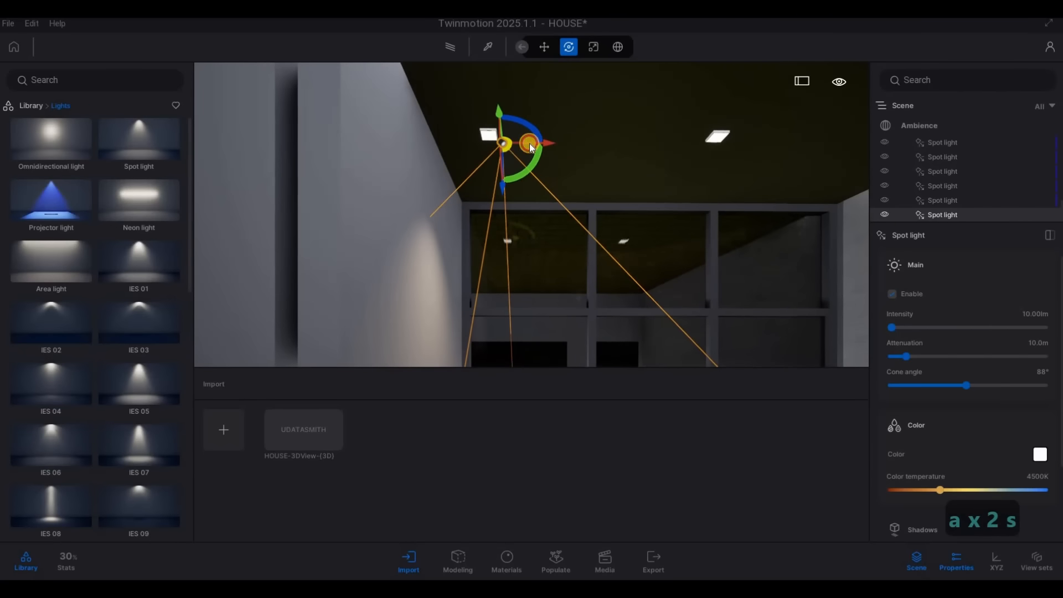
pyautogui.moveTo(536, 147); pyautogui.dragTo(546, 165)
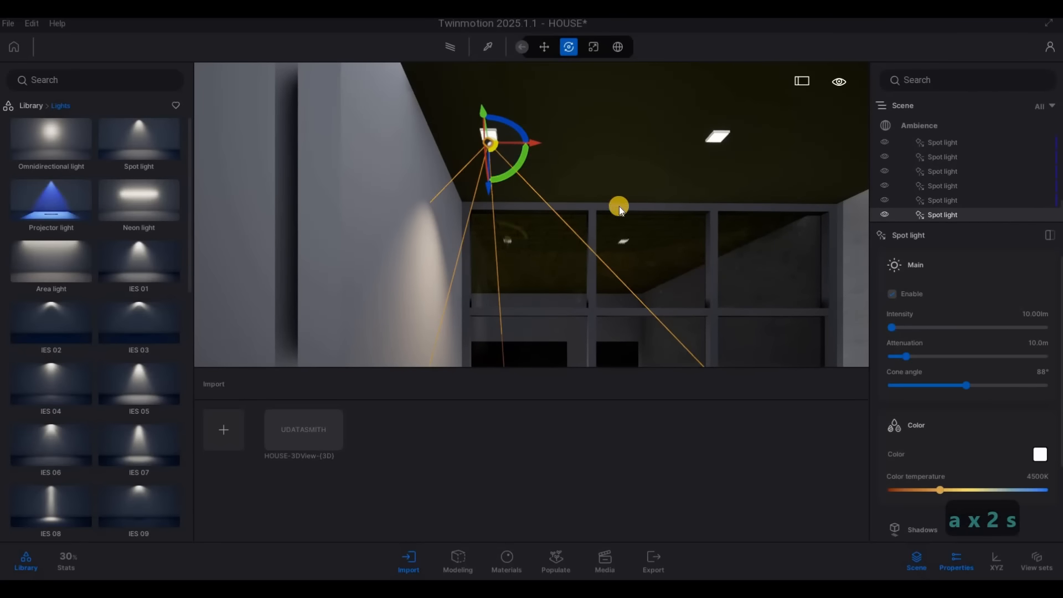
pyautogui.press('s')
pyautogui.press('d')
pyautogui.press('s')
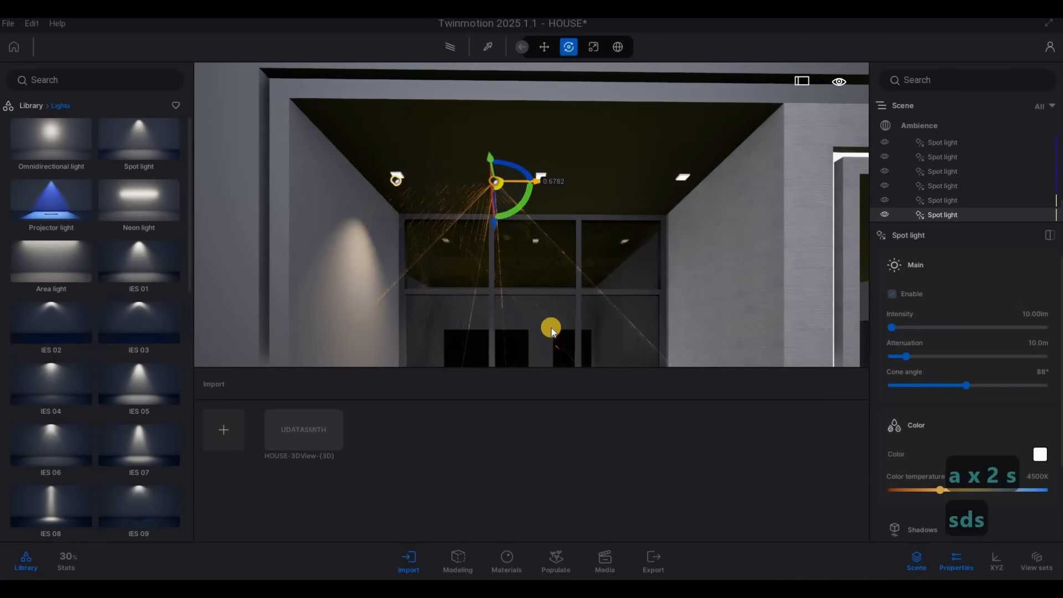
# Step: Duplicate the spot light across the ceiling with 1 m spacing in the Copy dialog
pyautogui.click(493, 309)
pyautogui.click(534, 311)
pyautogui.write('1')
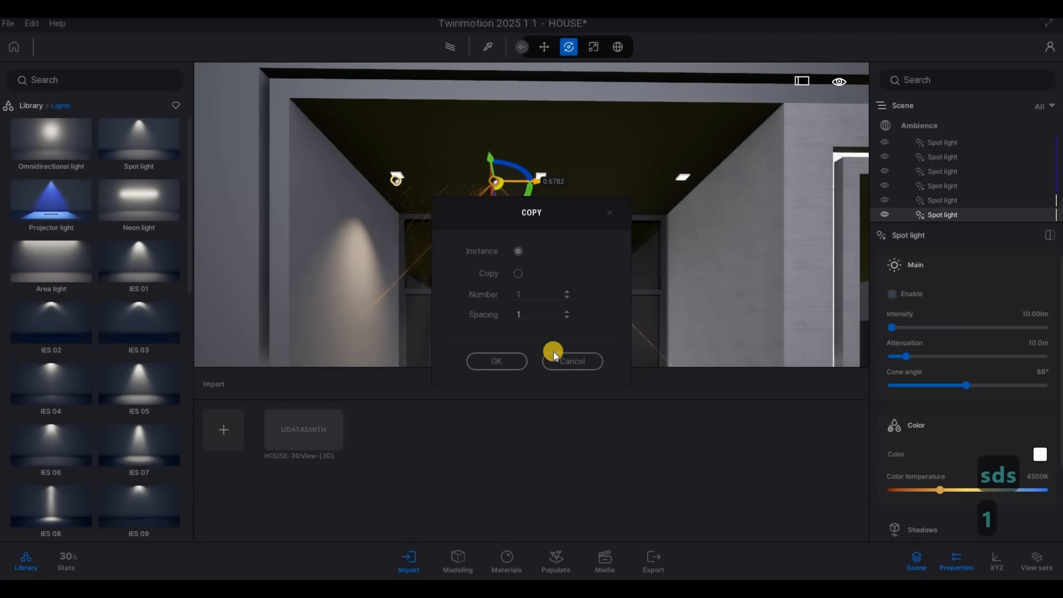
pyautogui.click(496, 361)
pyautogui.press('s')
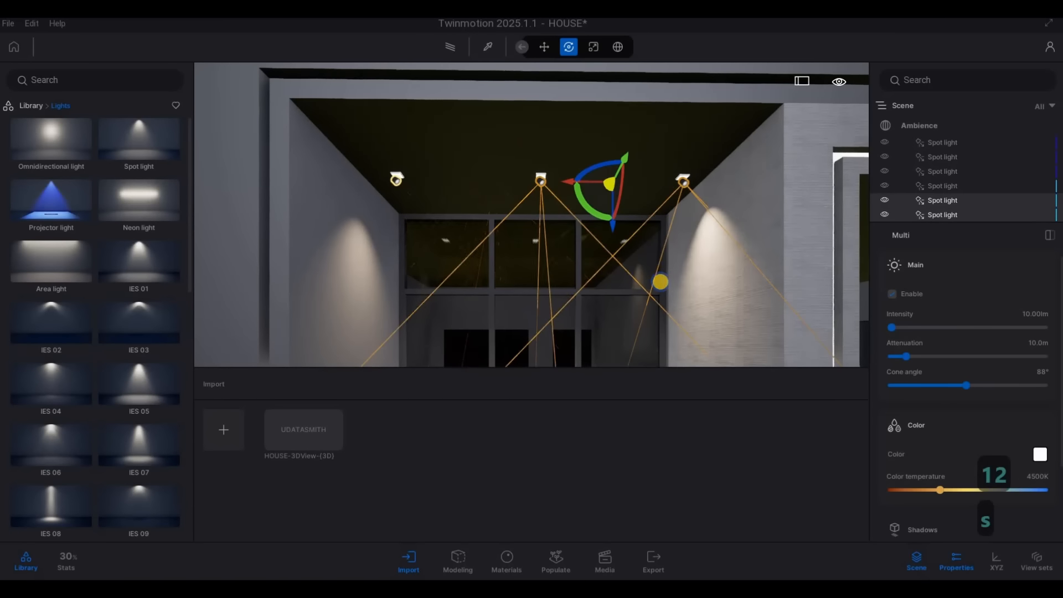
pyautogui.press('d')
pyautogui.press('s')
pyautogui.press('d')
pyautogui.press('e')
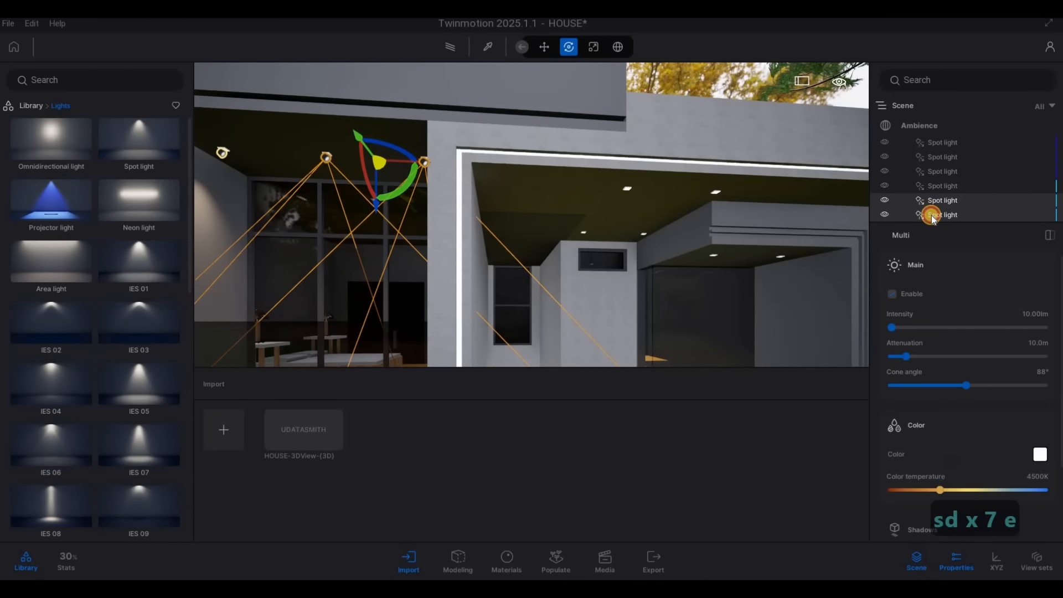
# Step: Duplicate a ceiling spot light once to the right and lower the copy slightly
pyautogui.click(424, 161)
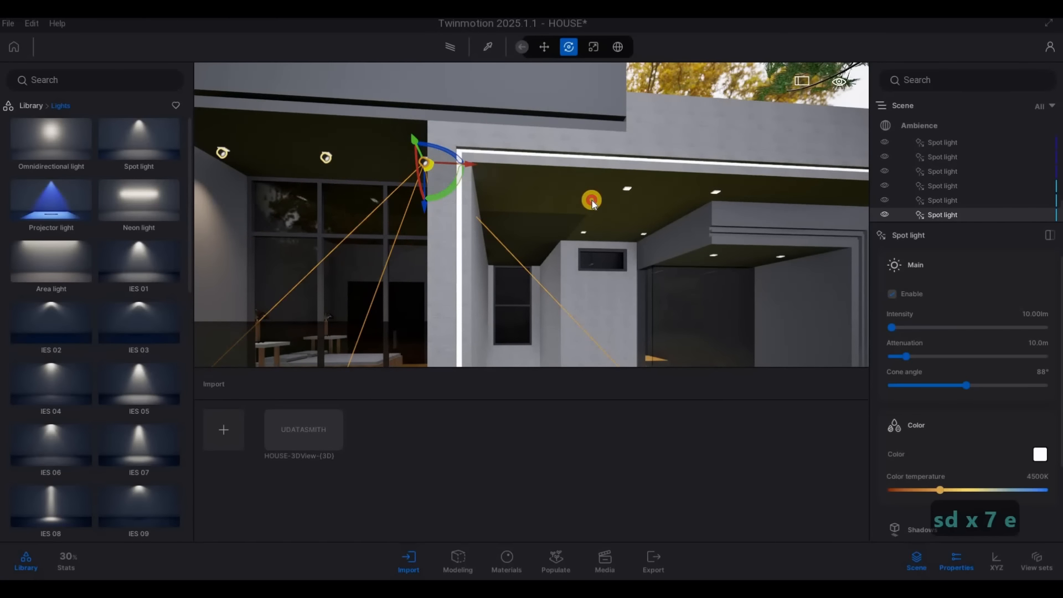
pyautogui.keyDown('shift'); pyautogui.moveTo(465, 164); pyautogui.dragTo(510, 359); pyautogui.keyUp('shift')
pyautogui.press('Return')
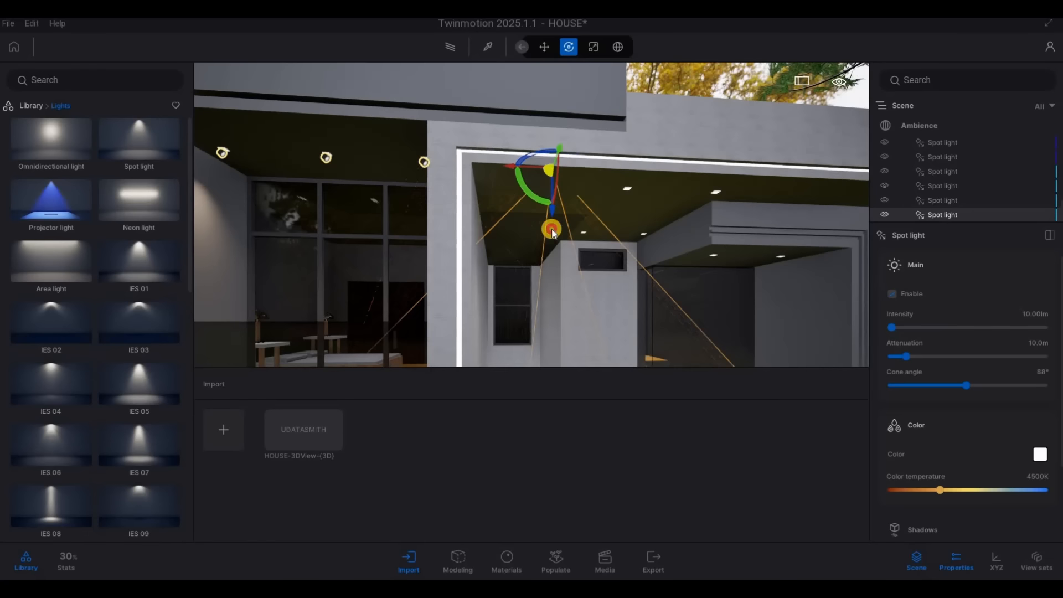
pyautogui.moveTo(536, 250); pyautogui.dragTo(545, 239)
# Step: Slide the copied spot light right and raise it up to the porch ceiling
pyautogui.press('d')
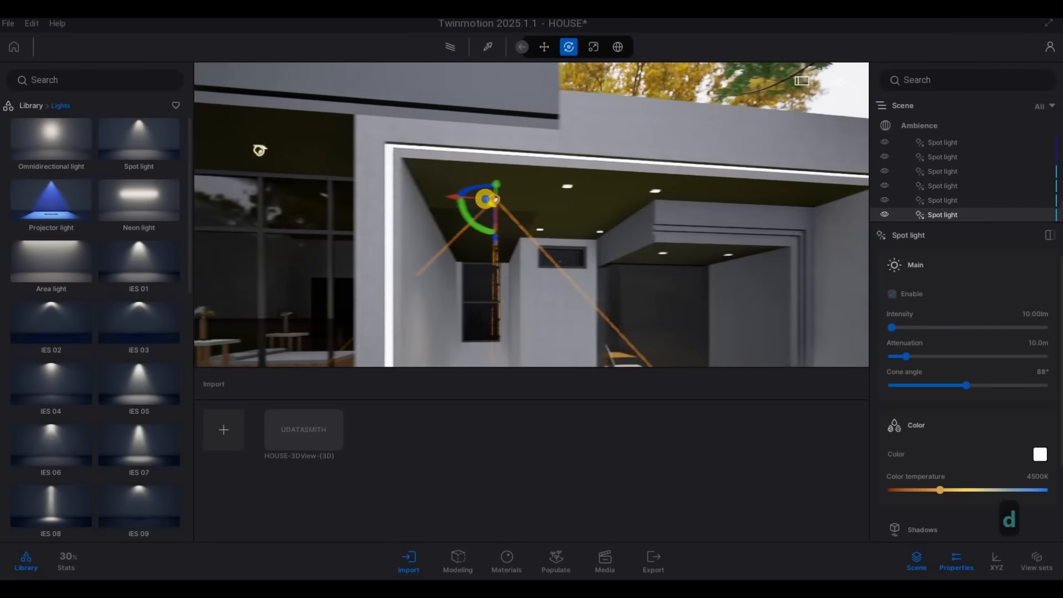
pyautogui.press('x')
pyautogui.press('x')
pyautogui.press('w')
pyautogui.press('e')
pyautogui.moveTo(451, 166); pyautogui.dragTo(543, 154)
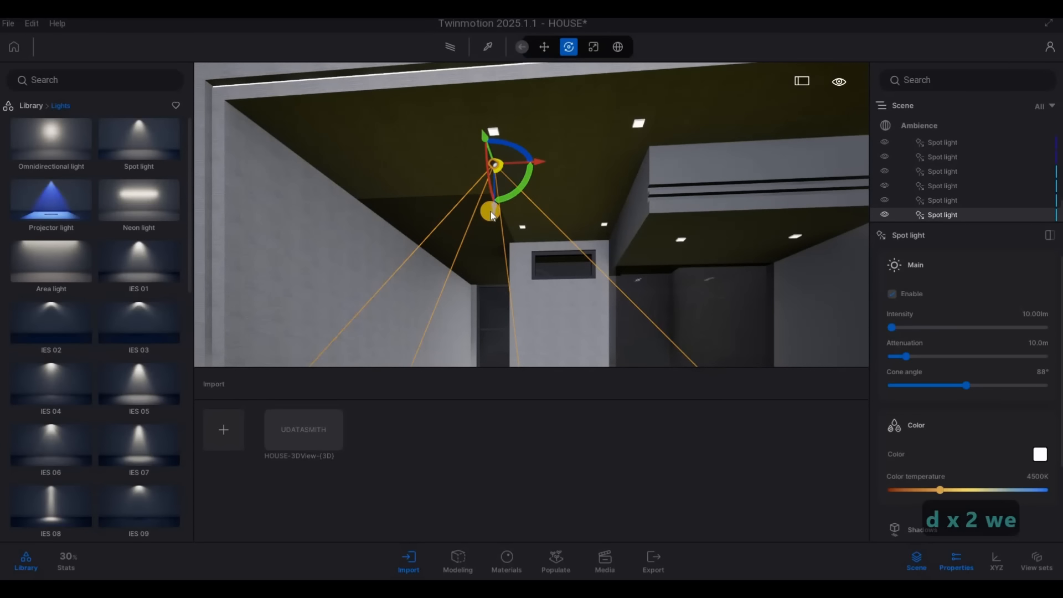
pyautogui.moveTo(490, 216); pyautogui.dragTo(486, 205, button='right')
pyautogui.moveTo(486, 167); pyautogui.dragTo(484, 130)
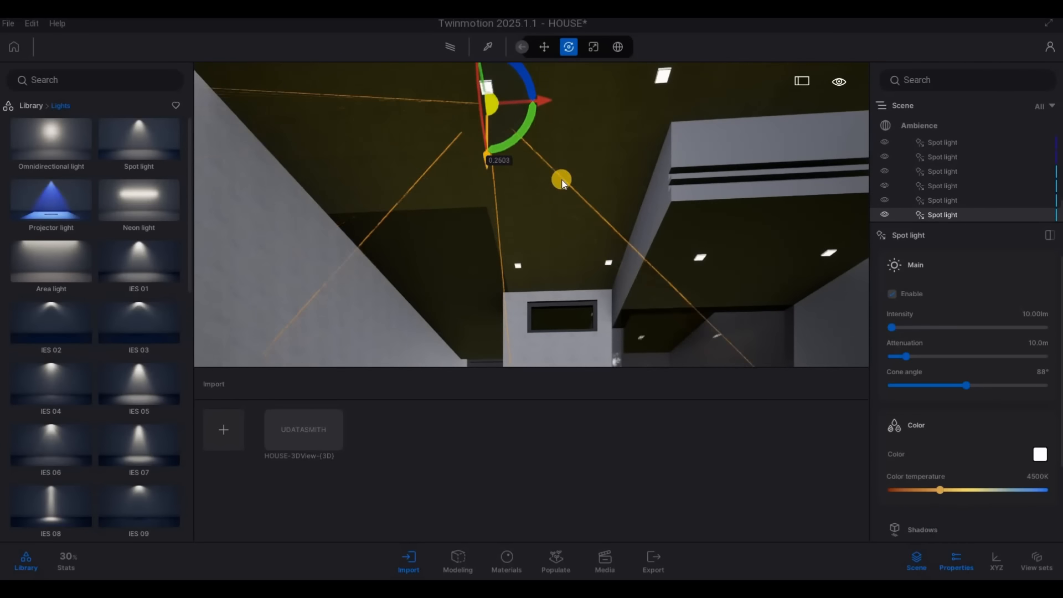
pyautogui.moveTo(575, 184); pyautogui.dragTo(566, 178, button='right')
pyautogui.press('d')
pyautogui.press('d')
pyautogui.press('d')
pyautogui.press('d')
pyautogui.press('d')
pyautogui.press('d')
pyautogui.press('d')
pyautogui.press('d')
pyautogui.press('d')
pyautogui.press('d')
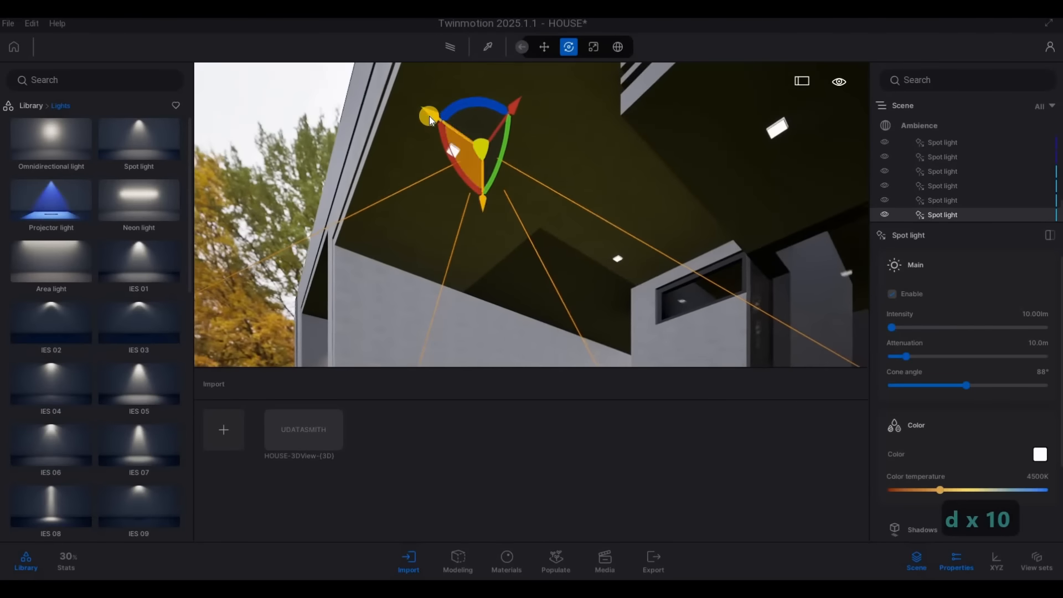
pyautogui.moveTo(497, 92); pyautogui.dragTo(493, 88)
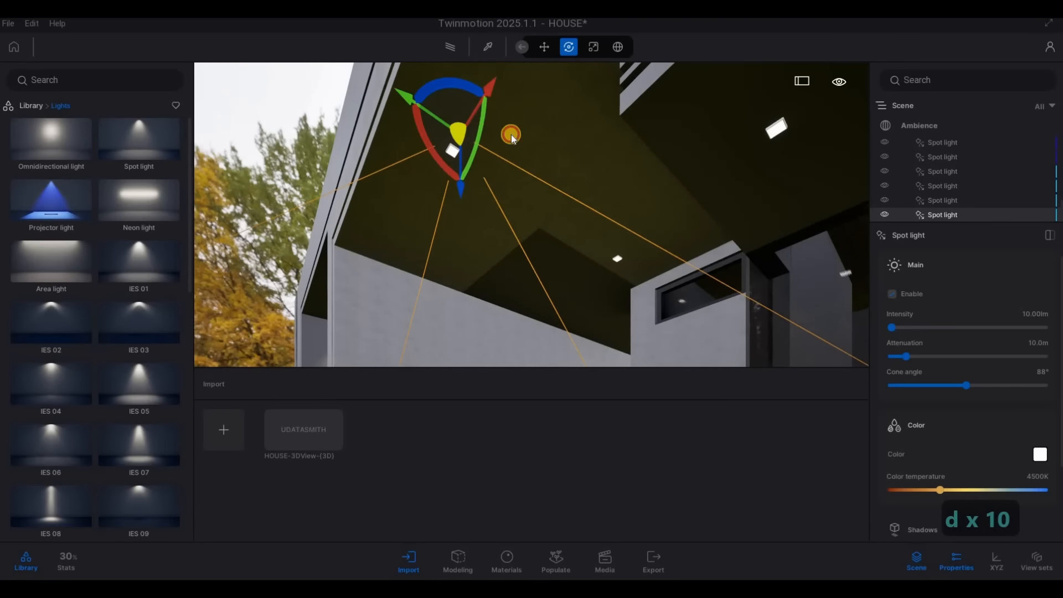
pyautogui.moveTo(511, 134); pyautogui.dragTo(554, 143, button='right')
pyautogui.press('a')
pyautogui.press('w')
pyautogui.moveTo(554, 146); pyautogui.dragTo(566, 175)
# Step: Position the copied spot light directly beneath the porch ceiling fixture
pyautogui.press('w')
pyautogui.press('e')
pyautogui.moveTo(657, 101); pyautogui.dragTo(573, 155, button='right')
pyautogui.press('w')
pyautogui.press('a')
pyautogui.press('w')
pyautogui.press('w')
pyautogui.moveTo(572, 140); pyautogui.dragTo(571, 139)
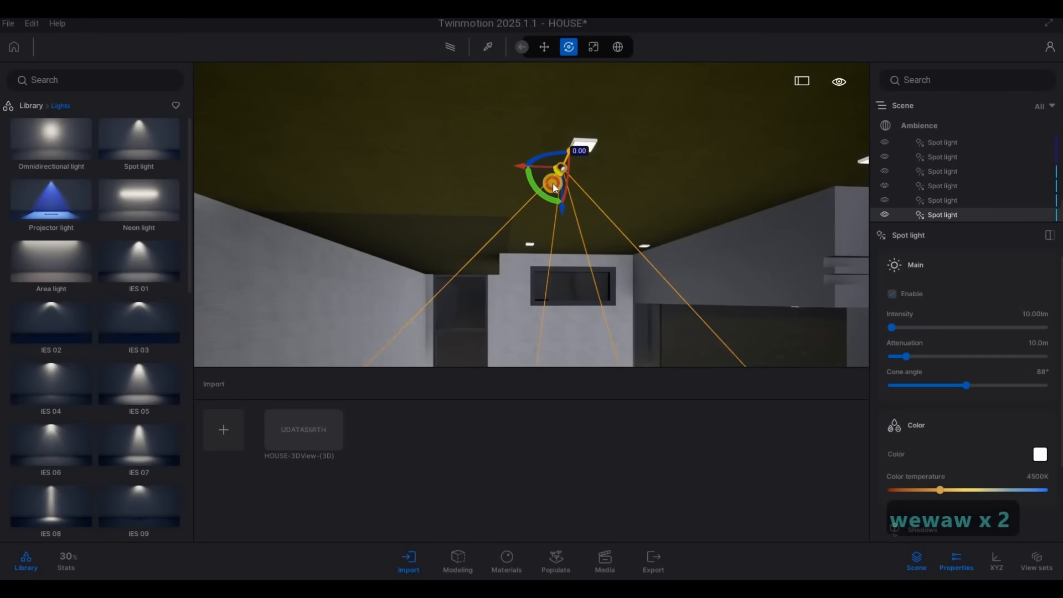
pyautogui.moveTo(553, 188); pyautogui.dragTo(554, 147, button='right')
pyautogui.press('w')
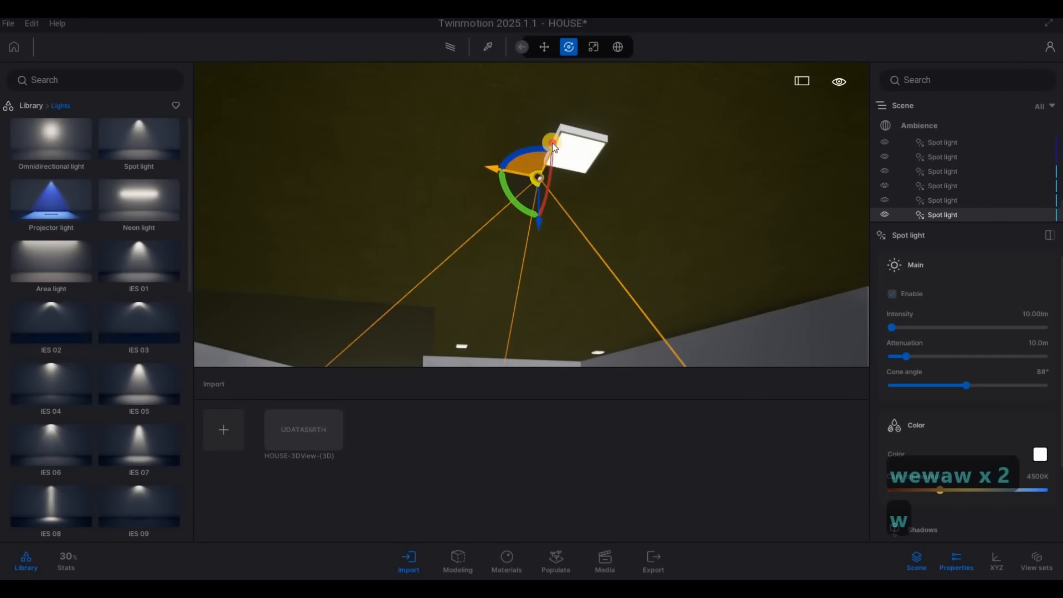
pyautogui.moveTo(572, 110); pyautogui.dragTo(573, 111)
pyautogui.moveTo(501, 140); pyautogui.dragTo(527, 147)
pyautogui.moveTo(550, 234); pyautogui.dragTo(550, 236, button='right')
# Step: Copy the spot light once more to the right along the ceiling at 1 m spacing
pyautogui.press('s')
pyautogui.press('d')
pyautogui.moveTo(516, 287); pyautogui.dragTo(463, 159, button='right')
pyautogui.press('s')
pyautogui.press('e')
pyautogui.keyDown('shift'); pyautogui.moveTo(464, 158); pyautogui.dragTo(511, 322); pyautogui.keyUp('shift')
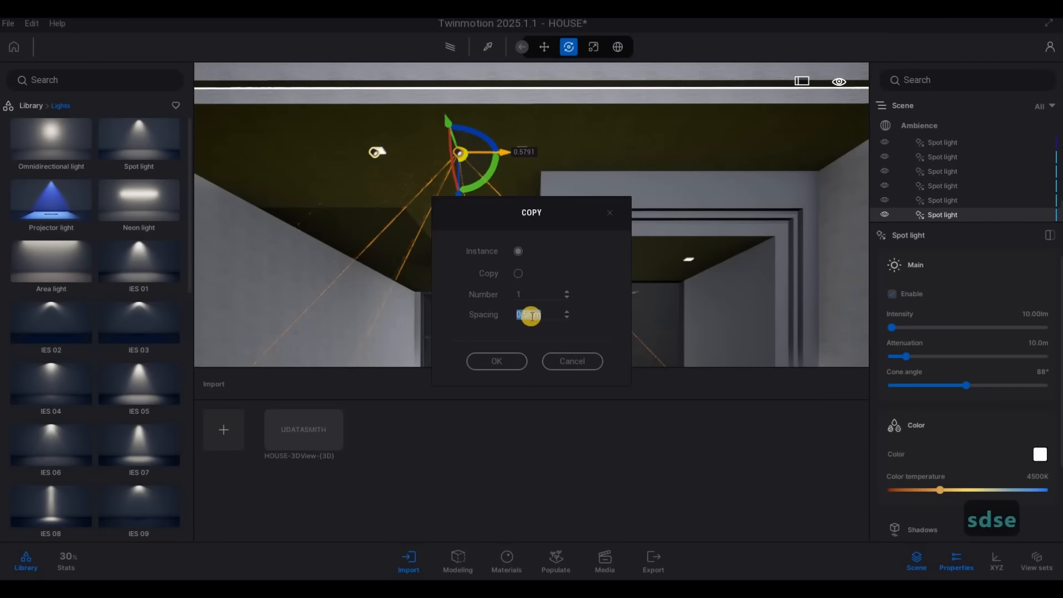
pyautogui.write('1')
pyautogui.click(519, 357)
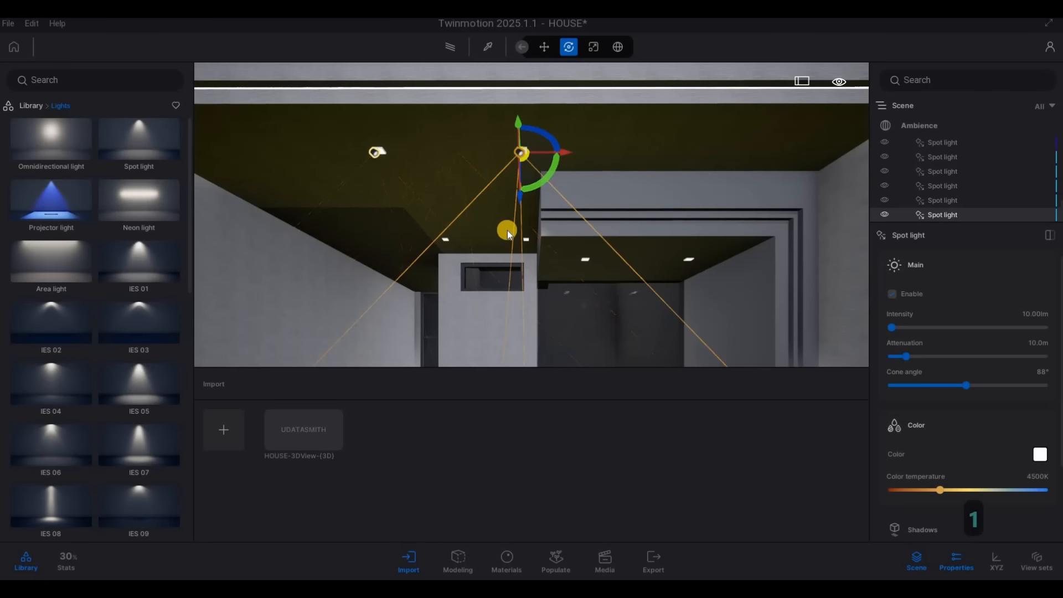
# Step: Add the left spot light to the selection and move both lights together along an axis
pyautogui.keyDown('ctrl'); pyautogui.click(376, 152); pyautogui.keyUp('ctrl')
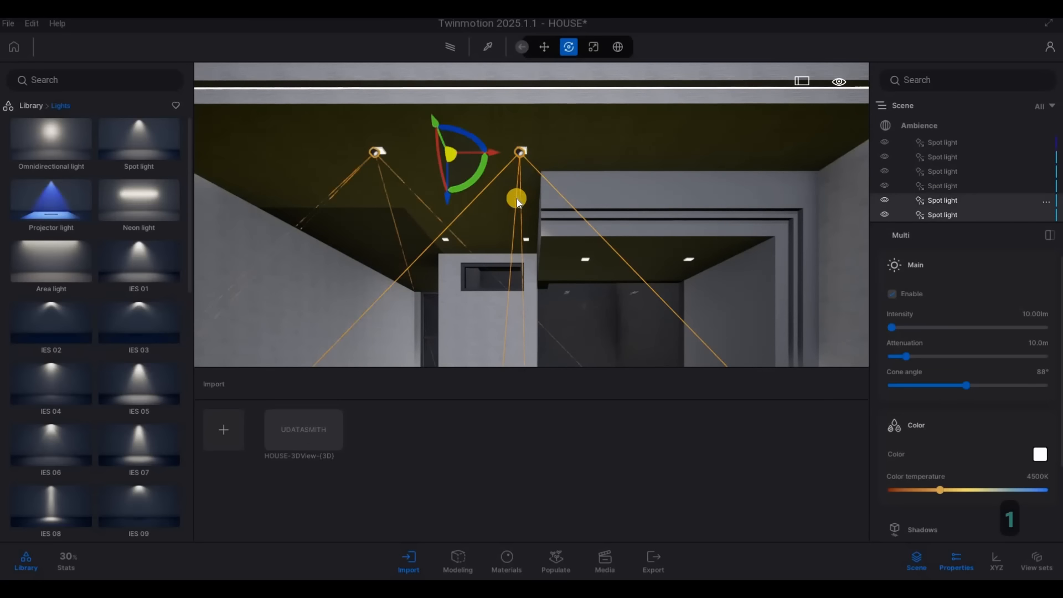
pyautogui.press('a')
pyautogui.moveTo(507, 219); pyautogui.dragTo(510, 152, button='right')
pyautogui.press('e')
pyautogui.press('a')
pyautogui.keyDown('shift'); pyautogui.moveTo(490, 165); pyautogui.dragTo(473, 376); pyautogui.keyUp('shift')
# Step: Make a single copy of one spot light and lower the new copy
pyautogui.press('d')
pyautogui.press('s')
pyautogui.moveTo(453, 330); pyautogui.dragTo(476, 130, button='right')
pyautogui.press('d')
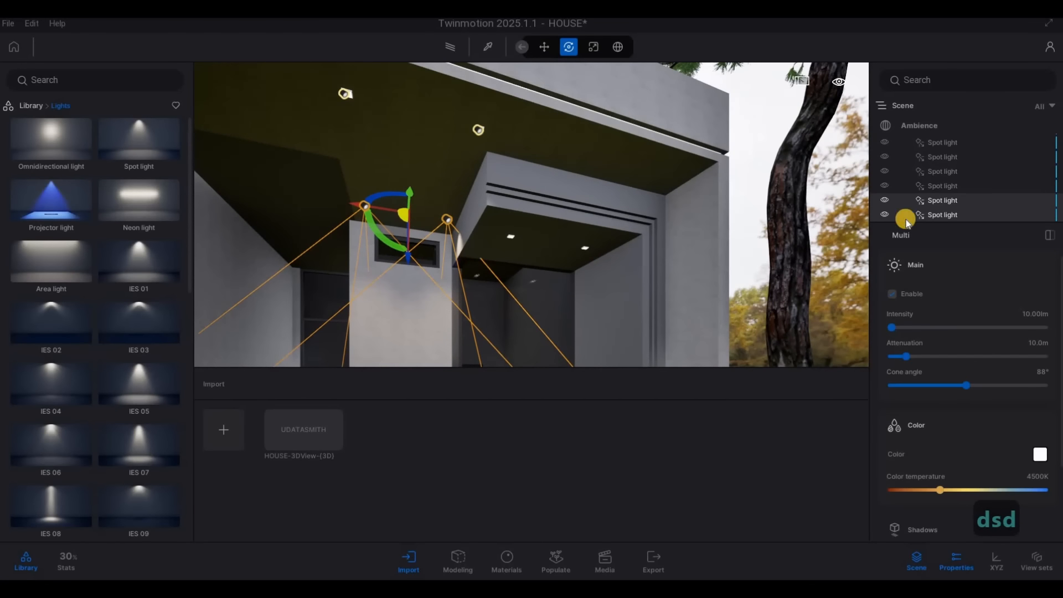
pyautogui.click(936, 187)
pyautogui.keyDown('alt'); pyautogui.moveTo(480, 174); pyautogui.dragTo(468, 244); pyautogui.keyUp('alt')
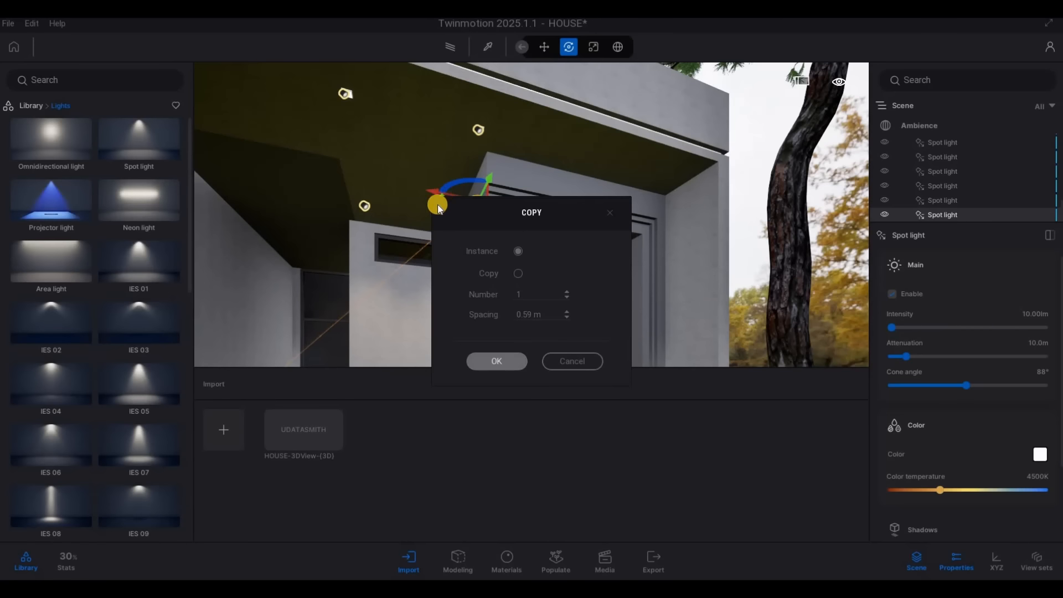
pyautogui.press('Return')
pyautogui.moveTo(468, 291); pyautogui.dragTo(700, 270)
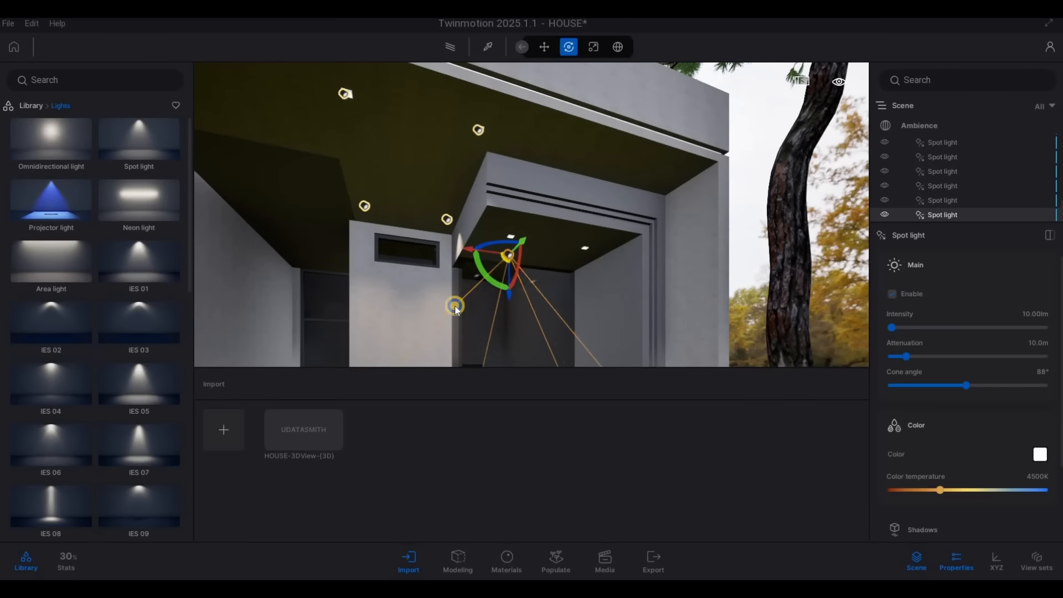
# Step: Move the new spot light across the ceiling and raise it up to the ceiling
pyautogui.press('a')
pyautogui.press('w')
pyautogui.press('e')
pyautogui.moveTo(458, 303); pyautogui.dragTo(589, 160, button='right')
pyautogui.moveTo(589, 161); pyautogui.dragTo(502, 169)
pyautogui.press('d')
pyautogui.moveTo(347, 194); pyautogui.dragTo(398, 244, button='right')
pyautogui.press('w')
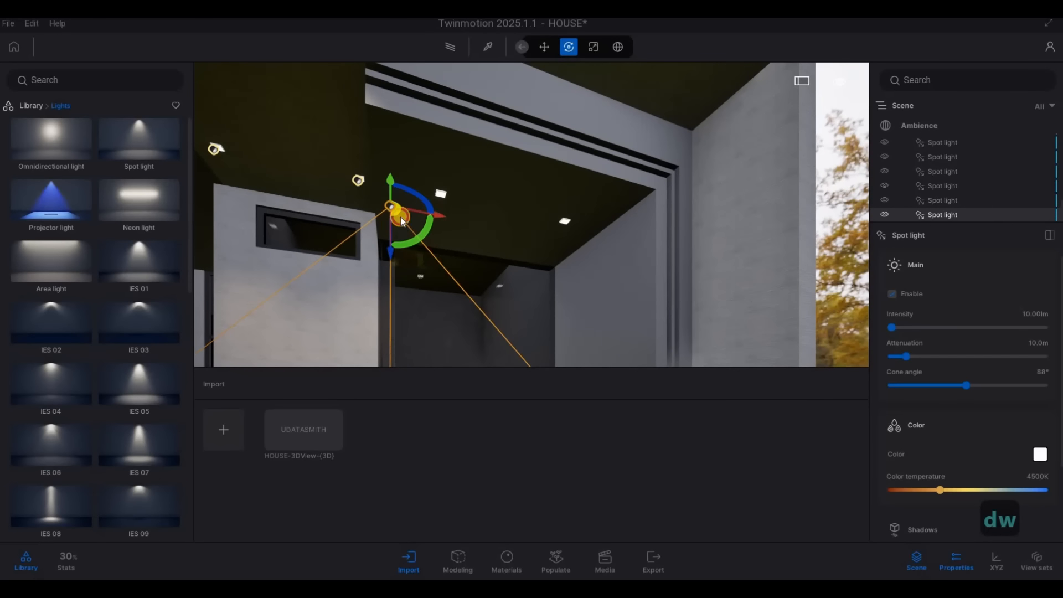
pyautogui.moveTo(393, 251); pyautogui.dragTo(534, 207)
# Step: Fine-tune that spot light's sideways position and height under its fixture
pyautogui.press('w')
pyautogui.press('a')
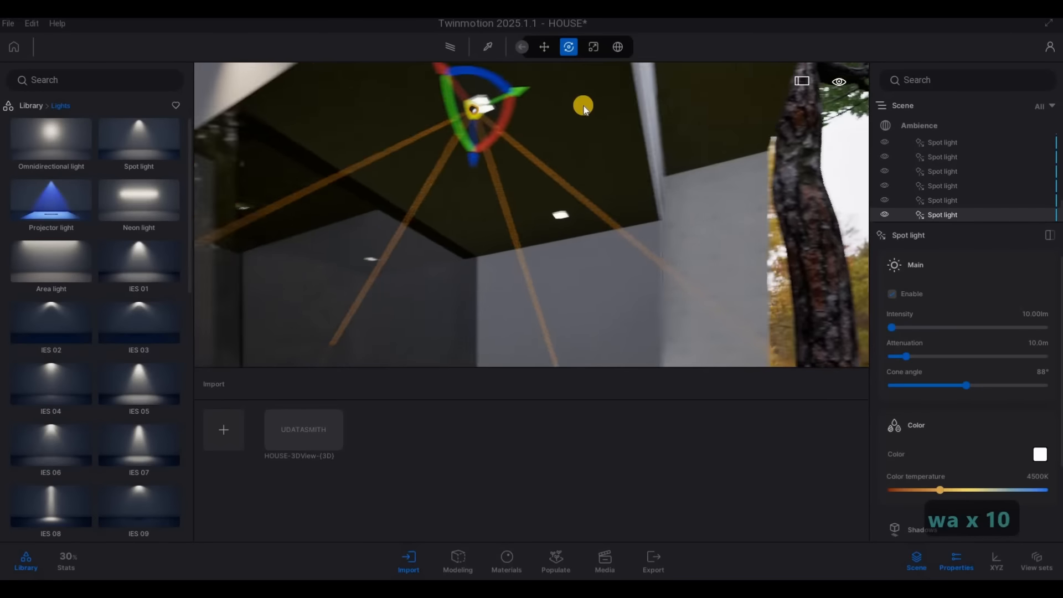
pyautogui.moveTo(598, 96); pyautogui.dragTo(603, 95)
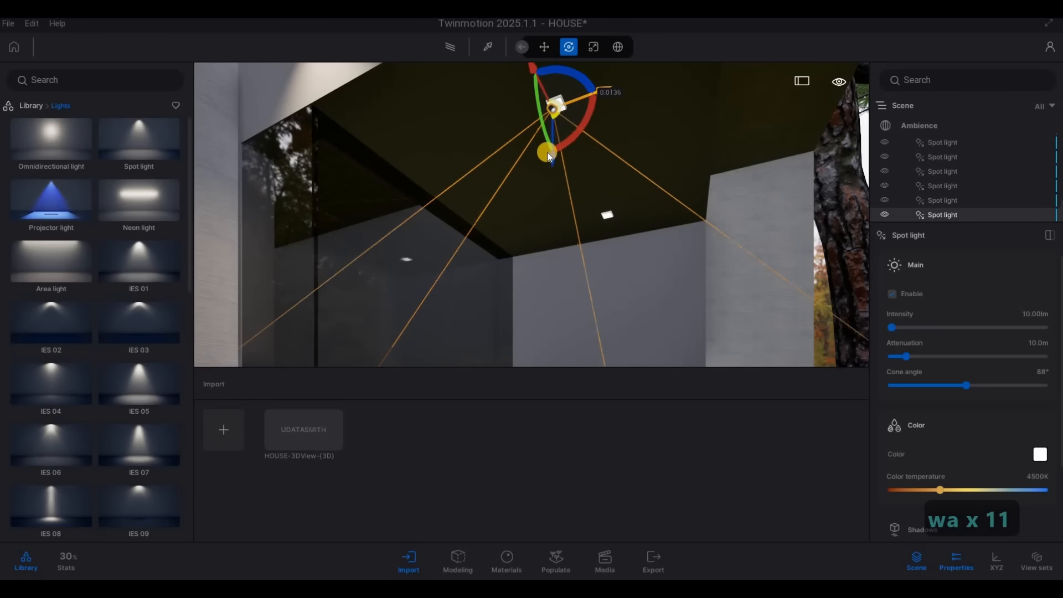
pyautogui.moveTo(550, 159); pyautogui.dragTo(577, 181)
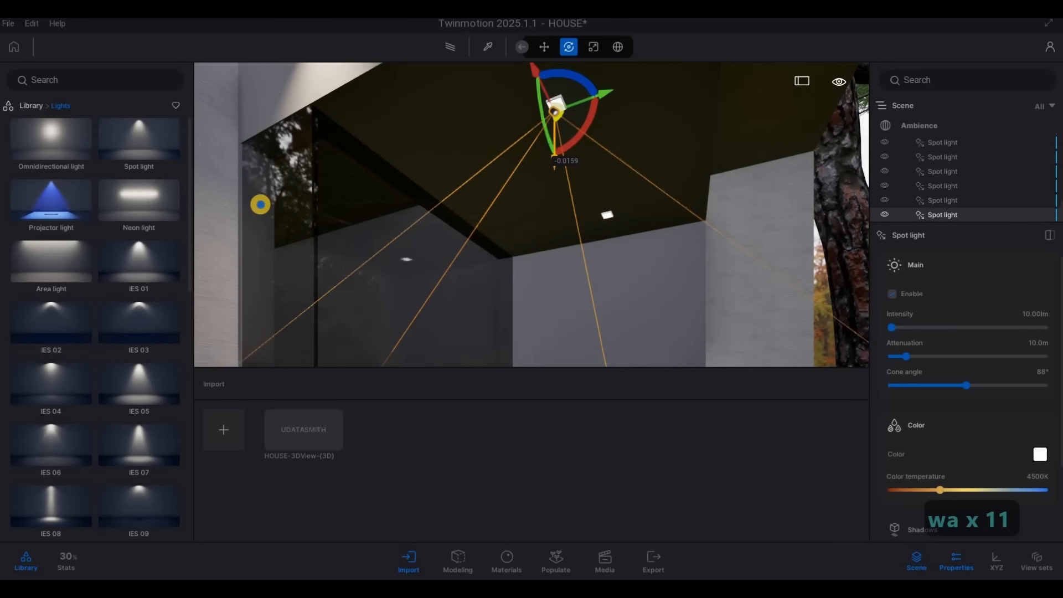
pyautogui.press('d')
pyautogui.press('d')
pyautogui.press('d')
pyautogui.press('d')
pyautogui.press('d')
pyautogui.press('d')
pyautogui.press('d')
pyautogui.press('d')
pyautogui.press('d')
pyautogui.press('d')
pyautogui.press('d')
pyautogui.press('d')
pyautogui.press('d')
pyautogui.press('d')
pyautogui.press('d')
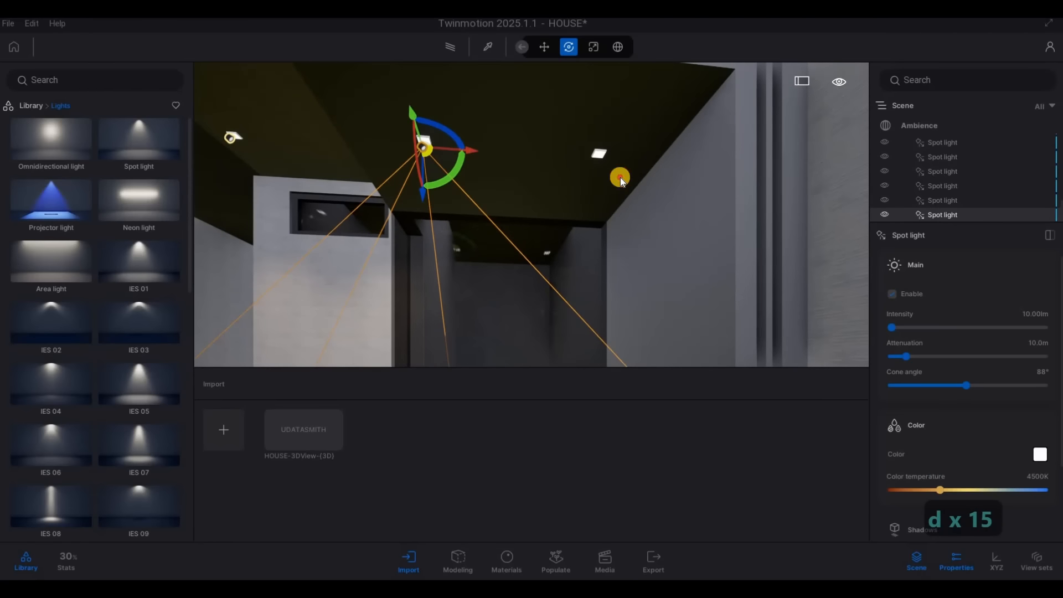
# Step: Copy the spot light to the right ceiling fixture beside the stairwell
pyautogui.keyDown('shift'); pyautogui.moveTo(619, 177); pyautogui.dragTo(637, 181); pyautogui.keyUp('shift')
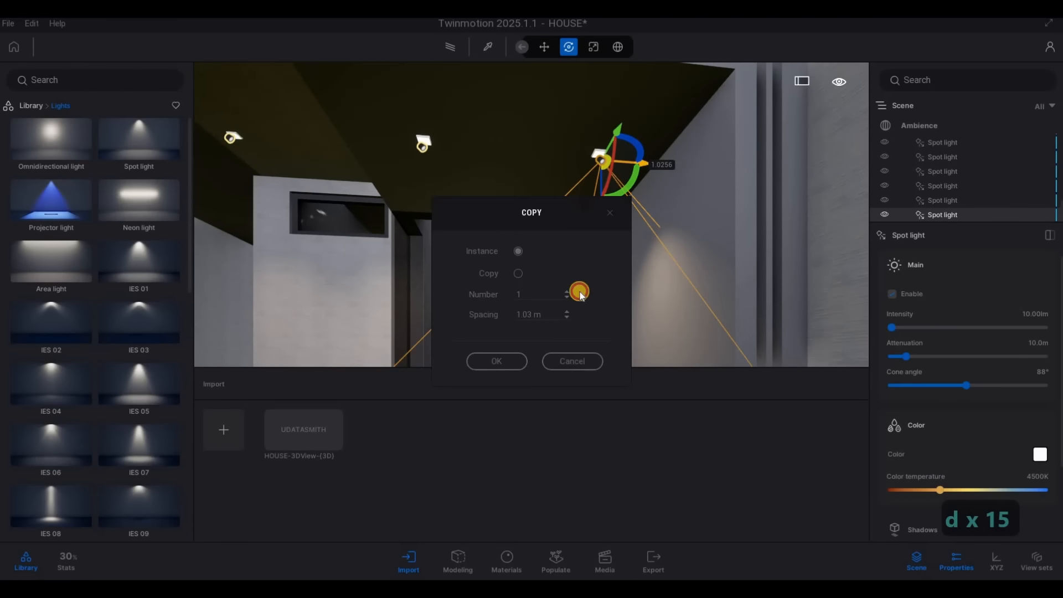
pyautogui.click(497, 361)
pyautogui.press('s')
pyautogui.press('s')
pyautogui.press('s')
pyautogui.press('s')
pyautogui.press('s')
pyautogui.press('s')
pyautogui.press('s')
pyautogui.press('s')
pyautogui.press('s')
pyautogui.press('s')
pyautogui.press('s')
pyautogui.press('s')
pyautogui.press('e')
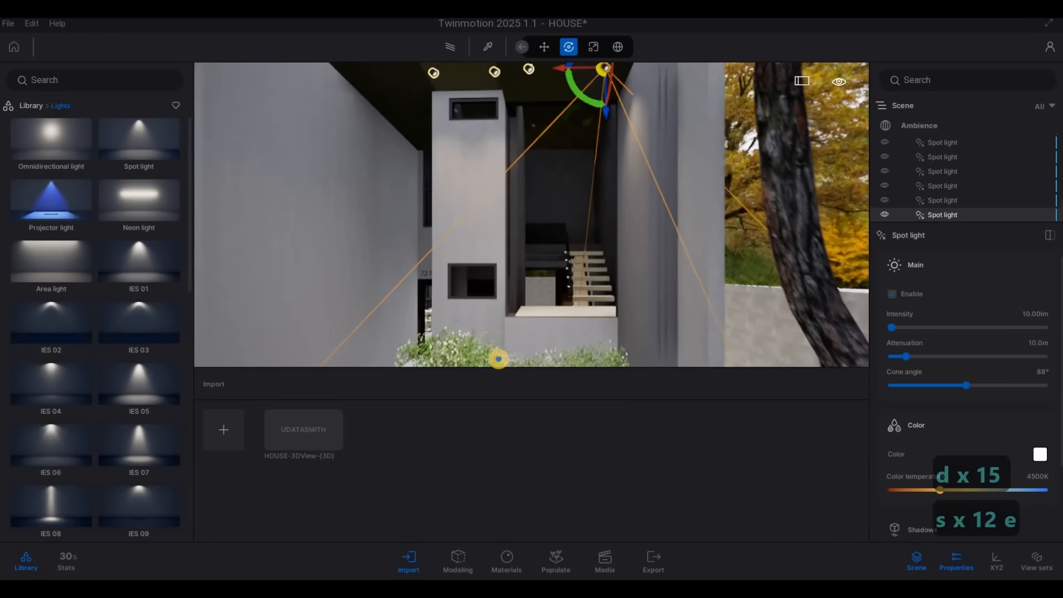
pyautogui.press('a')
pyautogui.press('a')
pyautogui.press('a')
pyautogui.press('a')
pyautogui.press('a')
pyautogui.press('a')
pyautogui.press('a')
pyautogui.press('a')
pyautogui.press('a')
pyautogui.press('a')
pyautogui.press('a')
pyautogui.press('a')
pyautogui.press('a')
pyautogui.press('a')
pyautogui.press('a')
pyautogui.press('a')
pyautogui.press('a')
pyautogui.press('a')
pyautogui.press('a')
pyautogui.press('a')
pyautogui.press('a')
pyautogui.press('w')
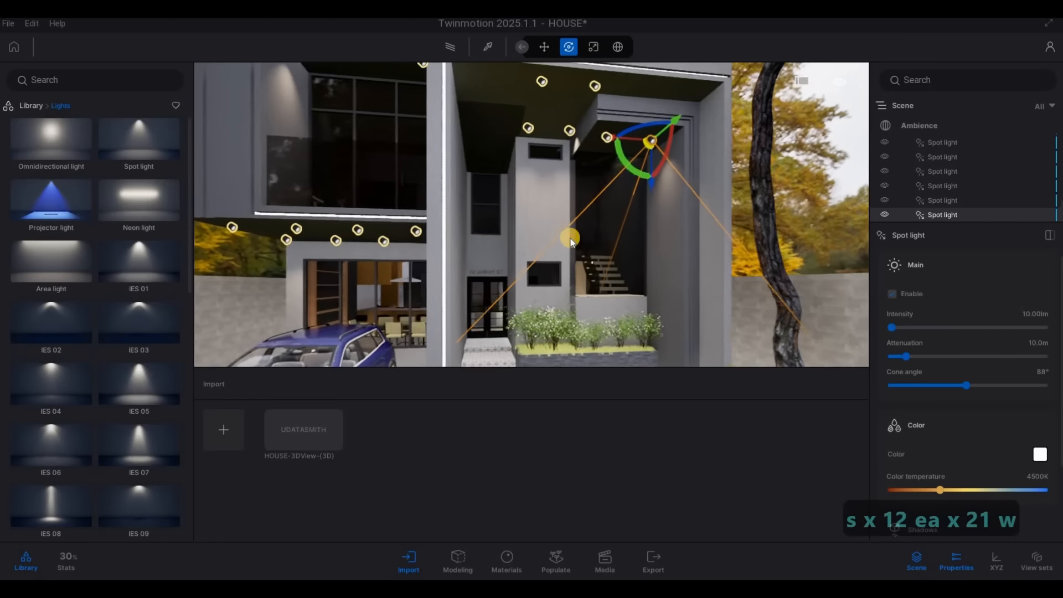
pyautogui.press('w')
pyautogui.press('d')
# Step: Place the neon light just above the 72 BAMBY ST. sign and set its intensity to 10 lm
pyautogui.press('d')
pyautogui.press('a')
pyautogui.press('d')
pyautogui.press('a')
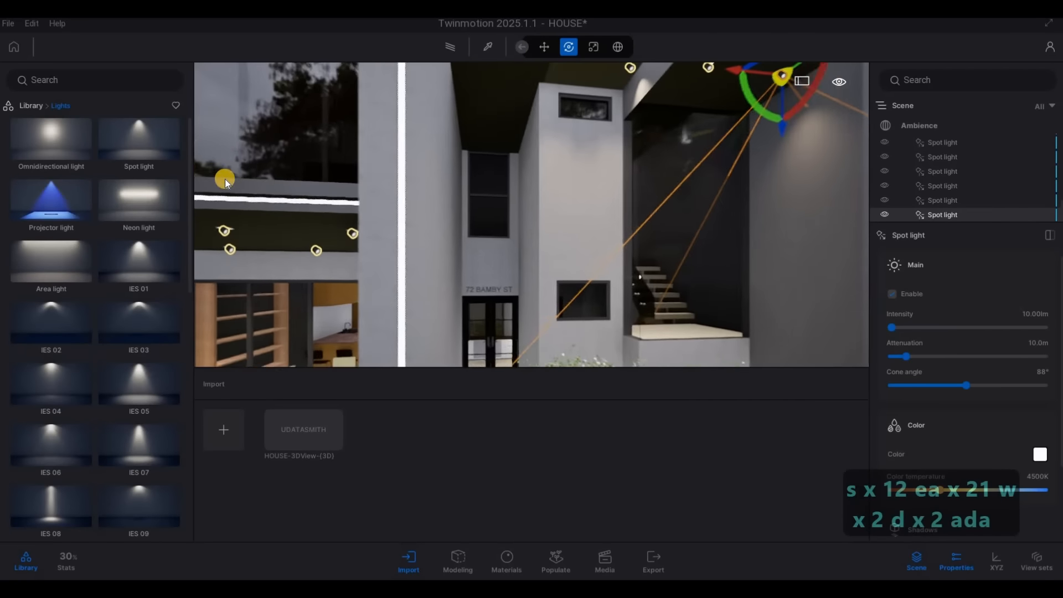
pyautogui.press('a')
pyautogui.press('d')
pyautogui.press('w')
pyautogui.press('e')
pyautogui.press('e')
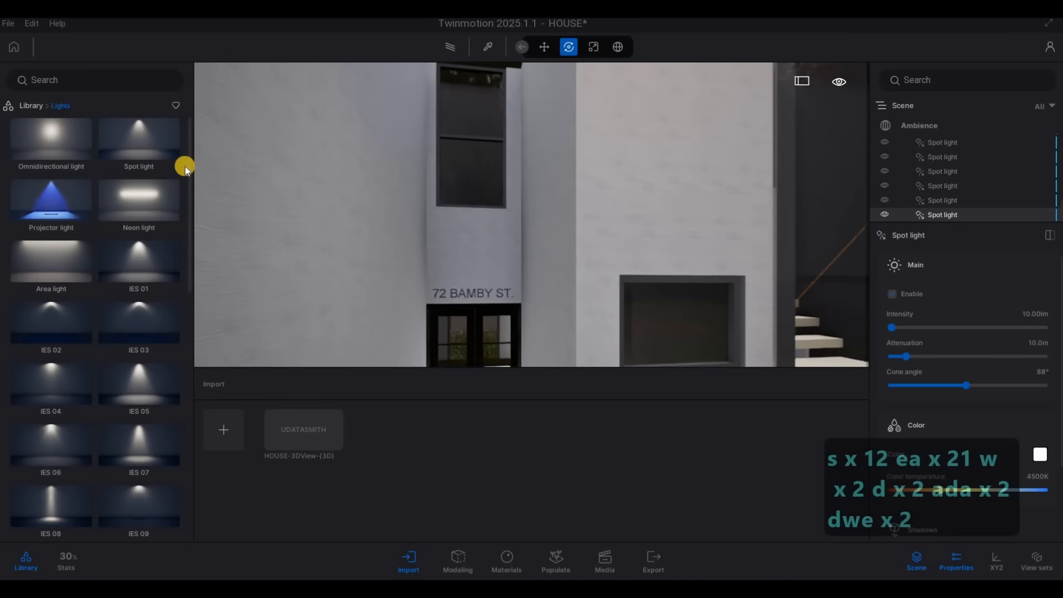
pyautogui.press('w')
pyautogui.press('w')
pyautogui.press('a')
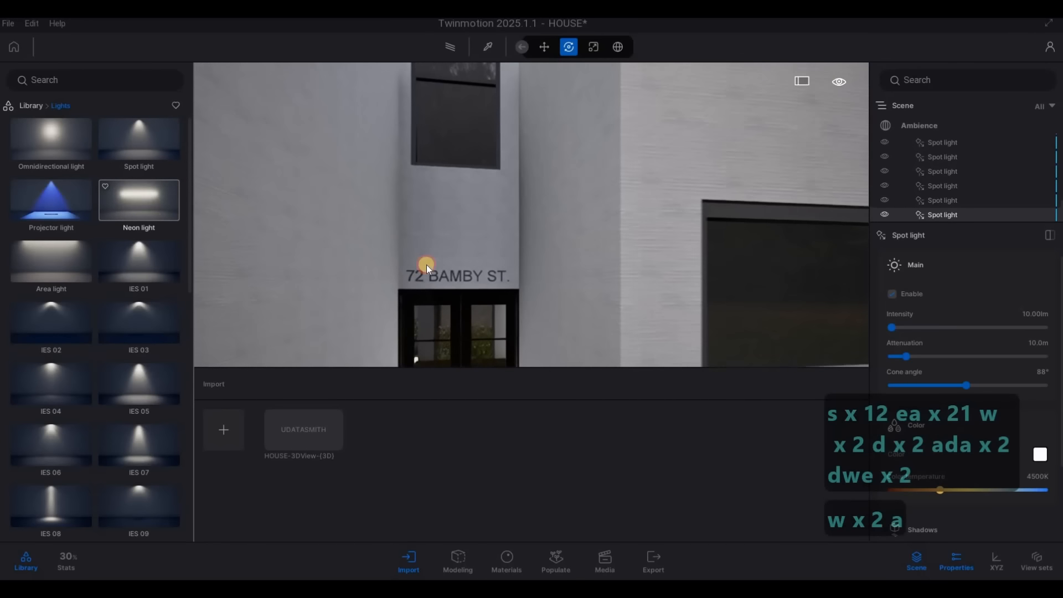
pyautogui.moveTo(476, 262); pyautogui.dragTo(479, 263)
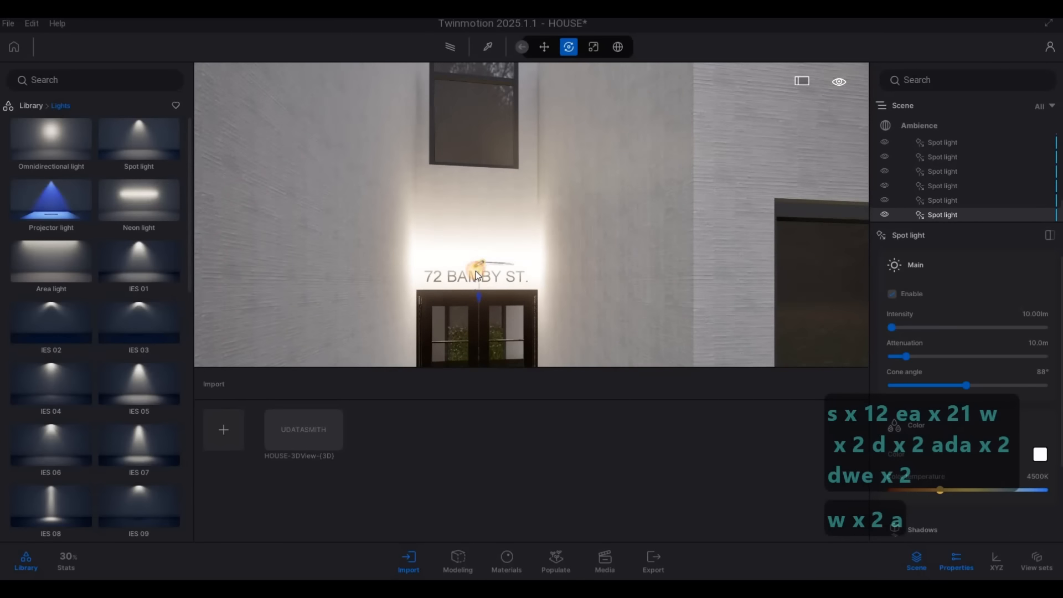
pyautogui.click(1012, 314)
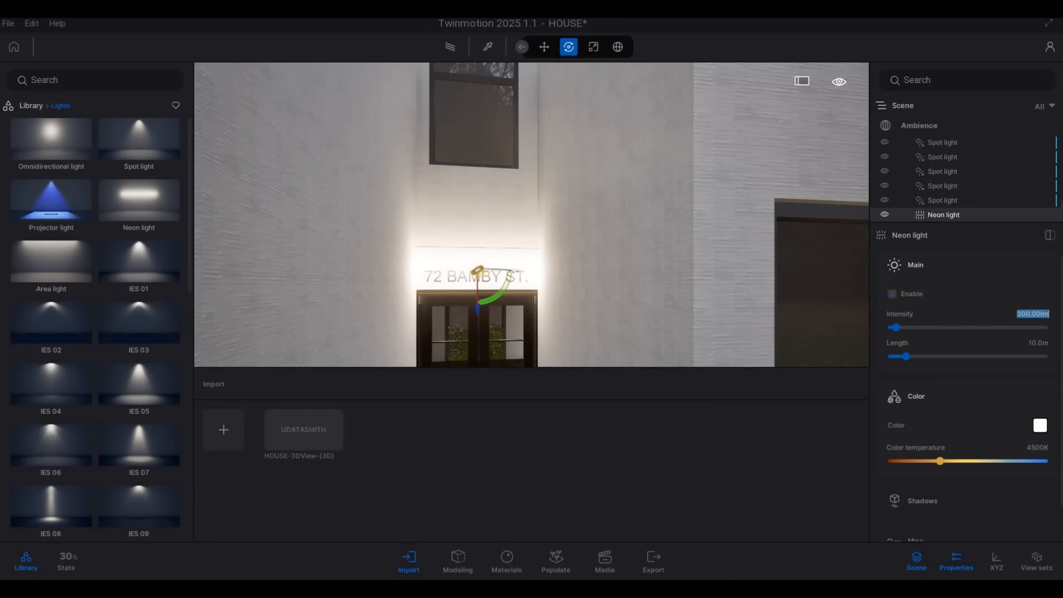
pyautogui.write('10')
pyautogui.press('Return')
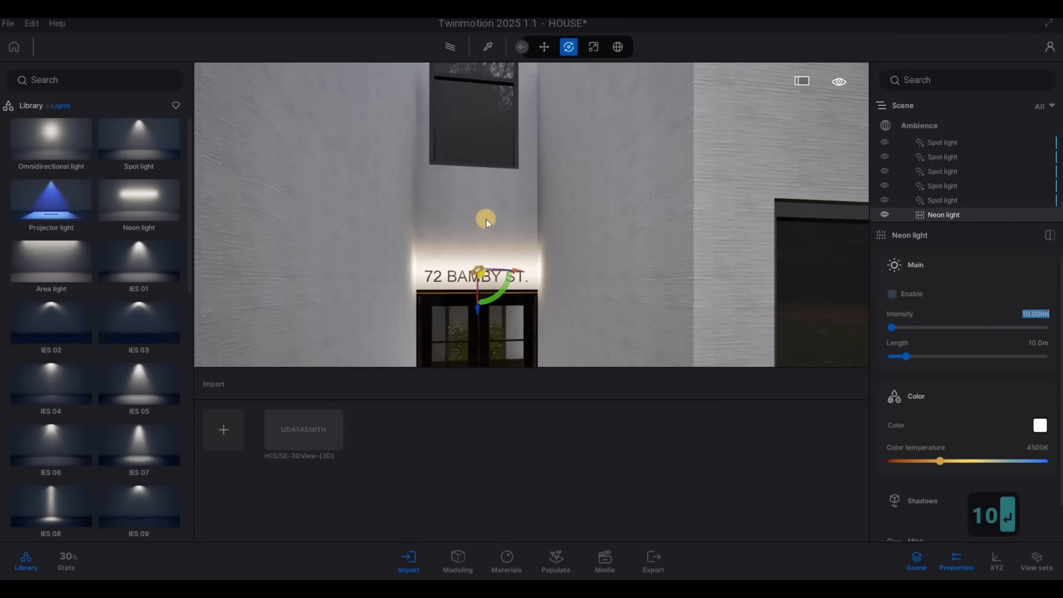
# Step: Clear the selection and back the camera away to frame the whole house facade
pyautogui.press('s')
pyautogui.press('s')
pyautogui.press('s')
pyautogui.press('s')
pyautogui.press('s')
pyautogui.press('s')
pyautogui.press('s')
pyautogui.press('s')
pyautogui.press('s')
pyautogui.press('s')
pyautogui.press('s')
pyautogui.press('s')
pyautogui.press('s')
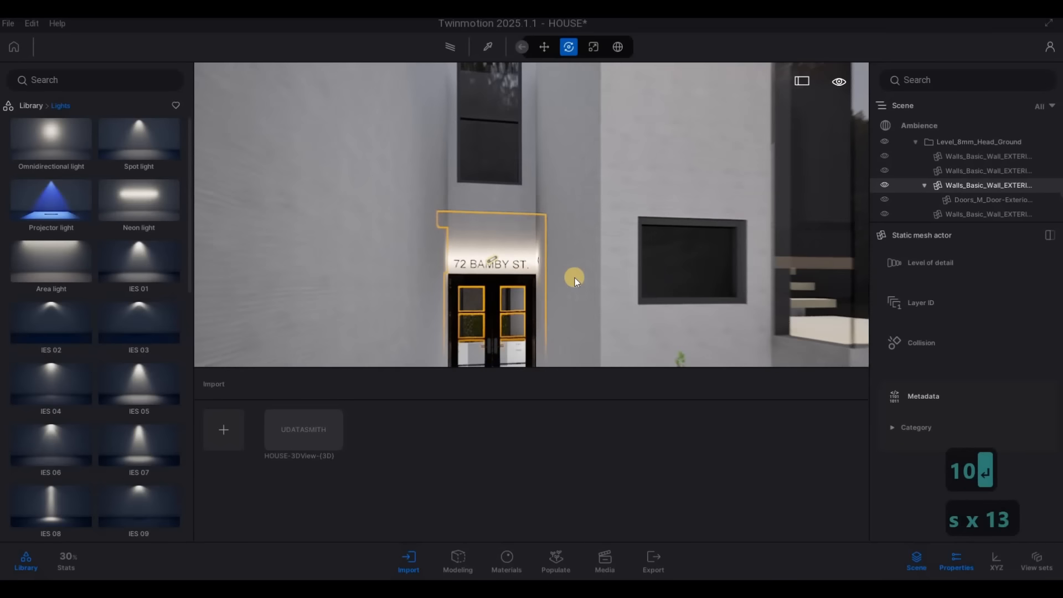
pyautogui.press('Escape')
pyautogui.press('Escape')
pyautogui.press('s')
pyautogui.press('s')
pyautogui.press('s')
pyautogui.press('s')
pyautogui.press('s')
pyautogui.press('d')
pyautogui.press('a')
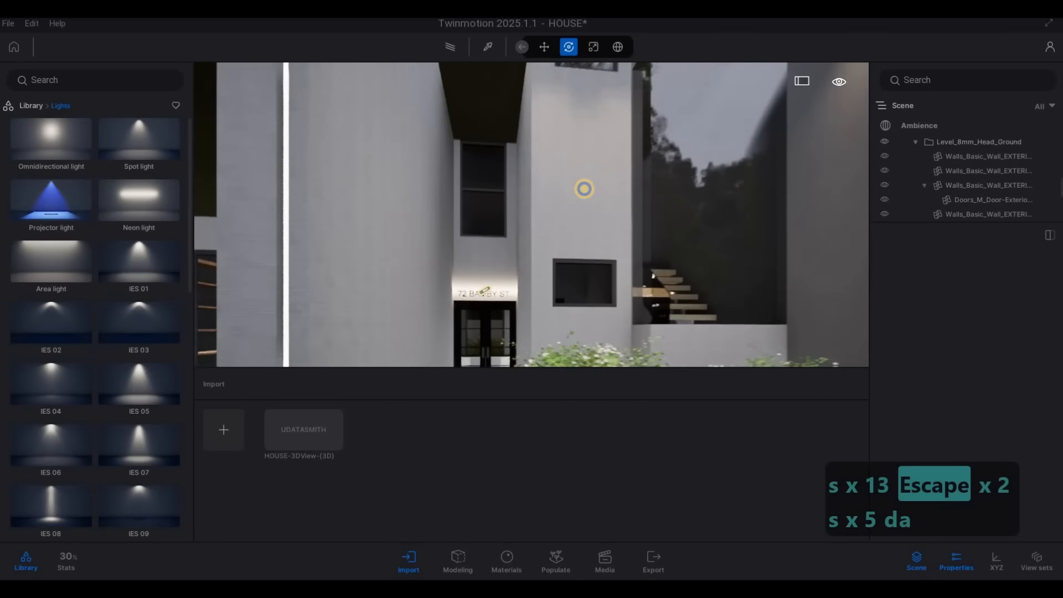
pyautogui.press('d')
pyautogui.press('a')
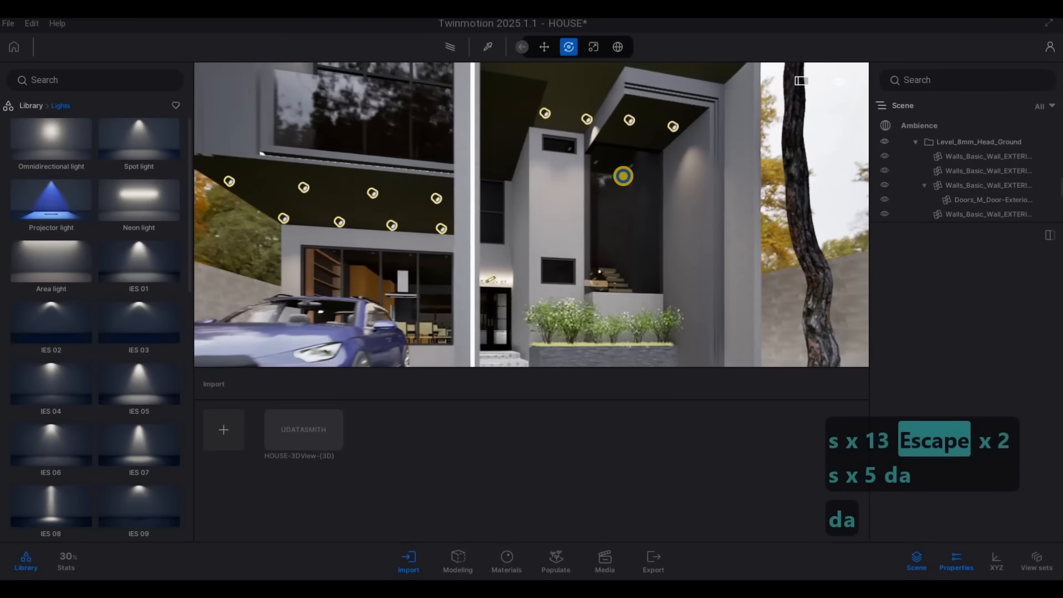
pyautogui.press('d')
pyautogui.press('a')
pyautogui.press('d')
pyautogui.press('a')
pyautogui.press('d')
pyautogui.press('a')
pyautogui.press('d')
pyautogui.press('a')
pyautogui.press('d')
pyautogui.press('a')
pyautogui.press('d')
pyautogui.press('q')
pyautogui.press('a')
pyautogui.press('a')
pyautogui.press('a')
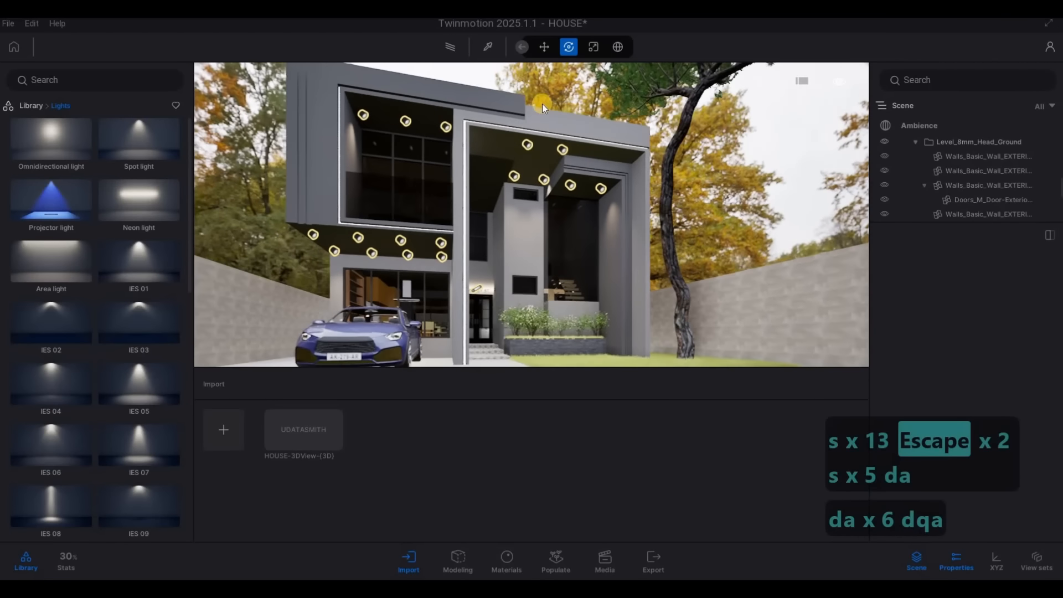
pyautogui.moveTo(480, 76); pyautogui.dragTo(449, 50, button='right')
# Step: Check the facade in path-traced preview, return to real-time, and pick up the wall material
pyautogui.click(448, 47)
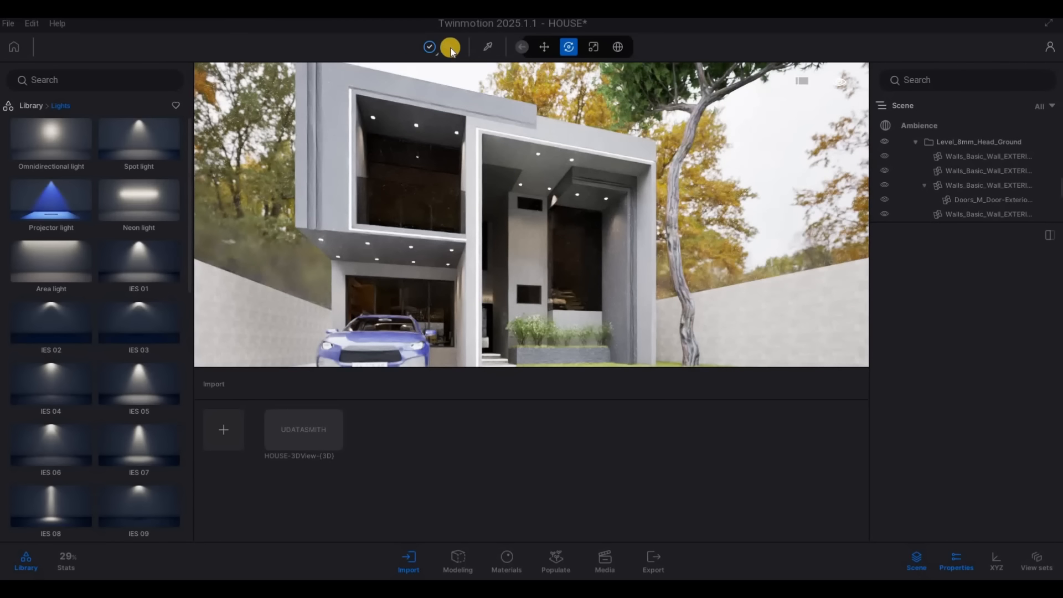
pyautogui.click(492, 46)
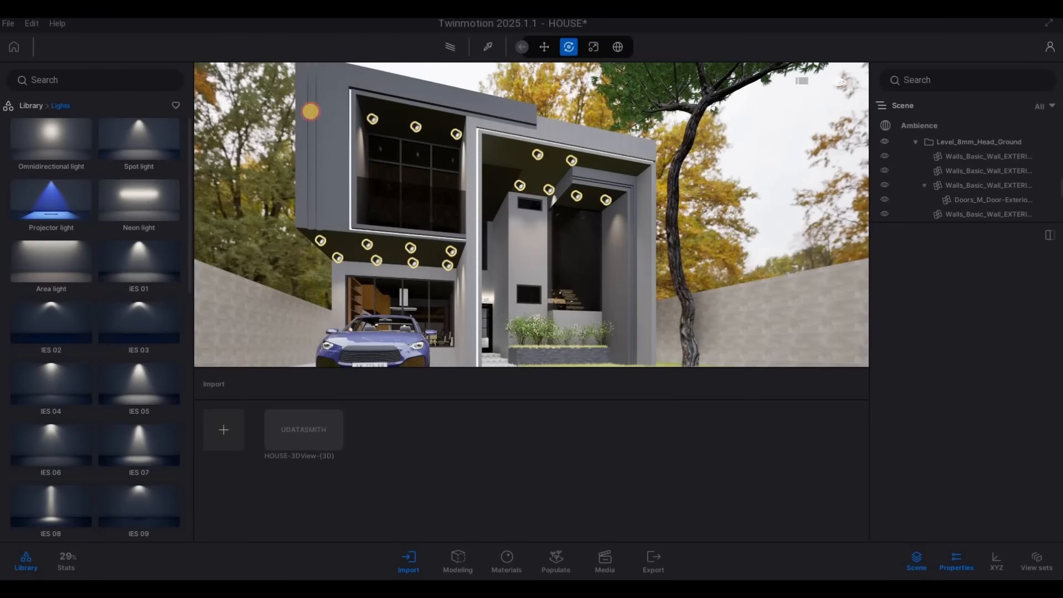
pyautogui.click(540, 152)
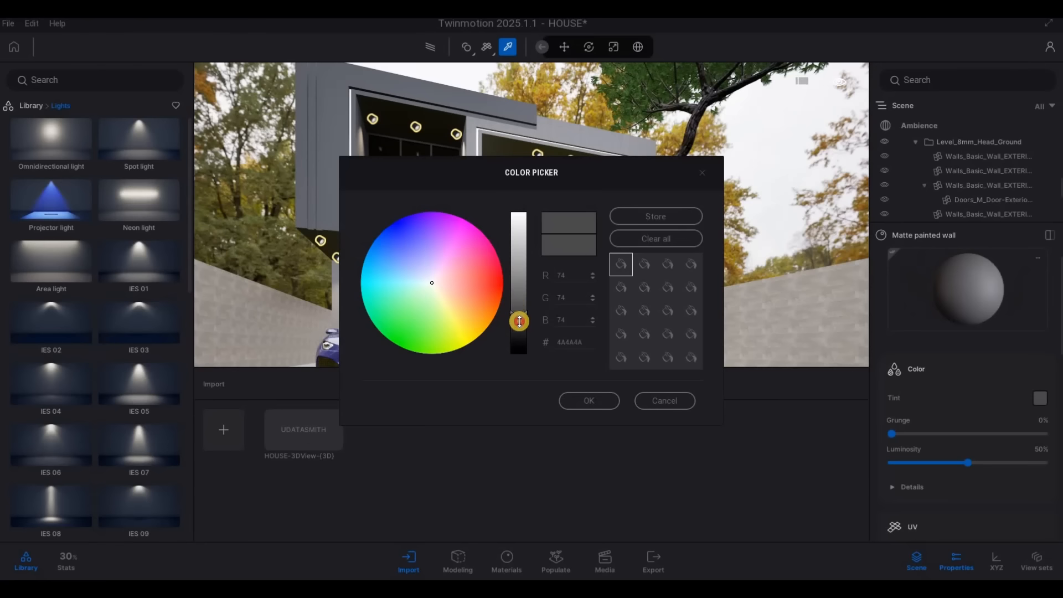
# Step: Darken the Matte painted wall tint to deep grey 373737
pyautogui.moveTo(521, 328); pyautogui.dragTo(523, 321)
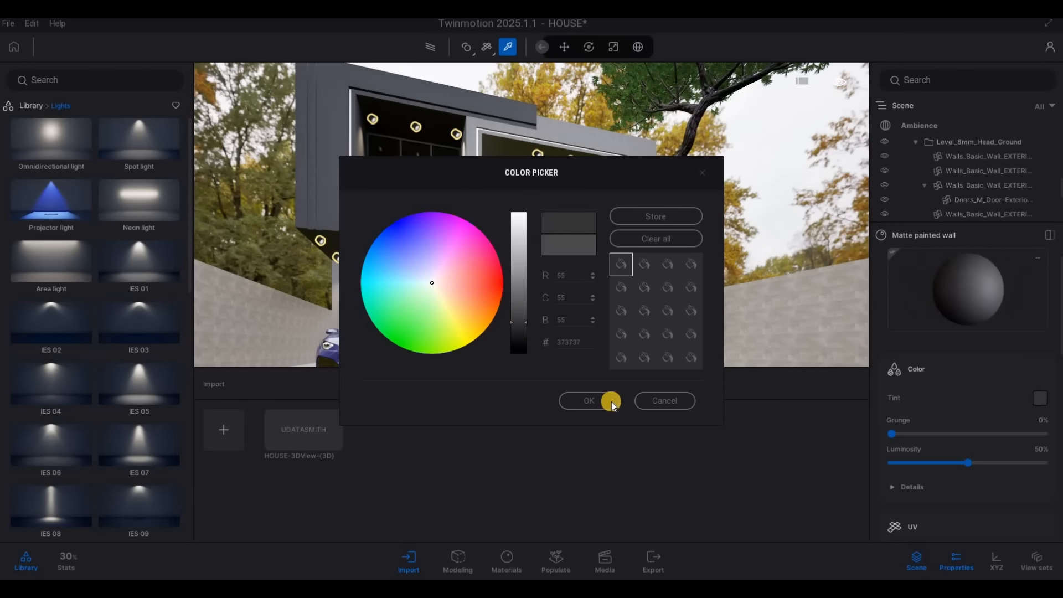
pyautogui.click(608, 402)
pyautogui.press('s')
pyautogui.press('s')
pyautogui.press('s')
pyautogui.press('s')
pyautogui.press('q')
pyautogui.press('q')
pyautogui.press('q')
pyautogui.press('q')
pyautogui.press('q')
pyautogui.press('q')
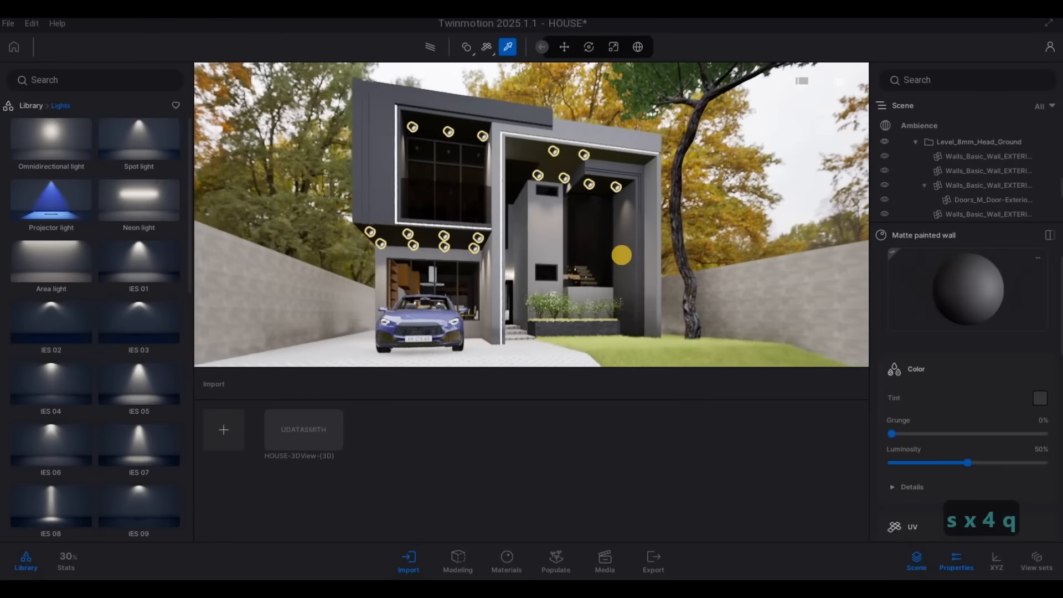
pyautogui.press('a')
pyautogui.press('e')
# Step: Preview the darker facade path-traced, then return to real-time and stop material picking
pyautogui.click(427, 51)
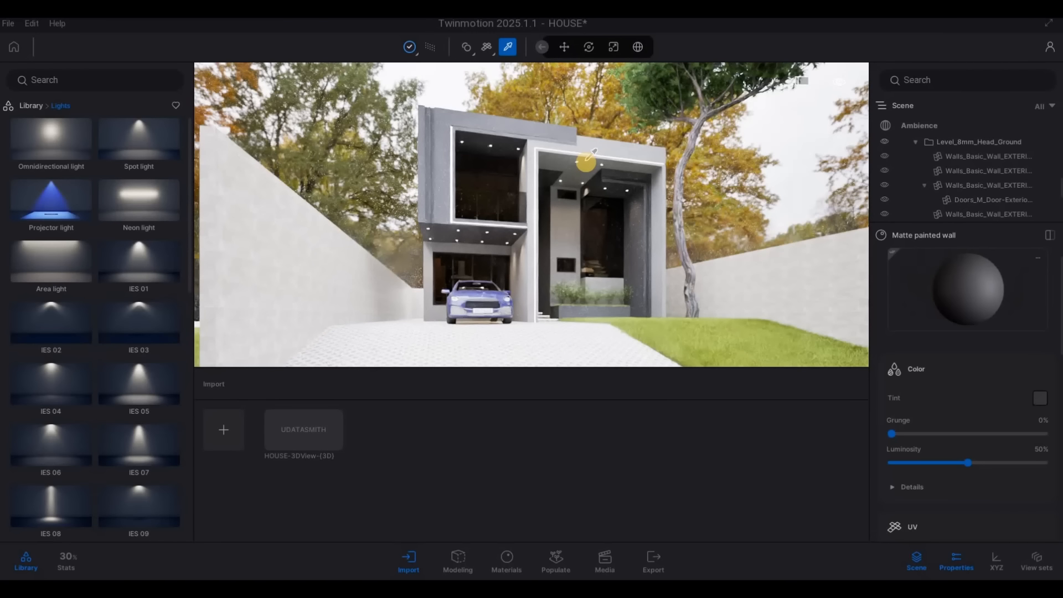
pyautogui.click(426, 48)
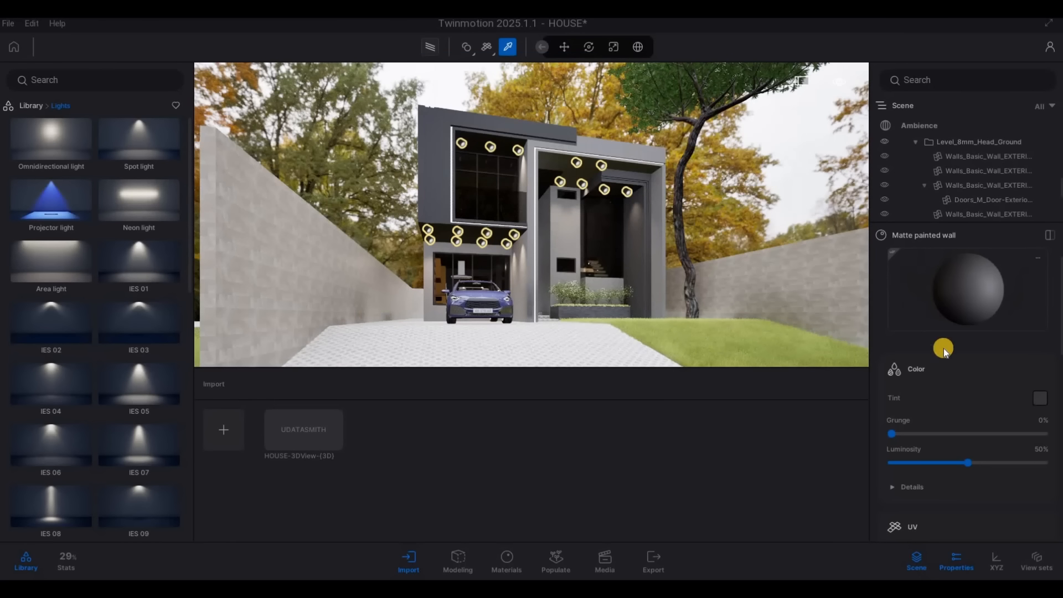
pyautogui.press('a')
pyautogui.press('s')
pyautogui.press('d')
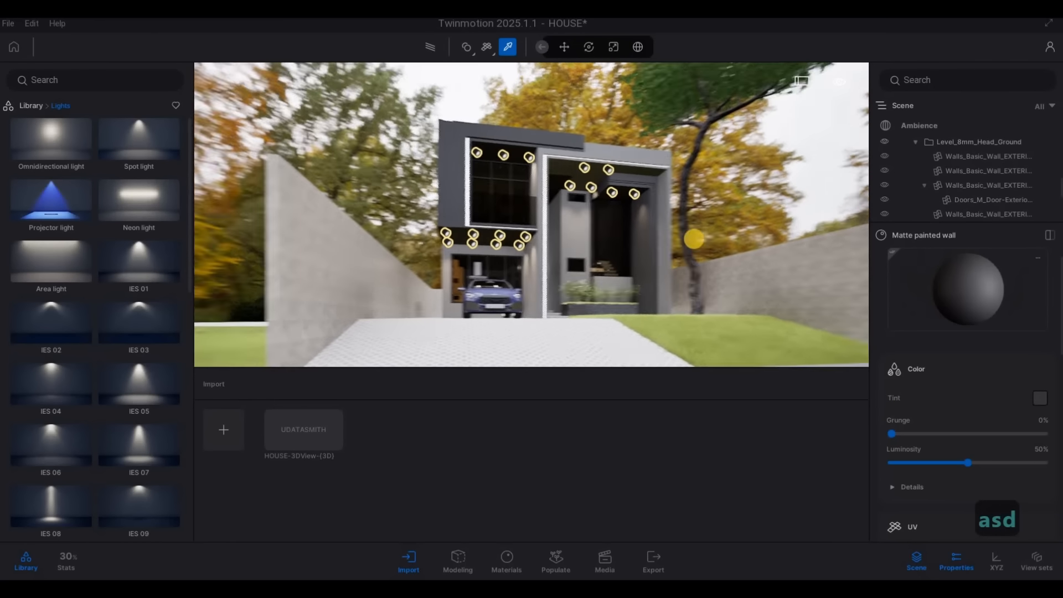
pyautogui.press('Escape')
pyautogui.press('Escape')
# Step: Fly the camera around the house and along the driveway to review the darkened facade
pyautogui.press('a')
pyautogui.press('w')
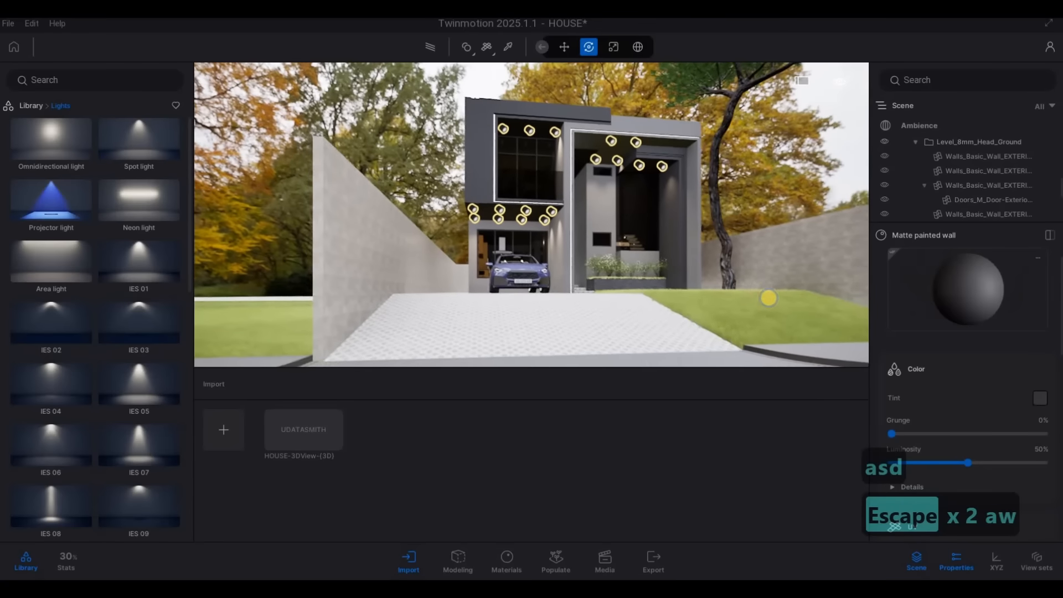
pyautogui.press('q')
pyautogui.press('e')
pyautogui.press('q')
pyautogui.press('d')
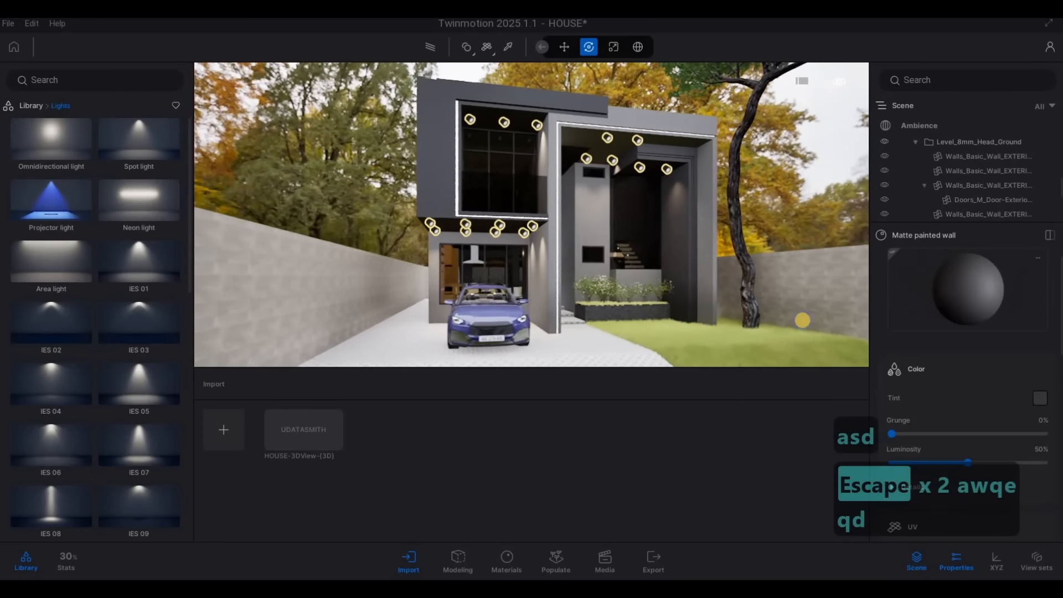
pyautogui.press('s')
pyautogui.press('a')
pyautogui.press('a')
pyautogui.press('a')
pyautogui.press('a')
pyautogui.press('a')
pyautogui.press('a')
pyautogui.press('a')
pyautogui.press('a')
pyautogui.press('a')
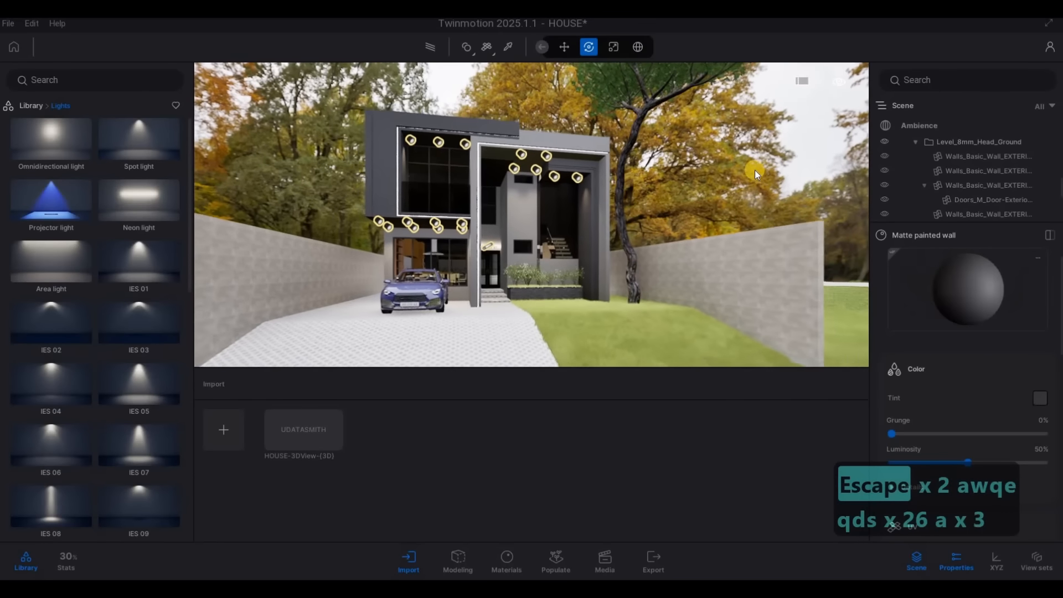
pyautogui.press('w')
pyautogui.press('w')
pyautogui.press('w')
pyautogui.press('w')
pyautogui.press('w')
pyautogui.press('w')
pyautogui.press('w')
pyautogui.press('w')
pyautogui.press('d')
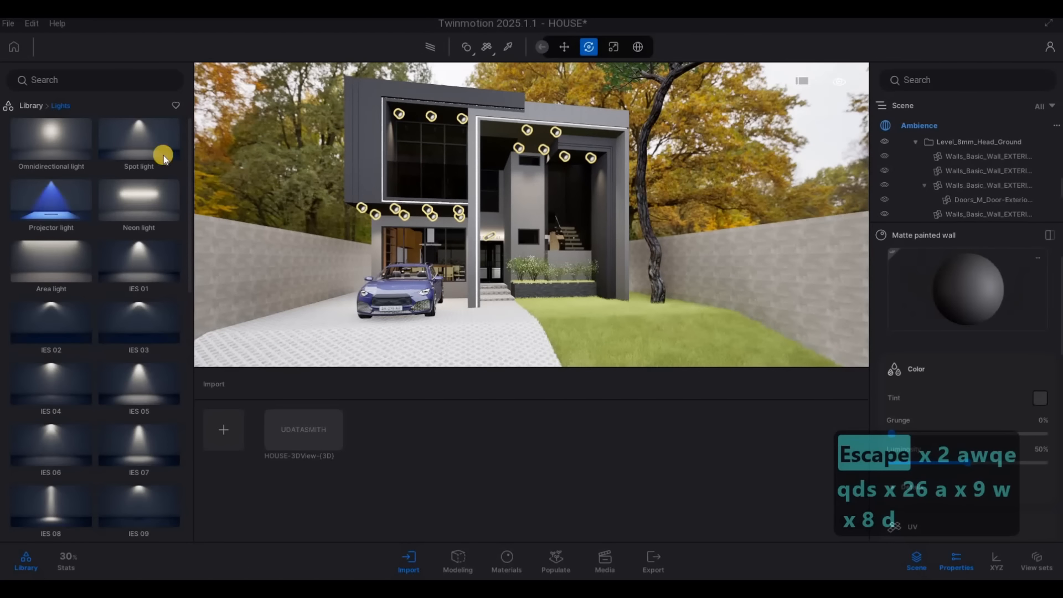
# Step: Replace the Tiergarten backdrop with the Sunset Fairway HDRI from the Outdoor environments
pyautogui.rightClick(83, 275)
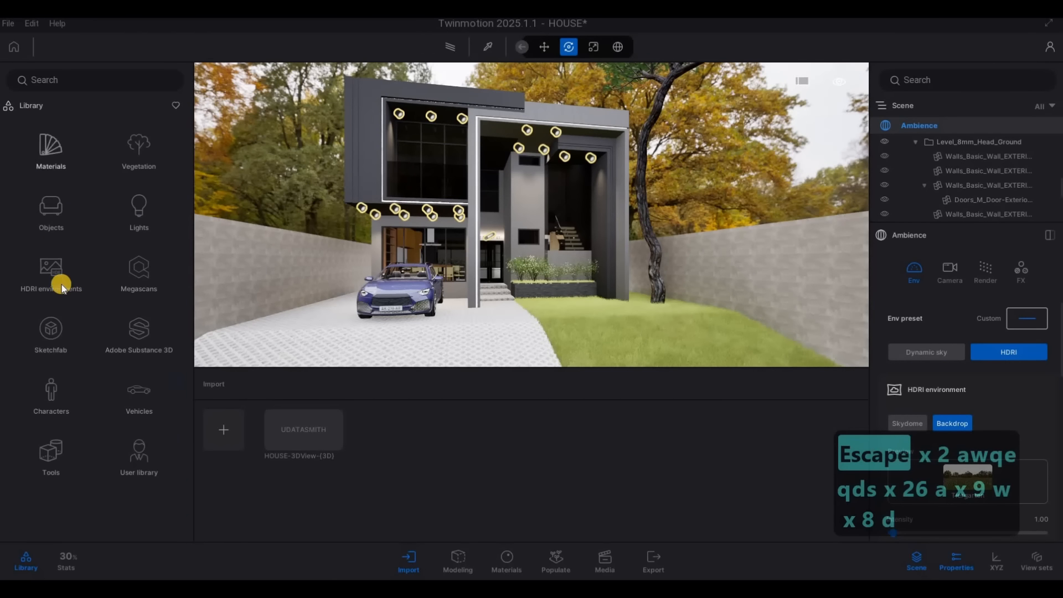
pyautogui.click(62, 276)
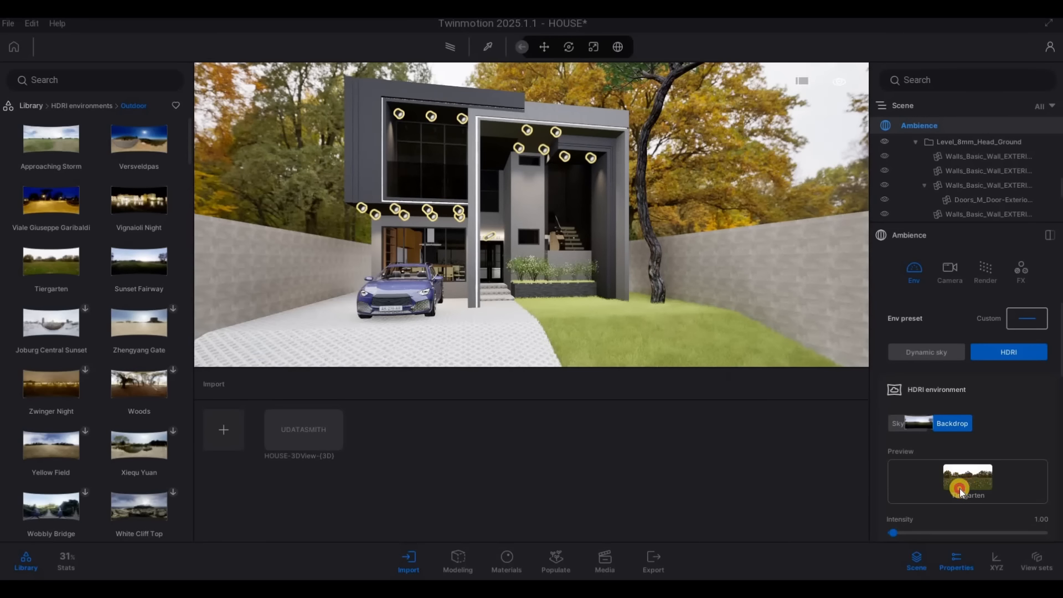
pyautogui.moveTo(961, 492); pyautogui.dragTo(961, 489)
pyautogui.press('s')
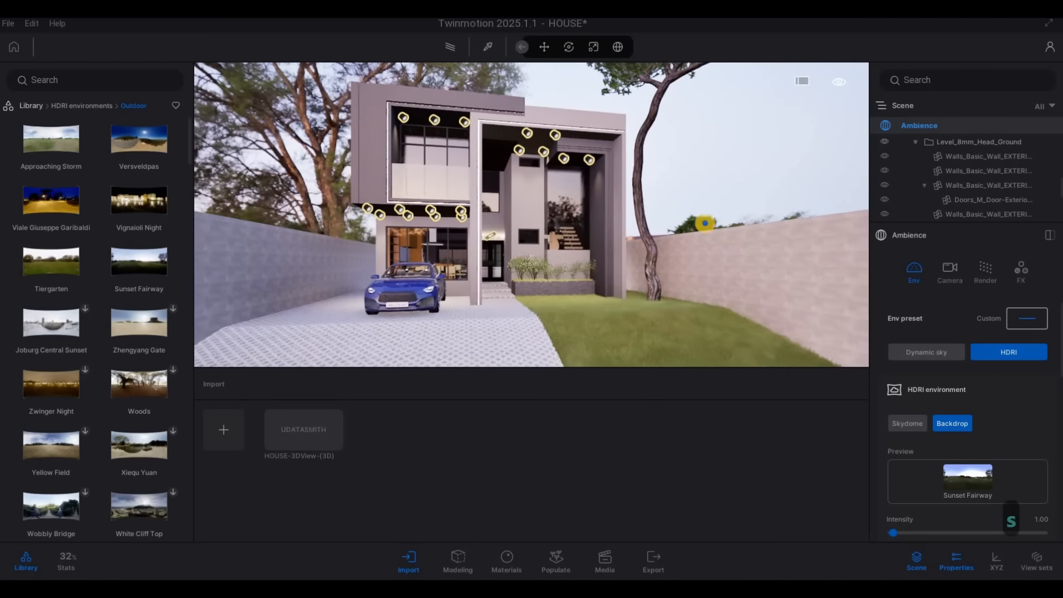
pyautogui.press('s')
pyautogui.press('e')
pyautogui.press('e')
pyautogui.press('a')
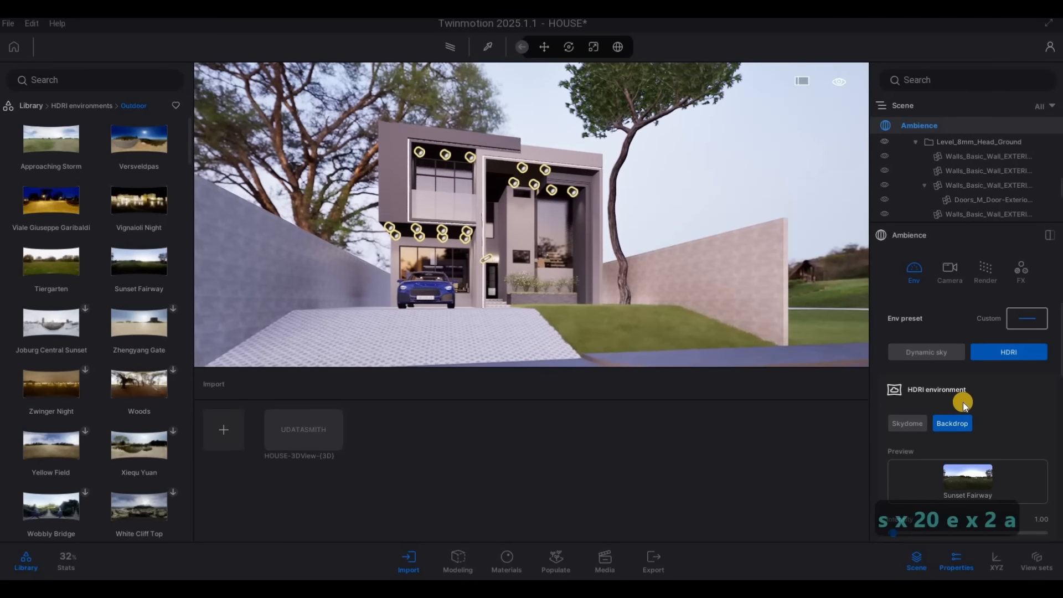
pyautogui.scroll(-3, 963, 405)
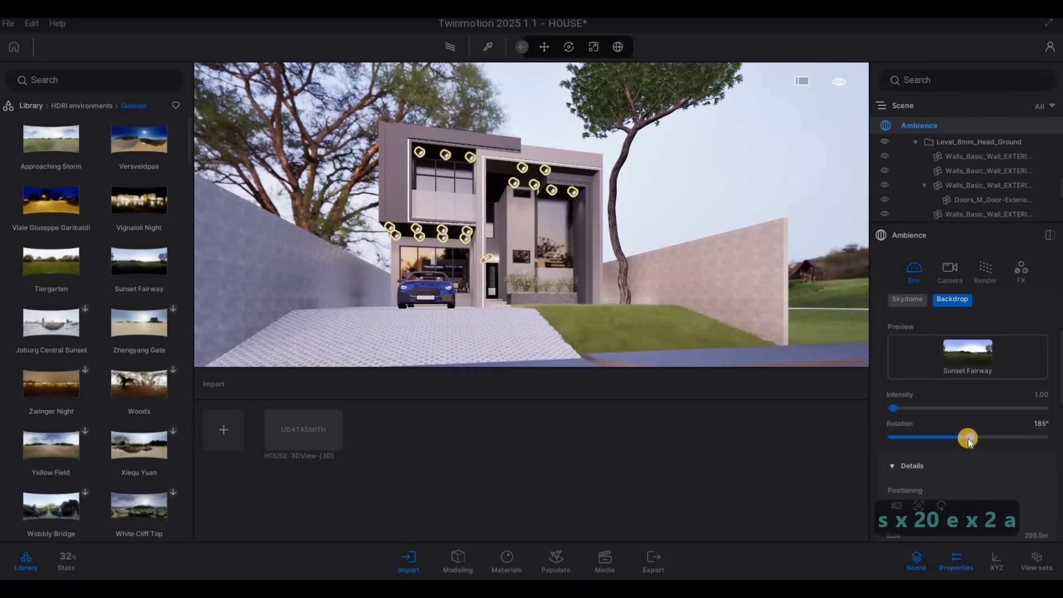
# Step: Rotate the Sunset Fairway backdrop to 284° so it sits behind the house
pyautogui.moveTo(982, 438); pyautogui.dragTo(1012, 440)
pyautogui.press('a')
pyautogui.press('s')
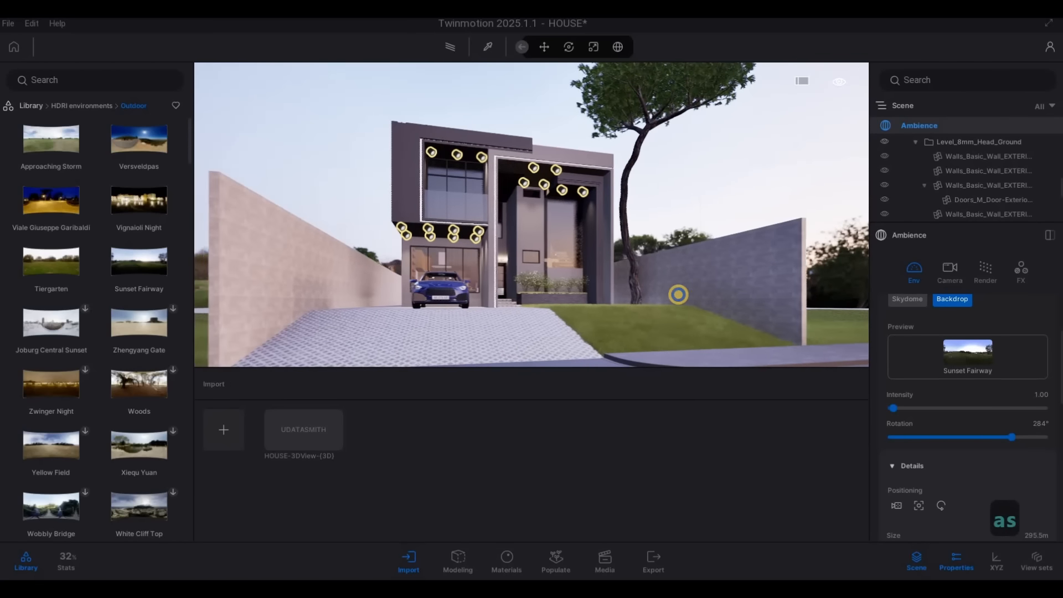
pyautogui.press('q')
pyautogui.press('a')
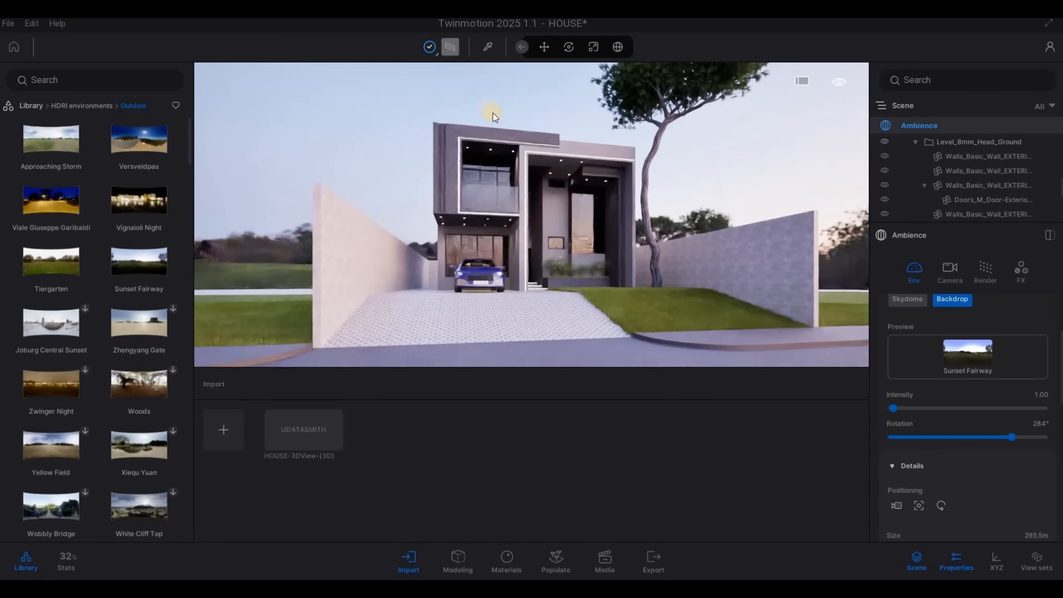
pyautogui.press('w')
pyautogui.press('4')
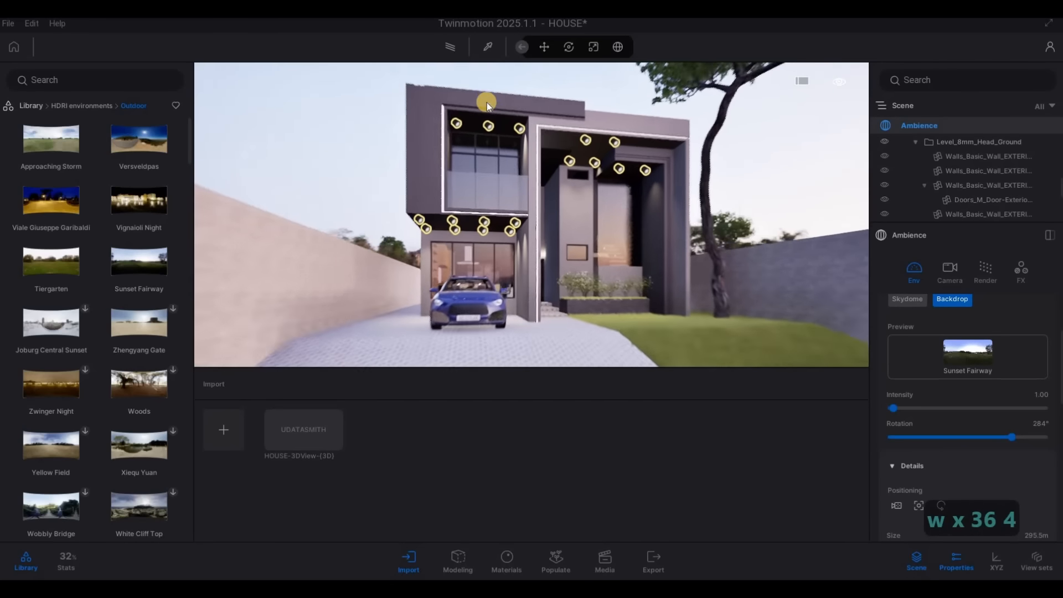
pyautogui.press('s')
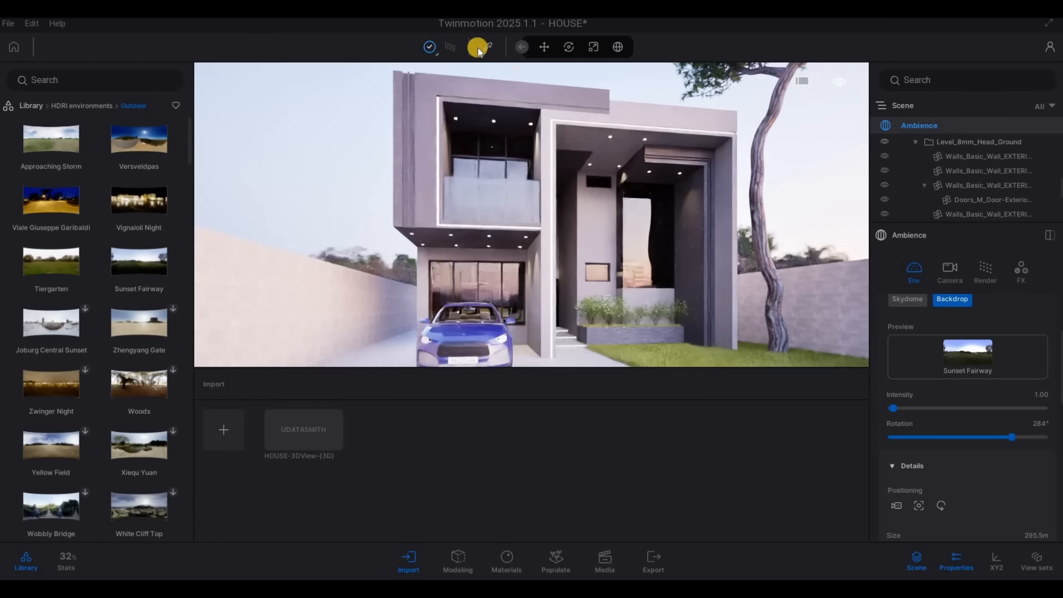
# Step: Return the viewport to real-time rendering and frame a wide street view of the facade
pyautogui.click(449, 49)
pyautogui.press('s')
pyautogui.press('q')
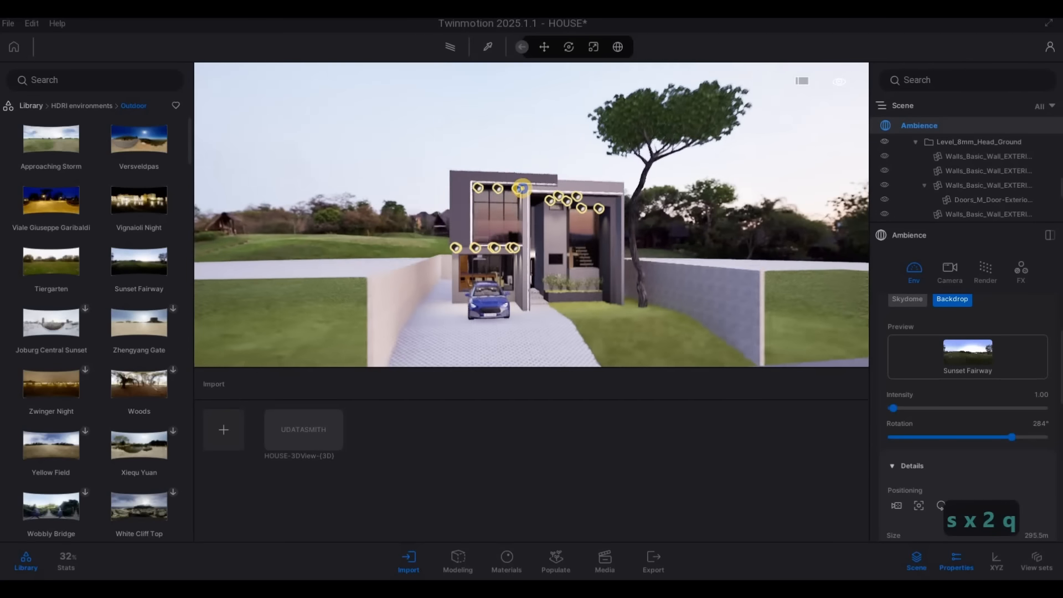
pyautogui.press('e')
pyautogui.press('a')
pyautogui.press('w')
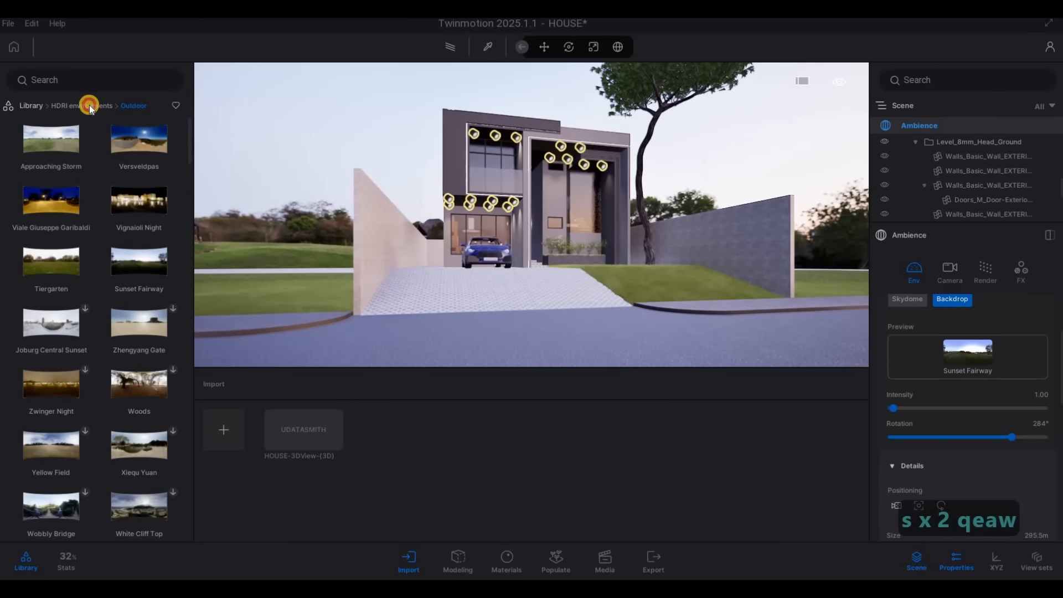
pyautogui.click(89, 105)
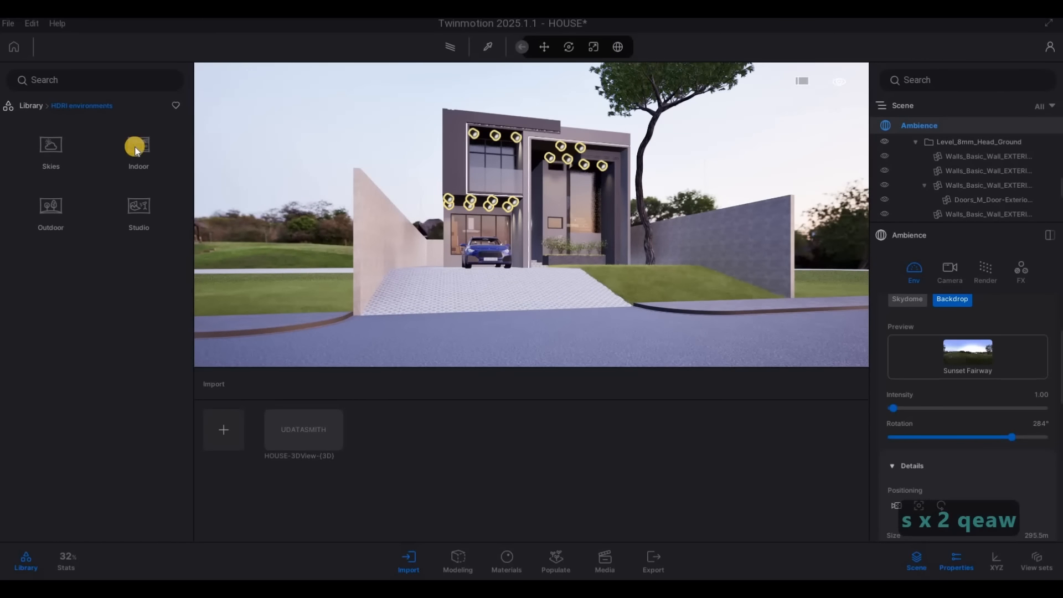
# Step: Select the Koyama spruce in the Vegetation > Trees library
pyautogui.click(142, 206)
pyautogui.press('a')
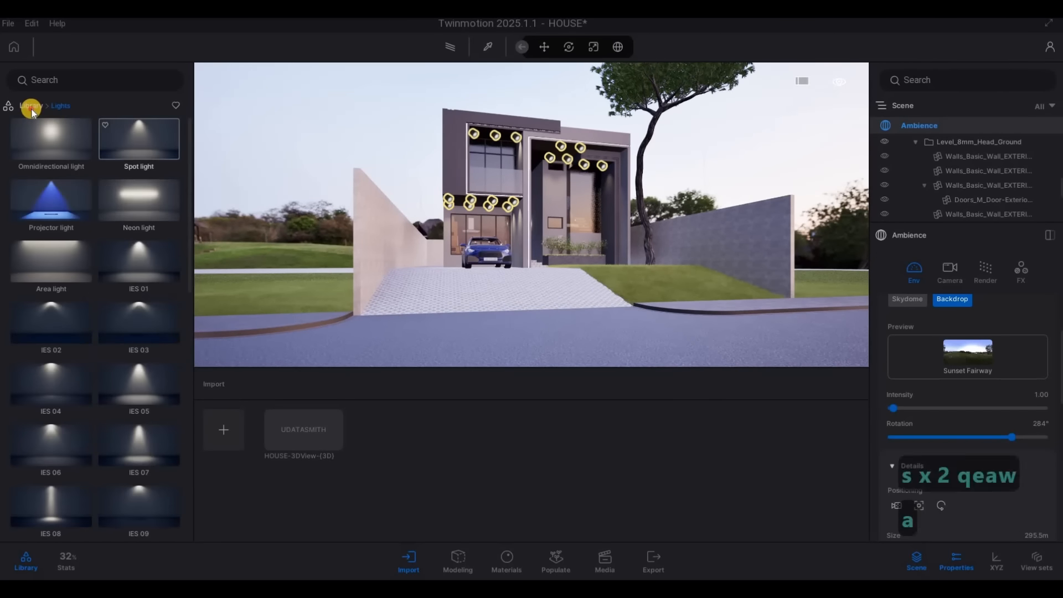
pyautogui.click(31, 107)
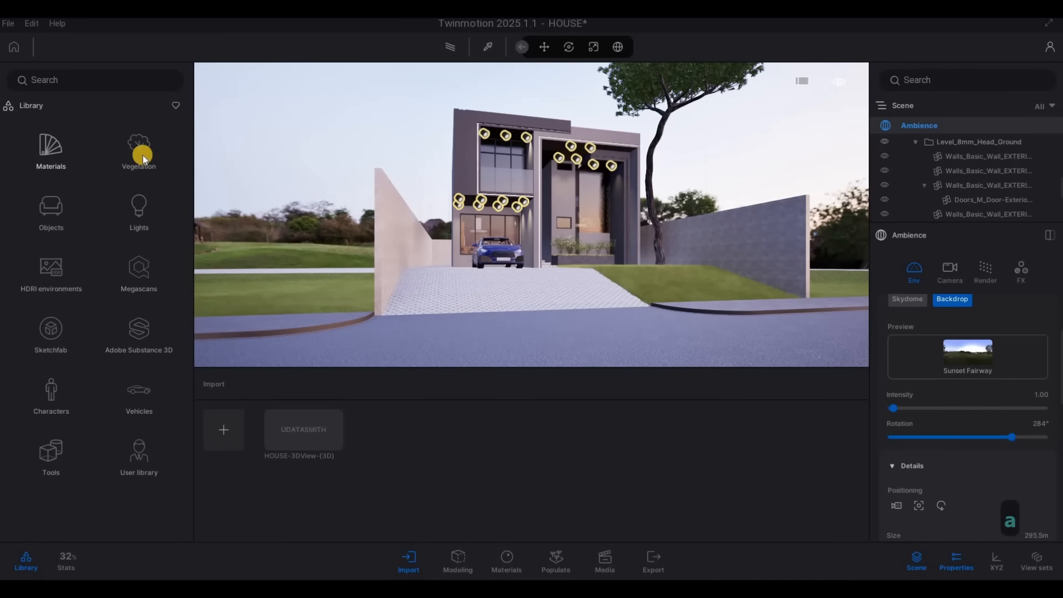
pyautogui.click(171, 157)
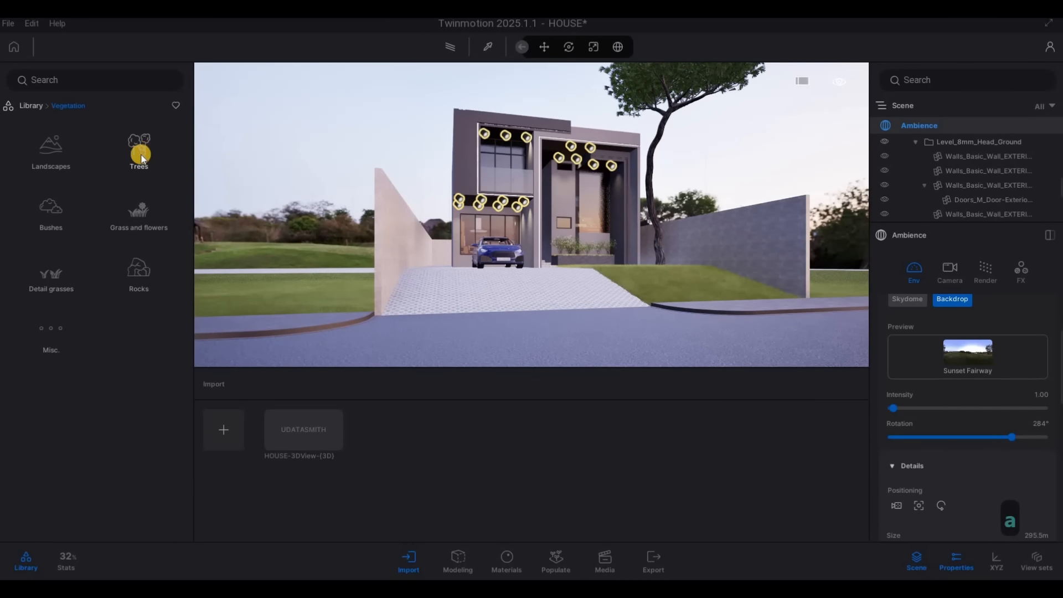
pyautogui.click(142, 158)
pyautogui.press('q')
pyautogui.press('a')
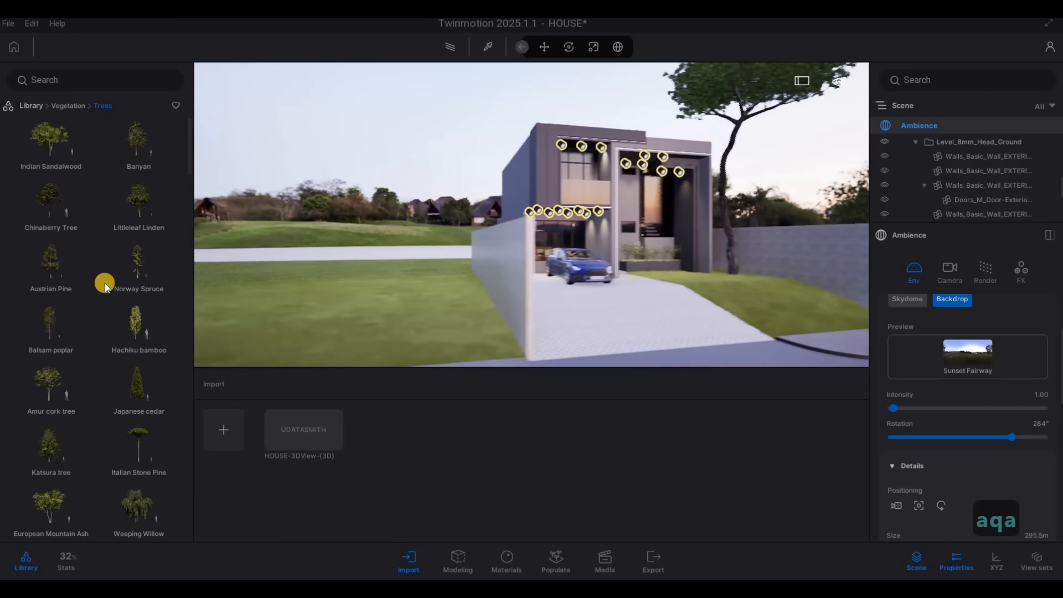
pyautogui.scroll(-3, 107, 302)
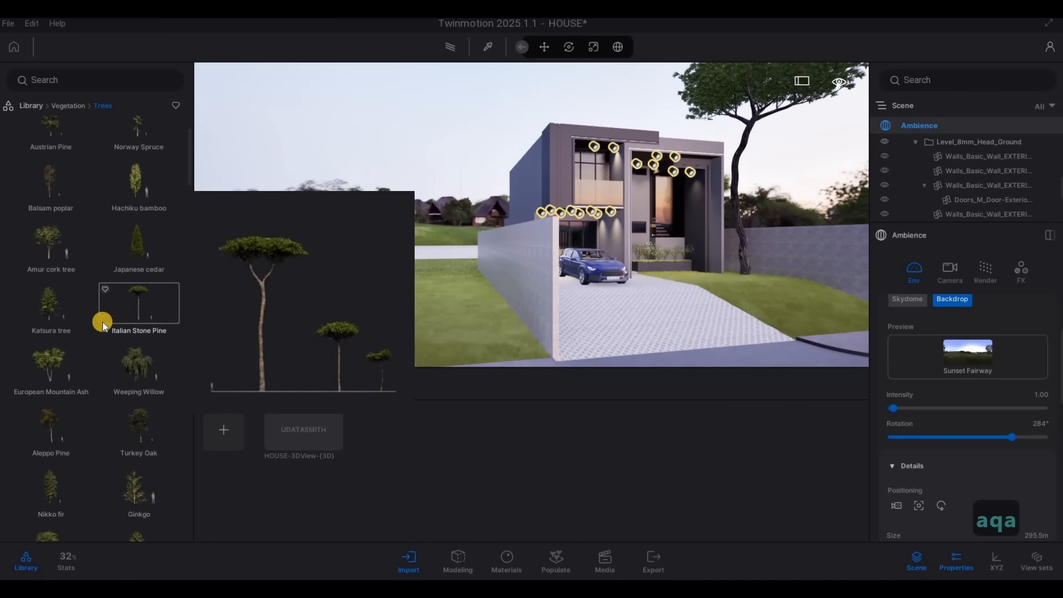
pyautogui.scroll(-9, 105, 318)
pyautogui.click(144, 362)
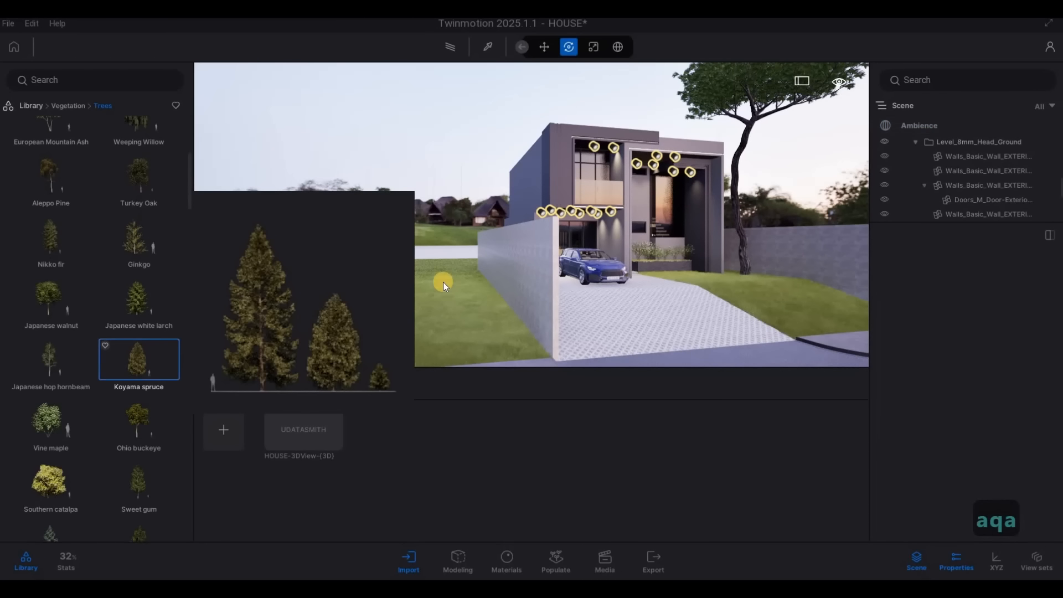
# Step: Plant three Koyama spruces on the left lawn beside the house
pyautogui.click(430, 271)
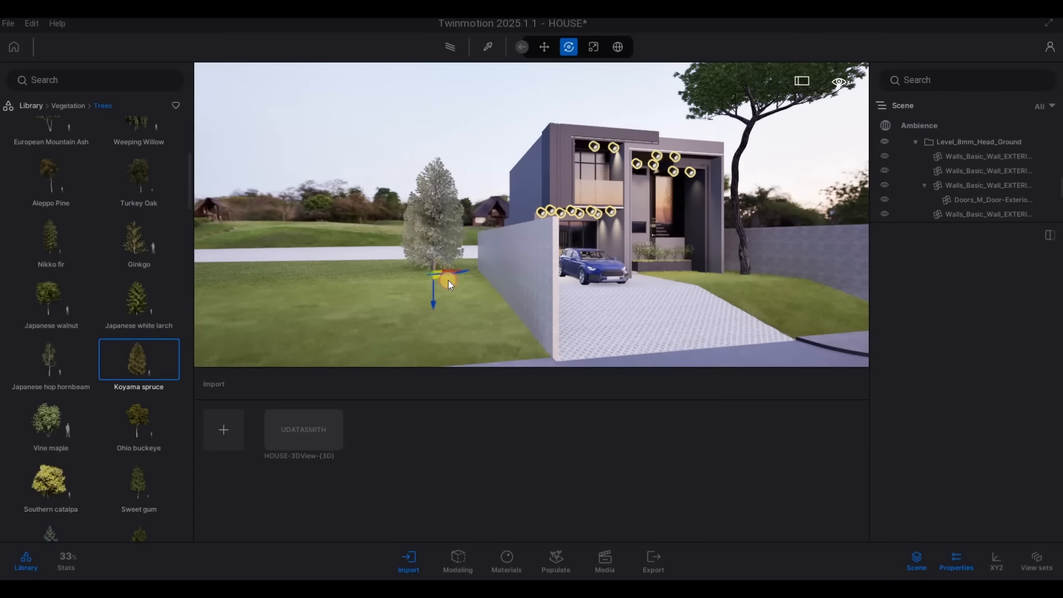
pyautogui.click(390, 288)
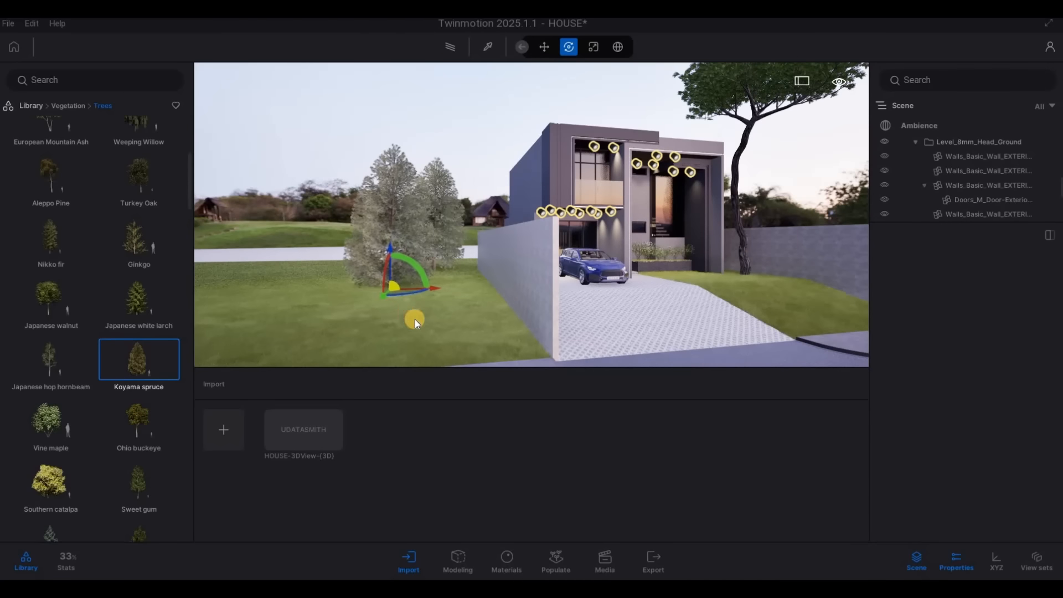
pyautogui.click(331, 272)
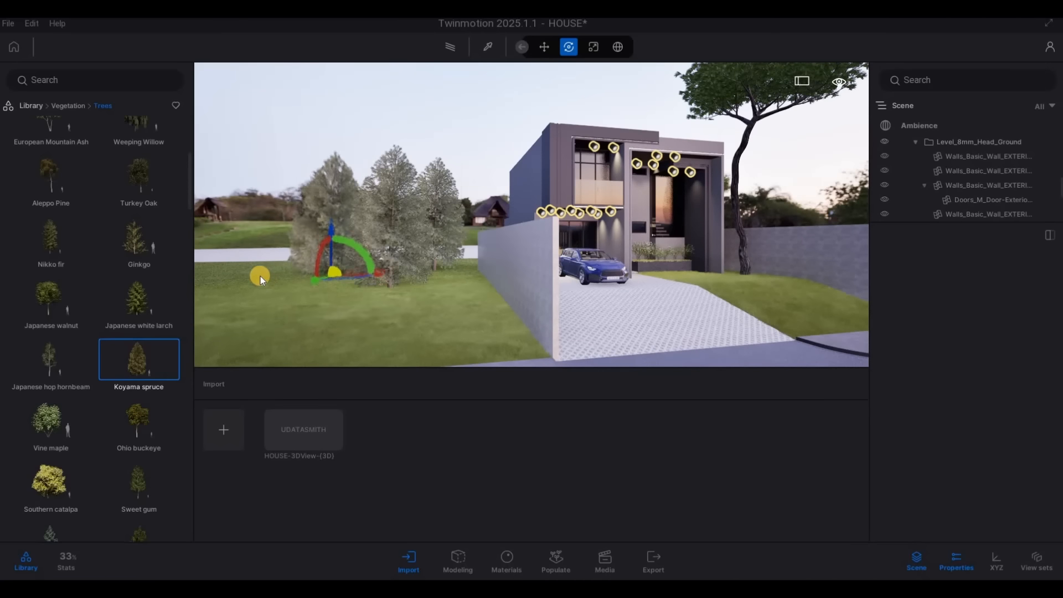
pyautogui.press('d')
pyautogui.press('d')
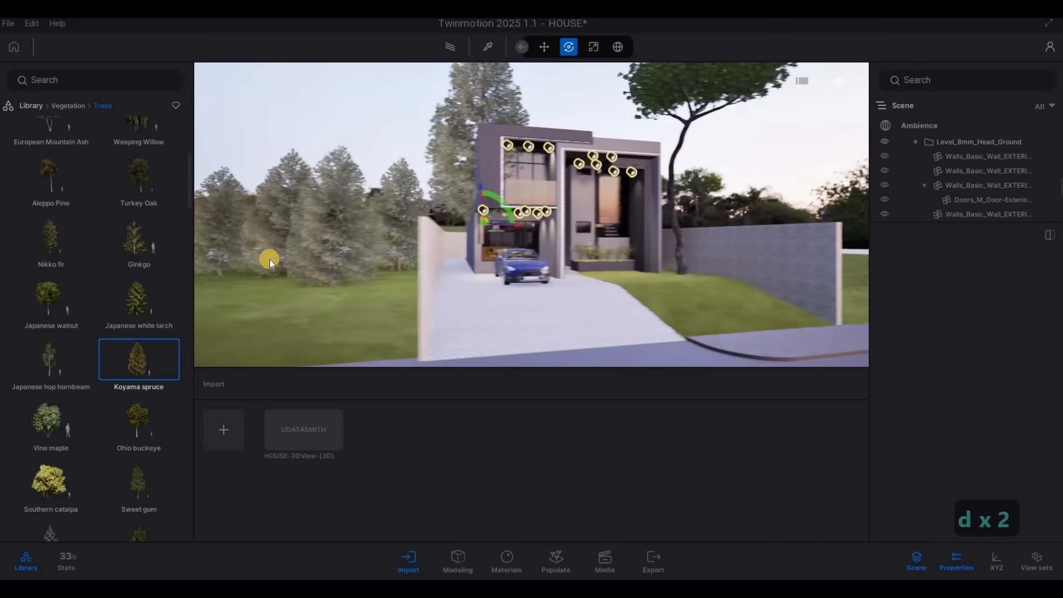
pyautogui.press('d')
pyautogui.press('d')
pyautogui.press('d')
pyautogui.press('d')
pyautogui.press('d')
pyautogui.press('d')
pyautogui.press('d')
pyautogui.press('d')
pyautogui.press('d')
pyautogui.press('d')
pyautogui.press('s')
pyautogui.press('a')
pyautogui.press('a')
pyautogui.press('a')
pyautogui.press('a')
pyautogui.press('a')
pyautogui.press('a')
pyautogui.press('a')
pyautogui.press('a')
pyautogui.press('a')
pyautogui.press('a')
pyautogui.press('a')
pyautogui.press('s')
pyautogui.press('s')
pyautogui.press('s')
pyautogui.press('s')
pyautogui.press('d')
pyautogui.press('d')
pyautogui.press('d')
pyautogui.press('d')
pyautogui.press('d')
pyautogui.press('d')
pyautogui.press('d')
pyautogui.press('w')
pyautogui.press('w')
pyautogui.press('w')
pyautogui.press('w')
pyautogui.press('w')
pyautogui.press('w')
pyautogui.press('w')
pyautogui.press('w')
pyautogui.press('w')
pyautogui.press('w')
pyautogui.press('w')
pyautogui.press('w')
pyautogui.press('w')
pyautogui.press('w')
pyautogui.press('w')
pyautogui.press('w')
pyautogui.press('w')
pyautogui.press('w')
pyautogui.press('w')
pyautogui.press('w')
pyautogui.press('w')
pyautogui.press('w')
pyautogui.press('w')
pyautogui.press('w')
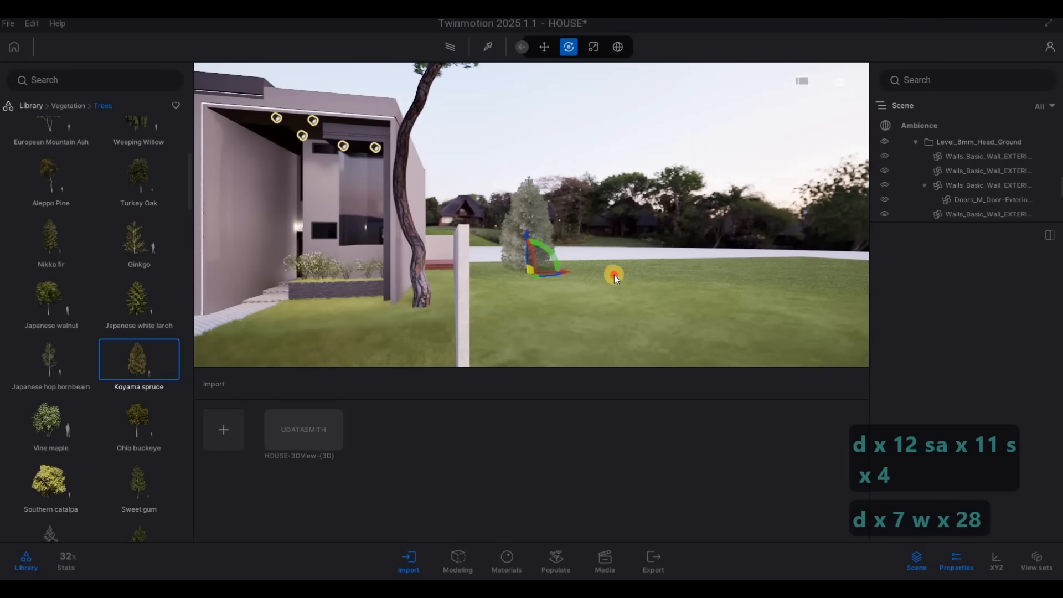
# Step: Plant four more Koyama spruces on the right lawn and pull back to view them
pyautogui.click(613, 275)
pyautogui.click(716, 269)
pyautogui.click(675, 296)
pyautogui.click(797, 292)
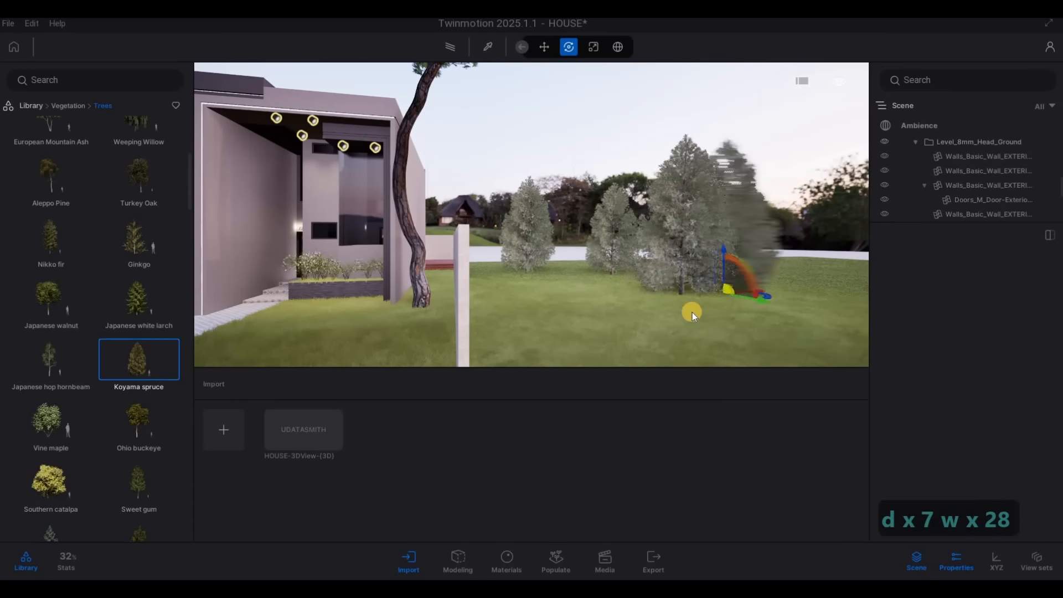
pyautogui.press('s')
pyautogui.press('q')
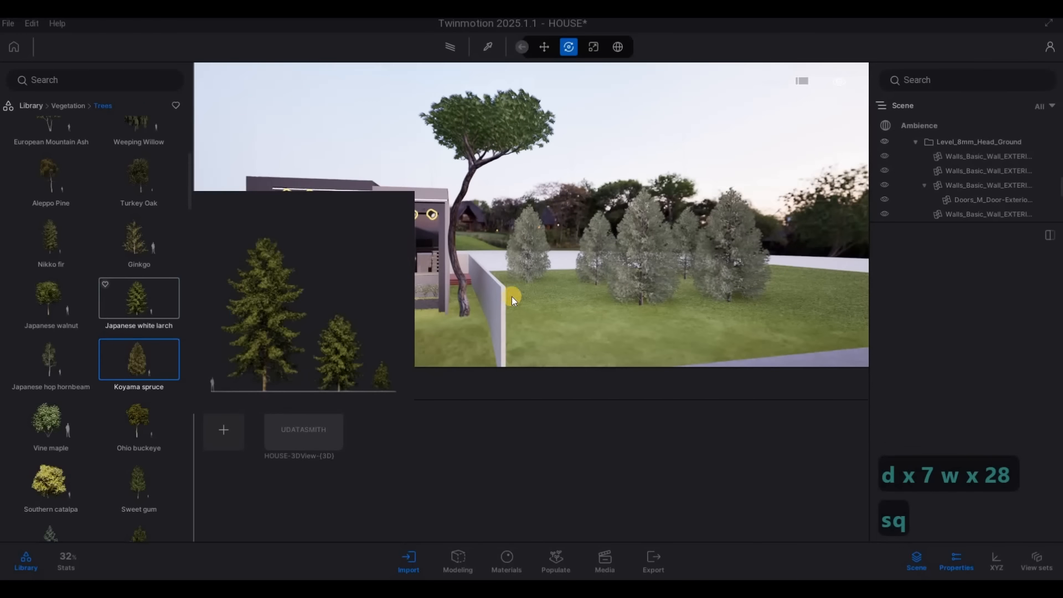
# Step: Select the Japanese white larch and plant five across the back lawn
pyautogui.click(551, 296)
pyautogui.click(597, 274)
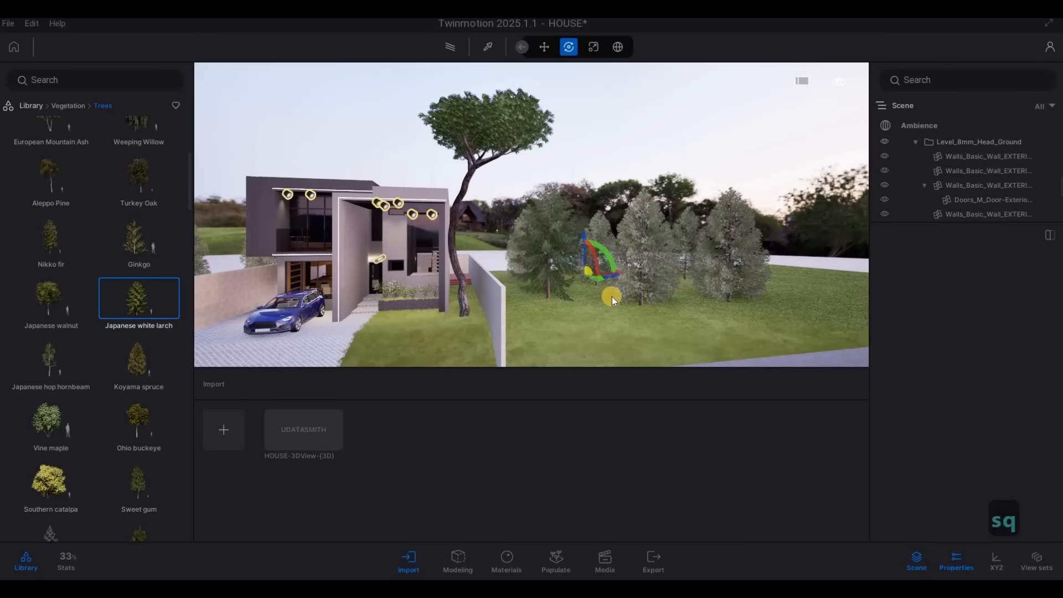
pyautogui.click(612, 297)
pyautogui.click(693, 296)
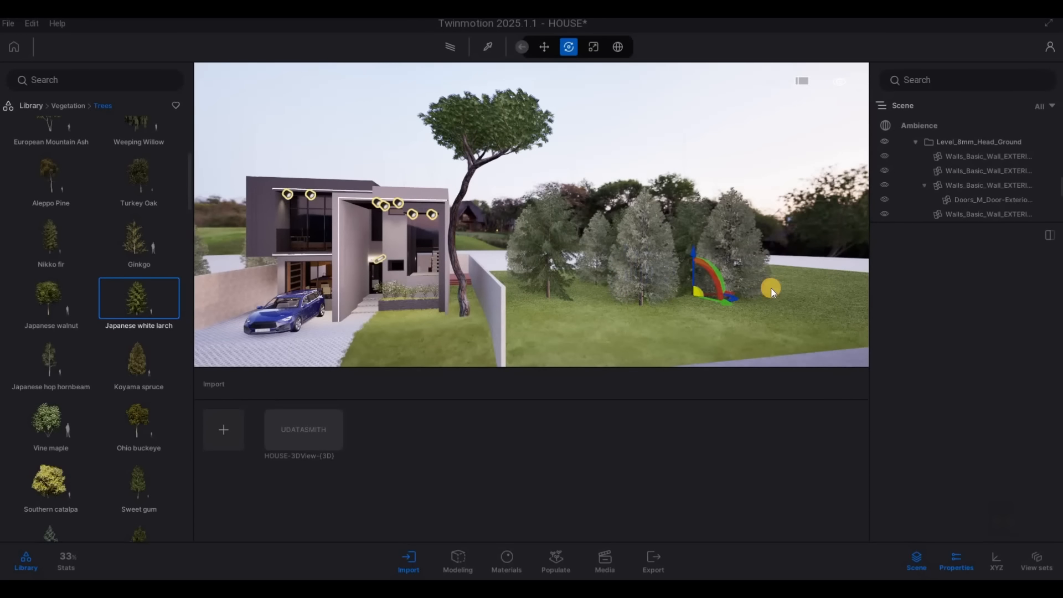
pyautogui.click(770, 288)
pyautogui.press('s')
pyautogui.click(517, 277)
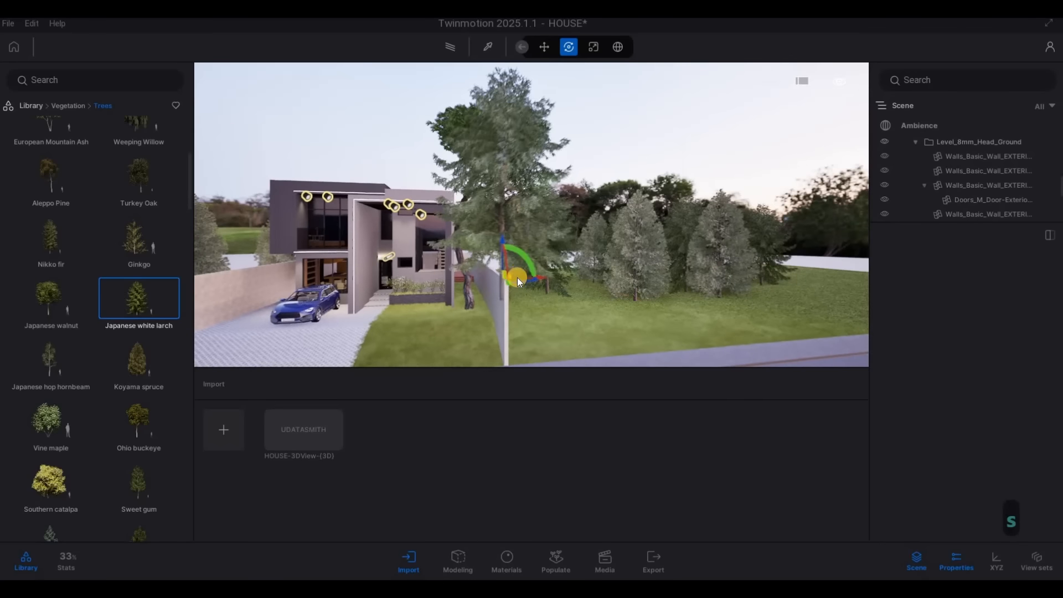
# Step: Fly the camera forward and down over the lawn toward the new larches
pyautogui.press('w')
pyautogui.press('w')
pyautogui.press('w')
pyautogui.press('w')
pyautogui.press('w')
pyautogui.press('w')
pyautogui.press('w')
pyautogui.press('w')
pyautogui.press('w')
pyautogui.press('w')
pyautogui.press('w')
pyautogui.press('w')
pyautogui.press('w')
pyautogui.press('w')
pyautogui.press('q')
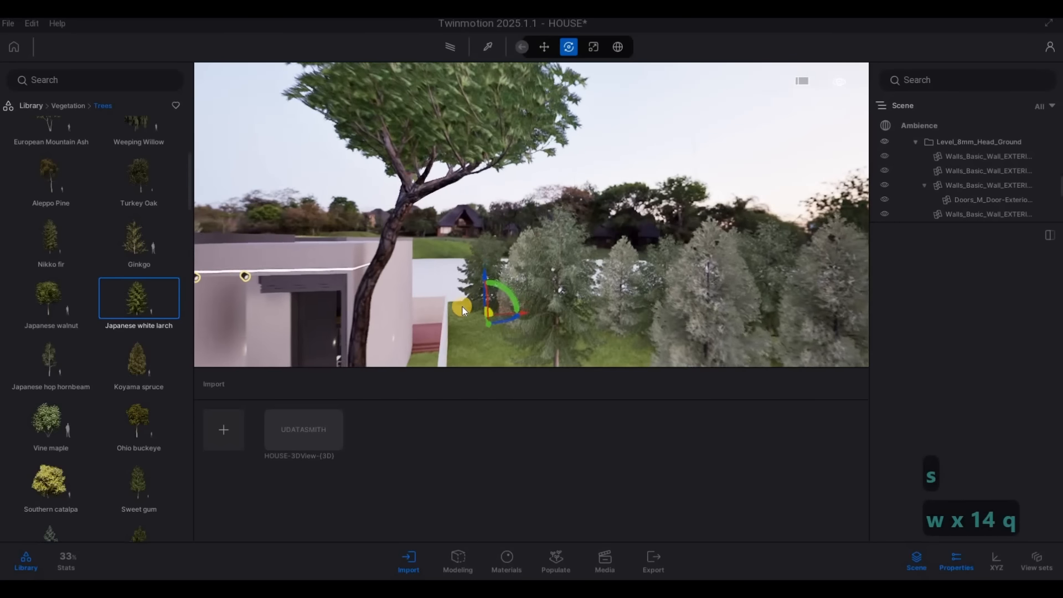
pyautogui.press('w')
pyautogui.press('q')
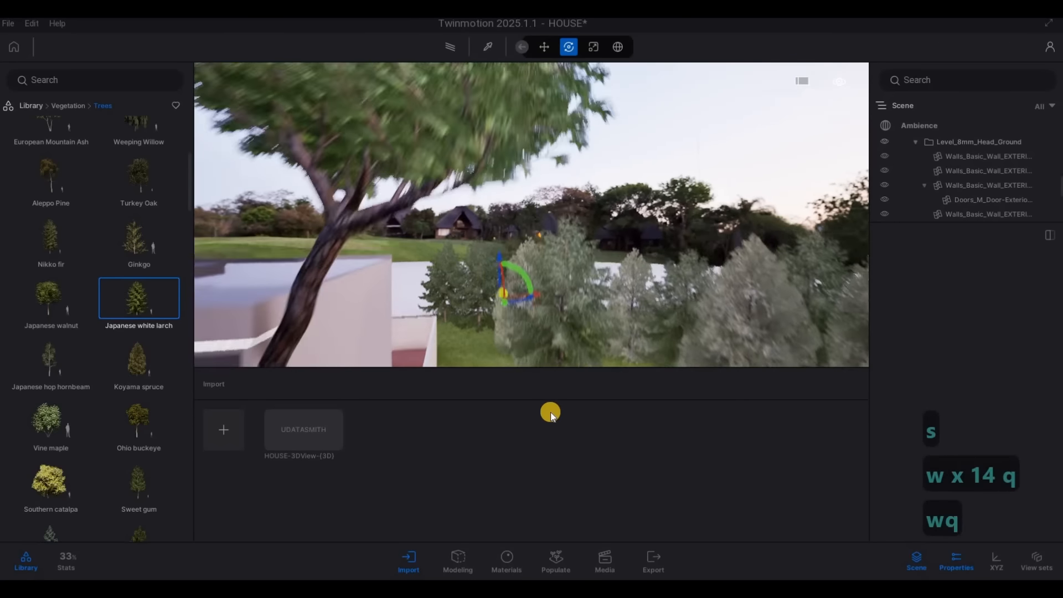
pyautogui.press('w')
pyautogui.press('q')
pyautogui.press('w')
pyautogui.press('q')
pyautogui.press('w')
pyautogui.press('q')
pyautogui.press('w')
pyautogui.press('q')
pyautogui.press('w')
pyautogui.press('q')
pyautogui.press('w')
pyautogui.press('q')
pyautogui.press('w')
pyautogui.press('q')
pyautogui.press('w')
pyautogui.press('q')
pyautogui.press('w')
pyautogui.press('q')
pyautogui.press('w')
pyautogui.press('q')
pyautogui.press('w')
pyautogui.press('q')
pyautogui.press('s')
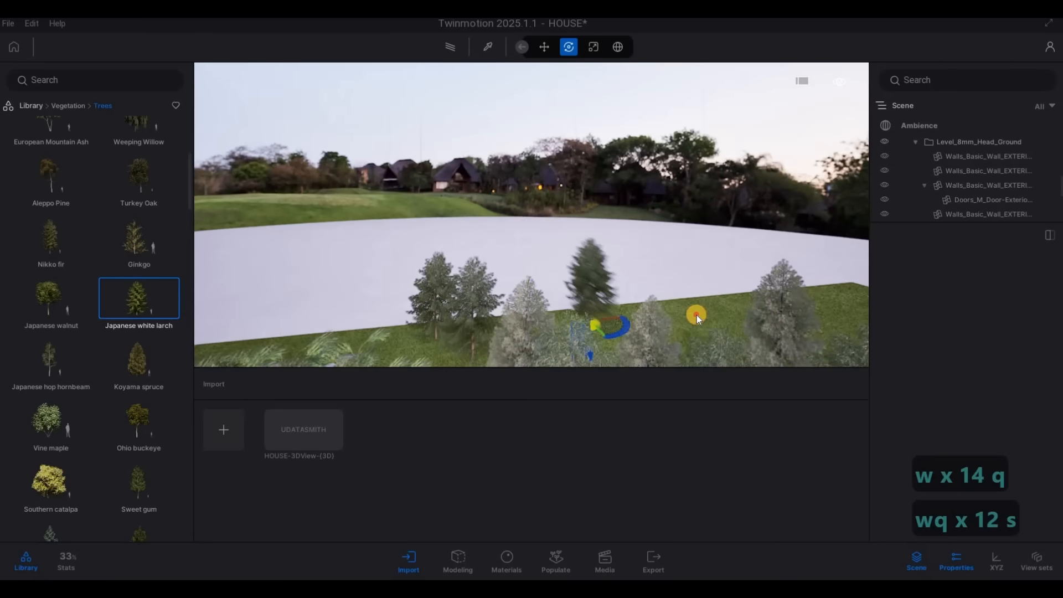
# Step: Back the camera away to the left to view the whole tree line
pyautogui.press('a')
pyautogui.press('s')
pyautogui.press('a')
pyautogui.press('s')
pyautogui.press('a')
pyautogui.press('s')
pyautogui.press('a')
pyautogui.press('s')
pyautogui.press('a')
pyautogui.press('s')
pyautogui.press('a')
pyautogui.press('s')
pyautogui.press('a')
pyautogui.press('s')
pyautogui.press('a')
pyautogui.press('s')
pyautogui.press('a')
pyautogui.press('s')
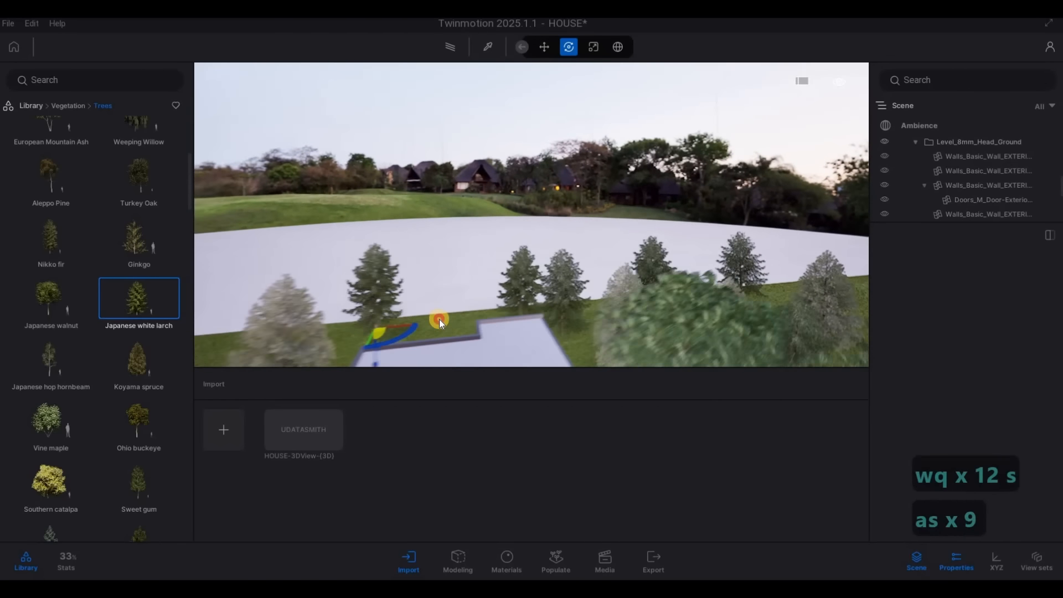
pyautogui.press('a')
pyautogui.press('s')
pyautogui.press('a')
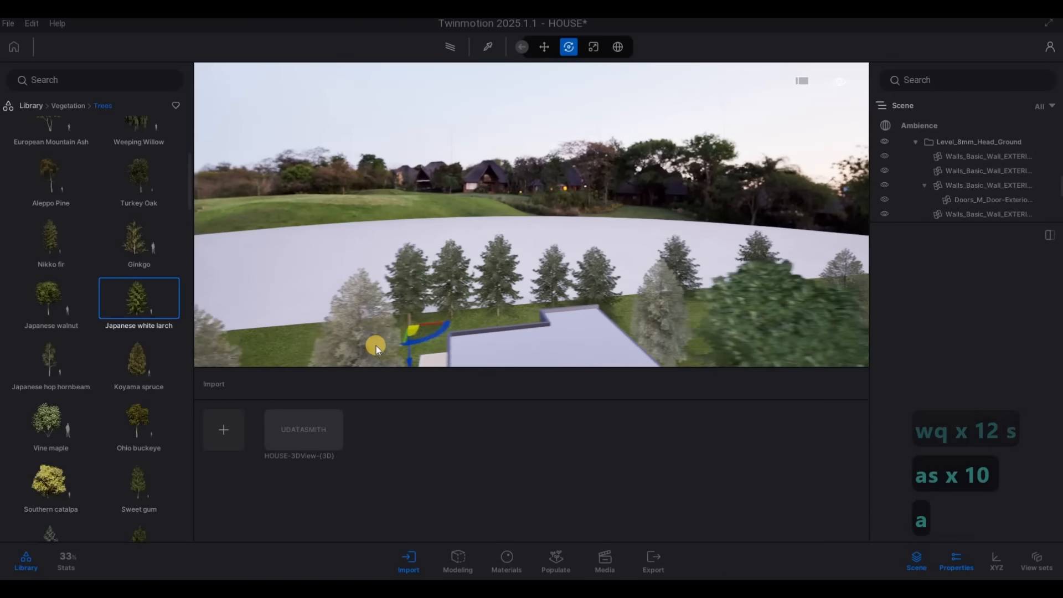
pyautogui.press('a')
pyautogui.press('a')
pyautogui.press('a')
pyautogui.press('a')
pyautogui.press('a')
pyautogui.press('a')
pyautogui.press('a')
pyautogui.press('s')
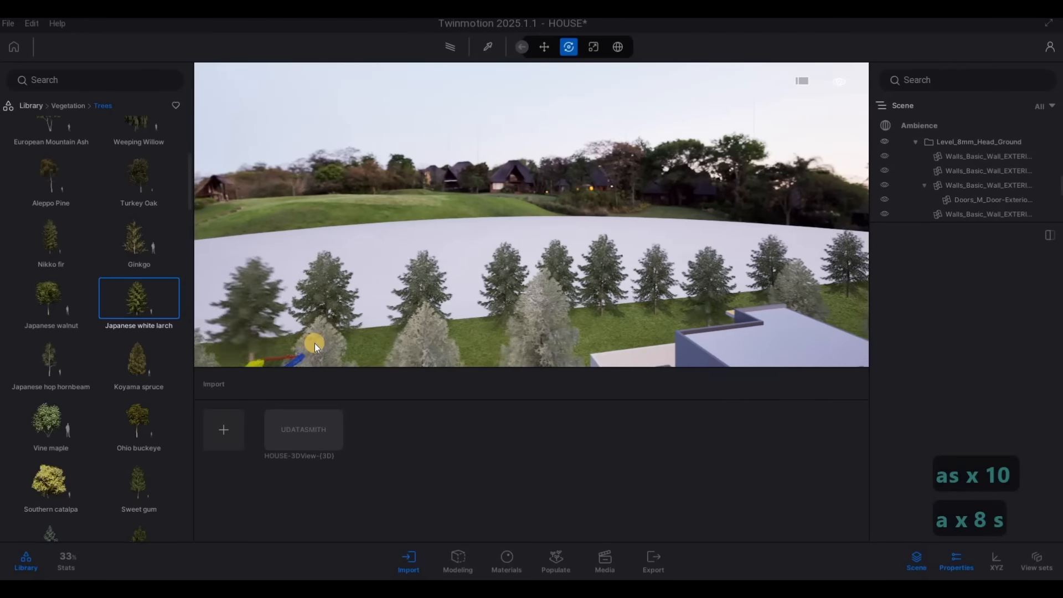
pyautogui.press('a')
pyautogui.press('s')
pyautogui.press('s')
pyautogui.press('s')
pyautogui.press('s')
pyautogui.press('s')
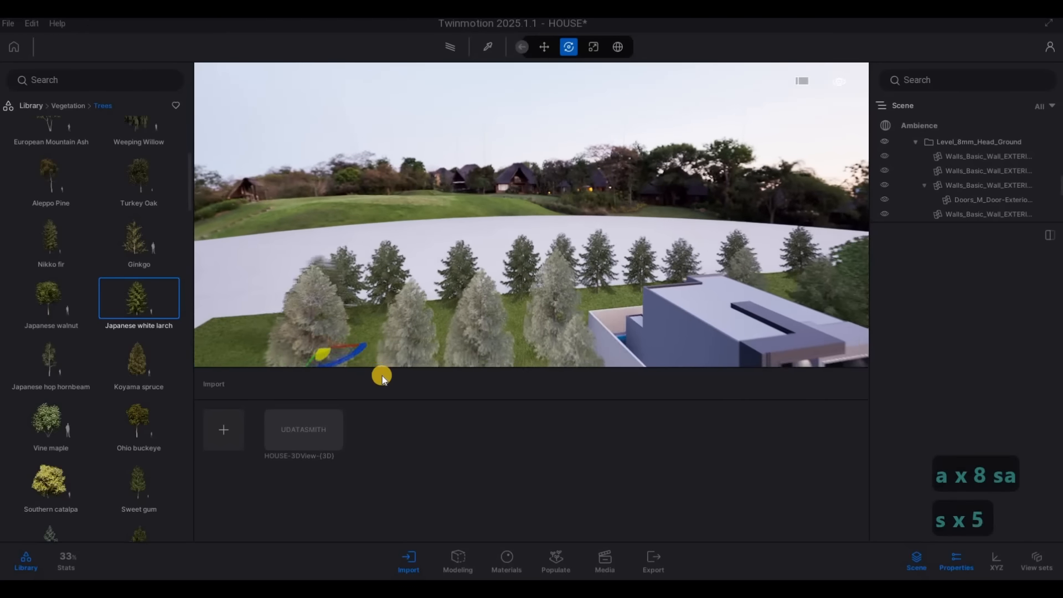
pyautogui.press('s')
pyautogui.press('s')
pyautogui.press('s')
pyautogui.press('s')
pyautogui.press('s')
pyautogui.press('s')
pyautogui.press('s')
pyautogui.press('s')
pyautogui.press('s')
pyautogui.press('s')
pyautogui.press('s')
pyautogui.press('s')
pyautogui.press('s')
pyautogui.press('s')
pyautogui.press('s')
pyautogui.press('s')
pyautogui.press('s')
pyautogui.press('s')
pyautogui.press('s')
pyautogui.press('s')
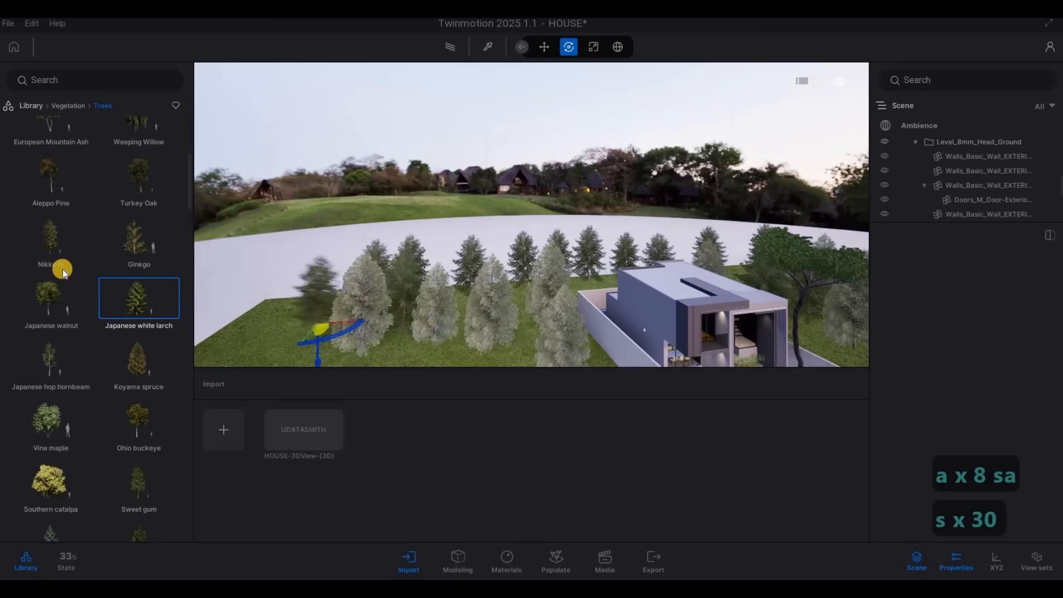
pyautogui.scroll(-4, 70, 354)
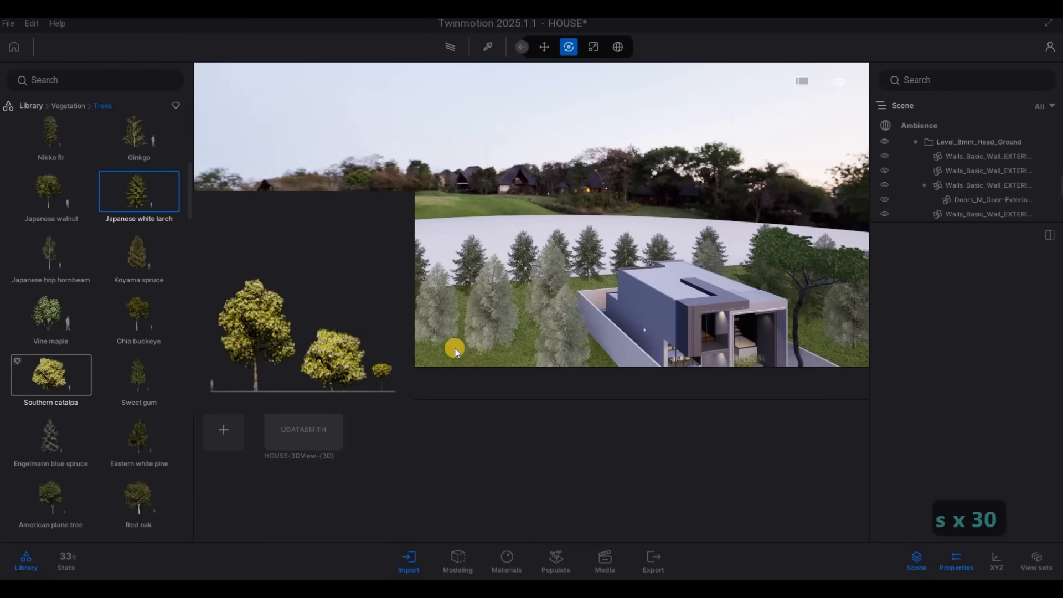
# Step: Place Southern catalpa trees behind the tree line and near the house
pyautogui.click(468, 317)
pyautogui.press('s')
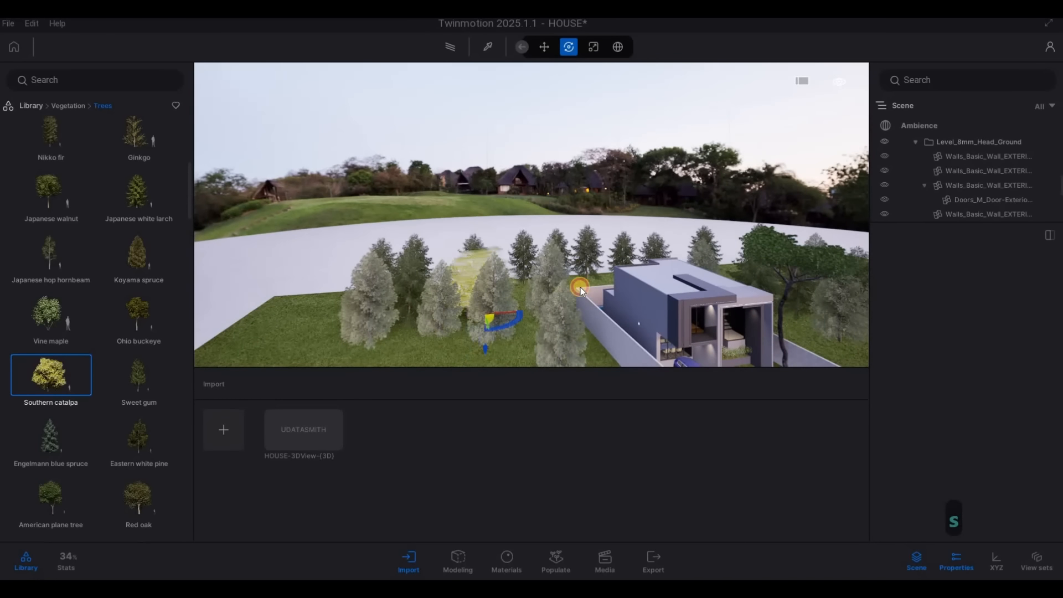
pyautogui.click(582, 287)
pyautogui.click(727, 267)
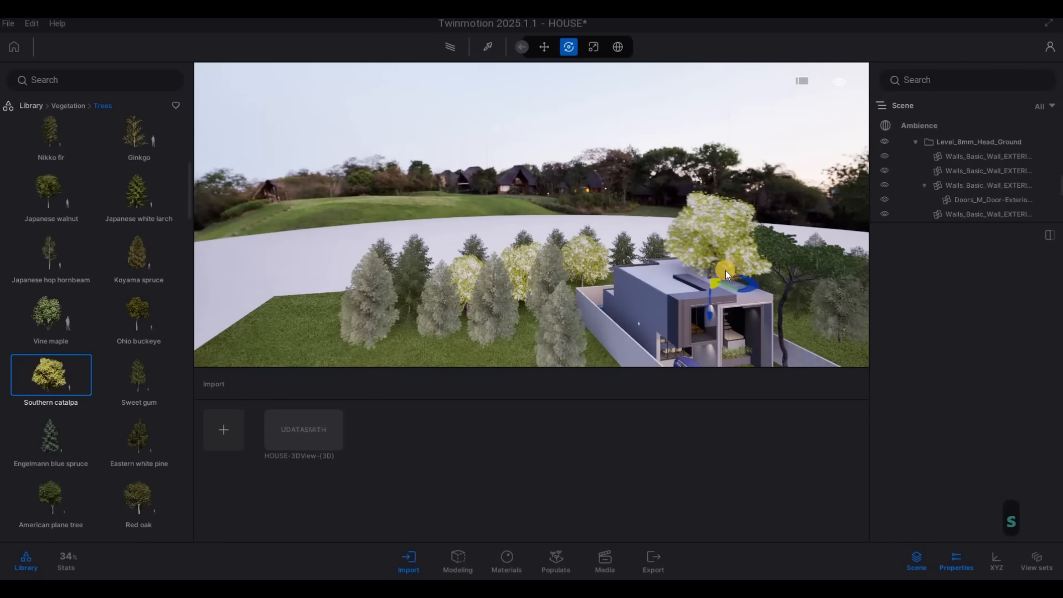
pyautogui.press('w')
pyautogui.press('d')
pyautogui.press('w')
pyautogui.press('d')
pyautogui.press('w')
pyautogui.press('d')
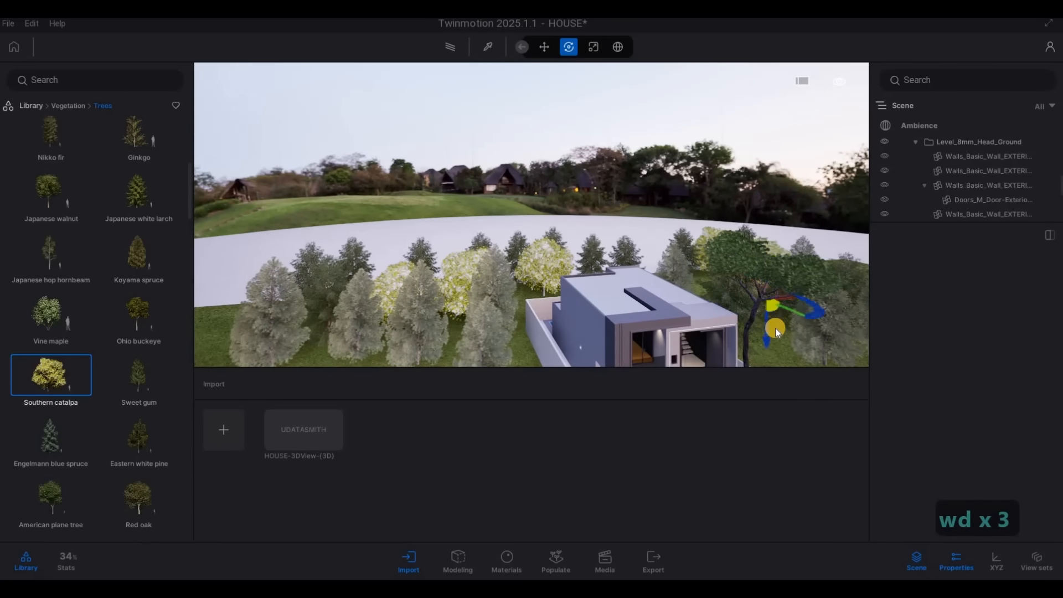
pyautogui.moveTo(775, 331); pyautogui.dragTo(778, 357)
pyautogui.click(699, 346)
# Step: Drag a Sweet Birch onto the lawn left of the house
pyautogui.press('s')
pyautogui.press('d')
pyautogui.press('s')
pyautogui.press('d')
pyautogui.press('s')
pyautogui.press('d')
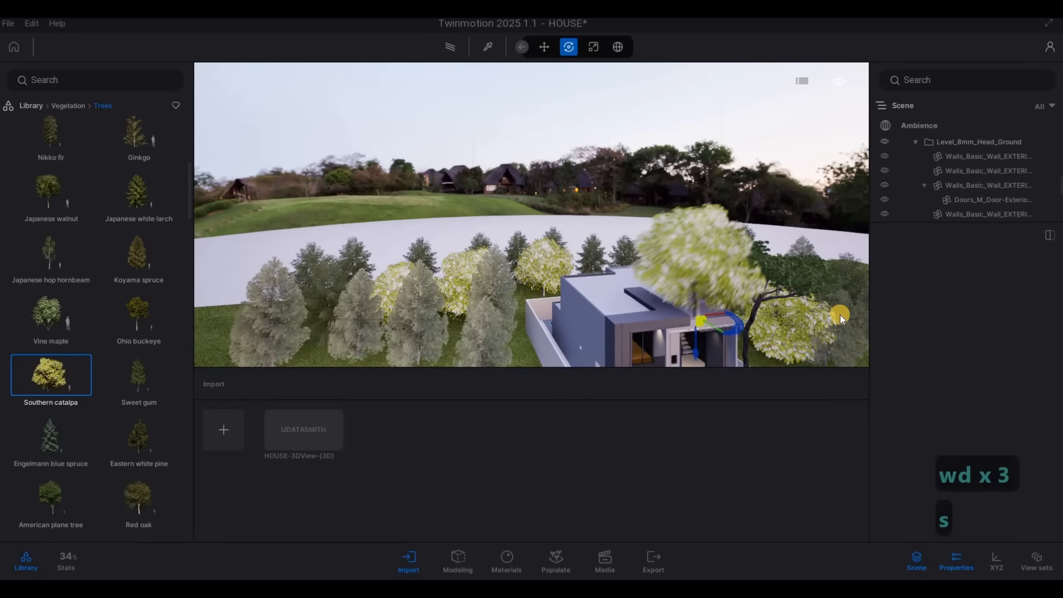
pyautogui.press('s')
pyautogui.press('d')
pyautogui.press('s')
pyautogui.press('d')
pyautogui.press('s')
pyautogui.press('d')
pyautogui.press('s')
pyautogui.press('d')
pyautogui.press('s')
pyautogui.press('d')
pyautogui.press('s')
pyautogui.press('d')
pyautogui.press('s')
pyautogui.press('d')
pyautogui.press('s')
pyautogui.press('d')
pyautogui.press('s')
pyautogui.press('d')
pyautogui.press('s')
pyautogui.press('d')
pyautogui.press('s')
pyautogui.press('d')
pyautogui.press('s')
pyautogui.press('d')
pyautogui.press('s')
pyautogui.press('d')
pyautogui.press('s')
pyautogui.press('d')
pyautogui.press('s')
pyautogui.press('d')
pyautogui.press('s')
pyautogui.press('d')
pyautogui.press('s')
pyautogui.press('d')
pyautogui.press('s')
pyautogui.press('d')
pyautogui.press('s')
pyautogui.press('d')
pyautogui.press('s')
pyautogui.press('d')
pyautogui.press('s')
pyautogui.press('d')
pyautogui.press('s')
pyautogui.press('d')
pyautogui.press('s')
pyautogui.press('d')
pyautogui.press('s')
pyautogui.press('d')
pyautogui.press('s')
pyautogui.press('d')
pyautogui.press('s')
pyautogui.press('d')
pyautogui.press('s')
pyautogui.press('d')
pyautogui.press('s')
pyautogui.press('d')
pyautogui.press('s')
pyautogui.press('d')
pyautogui.press('s')
pyautogui.press('d')
pyautogui.press('s')
pyautogui.press('d')
pyautogui.press('s')
pyautogui.press('d')
pyautogui.press('s')
pyautogui.press('d')
pyautogui.press('s')
pyautogui.press('d')
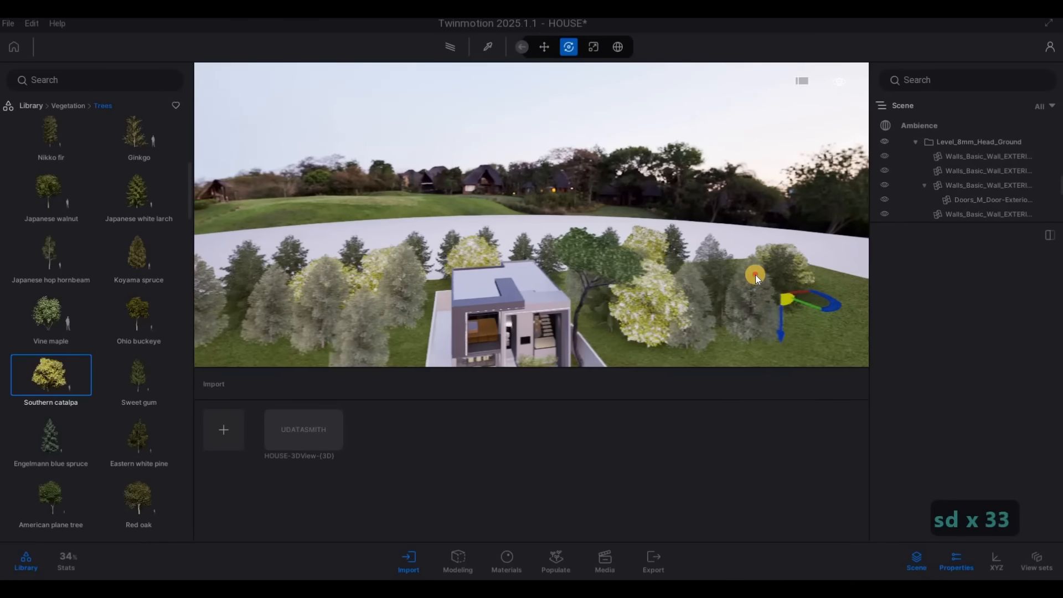
pyautogui.press('a')
# Step: Add two more Sweet Birches on the left lawn
pyautogui.press('s')
pyautogui.press('a')
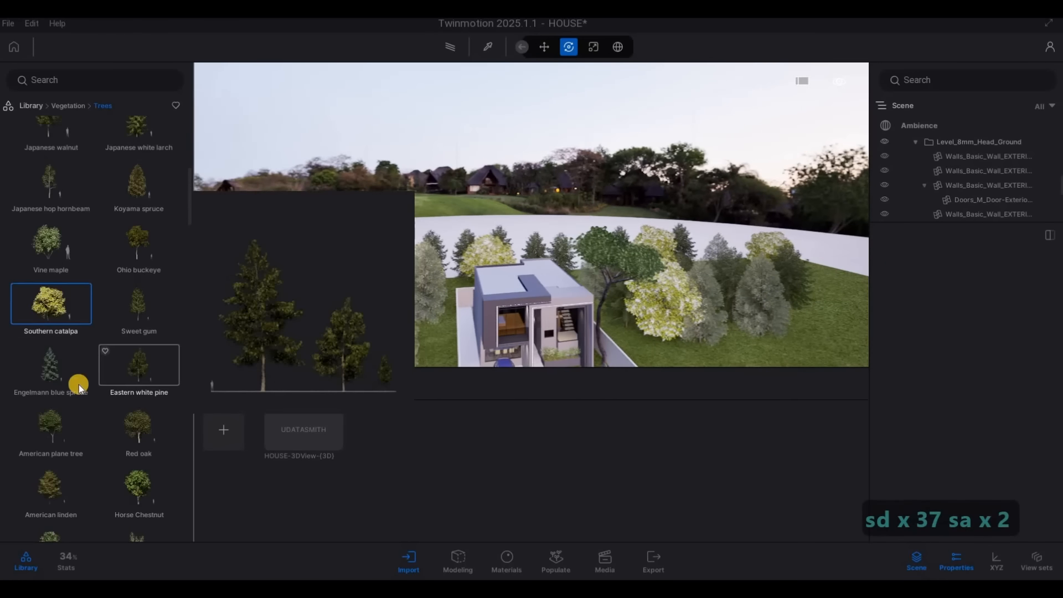
pyautogui.scroll(-4, 78, 384)
pyautogui.moveTo(51, 375)
pyautogui.moveTo(51, 375); pyautogui.dragTo(268, 332)
pyautogui.press('s')
pyautogui.press('a')
pyautogui.press('s')
pyautogui.press('a')
pyautogui.press('s')
pyautogui.press('a')
pyautogui.press('s')
pyautogui.press('a')
pyautogui.press('s')
pyautogui.press('a')
pyautogui.press('s')
pyautogui.press('a')
pyautogui.press('s')
pyautogui.press('a')
pyautogui.press('s')
pyautogui.press('a')
pyautogui.press('s')
pyautogui.press('a')
pyautogui.press('s')
pyautogui.press('a')
pyautogui.press('s')
pyautogui.press('a')
pyautogui.press('s')
pyautogui.press('a')
pyautogui.press('s')
pyautogui.press('a')
pyautogui.press('s')
pyautogui.press('a')
pyautogui.press('s')
pyautogui.press('a')
pyautogui.press('s')
pyautogui.press('a')
pyautogui.press('s')
pyautogui.press('a')
pyautogui.press('s')
pyautogui.press('a')
pyautogui.press('s')
pyautogui.press('a')
pyautogui.press('s')
pyautogui.press('a')
pyautogui.press('s')
pyautogui.press('a')
pyautogui.press('s')
pyautogui.press('a')
pyautogui.press('s')
pyautogui.press('a')
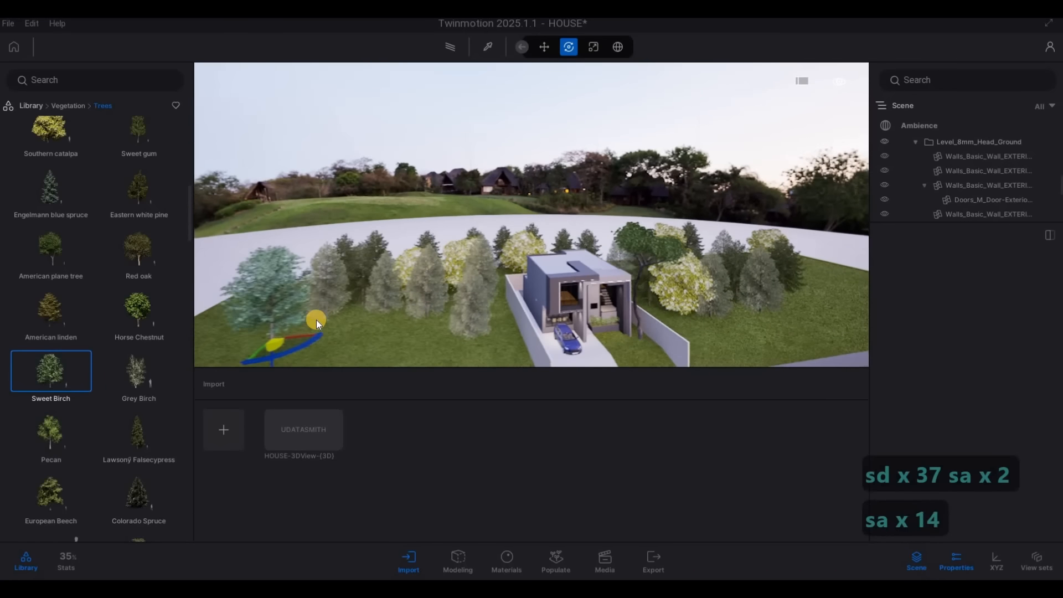
pyautogui.click(393, 330)
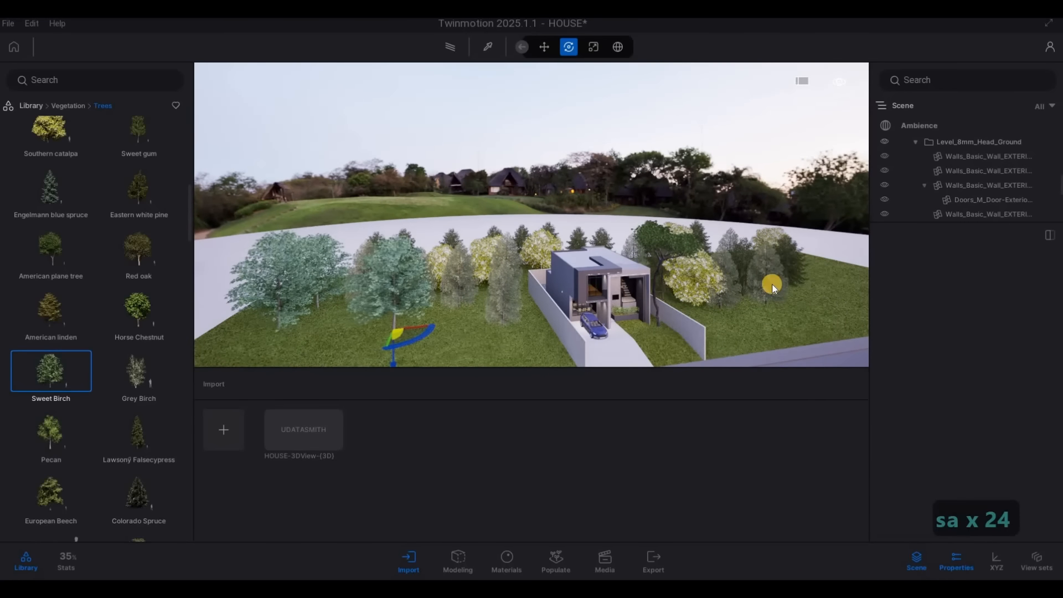
pyautogui.click(829, 288)
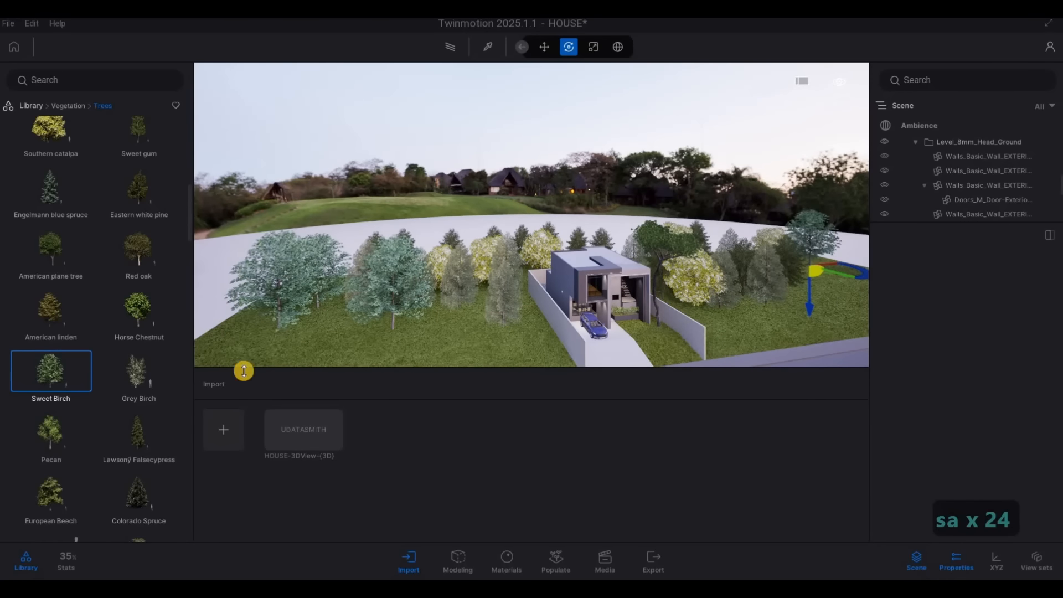
# Step: Place a Lawsony Falsecypress on the left lawn
pyautogui.click(138, 432)
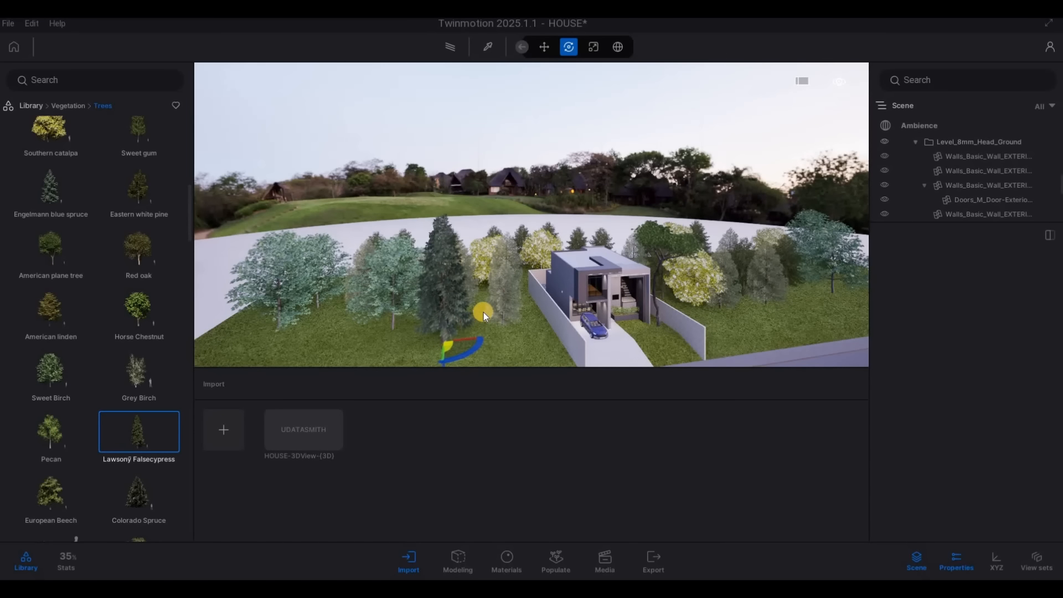
pyautogui.click(301, 361)
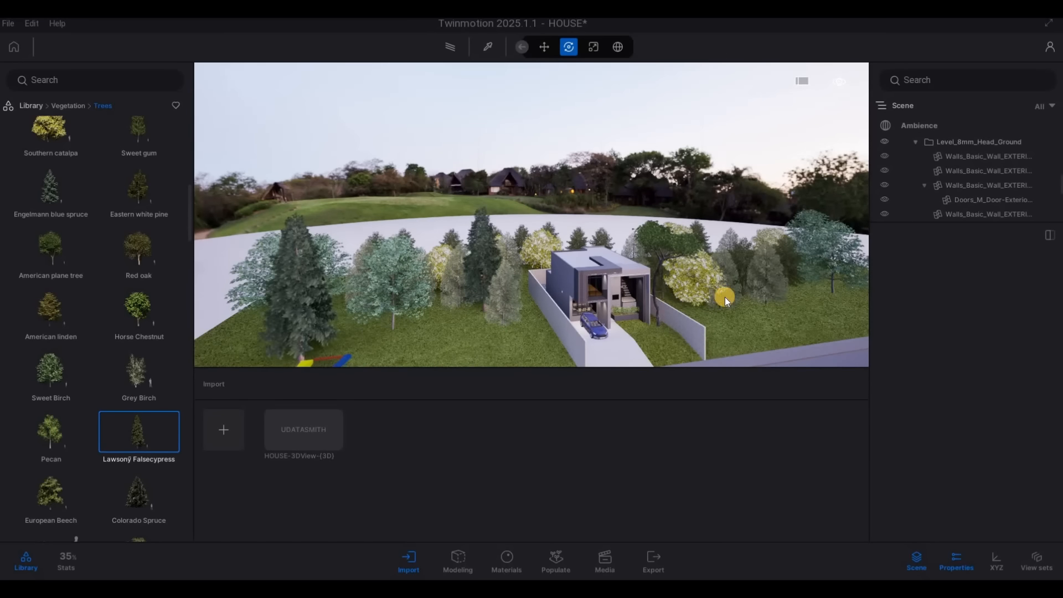
pyautogui.press('d')
pyautogui.press('d')
pyautogui.press('d')
pyautogui.press('d')
pyautogui.press('d')
pyautogui.press('d')
pyautogui.press('d')
pyautogui.press('d')
pyautogui.press('d')
pyautogui.press('d')
pyautogui.press('d')
pyautogui.press('d')
pyautogui.press('d')
pyautogui.press('d')
pyautogui.press('d')
pyautogui.press('d')
pyautogui.press('d')
pyautogui.press('d')
pyautogui.press('d')
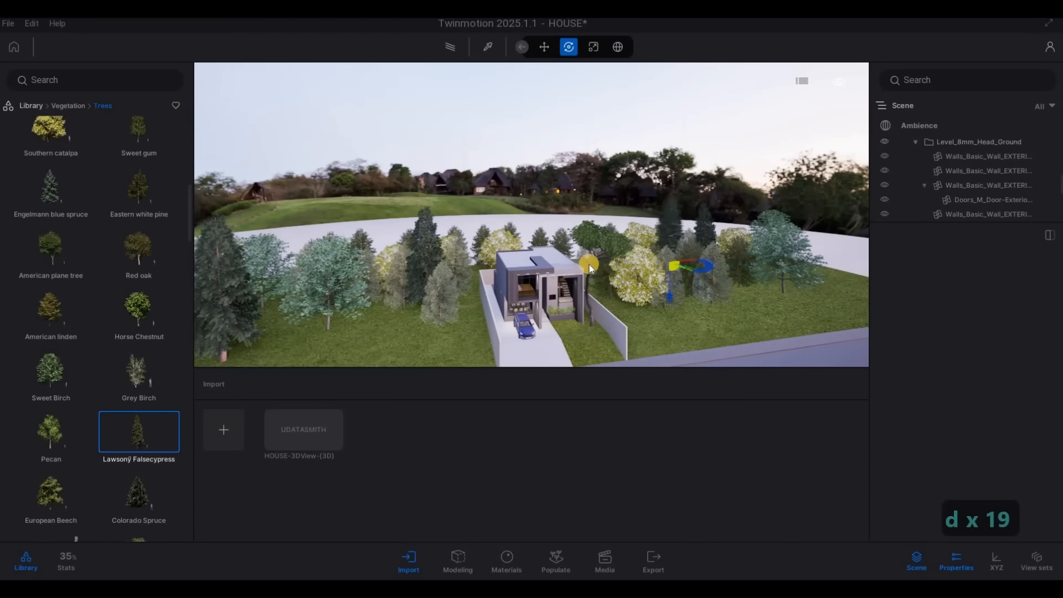
pyautogui.press('w')
pyautogui.press('w')
pyautogui.press('w')
pyautogui.press('w')
pyautogui.press('w')
pyautogui.press('w')
pyautogui.press('w')
pyautogui.press('w')
pyautogui.press('w')
pyautogui.press('w')
pyautogui.press('w')
pyautogui.press('w')
pyautogui.press('w')
pyautogui.press('w')
pyautogui.press('w')
pyautogui.press('w')
pyautogui.press('w')
pyautogui.press('w')
pyautogui.press('w')
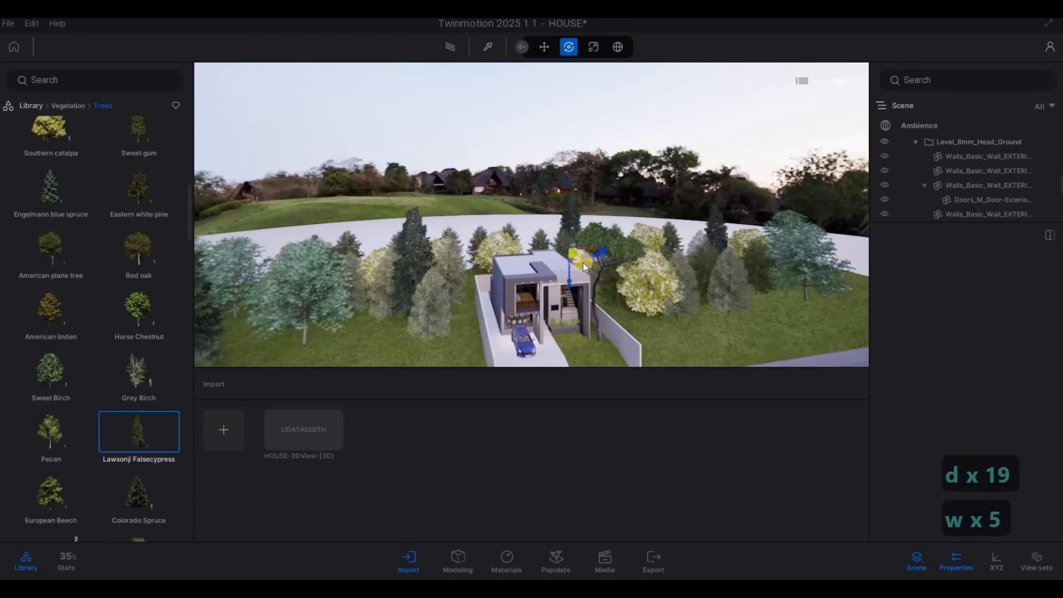
pyautogui.scroll(-4, 94, 332)
pyautogui.press('s')
pyautogui.press('s')
pyautogui.press('s')
pyautogui.press('s')
pyautogui.press('s')
pyautogui.press('s')
pyautogui.press('s')
pyautogui.press('s')
pyautogui.press('s')
pyautogui.press('s')
pyautogui.press('s')
pyautogui.press('s')
pyautogui.press('s')
pyautogui.press('s')
pyautogui.press('s')
pyautogui.press('s')
pyautogui.press('s')
pyautogui.press('s')
pyautogui.press('s')
pyautogui.press('s')
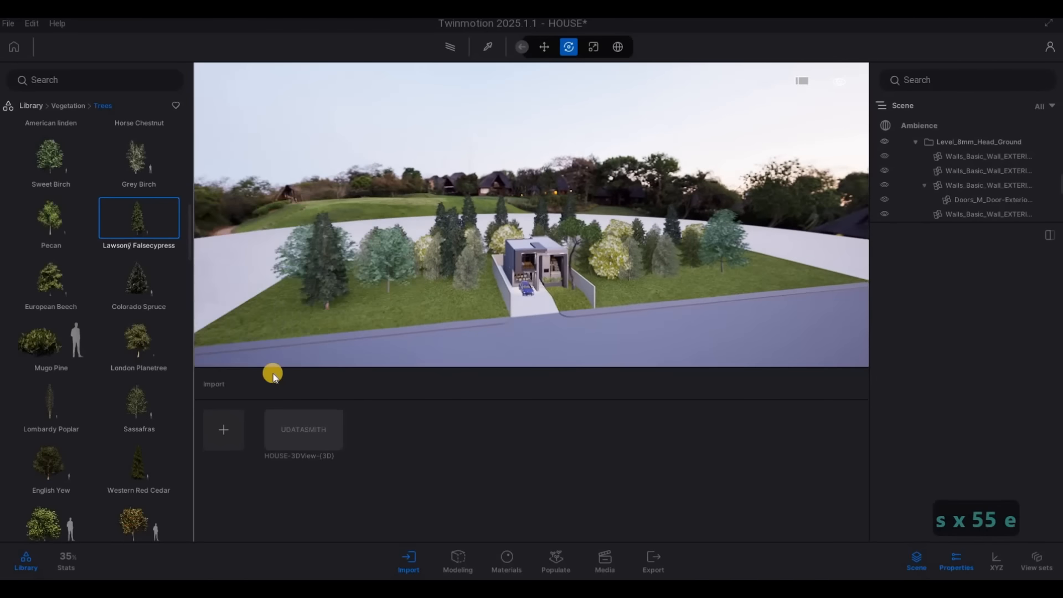
pyautogui.press('e')
# Step: Start a row of Colorado Spruce across the front lawn, extending to the right side
pyautogui.click(139, 461)
pyautogui.press('q')
pyautogui.press('s')
pyautogui.press('s')
pyautogui.press('s')
pyautogui.press('s')
pyautogui.press('s')
pyautogui.press('s')
pyautogui.press('s')
pyautogui.press('s')
pyautogui.press('s')
pyautogui.press('s')
pyautogui.press('s')
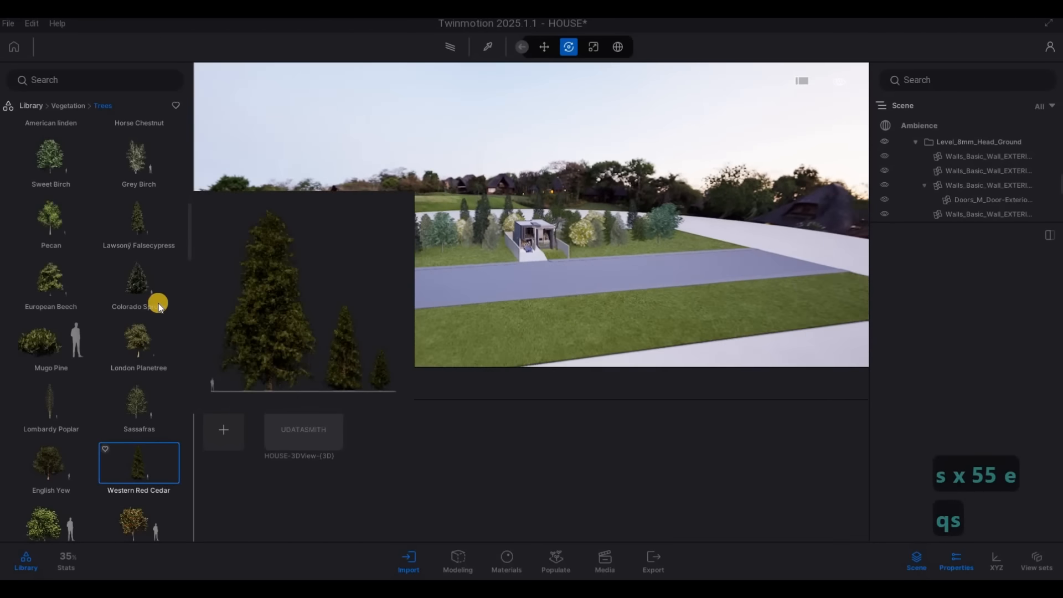
pyautogui.moveTo(138, 279); pyautogui.dragTo(385, 304)
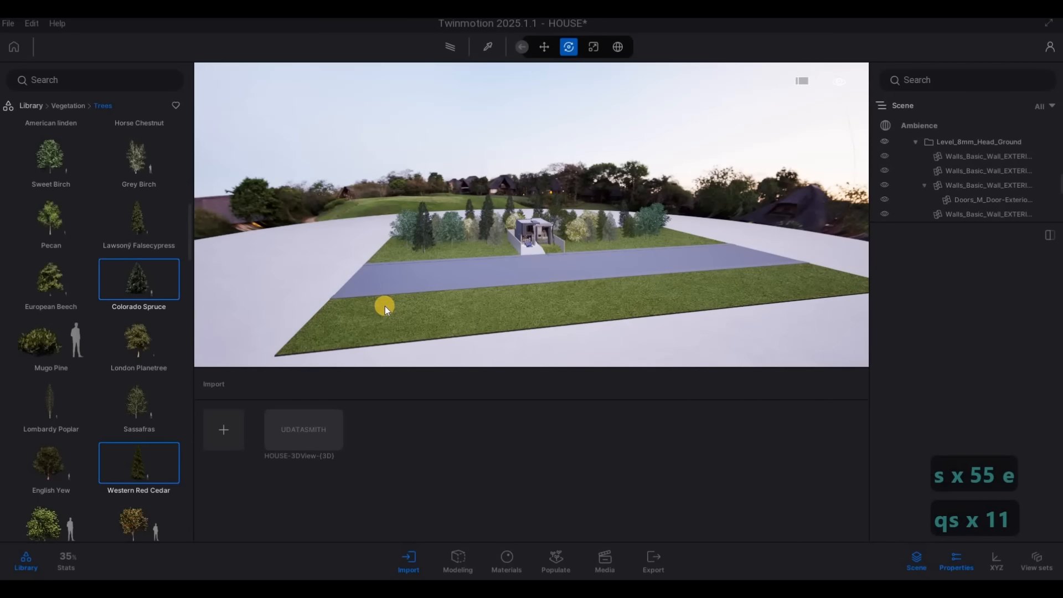
pyautogui.press('s')
pyautogui.click(450, 304)
pyautogui.click(517, 297)
pyautogui.click(612, 284)
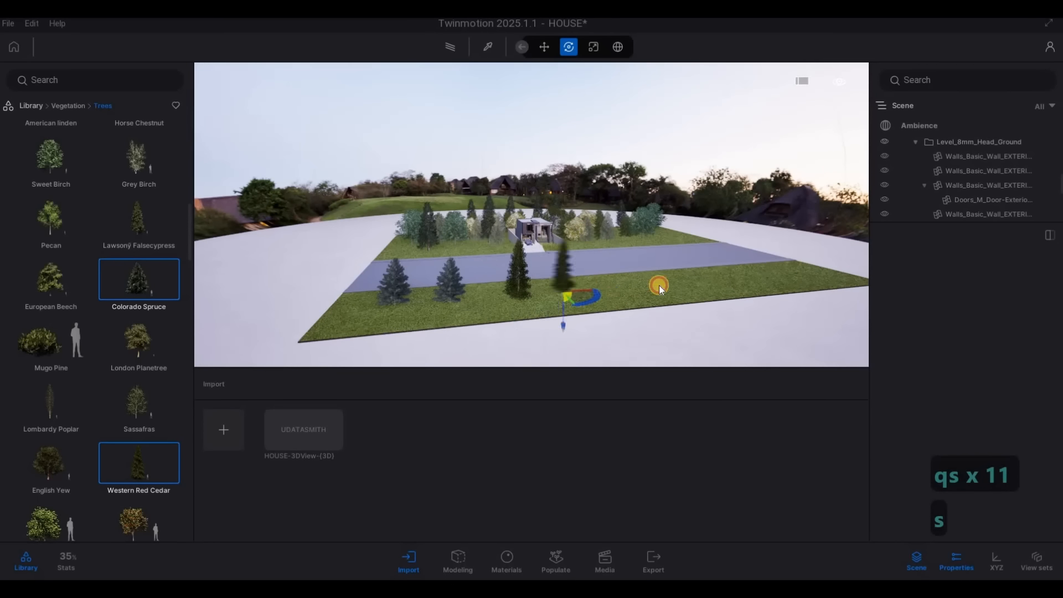
pyautogui.click(772, 288)
pyautogui.click(809, 273)
pyautogui.click(808, 286)
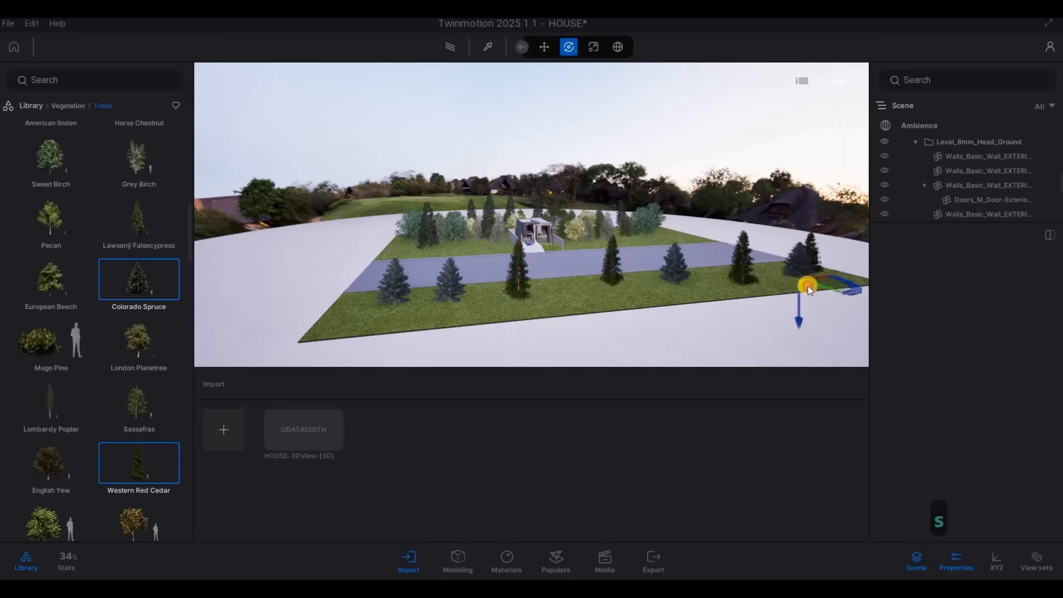
# Step: Fill the gaps in the front-lawn spruce row with seven more trees
pyautogui.click(730, 295)
pyautogui.click(701, 293)
pyautogui.click(646, 306)
pyautogui.click(592, 311)
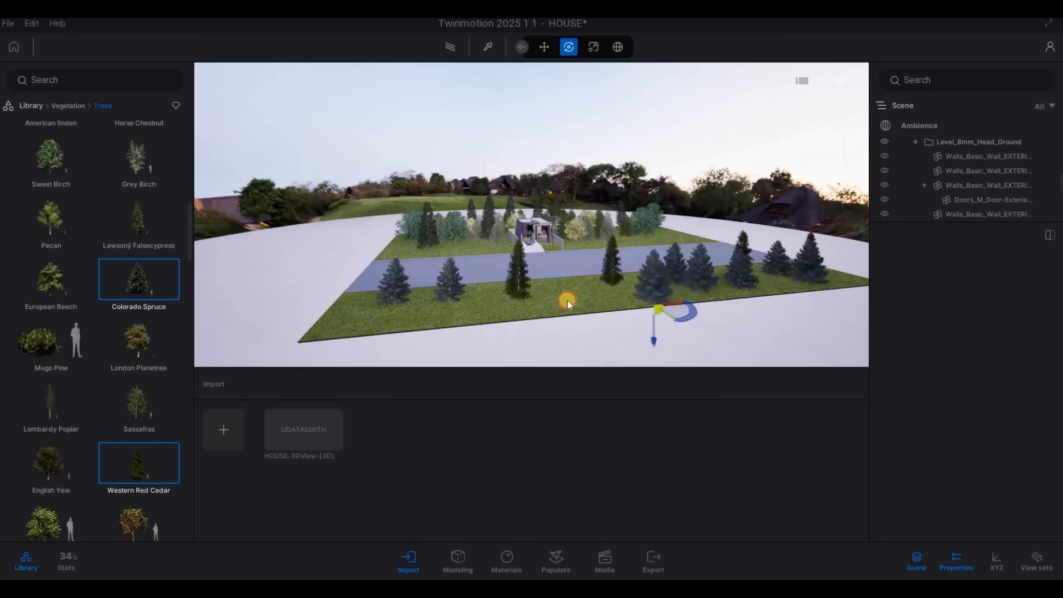
pyautogui.click(416, 321)
pyautogui.click(357, 325)
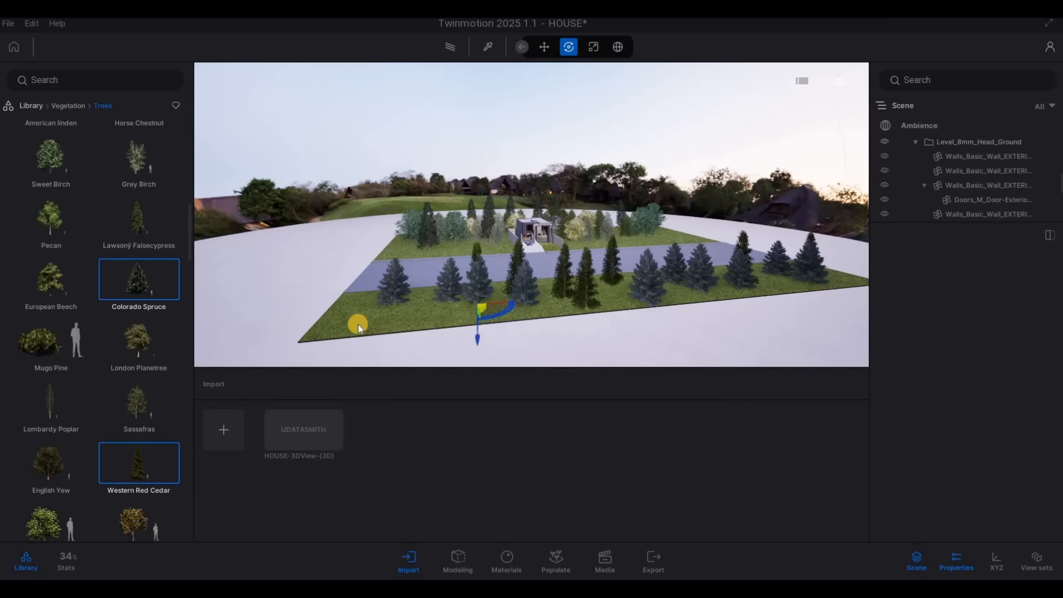
pyautogui.click(547, 301)
pyautogui.press('w')
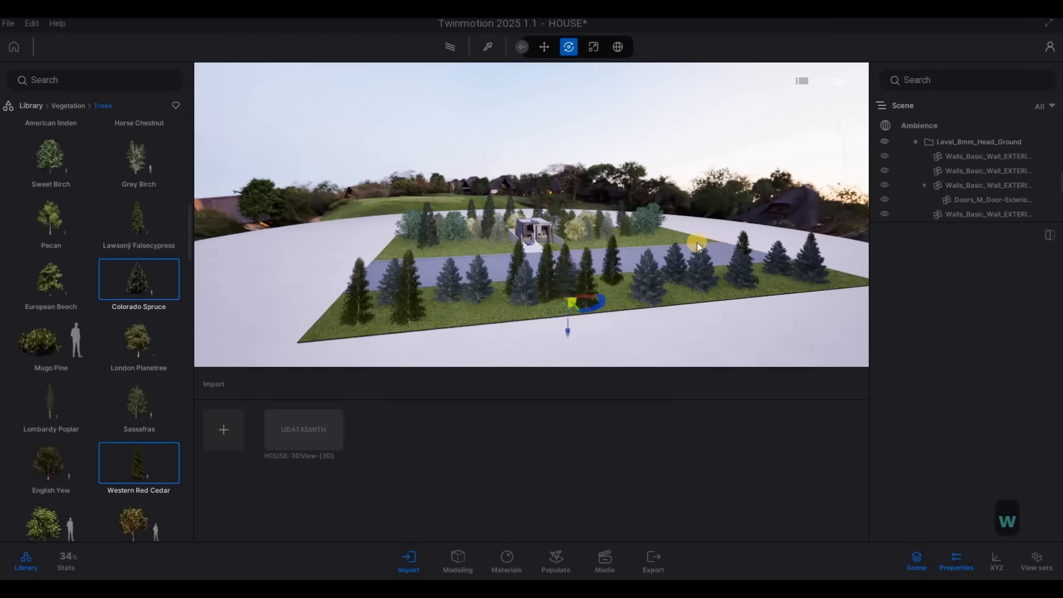
# Step: Plant eight more Colorado Spruces along the back and front grass edges
pyautogui.click(693, 242)
pyautogui.click(658, 255)
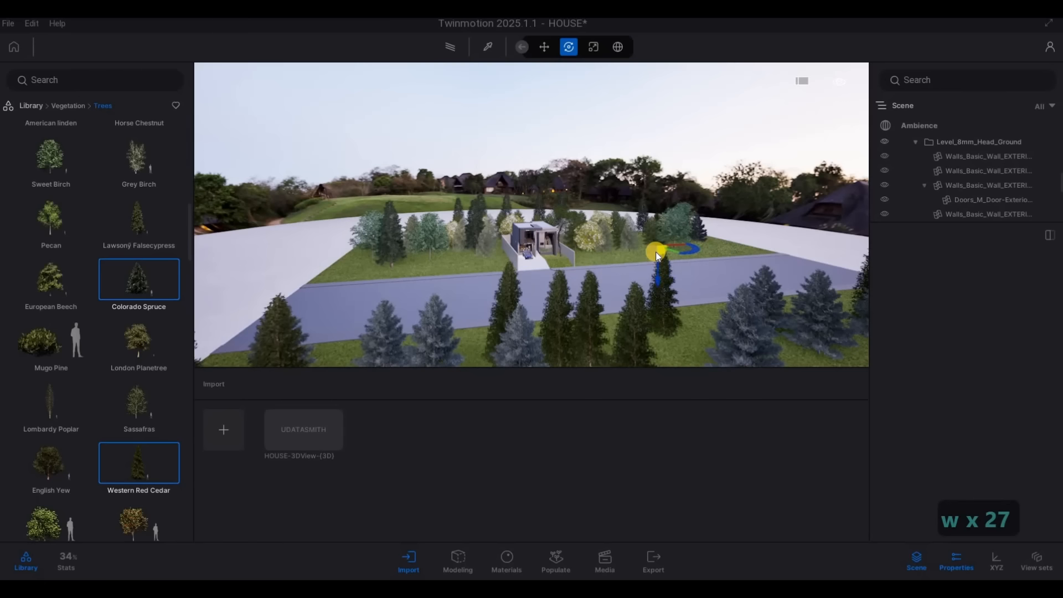
pyautogui.click(621, 256)
pyautogui.click(508, 257)
pyautogui.click(479, 266)
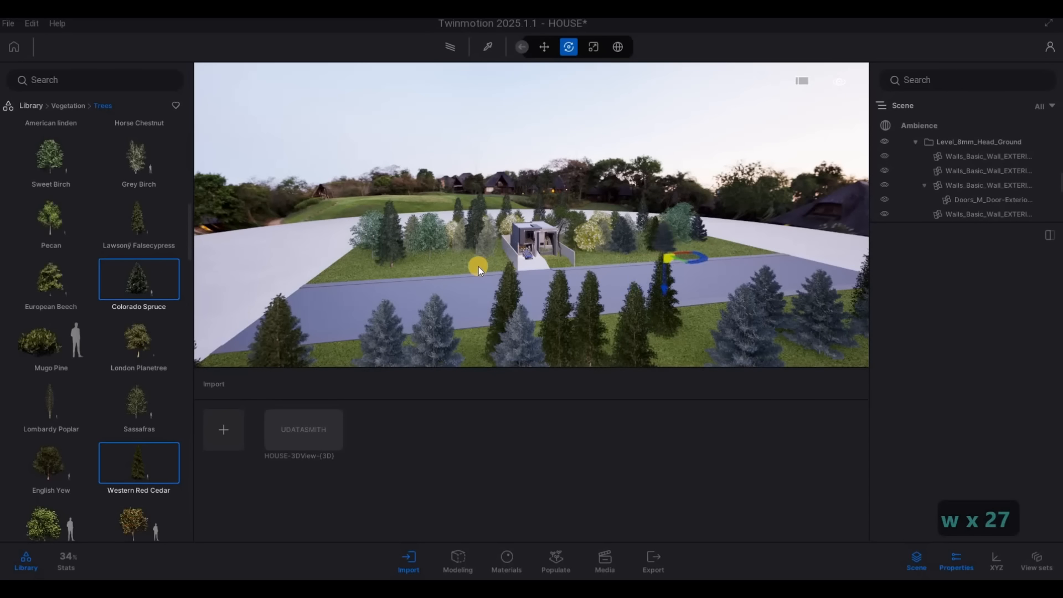
pyautogui.click(436, 262)
pyautogui.click(361, 269)
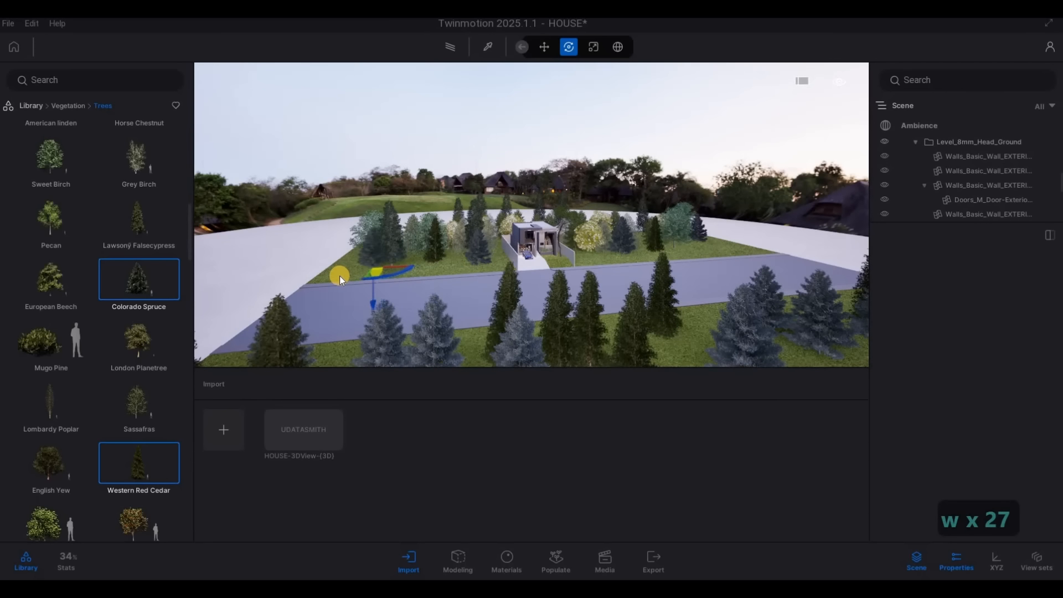
pyautogui.click(688, 321)
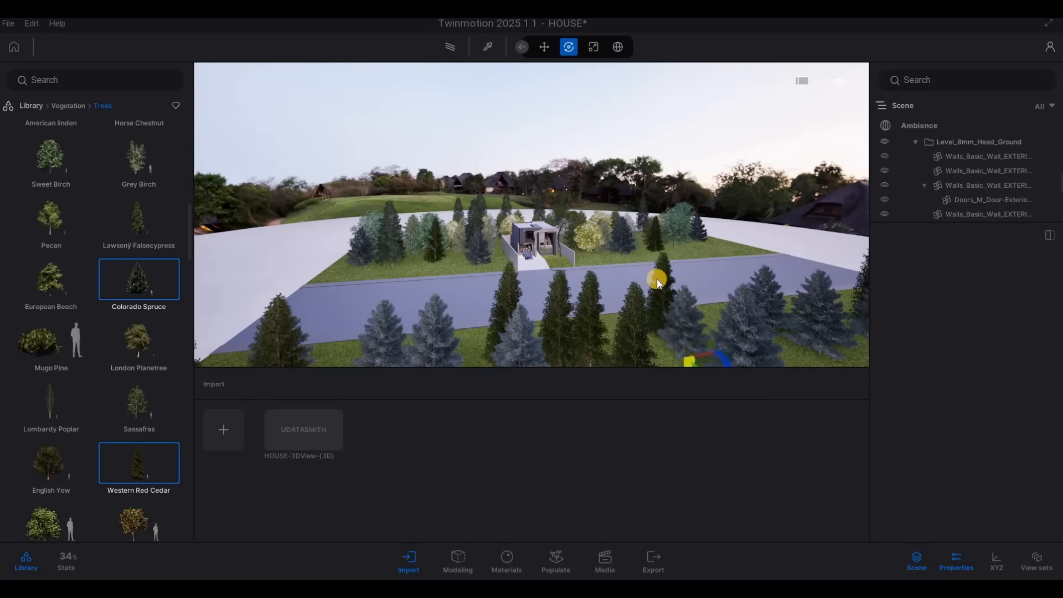
# Step: Fly the camera toward the house and reframe it from a new position
pyautogui.press('w')
pyautogui.press('w')
pyautogui.press('w')
pyautogui.press('w')
pyautogui.press('w')
pyautogui.press('w')
pyautogui.press('w')
pyautogui.press('e')
pyautogui.press('q')
pyautogui.press('d')
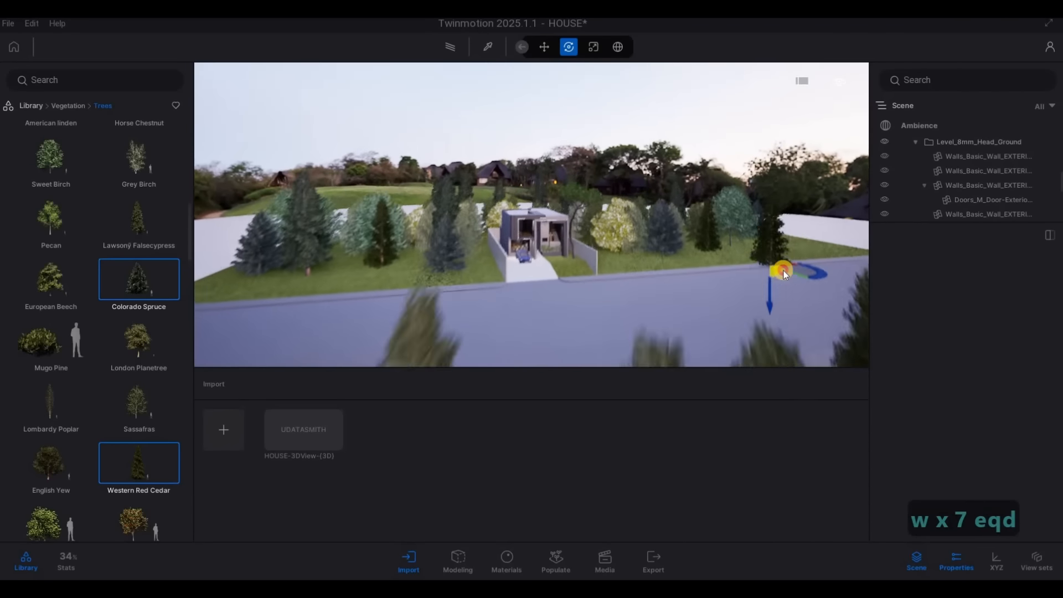
pyautogui.press('w')
# Step: Bring the camera close and onto the driveway, facing the facade and the parked car
pyautogui.press('e')
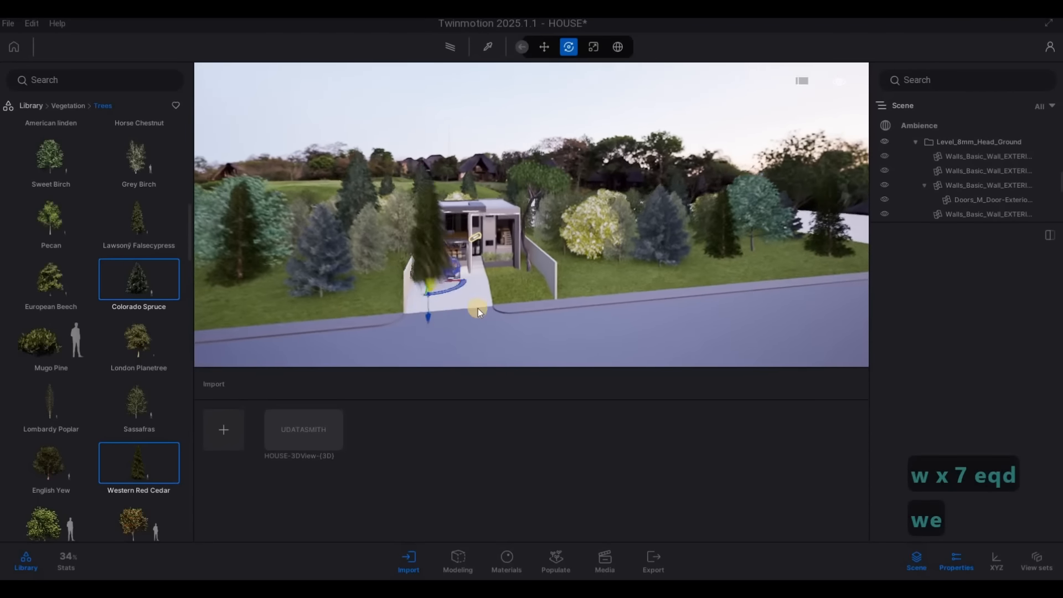
pyautogui.press('w')
pyautogui.press('w')
pyautogui.press('a')
pyautogui.press('w')
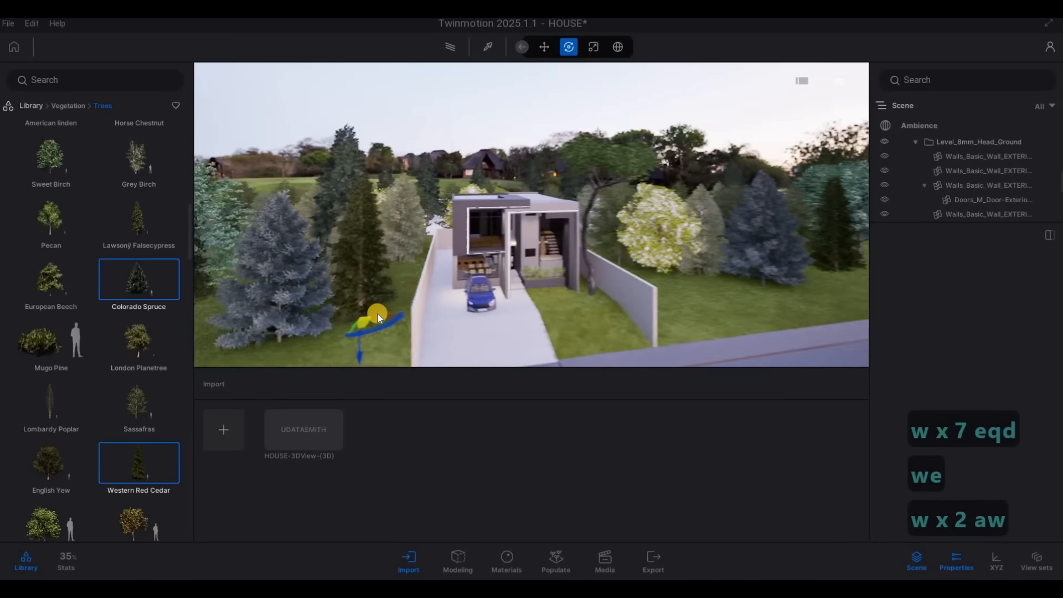
pyautogui.press('F1')
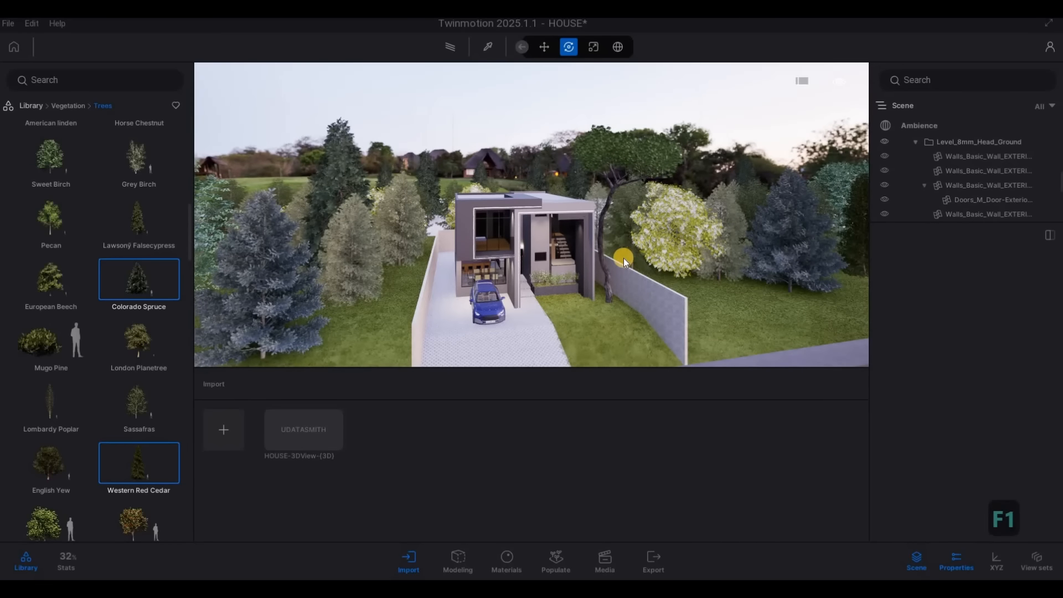
pyautogui.press('w')
pyautogui.press('w')
pyautogui.press('w')
pyautogui.press('a')
pyautogui.press('e')
pyautogui.press('w')
pyautogui.press('d')
pyautogui.press('w')
pyautogui.press('d')
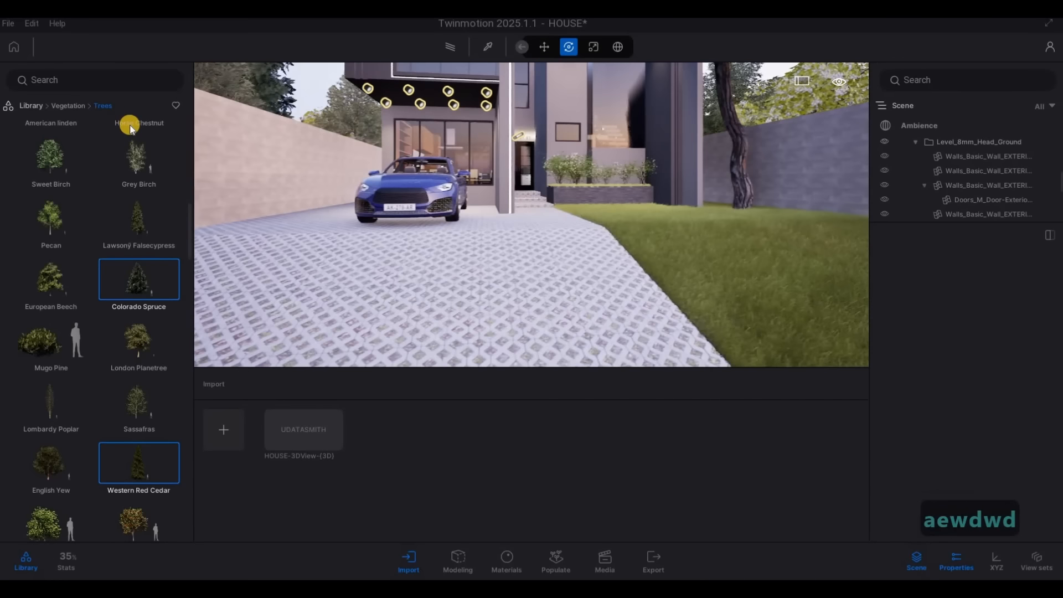
# Step: Leave the Horse Chestnut tree and scroll through the Bushes collection
pyautogui.click(128, 131)
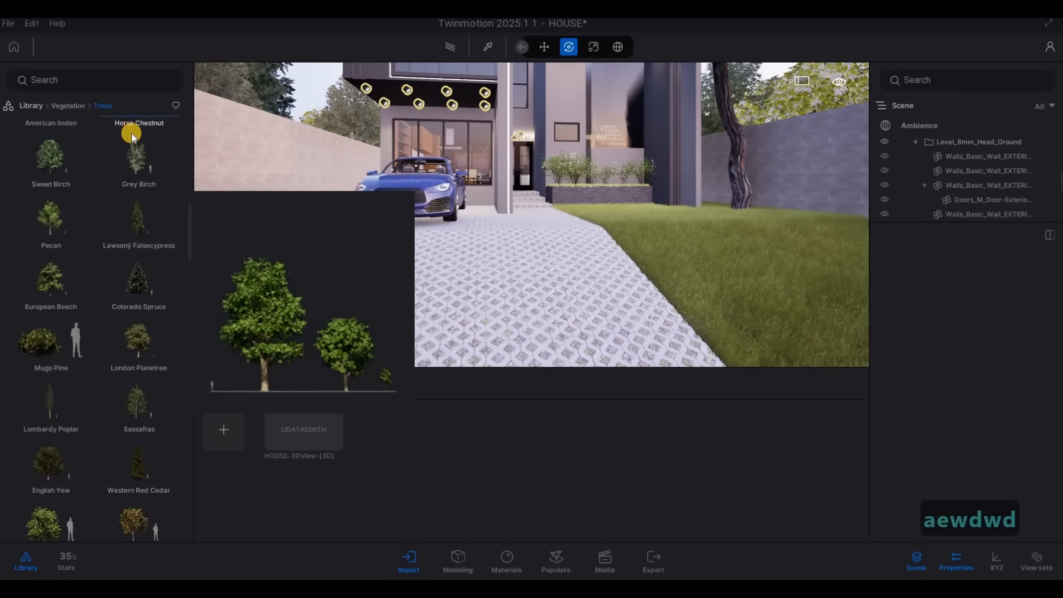
pyautogui.click(82, 108)
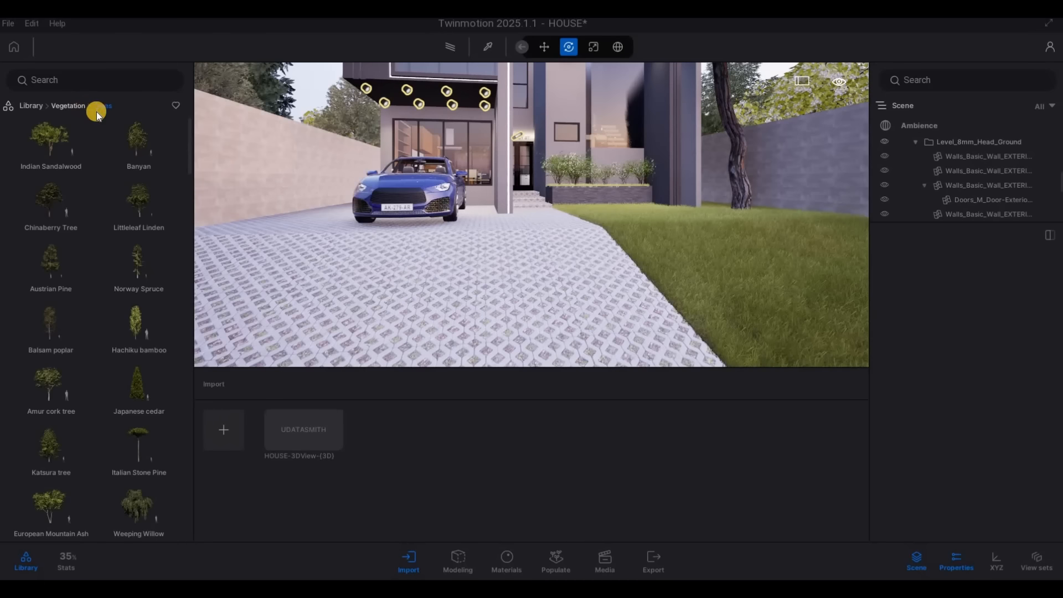
pyautogui.click(83, 109)
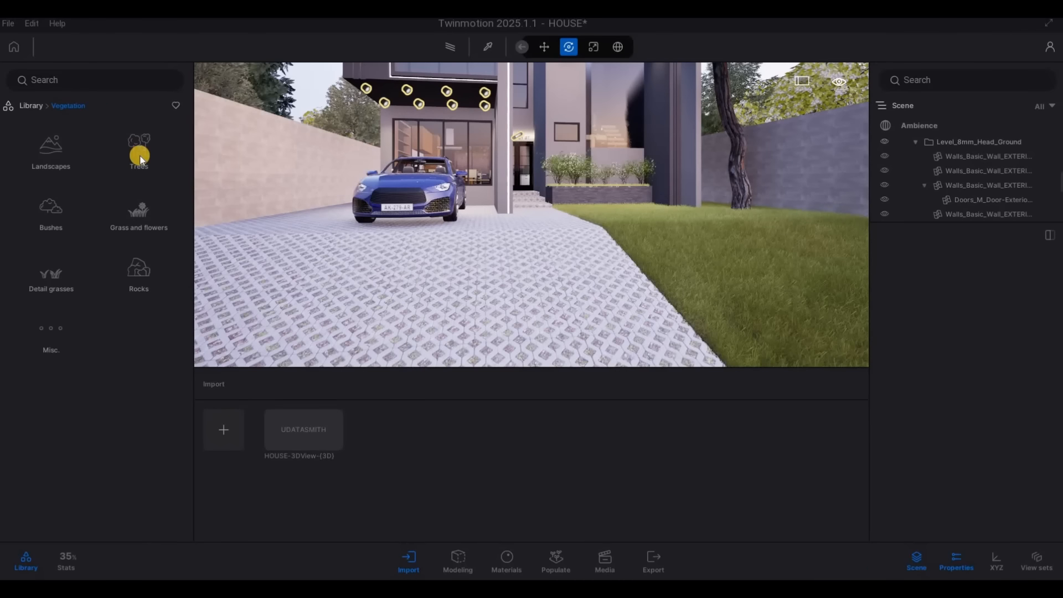
pyautogui.click(55, 204)
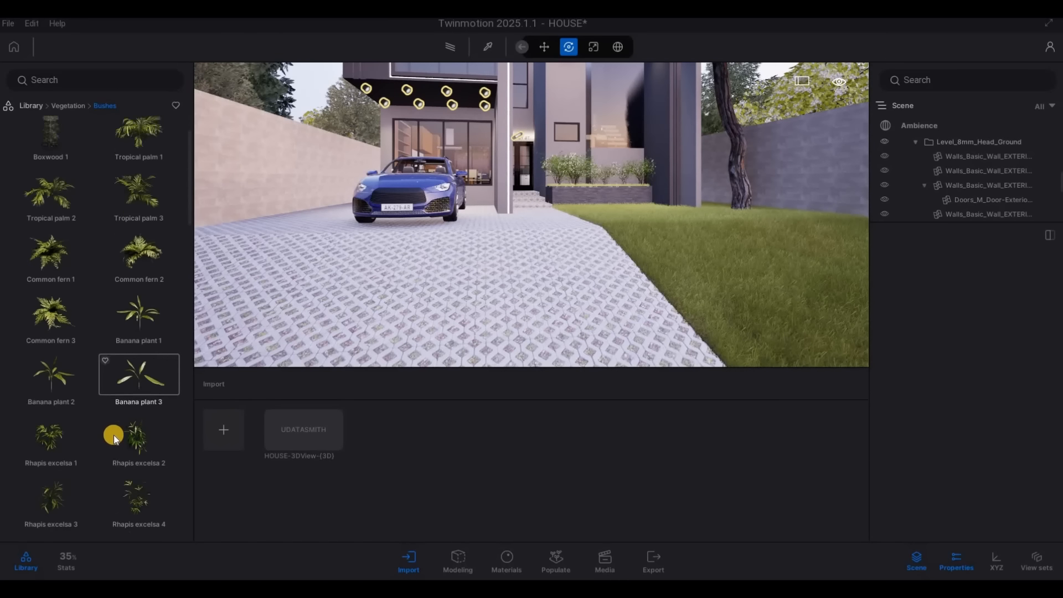
pyautogui.scroll(-15, 114, 434)
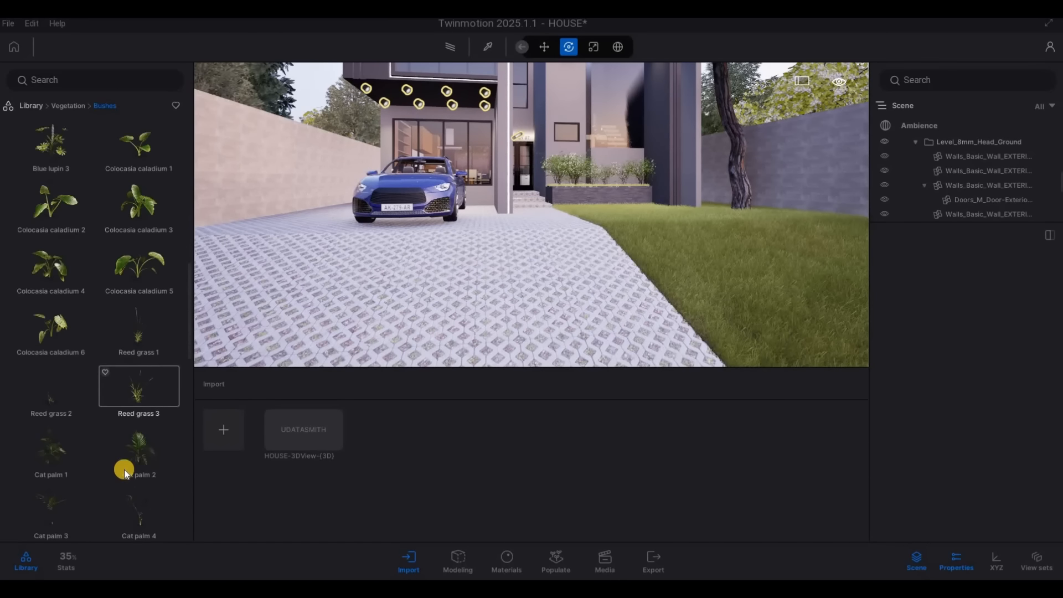
pyautogui.scroll(-15, 124, 469)
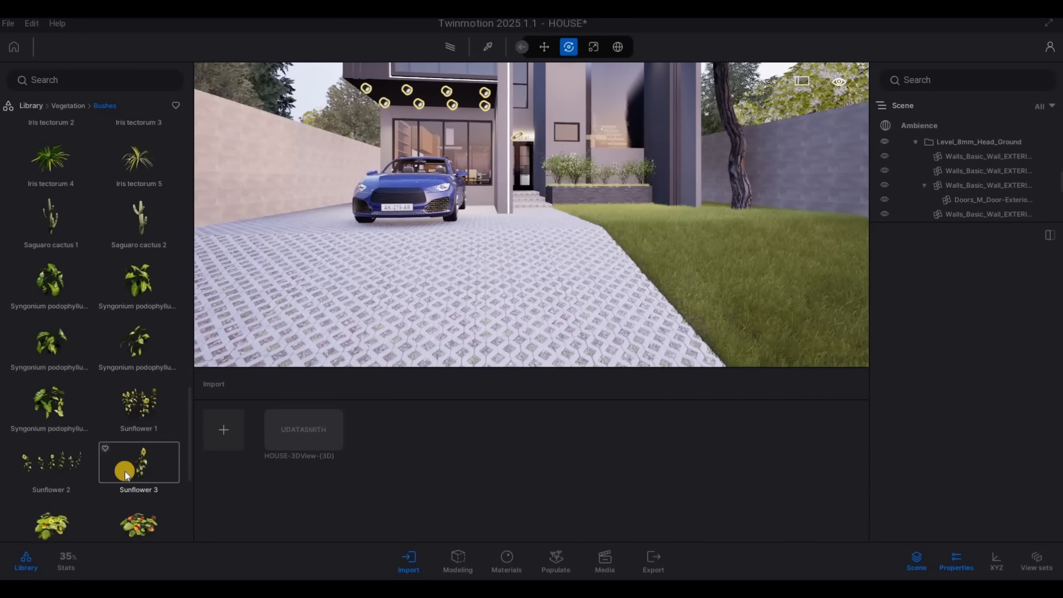
pyautogui.scroll(-5, 125, 469)
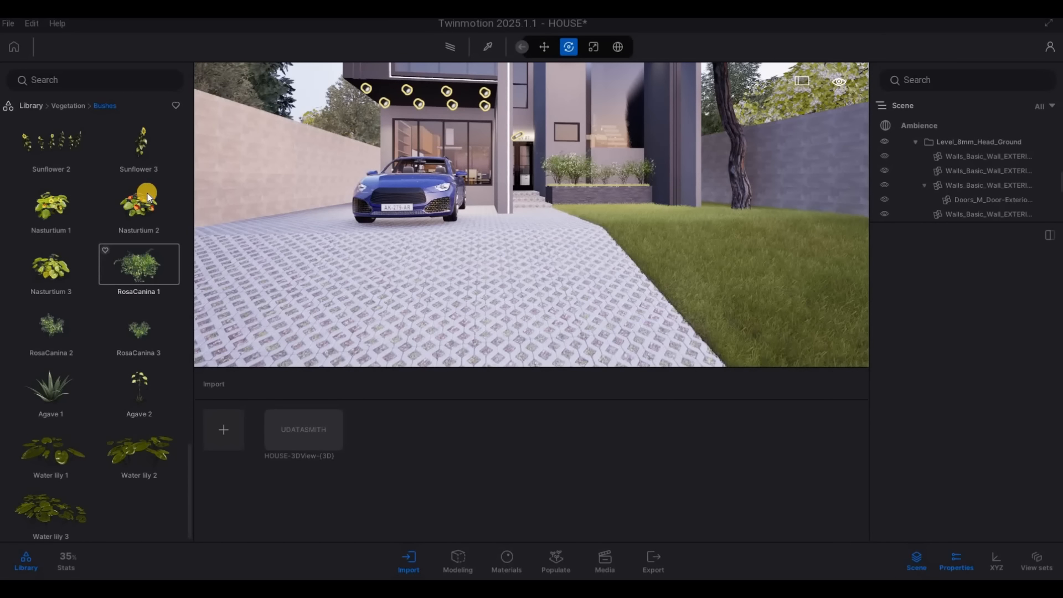
# Step: Check Grass and flowers, then scroll through the Trees collection
pyautogui.click(71, 105)
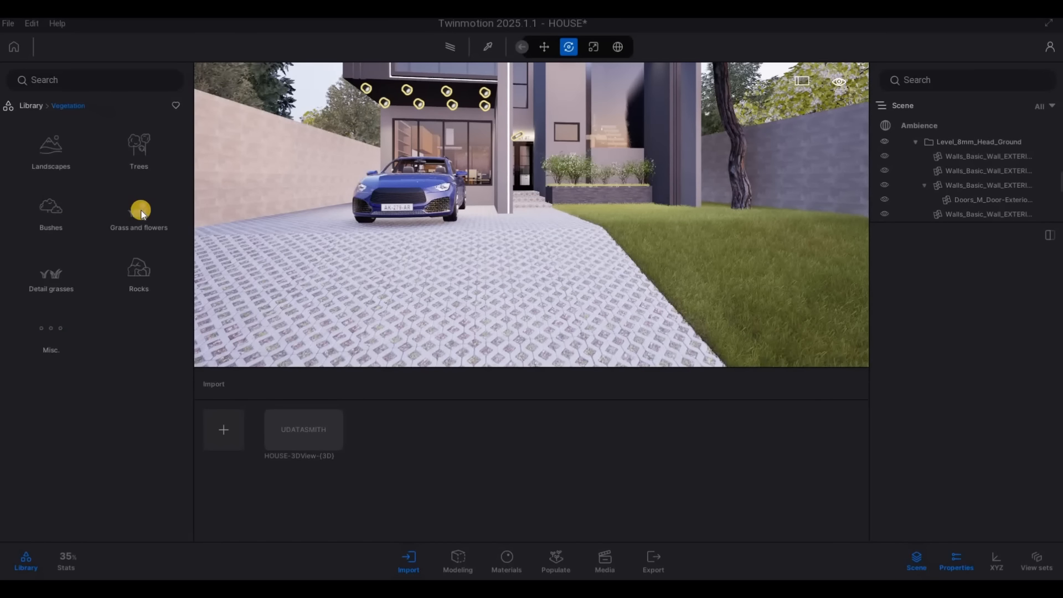
pyautogui.click(139, 214)
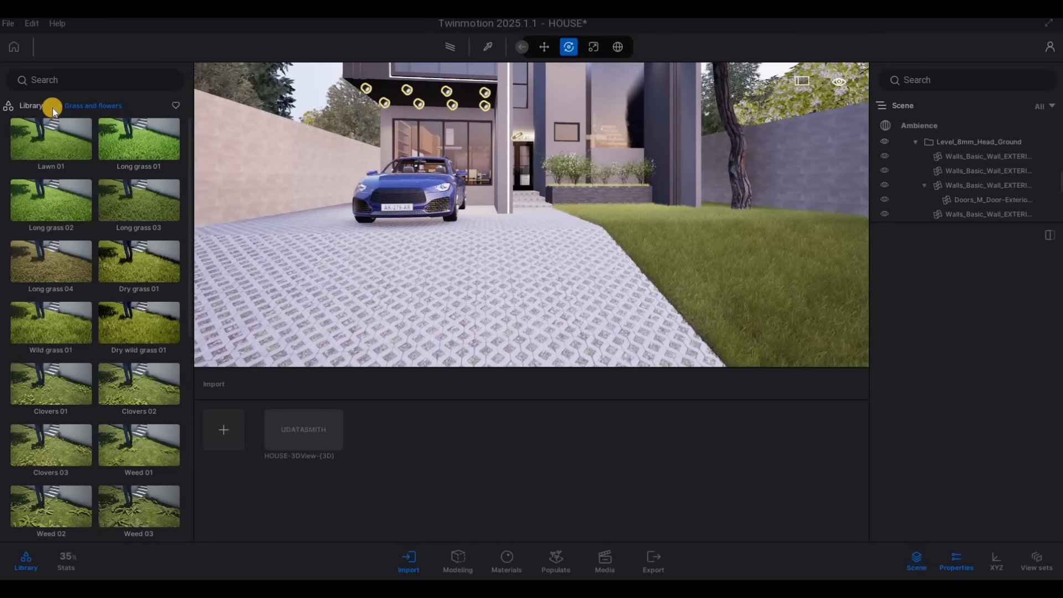
pyautogui.click(137, 147)
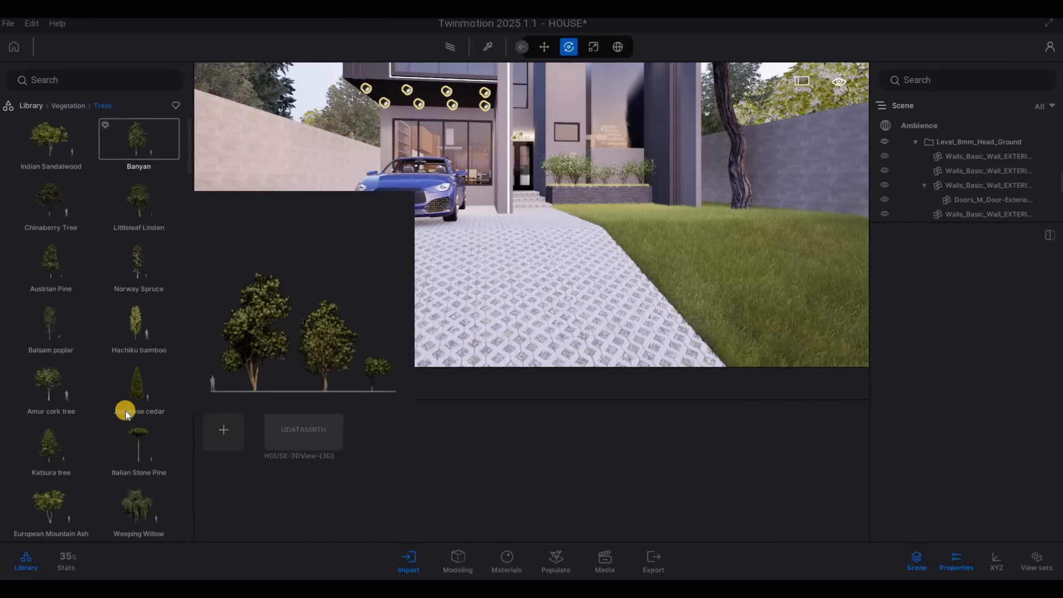
pyautogui.scroll(-10, 125, 410)
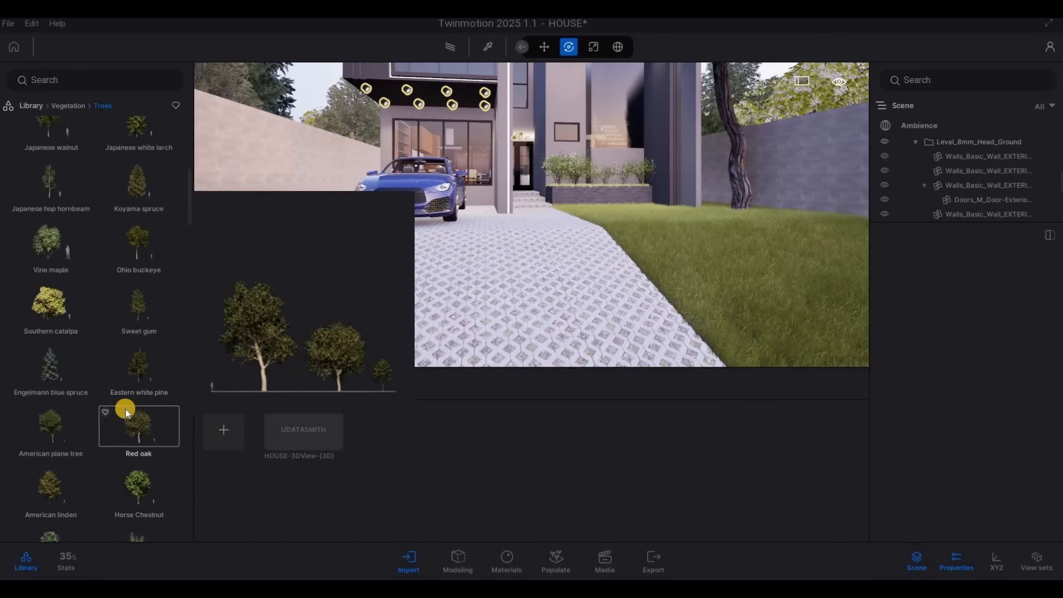
pyautogui.scroll(-7, 125, 409)
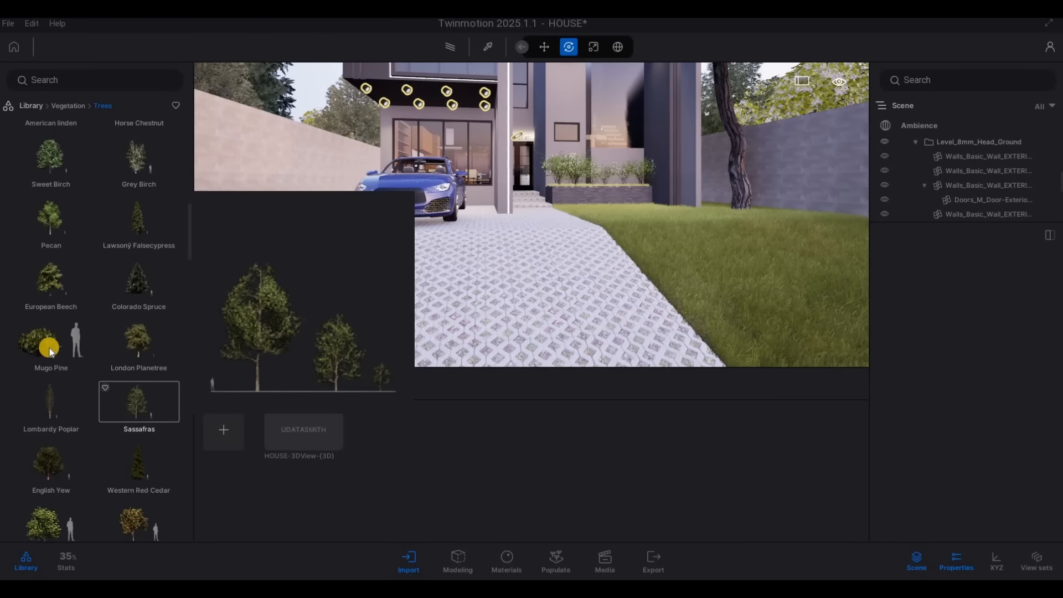
# Step: Try a Mugo Pine bush and an Asiatic Mangrove beside the driveway
pyautogui.moveTo(619, 326); pyautogui.dragTo(527, 294)
pyautogui.press('d')
pyautogui.press('d')
pyautogui.press('d')
pyautogui.press('s')
pyautogui.press('a')
pyautogui.press('s')
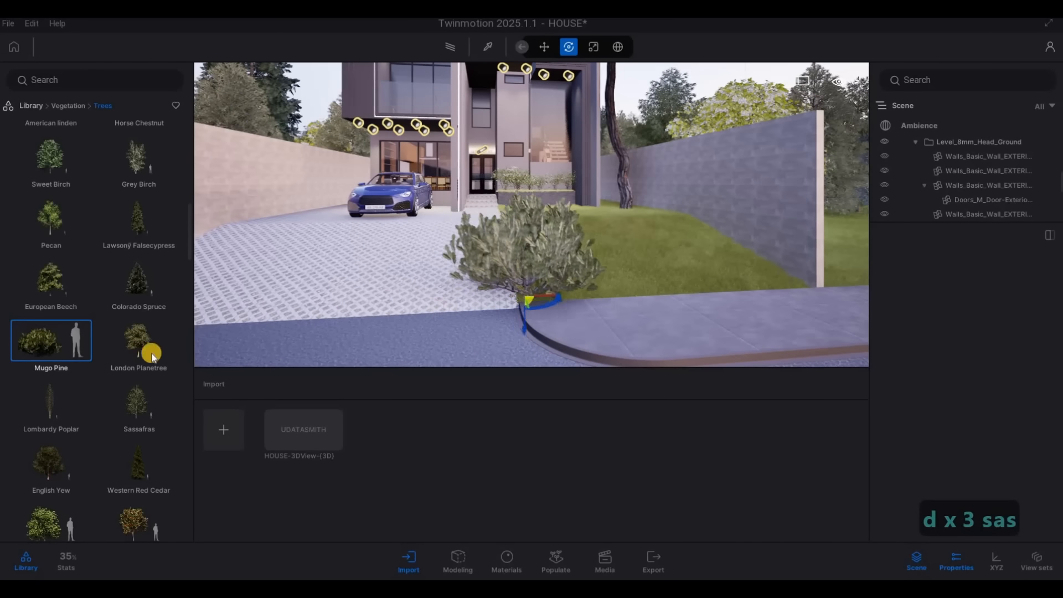
pyautogui.scroll(-5, 109, 419)
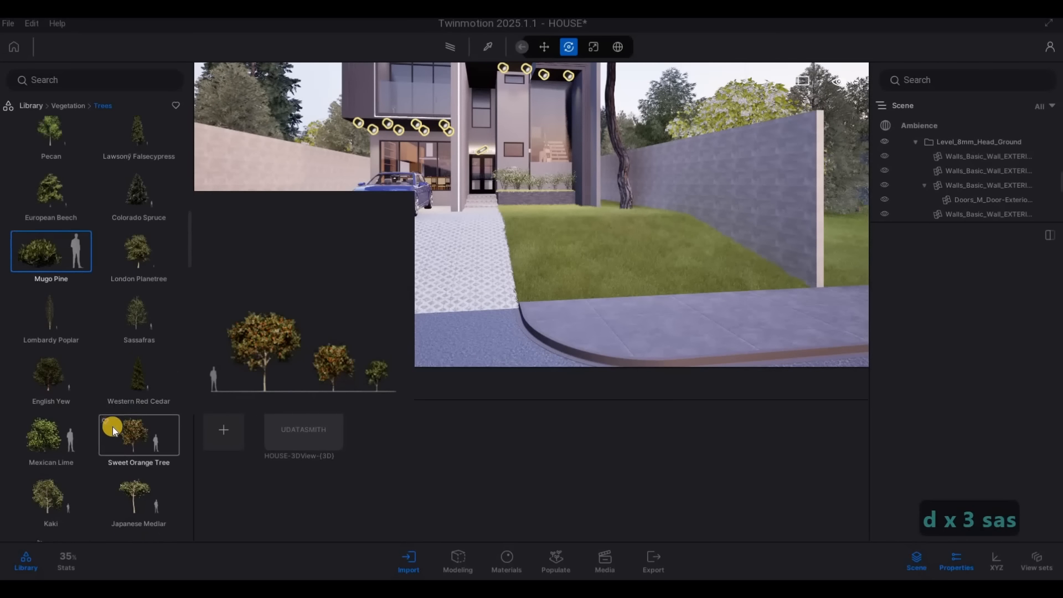
pyautogui.scroll(-10, 114, 443)
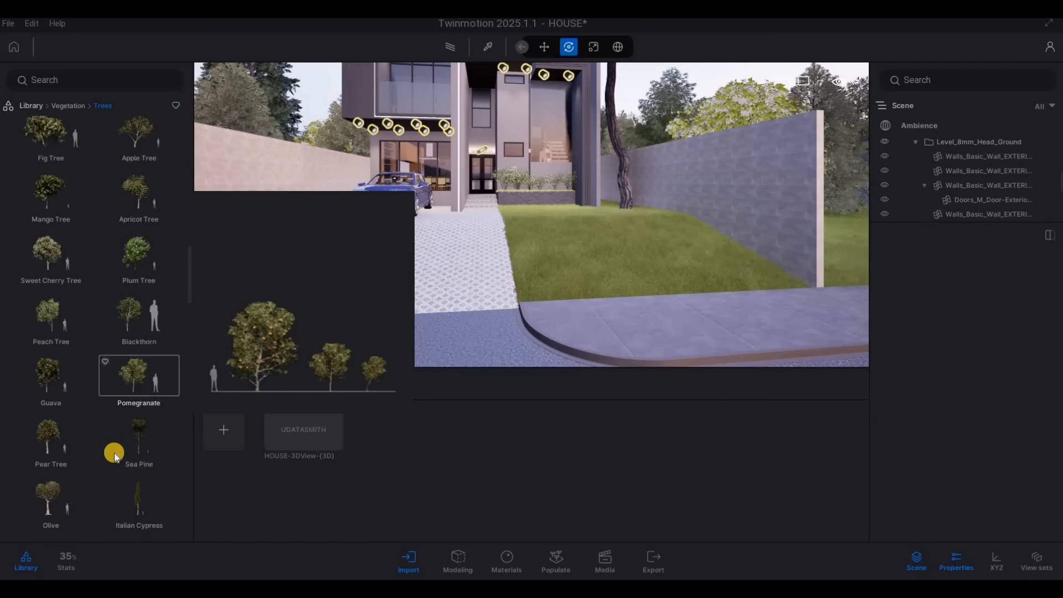
pyautogui.scroll(-5, 114, 453)
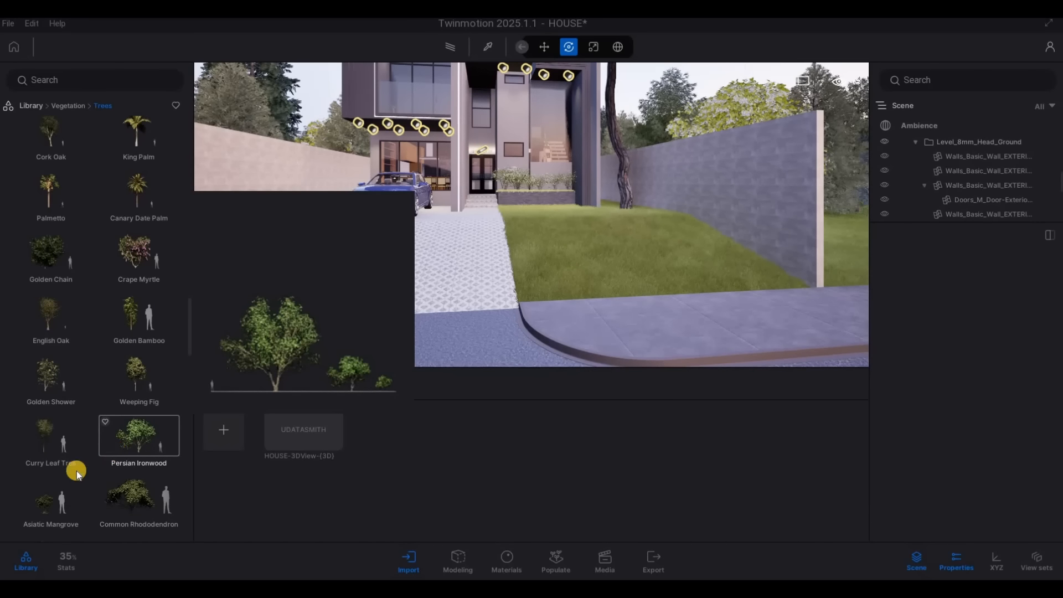
pyautogui.scroll(-1, 49, 473)
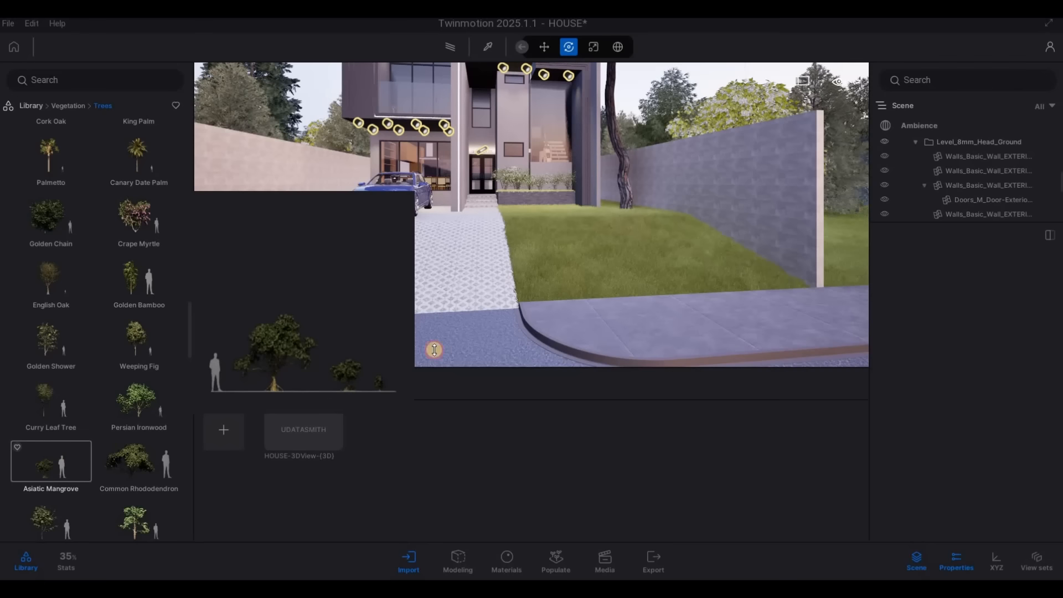
pyautogui.moveTo(497, 316); pyautogui.dragTo(523, 300)
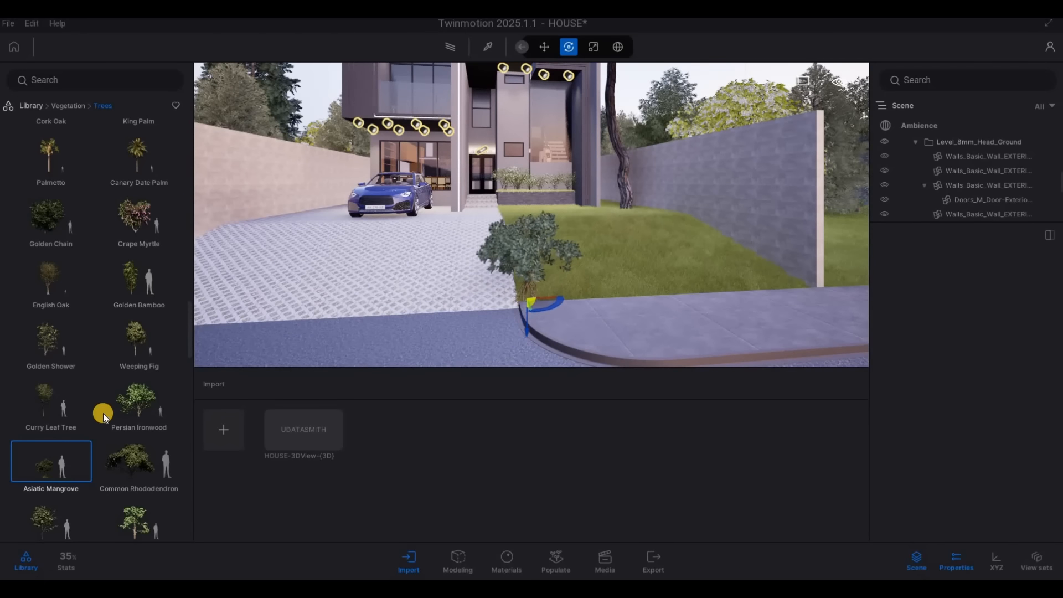
# Step: Browse further down the vegetation list, check Landscapes, then return to the Bushes collection
pyautogui.scroll(-5, 131, 437)
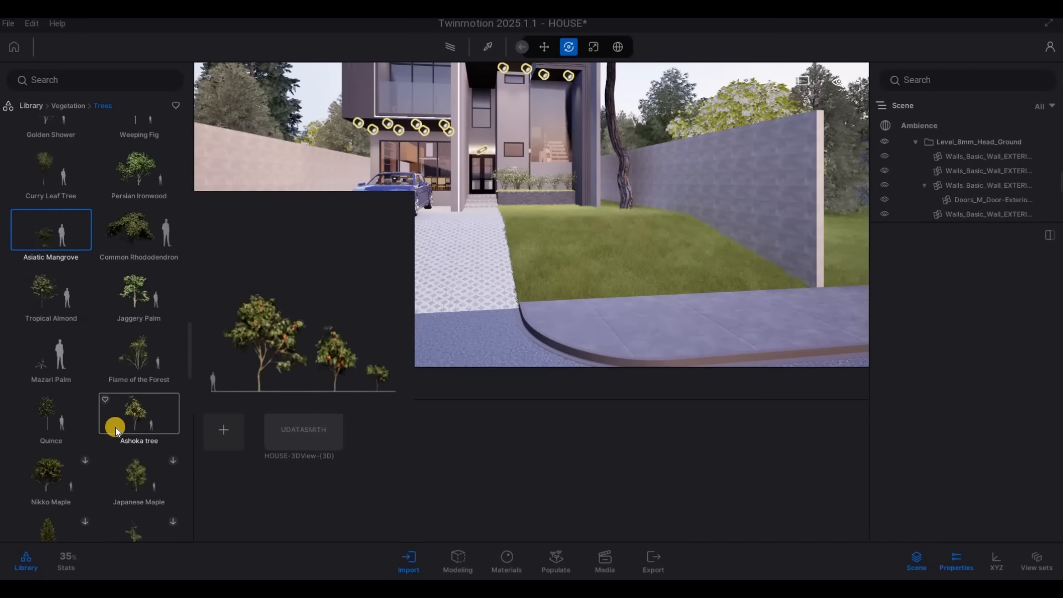
pyautogui.scroll(-7, 158, 435)
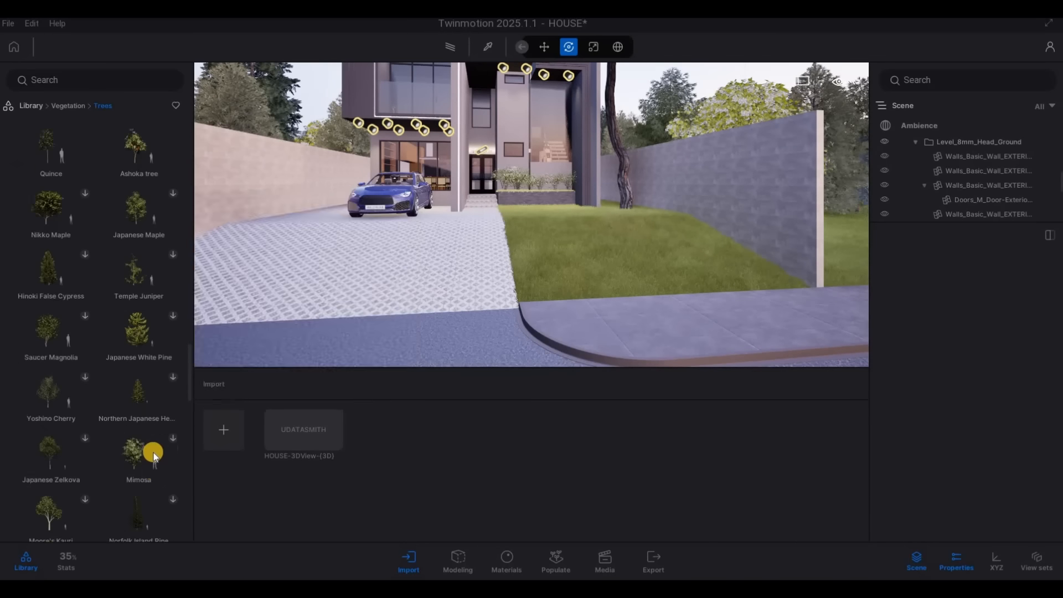
pyautogui.scroll(-10, 154, 458)
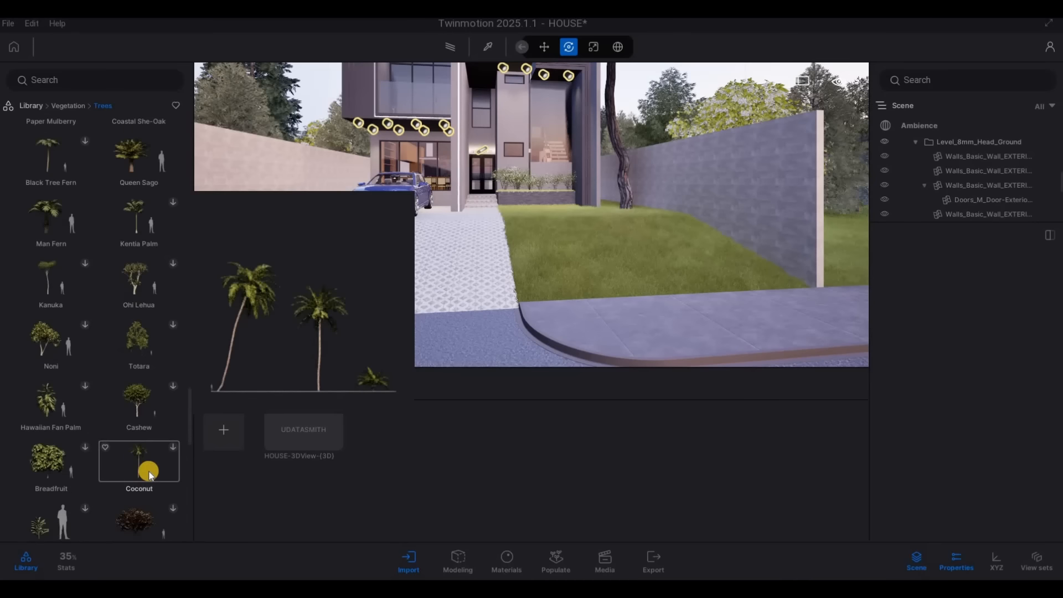
pyautogui.scroll(-1, 148, 475)
pyautogui.scroll(-1, 153, 474)
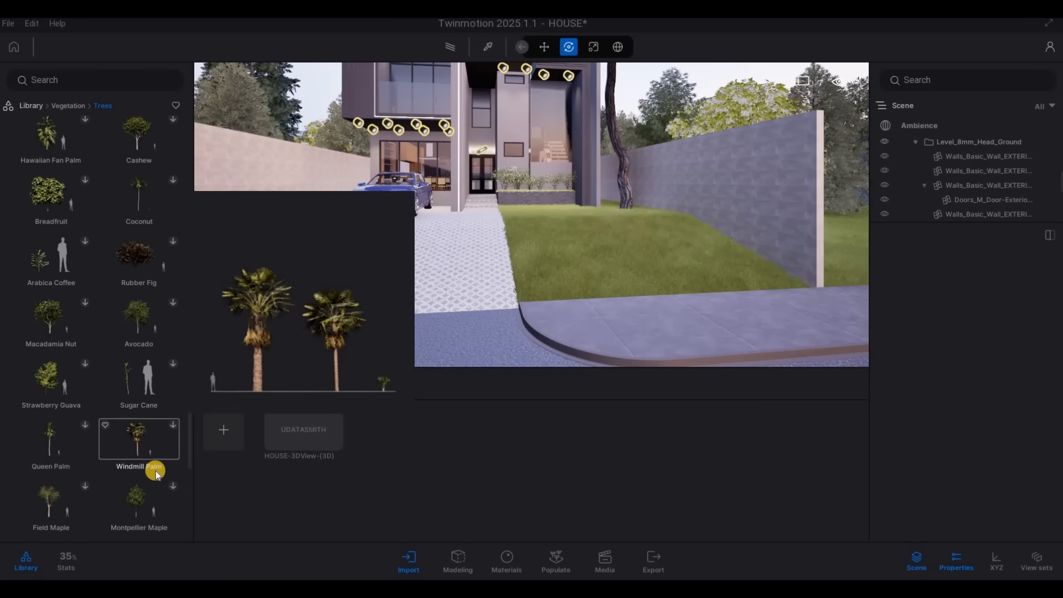
pyautogui.scroll(-6, 157, 474)
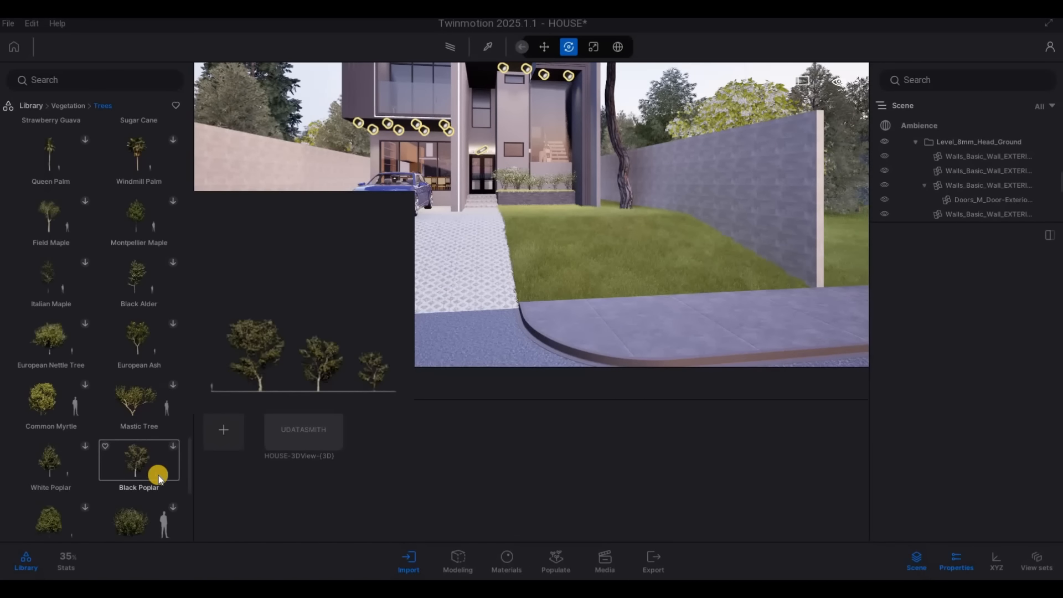
pyautogui.scroll(-9, 156, 482)
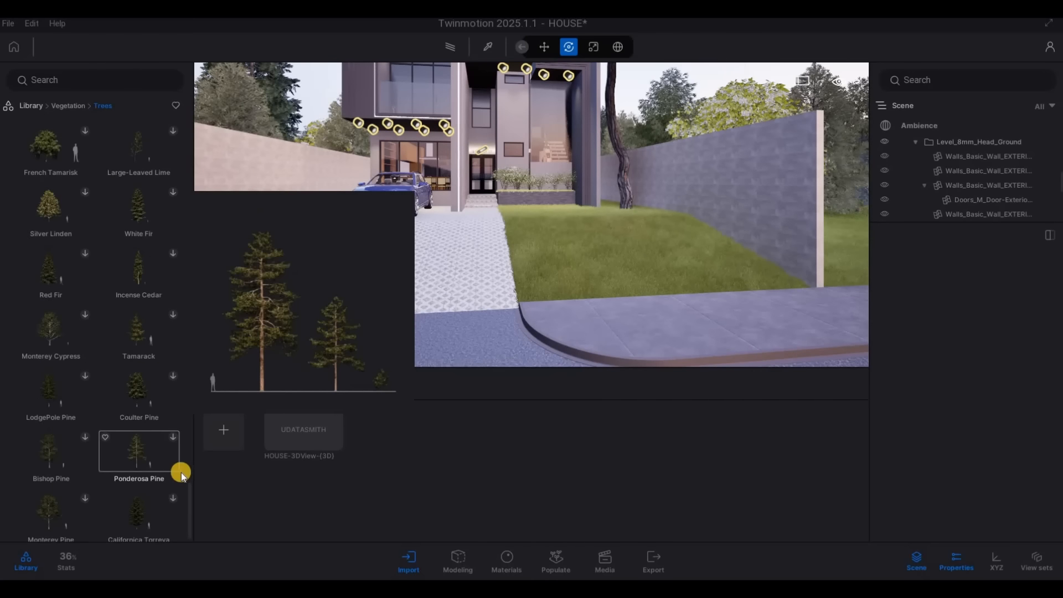
pyautogui.moveTo(192, 503); pyautogui.dragTo(85, 104)
pyautogui.click(71, 105)
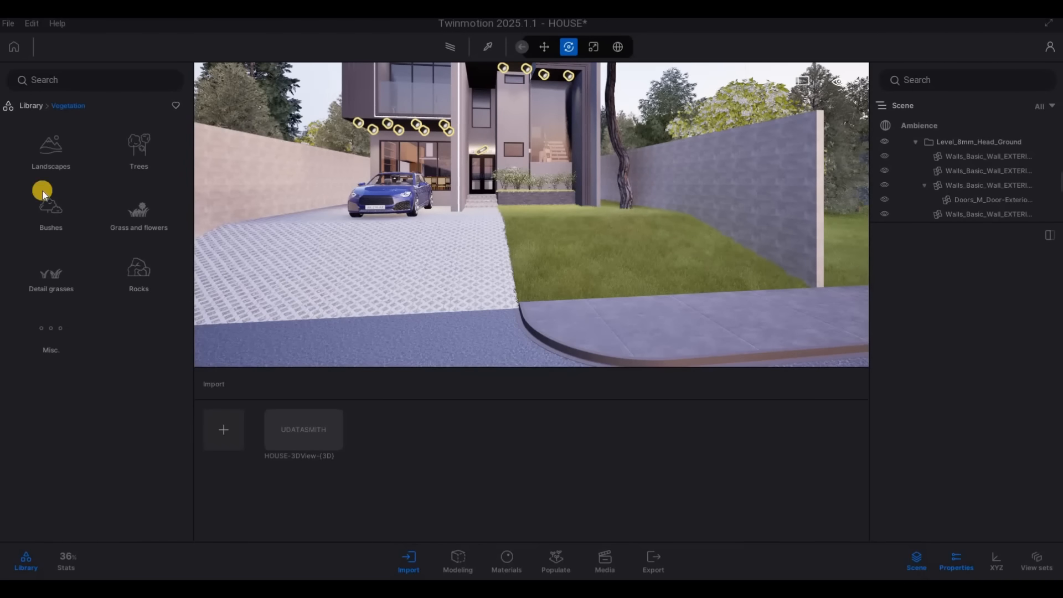
pyautogui.click(67, 173)
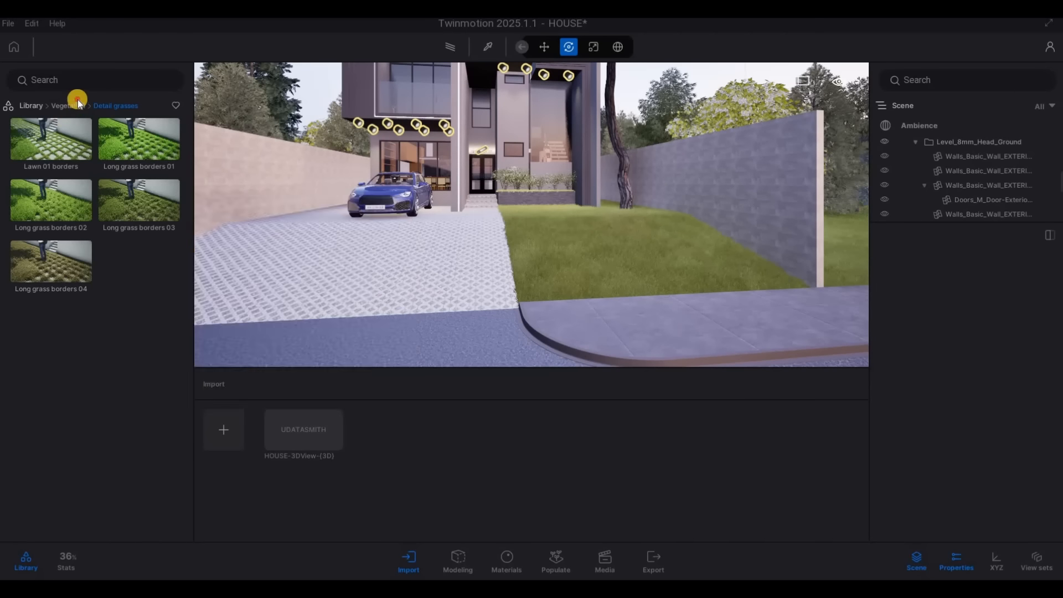
pyautogui.click(72, 105)
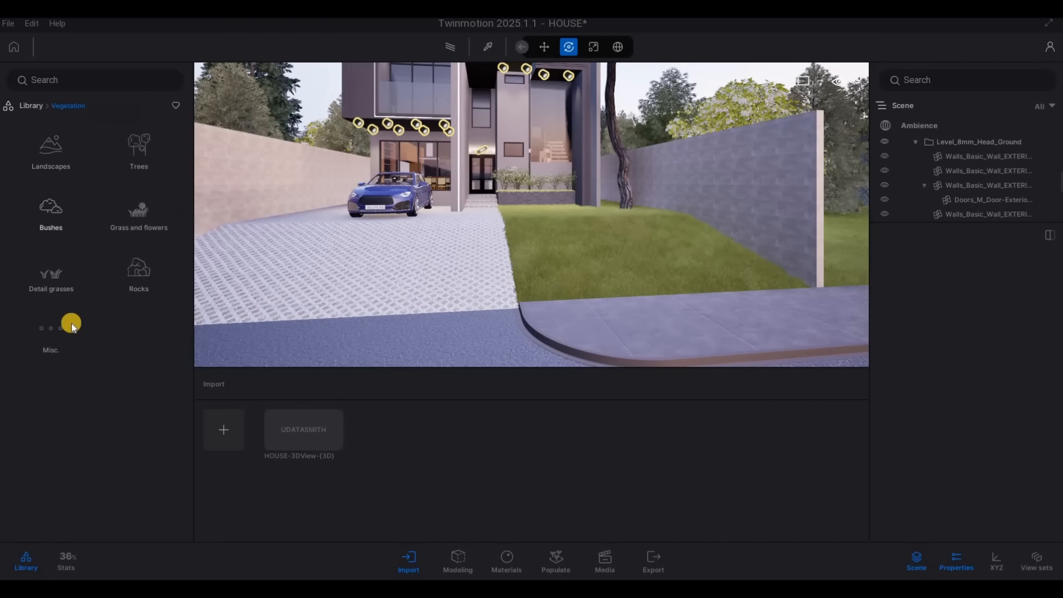
pyautogui.click(52, 213)
# Step: Try placing Bush base 1 in the scene
pyautogui.scroll(-1, 72, 323)
pyautogui.scroll(1, 146, 149)
pyautogui.moveTo(139, 199); pyautogui.dragTo(461, 277)
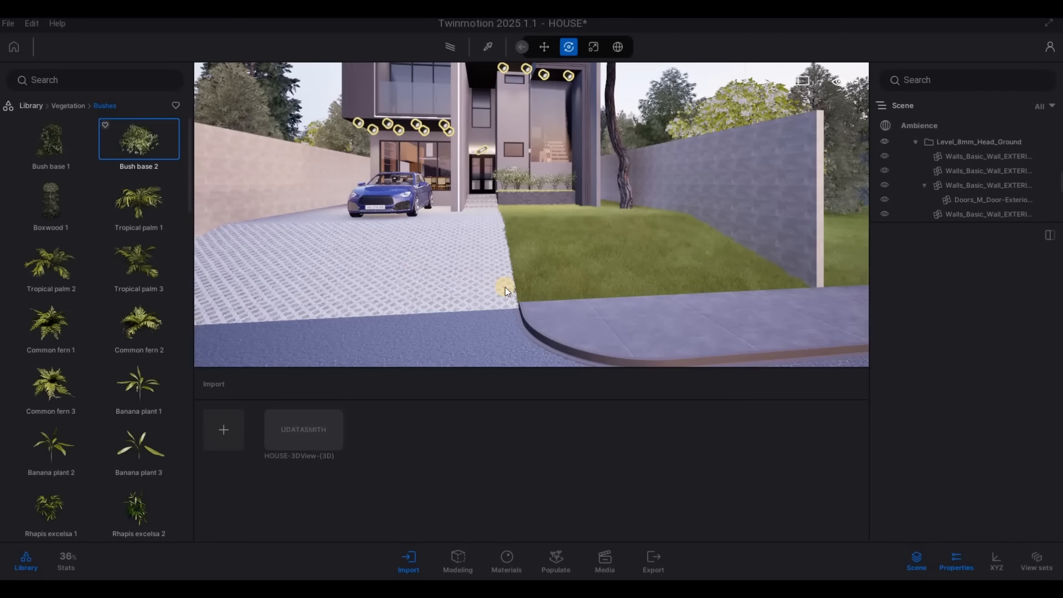
pyautogui.moveTo(503, 287); pyautogui.dragTo(501, 315)
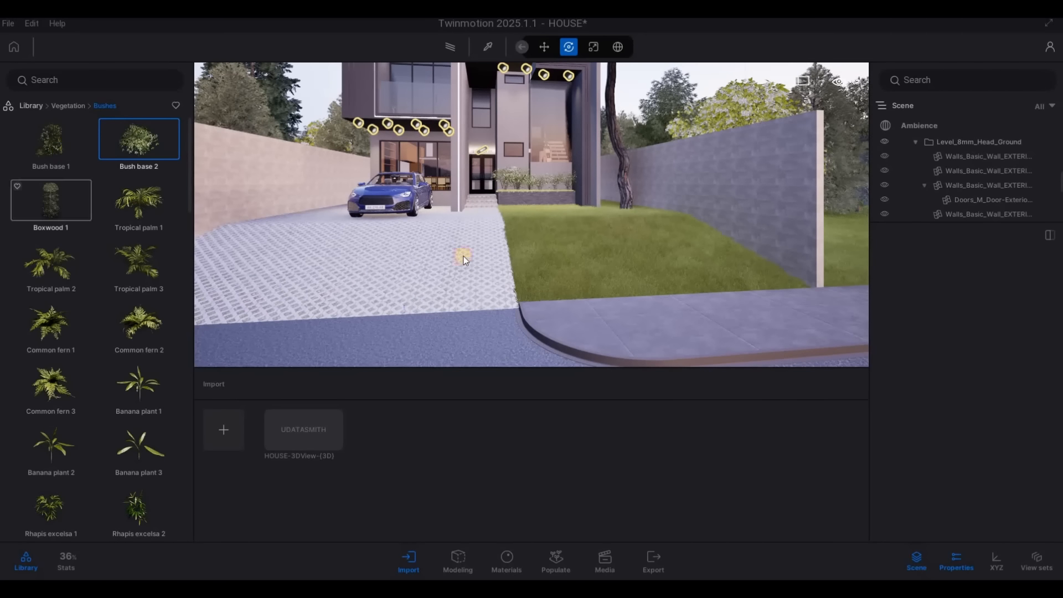
pyautogui.moveTo(463, 260); pyautogui.dragTo(520, 285)
# Step: Set Boston fern 2 at the lawn's edge by the driveway and add a second fern
pyautogui.scroll(-1, 143, 269)
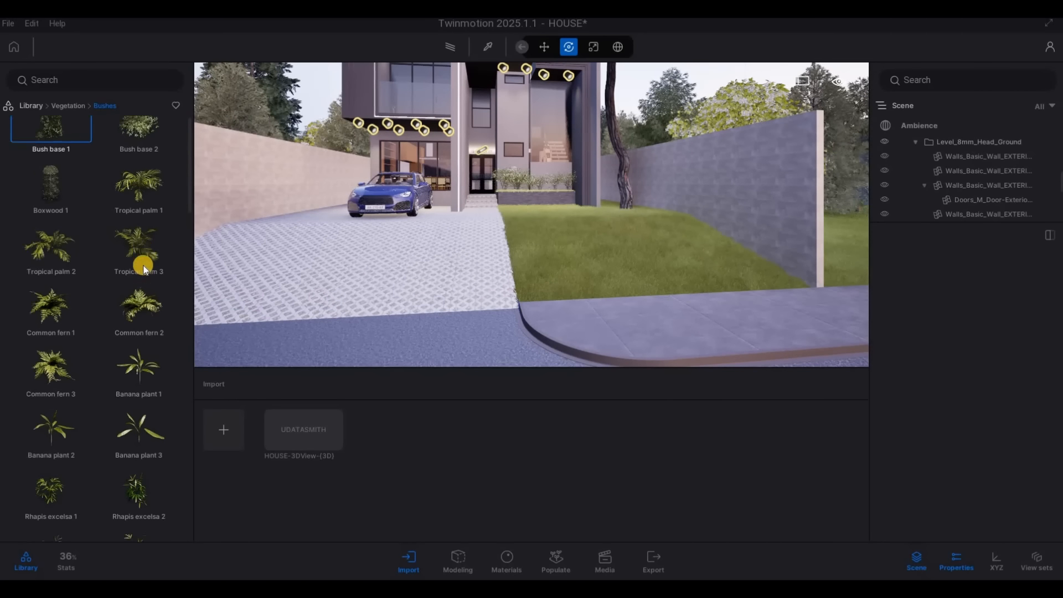
pyautogui.scroll(-1, 143, 266)
pyautogui.scroll(-4, 119, 411)
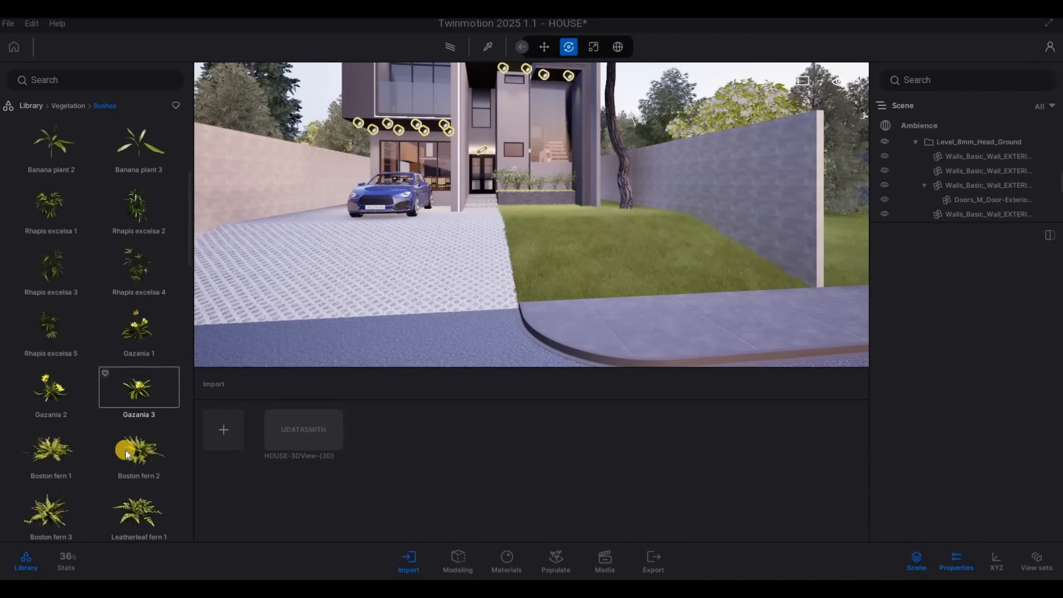
pyautogui.moveTo(125, 449); pyautogui.dragTo(444, 382)
pyautogui.moveTo(513, 290); pyautogui.dragTo(530, 292)
pyautogui.click(523, 277)
# Step: Fly the view around the entrance and planter to inspect the new ferns
pyautogui.scroll(4, 530, 302)
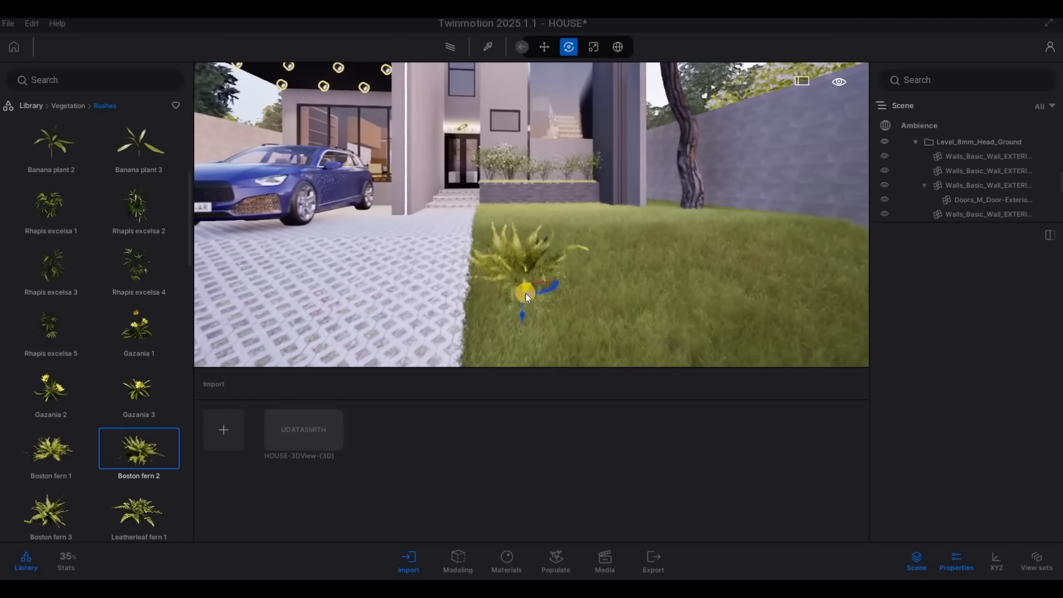
pyautogui.press('s')
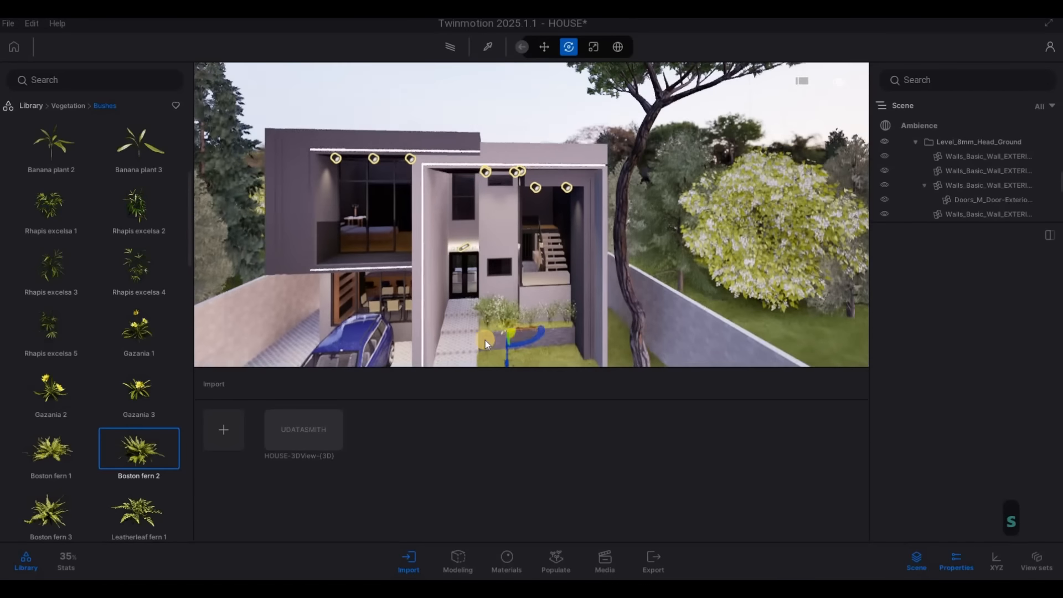
pyautogui.press('w')
pyautogui.press('e')
pyautogui.press('s')
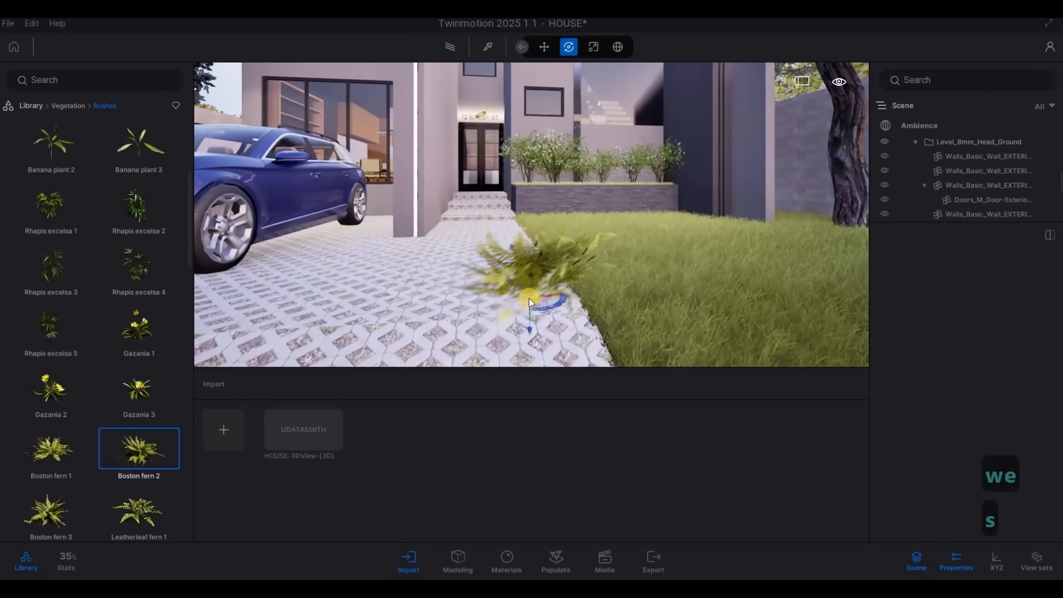
pyautogui.press('q')
pyautogui.press('d')
pyautogui.press('w')
pyautogui.press('w')
pyautogui.press('3')
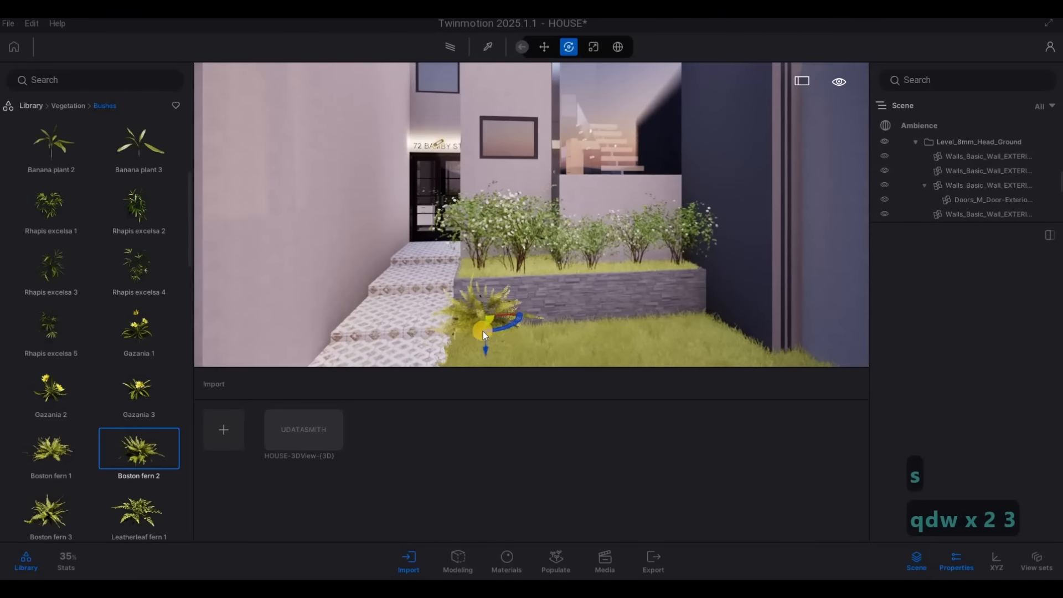
pyautogui.press('s')
pyautogui.press('s')
pyautogui.press('s')
pyautogui.press('s')
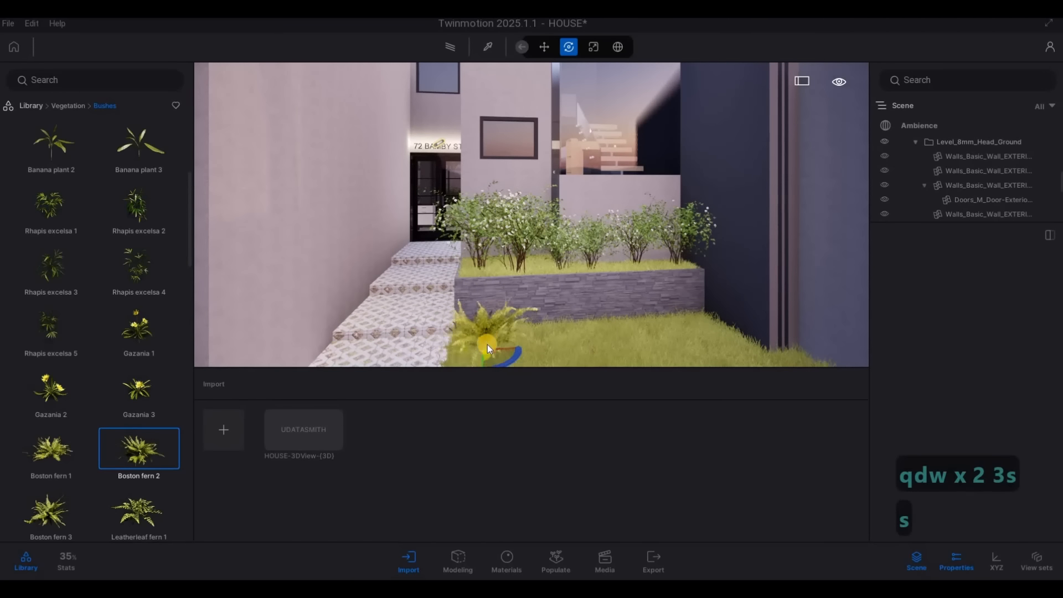
pyautogui.press('s')
pyautogui.press('s')
pyautogui.press('s')
pyautogui.press('s')
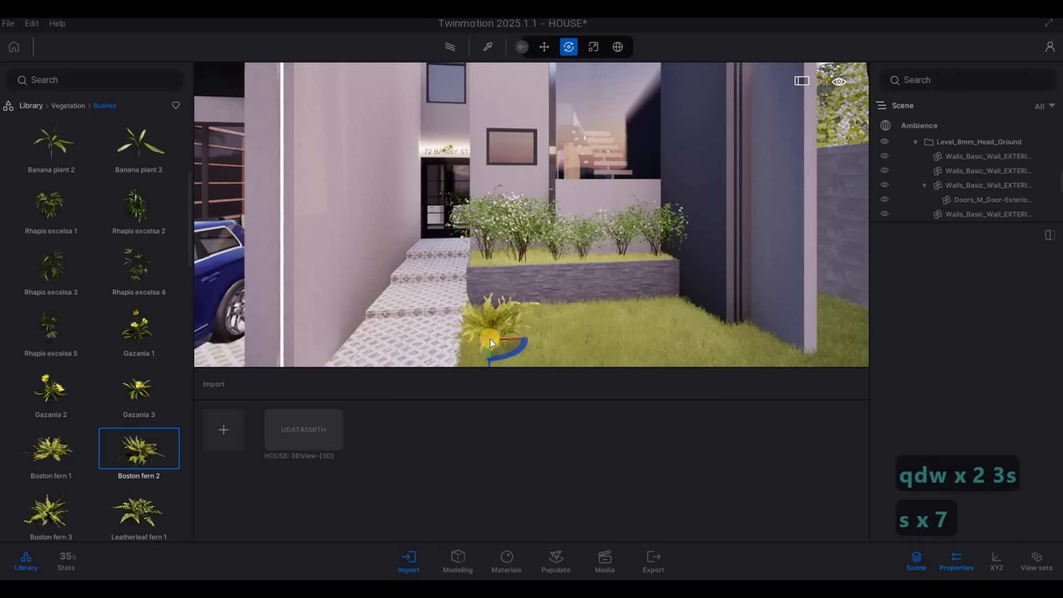
# Step: Back away and raise the view to check the full fern row along the driveway, then deselect the fern
pyautogui.press('s')
pyautogui.press('s')
pyautogui.press('s')
pyautogui.press('s')
pyautogui.press('s')
pyautogui.press('s')
pyautogui.press('s')
pyautogui.press('s')
pyautogui.press('s')
pyautogui.press('s')
pyautogui.press('s')
pyautogui.press('s')
pyautogui.press('s')
pyautogui.press('s')
pyautogui.press('s')
pyautogui.press('s')
pyautogui.press('s')
pyautogui.press('s')
pyautogui.press('s')
pyautogui.press('s')
pyautogui.press('s')
pyautogui.press('d')
pyautogui.press('s')
pyautogui.press('d')
pyautogui.press('a')
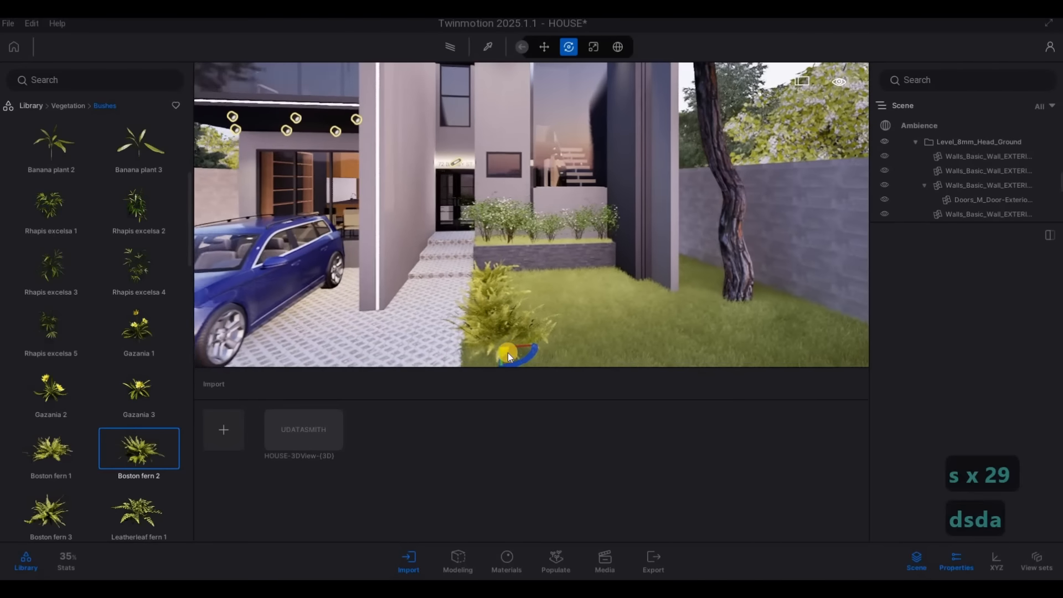
pyautogui.press('s')
pyautogui.press('d')
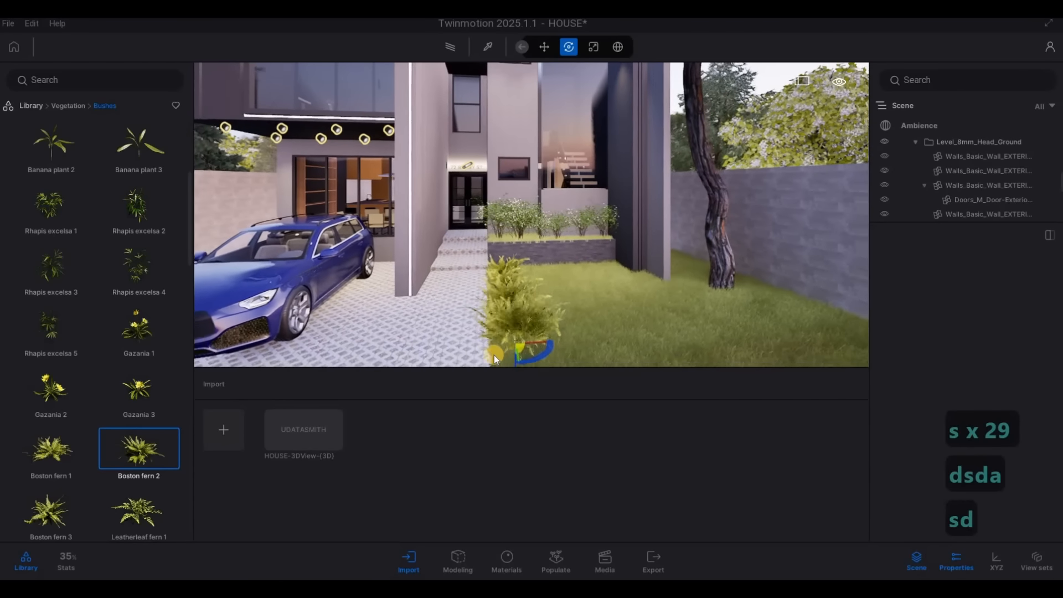
pyautogui.press('s')
pyautogui.press('d')
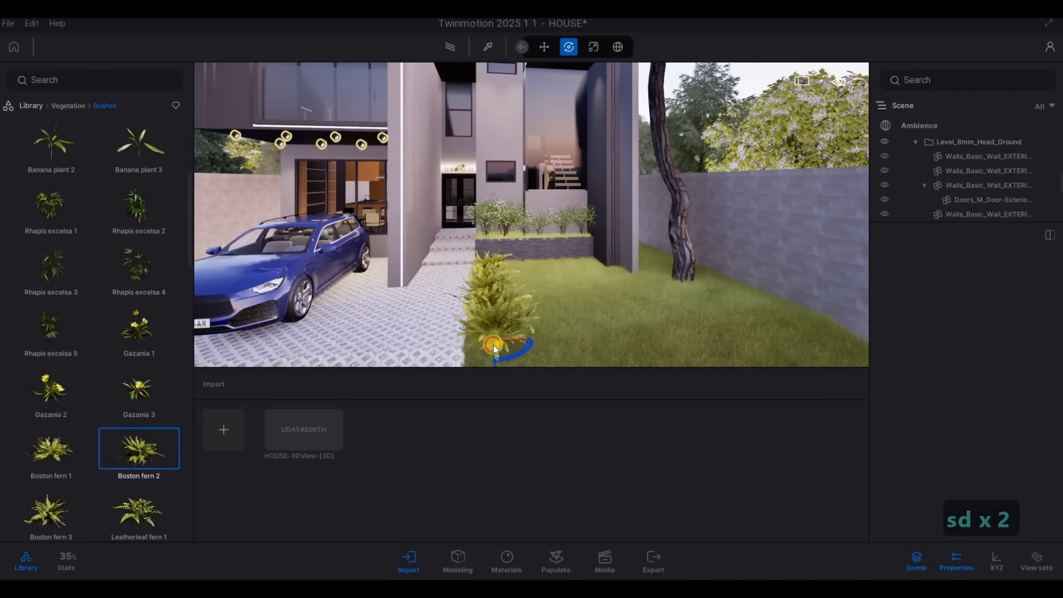
pyautogui.press('s')
pyautogui.press('s')
pyautogui.press('s')
pyautogui.press('s')
pyautogui.press('s')
pyautogui.press('s')
pyautogui.press('s')
pyautogui.press('s')
pyautogui.press('s')
pyautogui.press('s')
pyautogui.press('s')
pyautogui.press('s')
pyautogui.press('s')
pyautogui.press('s')
pyautogui.press('s')
pyautogui.press('s')
pyautogui.press('s')
pyautogui.press('s')
pyautogui.press('s')
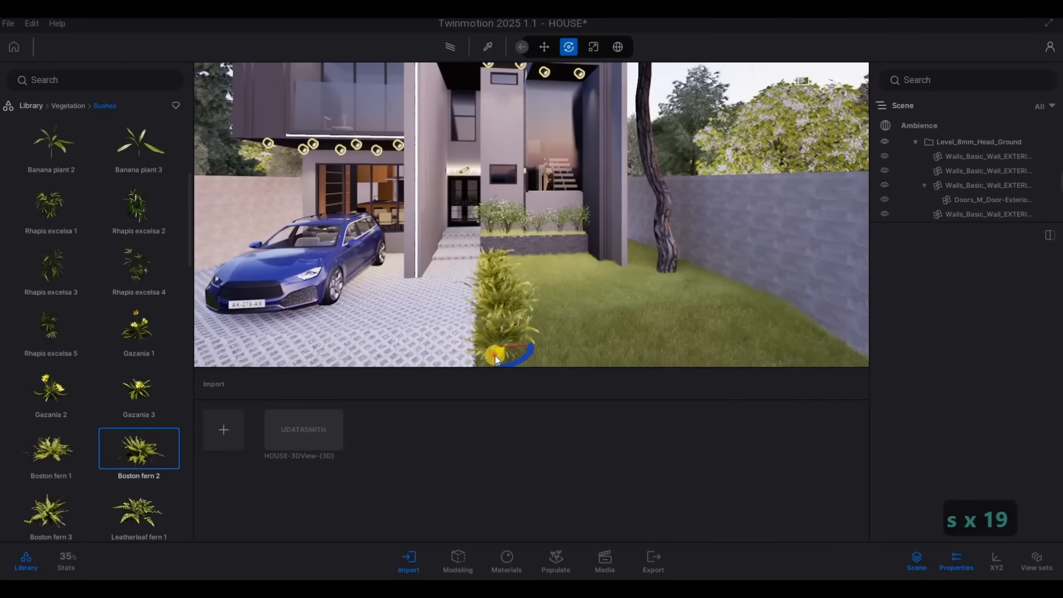
pyautogui.press('s')
pyautogui.press('s')
pyautogui.press('s')
pyautogui.press('s')
pyautogui.press('s')
pyautogui.press('s')
pyautogui.press('s')
pyautogui.press('s')
pyautogui.press('s')
pyautogui.press('s')
pyautogui.press('s')
pyautogui.press('s')
pyautogui.press('s')
pyautogui.press('s')
pyautogui.press('s')
pyautogui.press('s')
pyautogui.press('s')
pyautogui.press('s')
pyautogui.press('s')
pyautogui.press('s')
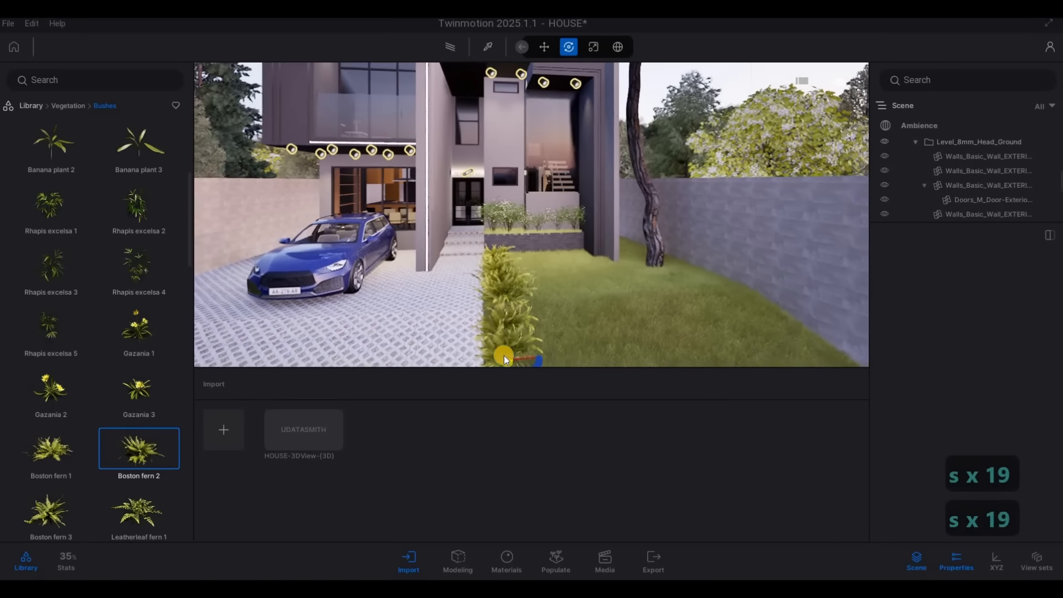
pyautogui.hotkey('s', 'd')
pyautogui.hotkey('s', 'd')
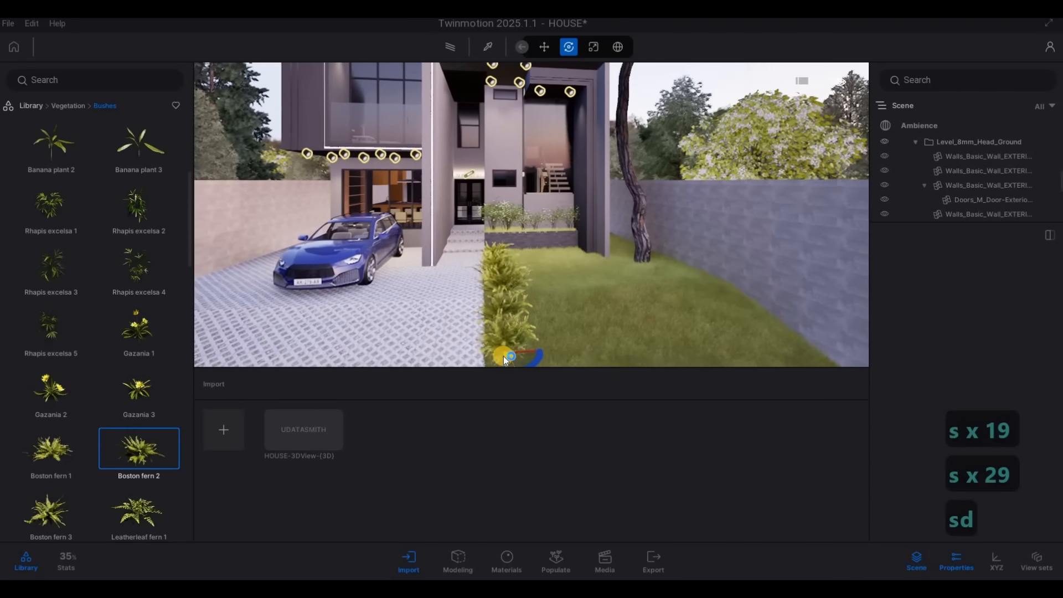
pyautogui.press('a')
pyautogui.press('s')
pyautogui.press('s')
pyautogui.press('s')
pyautogui.press('s')
pyautogui.press('s')
pyautogui.press('s')
pyautogui.press('s')
pyautogui.press('s')
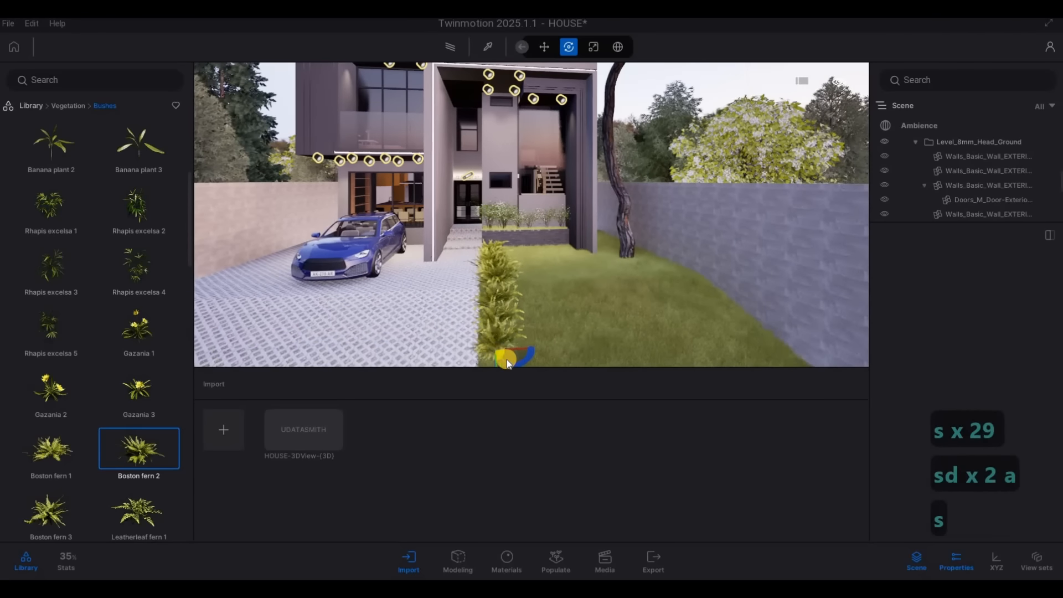
pyautogui.press('e')
pyautogui.press('e')
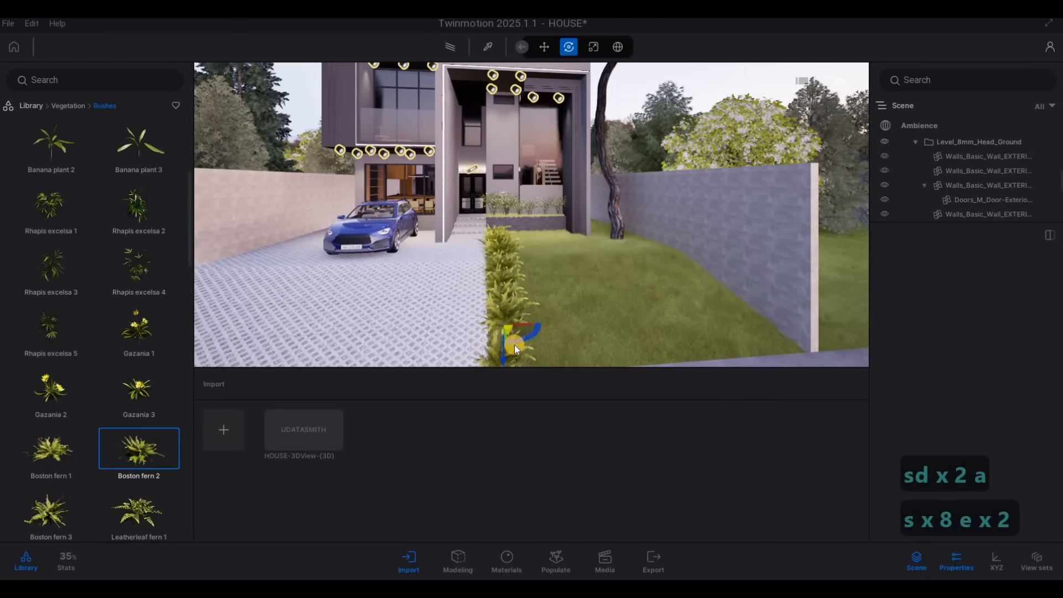
pyautogui.press('s')
pyautogui.press('a')
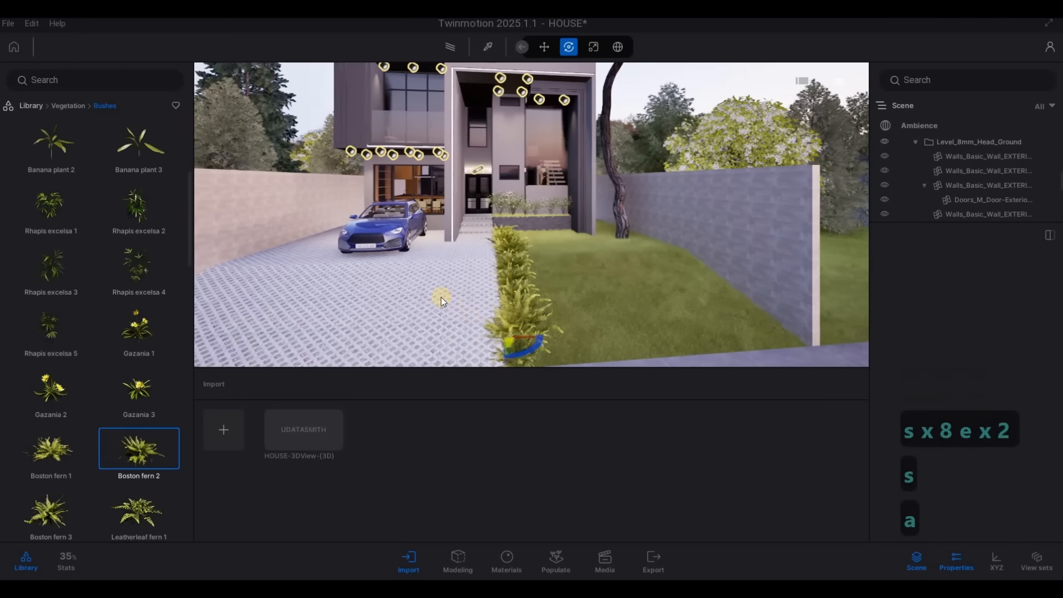
pyautogui.press('Escape')
pyautogui.press('Escape')
pyautogui.press('a')
pyautogui.press('d')
pyautogui.press('w')
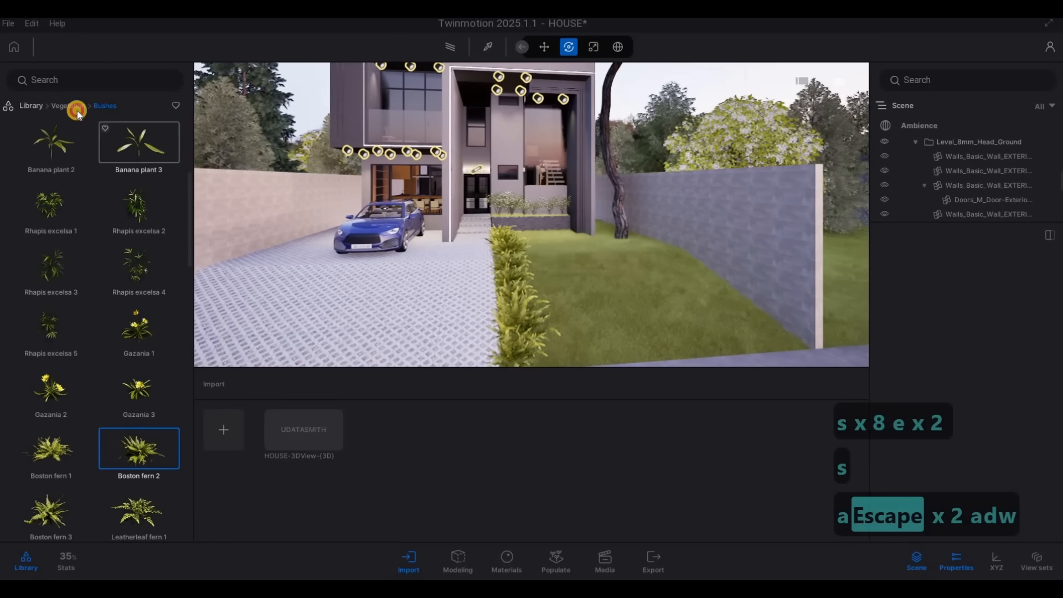
pyautogui.click(68, 105)
# Step: Open the Lights library and move the view toward the back lawn
pyautogui.click(29, 106)
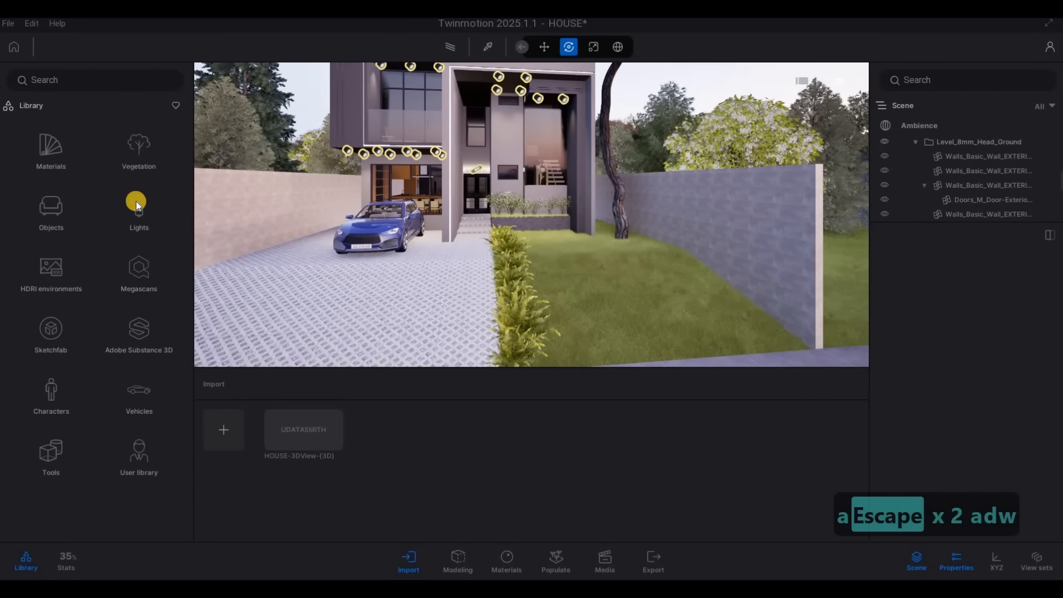
pyautogui.click(138, 209)
pyautogui.press('w')
pyautogui.press('d')
pyautogui.press('d')
pyautogui.press('d')
pyautogui.press('d')
pyautogui.press('d')
pyautogui.press('d')
pyautogui.press('d')
pyautogui.press('d')
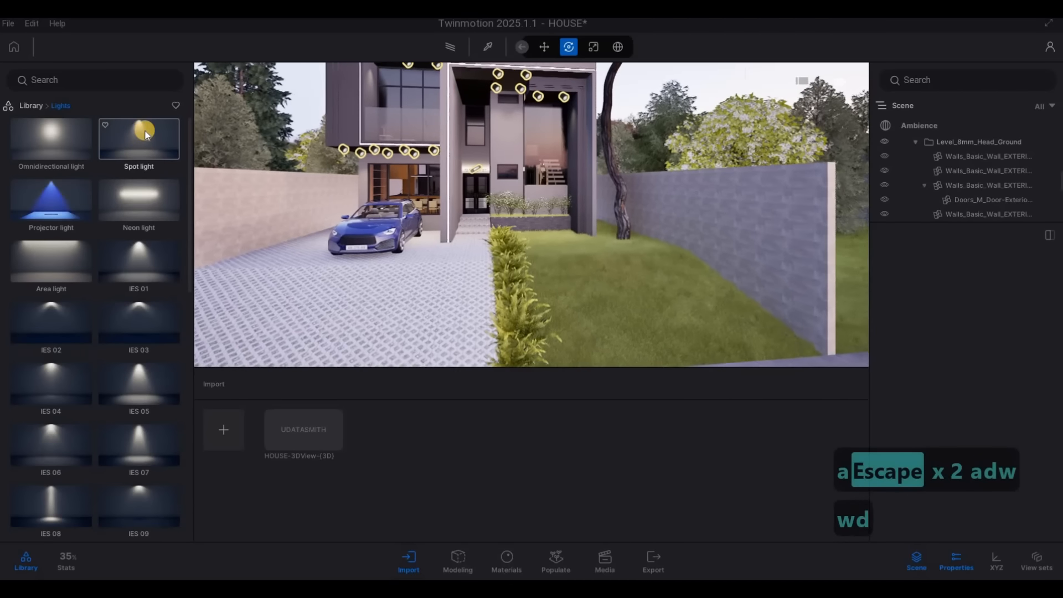
pyautogui.press('3')
pyautogui.press('4')
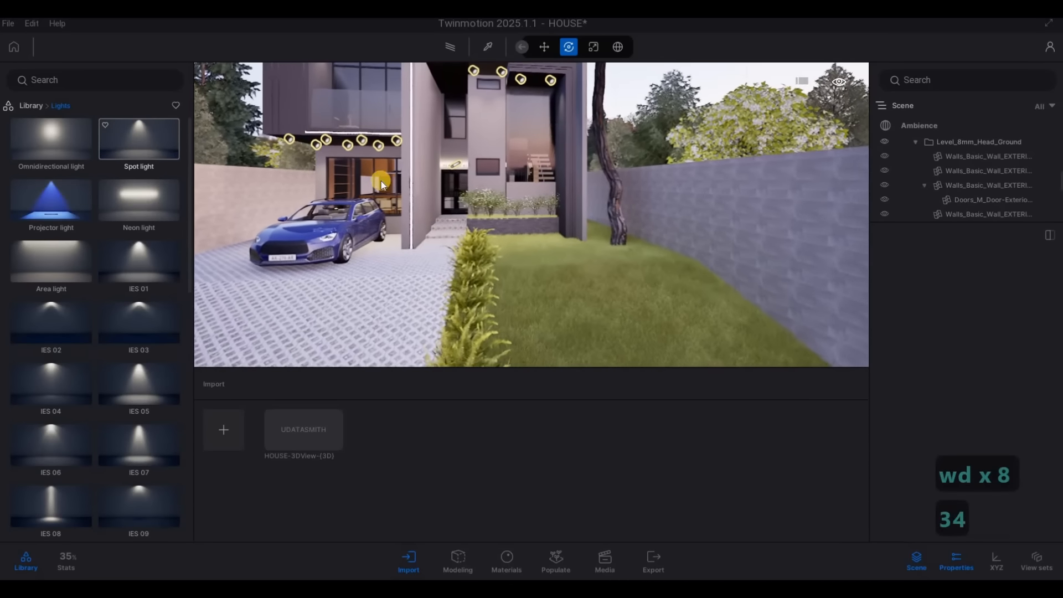
pyautogui.press('w')
# Step: Place a spot light on the lawn, rotate it 180° upward, and move it beside the wall
pyautogui.moveTo(141, 137); pyautogui.dragTo(458, 220)
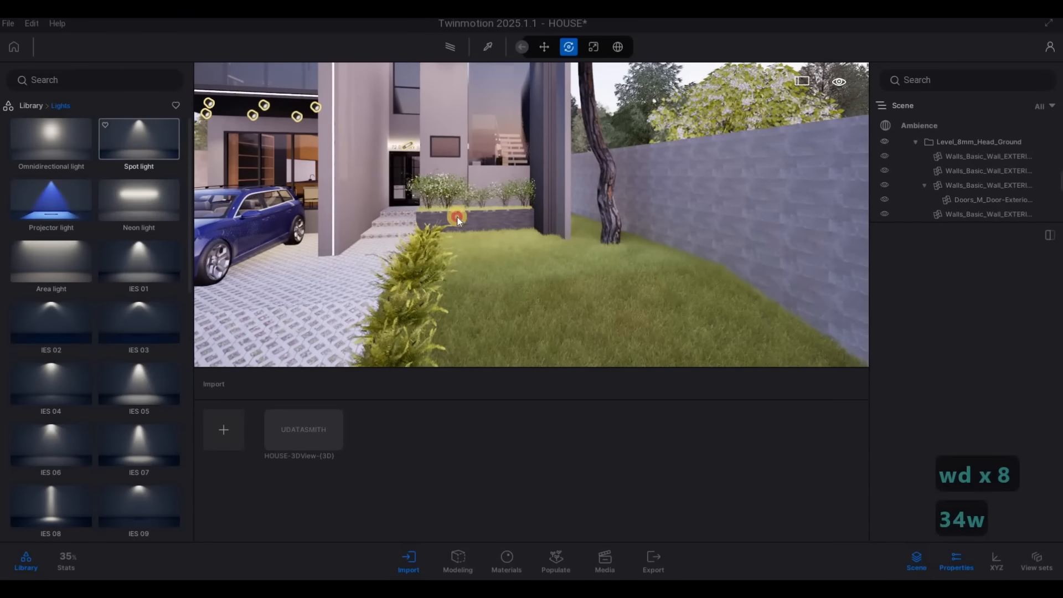
pyautogui.moveTo(603, 264); pyautogui.dragTo(602, 264)
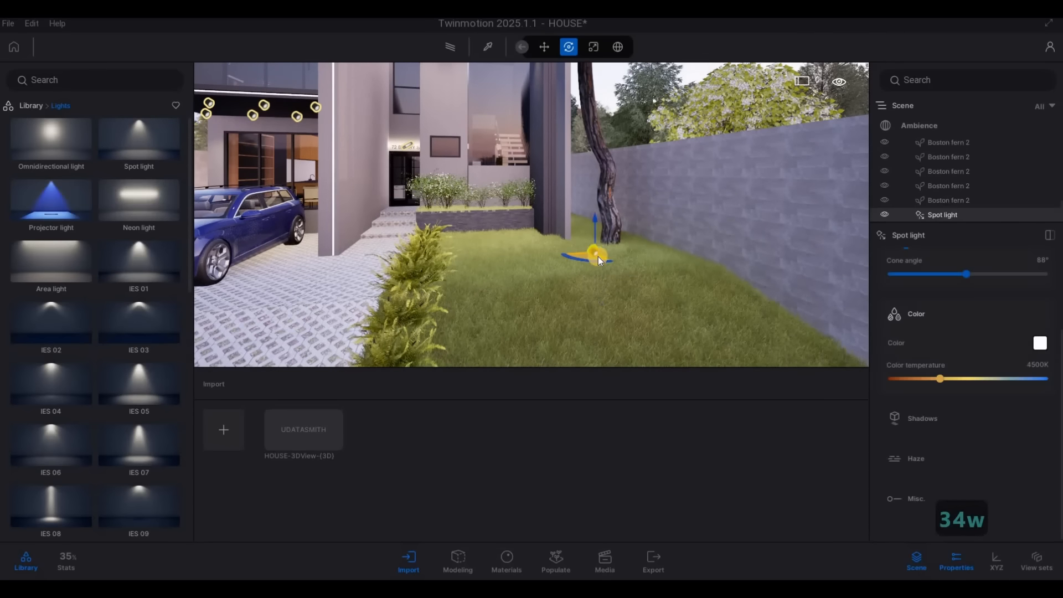
pyautogui.press('Tab')
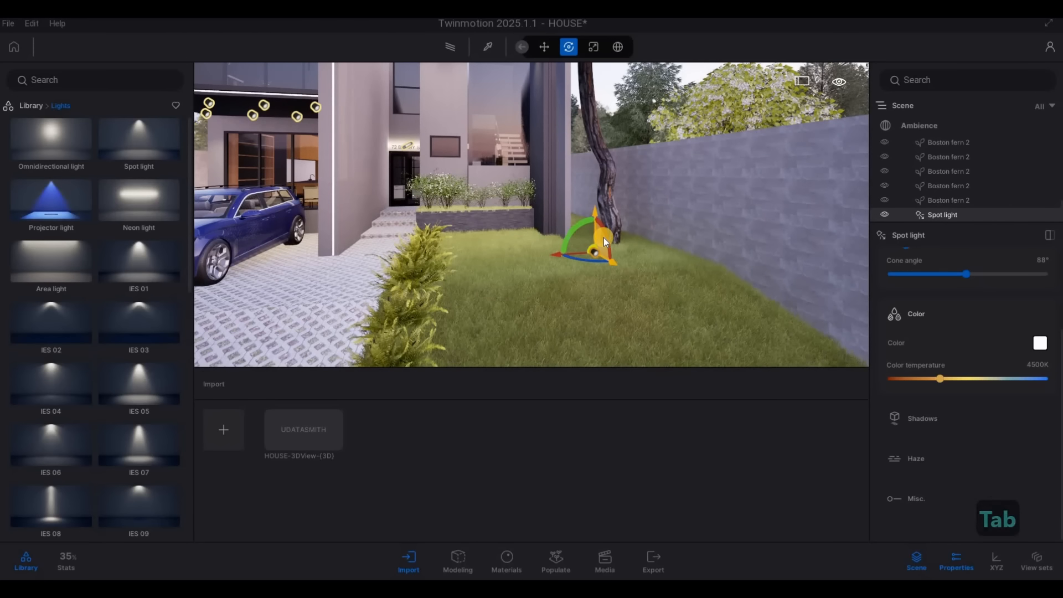
pyautogui.write('180')
pyautogui.press('Return')
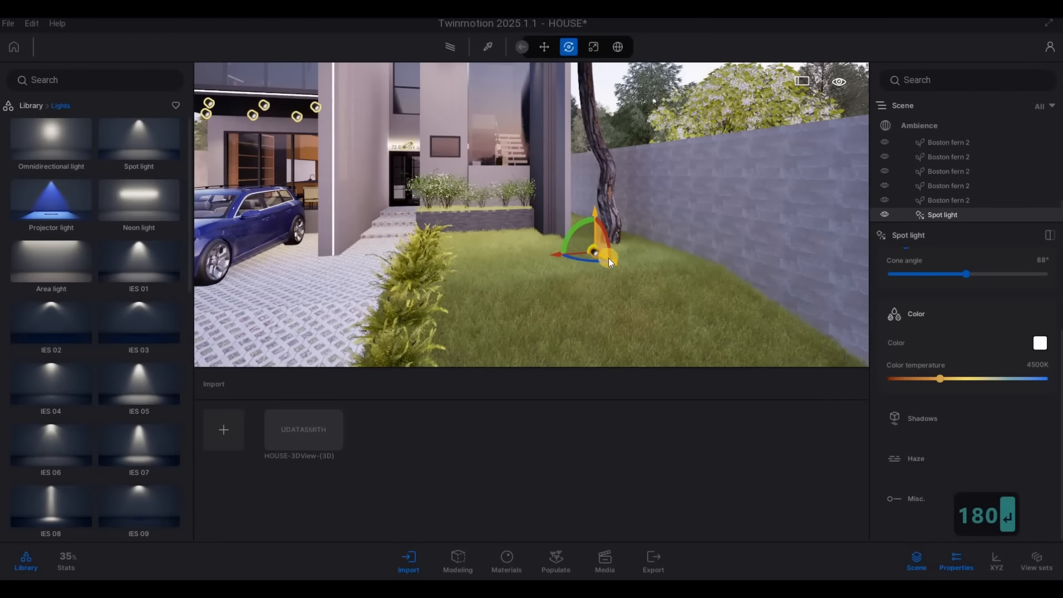
pyautogui.click(606, 238)
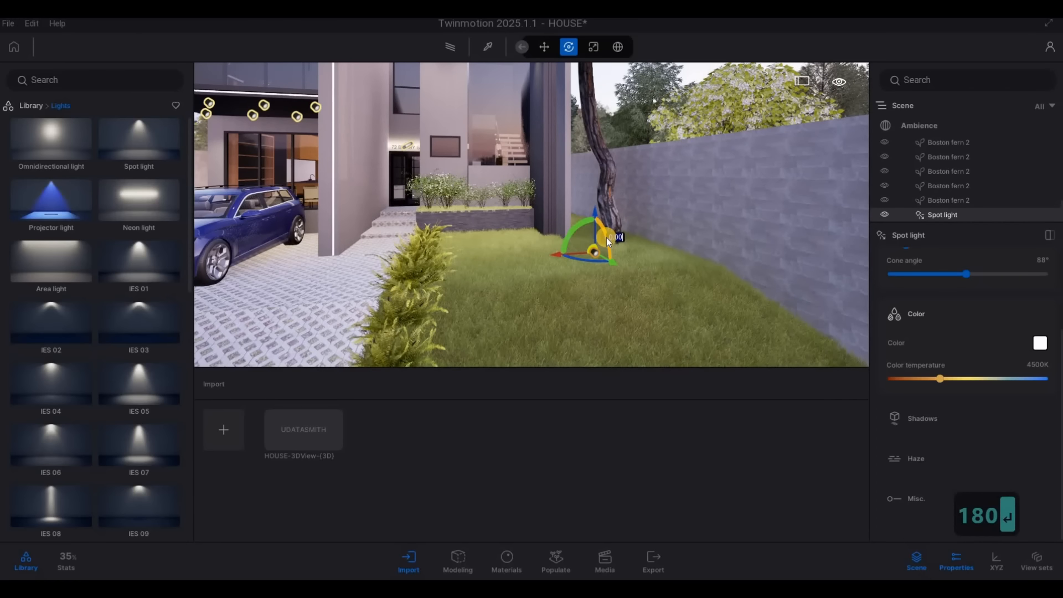
pyautogui.write('180')
pyautogui.press('Return')
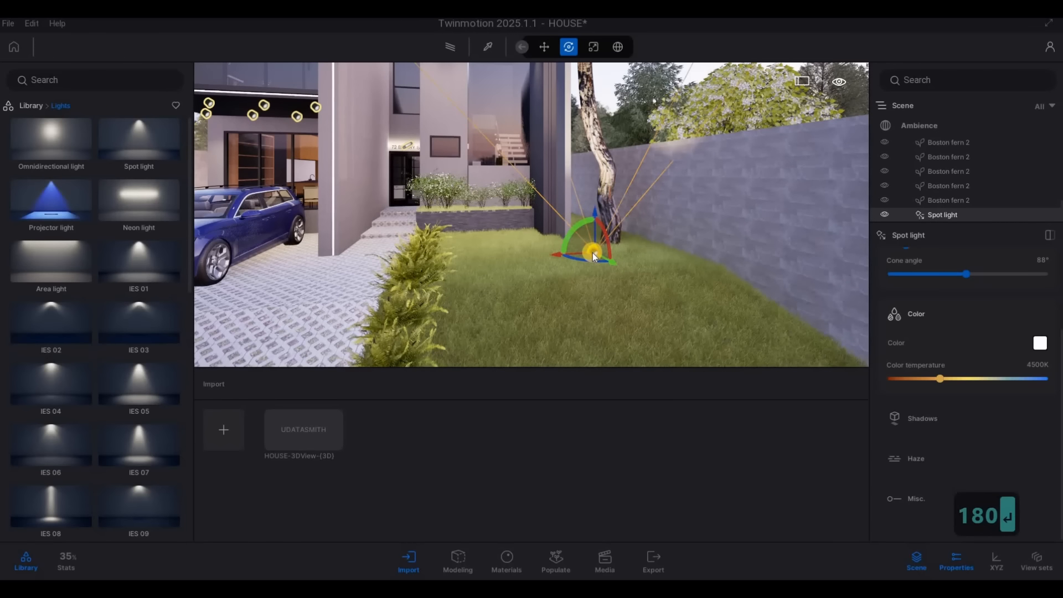
pyautogui.moveTo(589, 258); pyautogui.dragTo(616, 242)
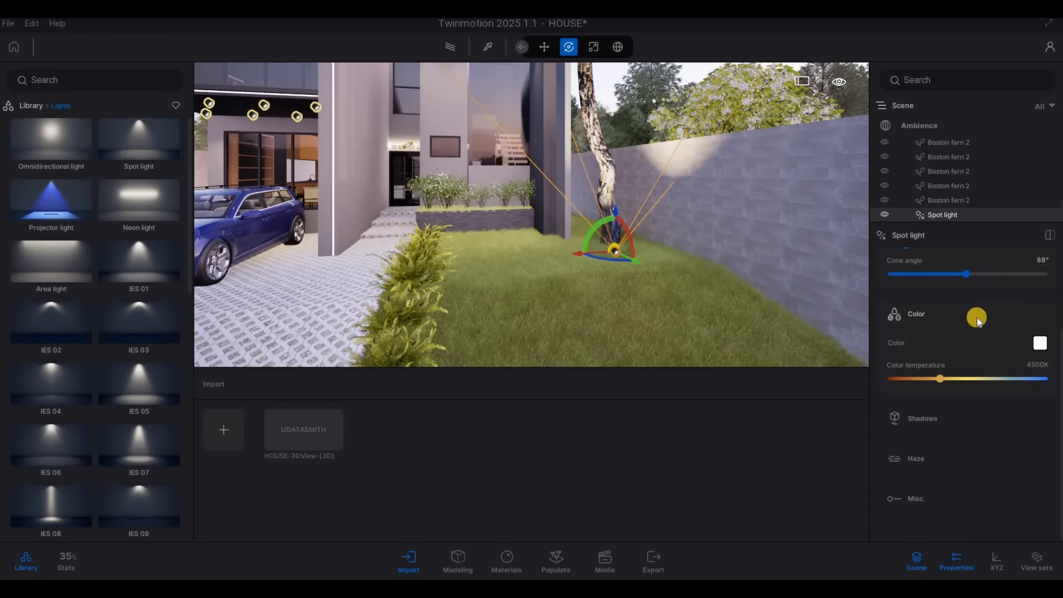
# Step: Set the lawn spot light's intensity to 10 lm
pyautogui.scroll(2, 935, 445)
pyautogui.moveTo(938, 452); pyautogui.dragTo(921, 452)
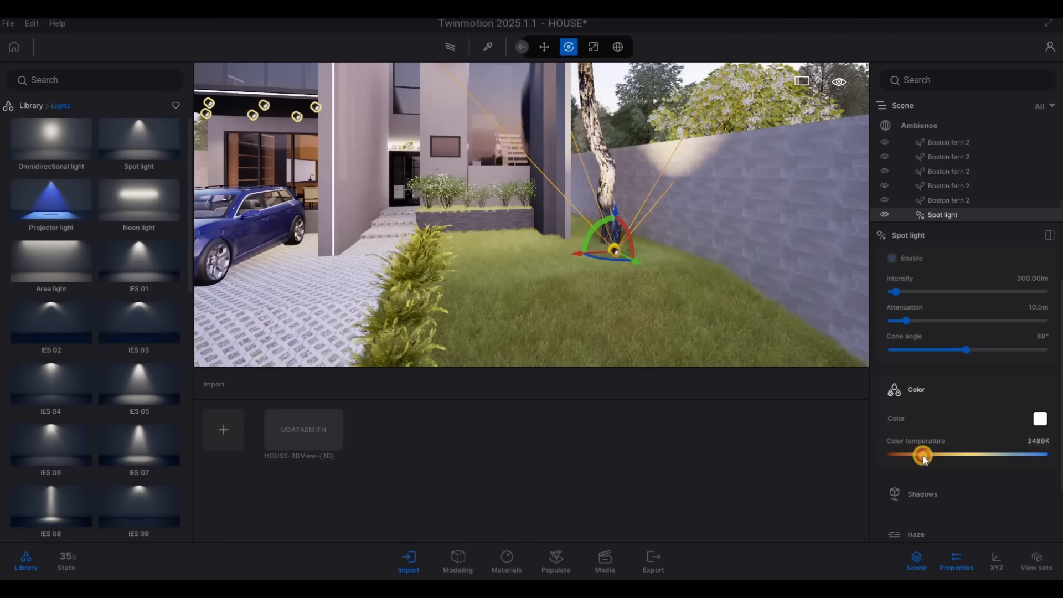
pyautogui.scroll(1, 1018, 315)
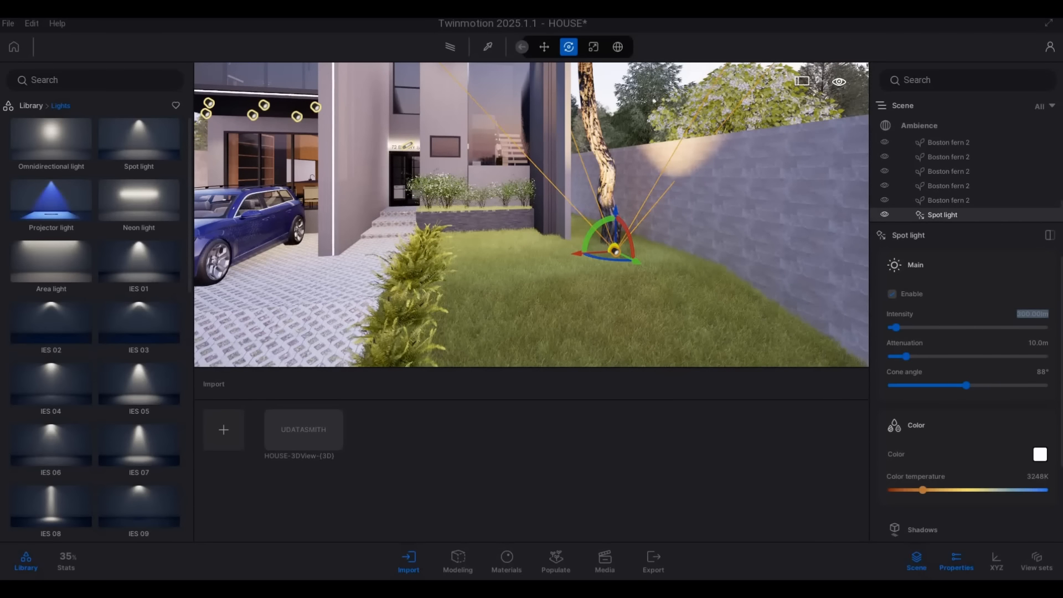
pyautogui.write('10')
pyautogui.press('Return')
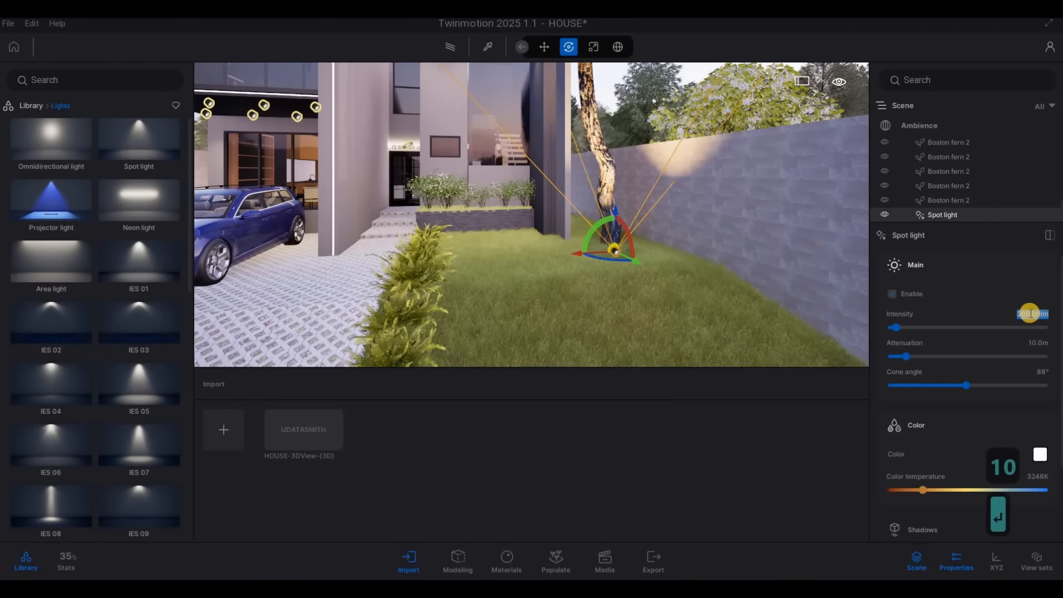
pyautogui.hotkey('ctrl', 'a')
pyautogui.write('10')
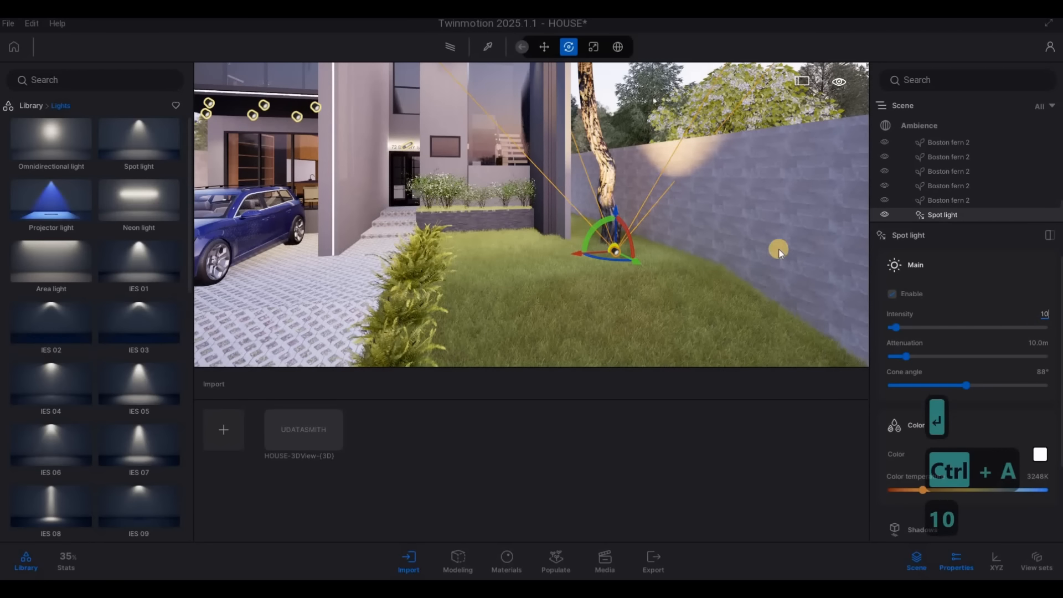
pyautogui.press('Return')
# Step: Warm two ceiling spot lights to about 3047K and 3128K
pyautogui.press('a')
pyautogui.press('w')
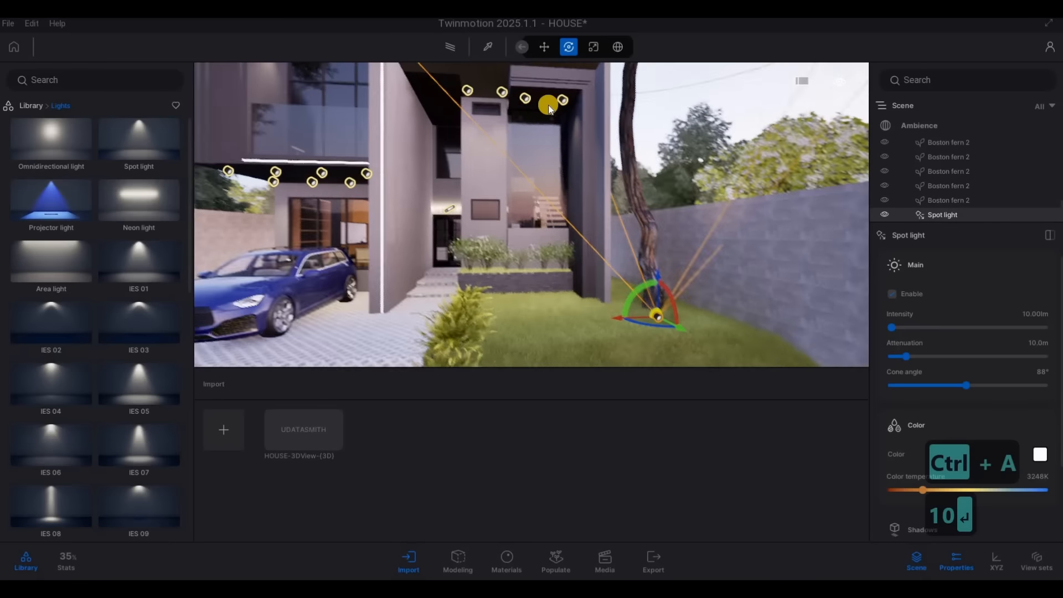
pyautogui.click(530, 102)
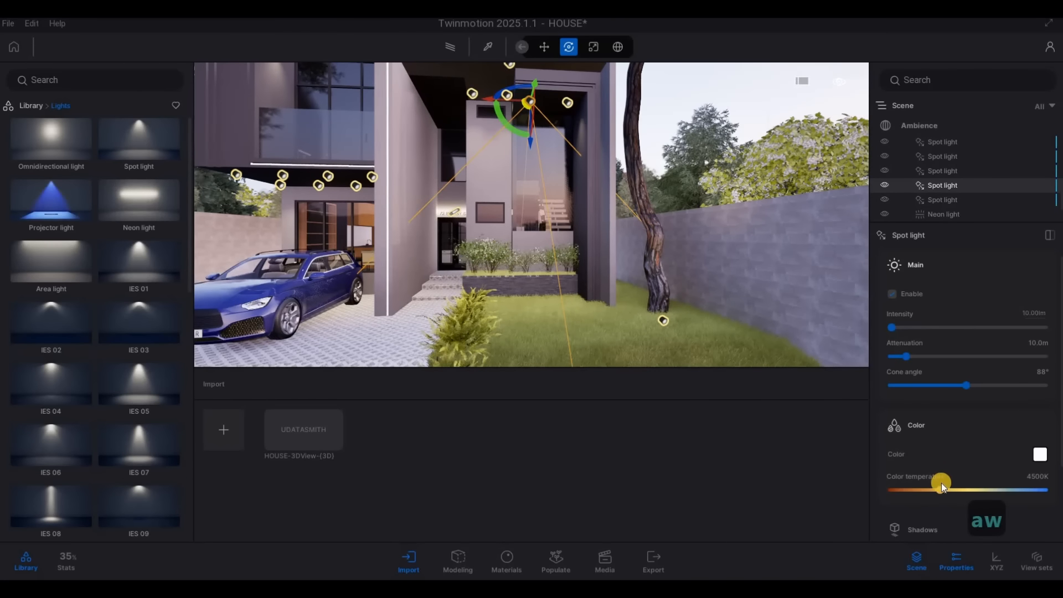
pyautogui.moveTo(941, 483); pyautogui.dragTo(920, 484)
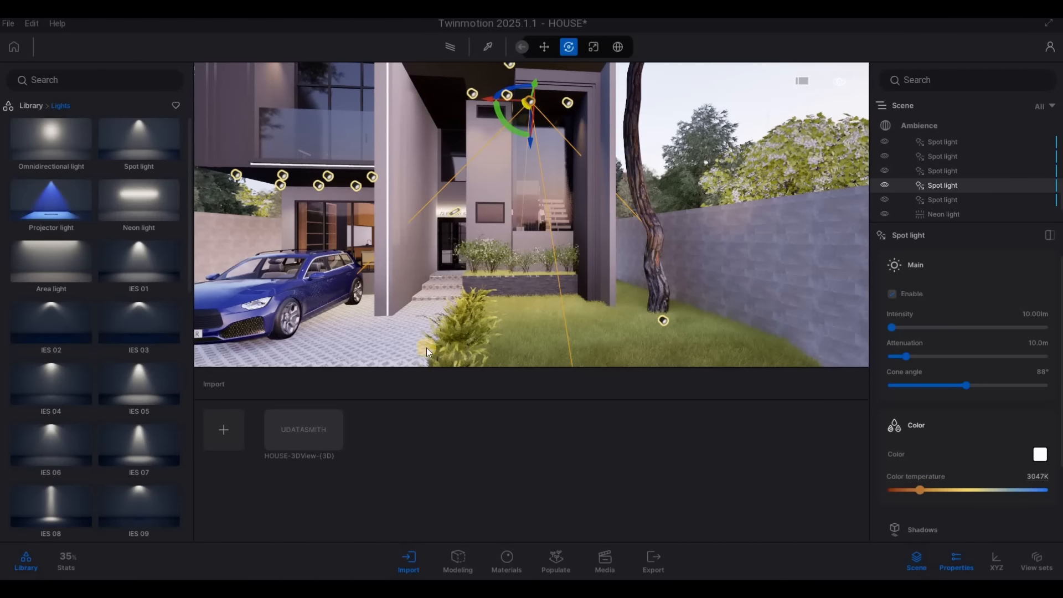
pyautogui.click(327, 178)
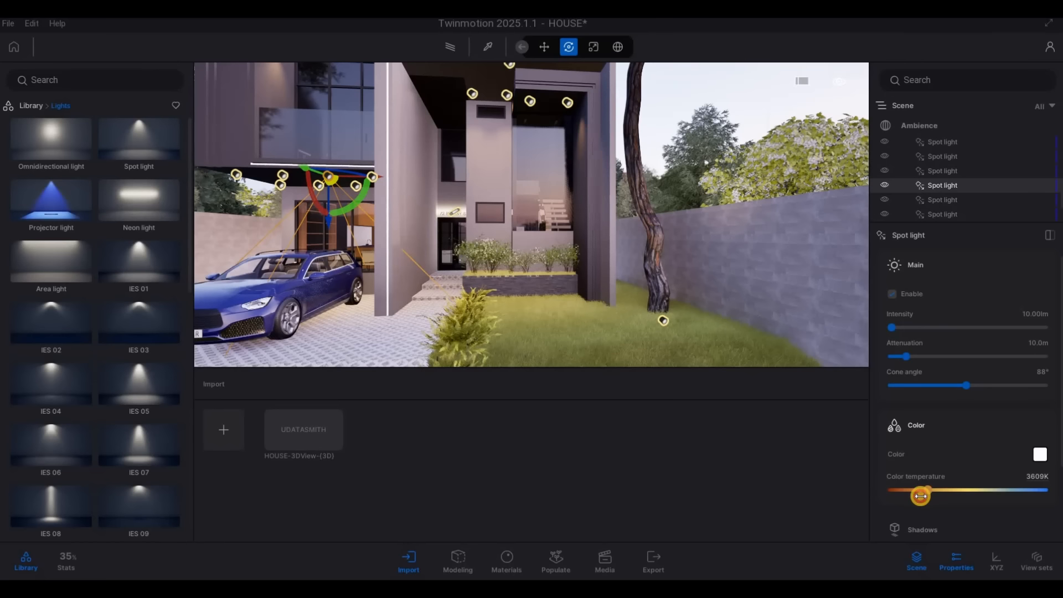
pyautogui.moveTo(919, 497); pyautogui.dragTo(920, 496)
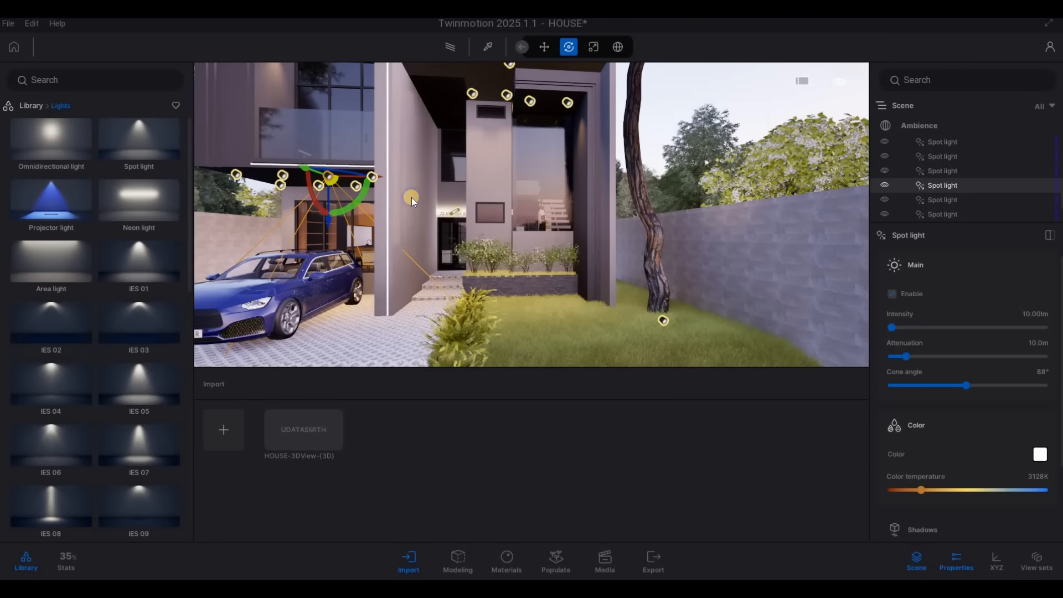
# Step: Warm the entrance neon light's colour temperature to 3208K
pyautogui.press('a')
pyautogui.moveTo(422, 210); pyautogui.dragTo(477, 223, button='right')
pyautogui.press('Escape')
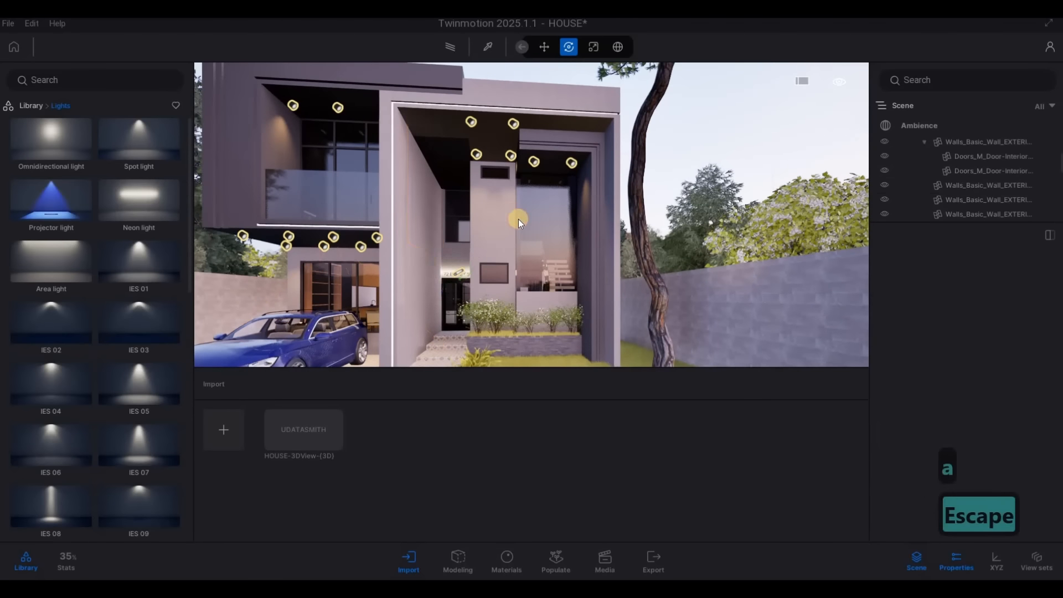
pyautogui.click(464, 271)
pyautogui.click(459, 272)
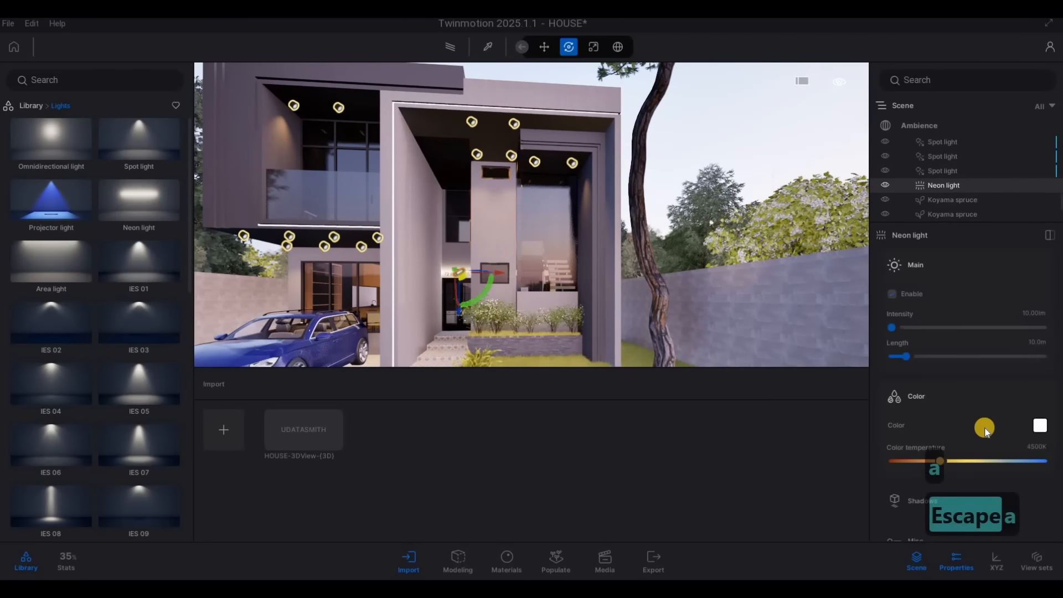
pyautogui.moveTo(948, 464); pyautogui.dragTo(919, 465)
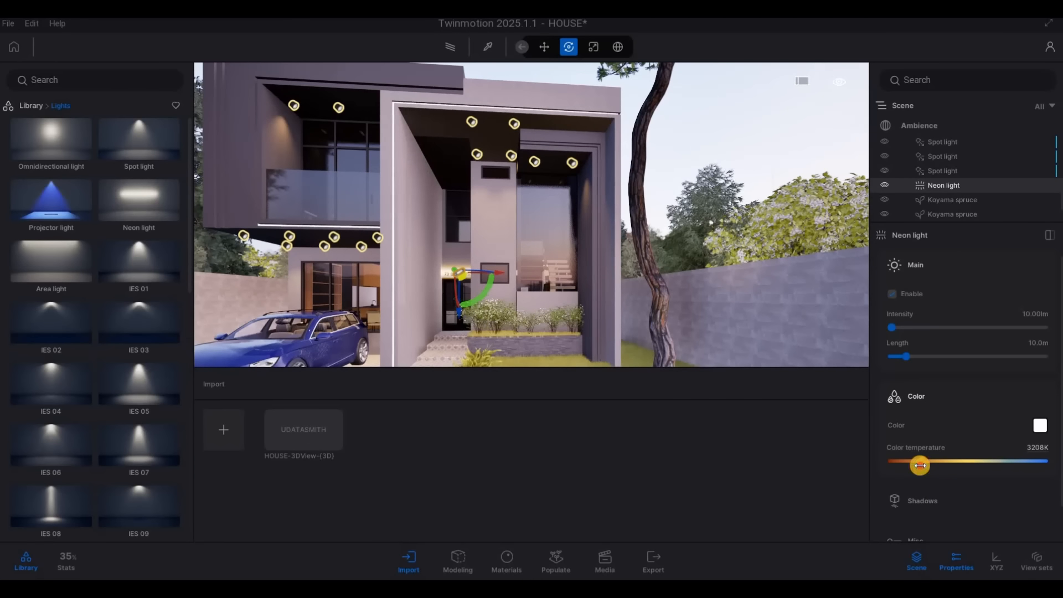
# Step: Deselect the rose bush and fly toward the entrance, turning to face the lawn and tree
pyautogui.click(542, 316)
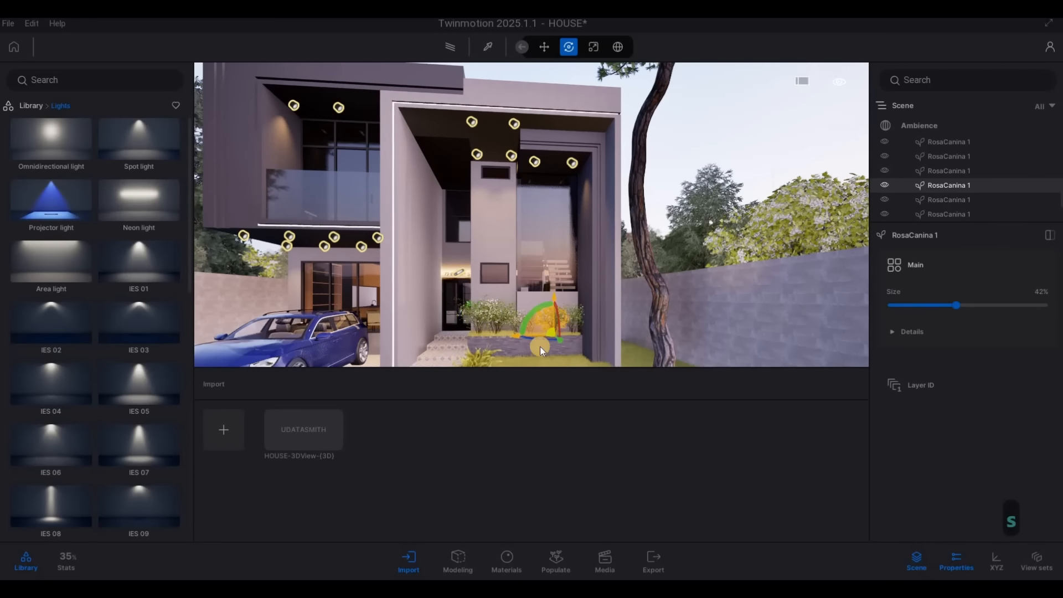
pyautogui.press('Escape')
pyautogui.press('Escape')
pyautogui.press('s')
pyautogui.press('a')
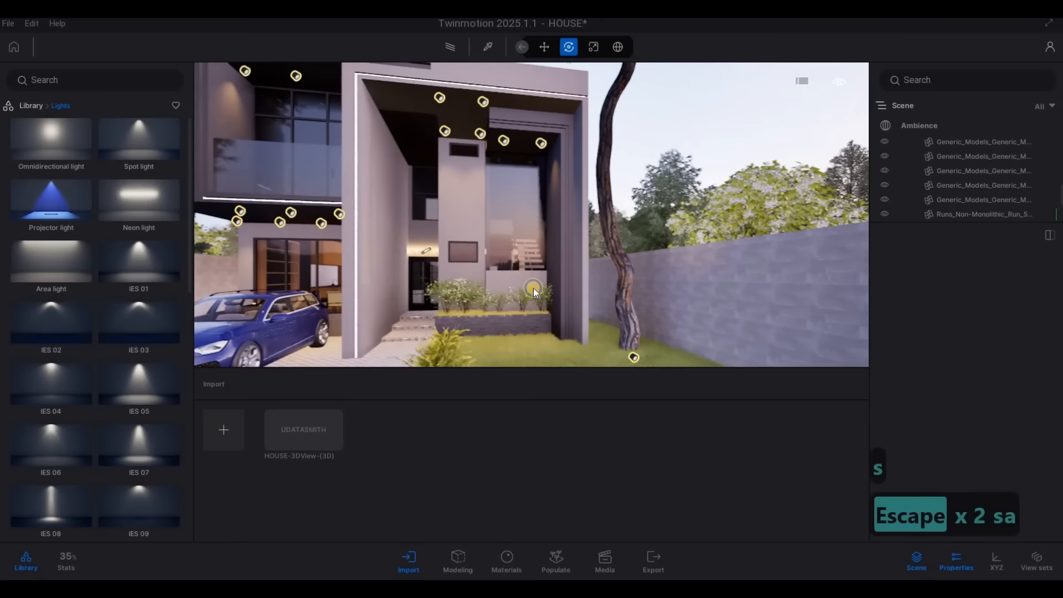
pyautogui.press('w')
pyautogui.press('a')
pyautogui.press('w')
pyautogui.press('4')
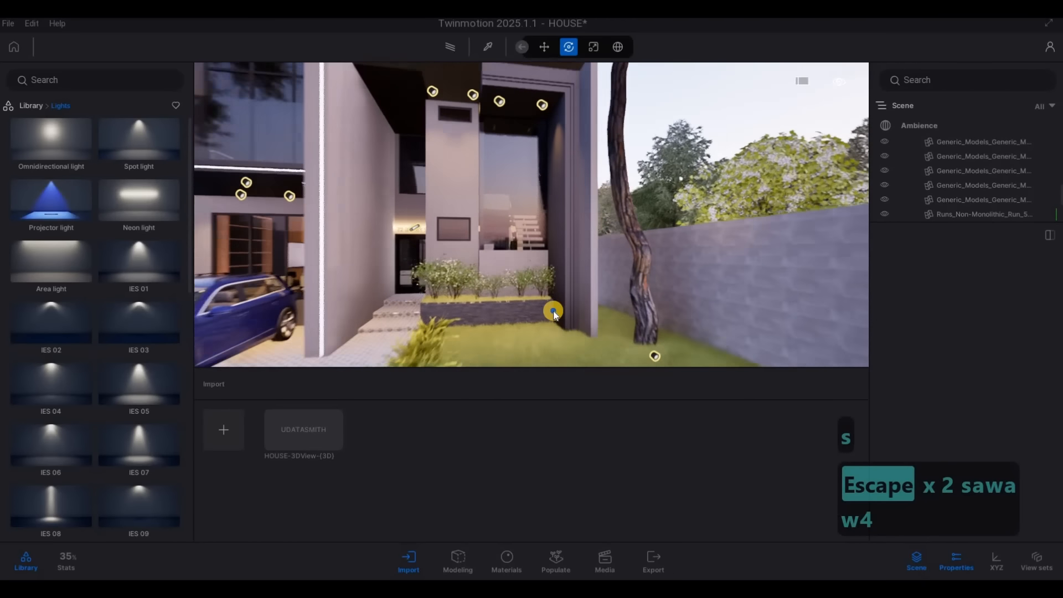
pyautogui.press('w')
pyautogui.press('a')
pyautogui.press('e')
pyautogui.moveTo(700, 295); pyautogui.dragTo(712, 294, button='right')
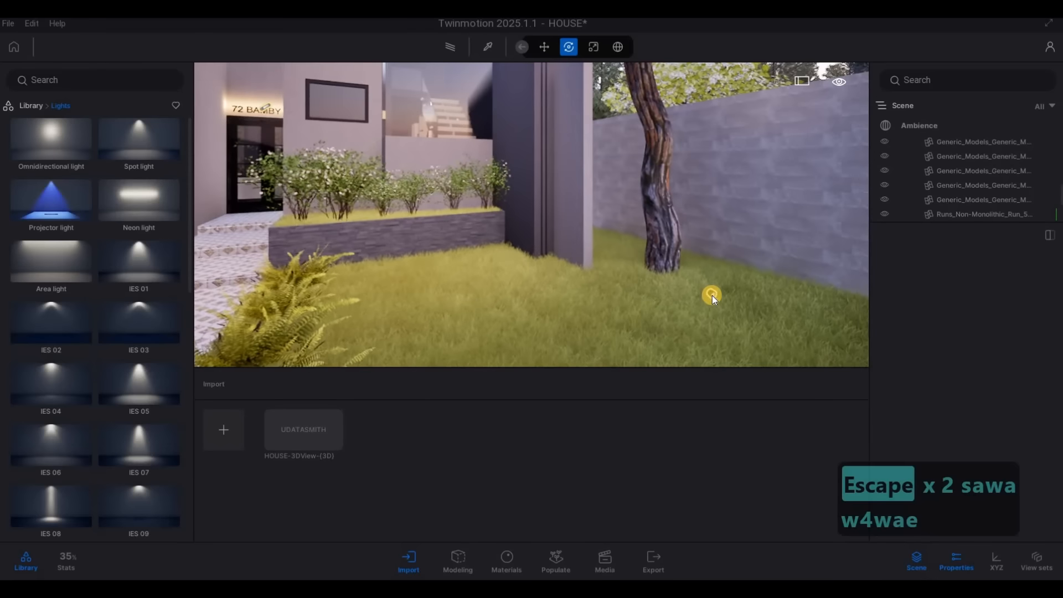
# Step: Place a spot light at the tree base, set it to 100 lm, and copy it onto the planter's edge
pyautogui.click(712, 297)
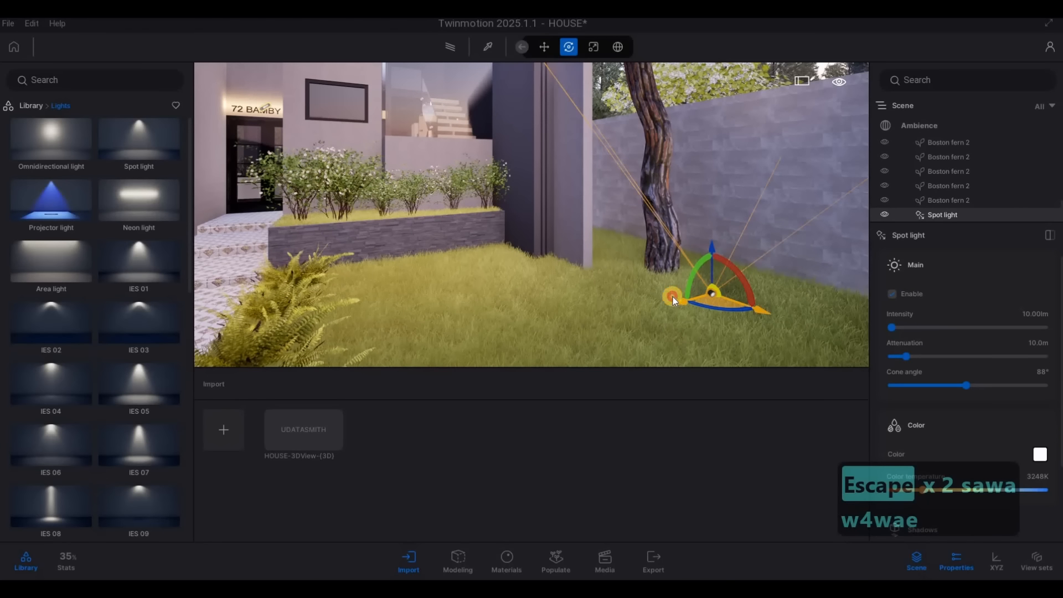
pyautogui.moveTo(654, 292); pyautogui.dragTo(659, 288)
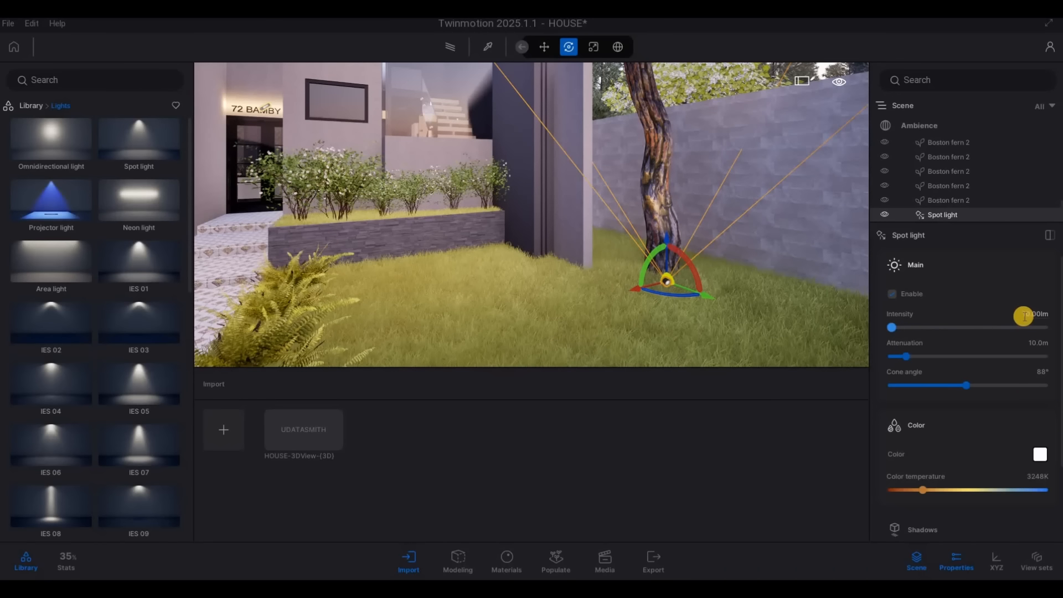
pyautogui.moveTo(1024, 316); pyautogui.dragTo(1047, 325)
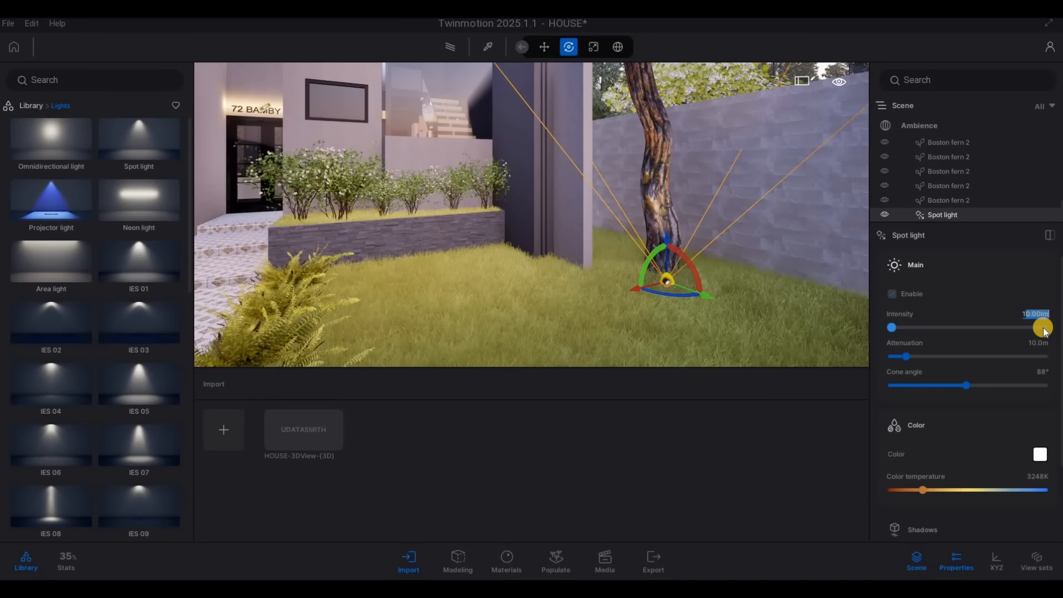
pyautogui.write('1')
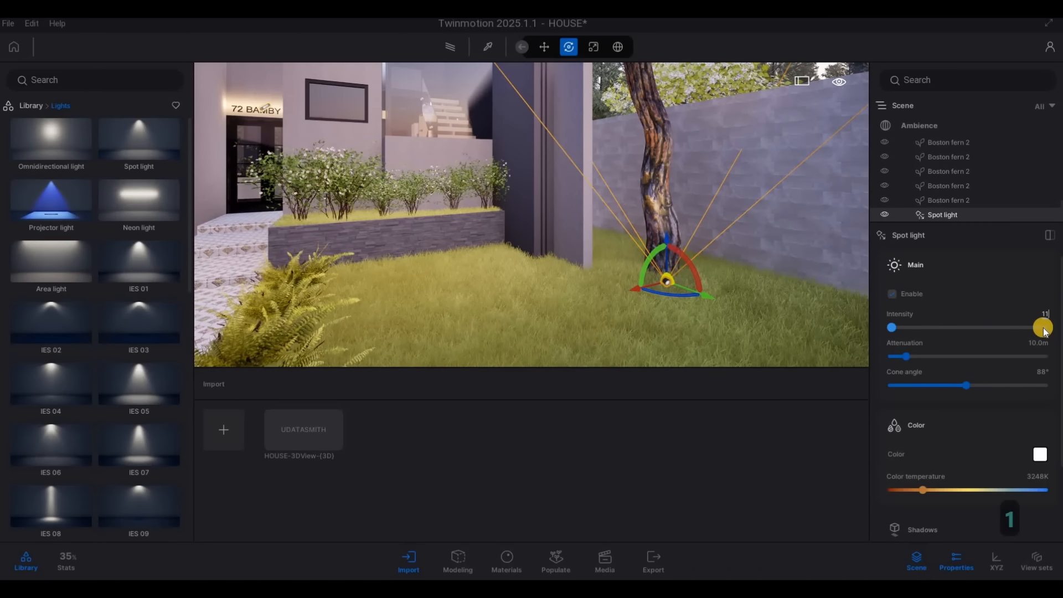
pyautogui.write('1')
pyautogui.press('BackSpace')
pyautogui.write('00')
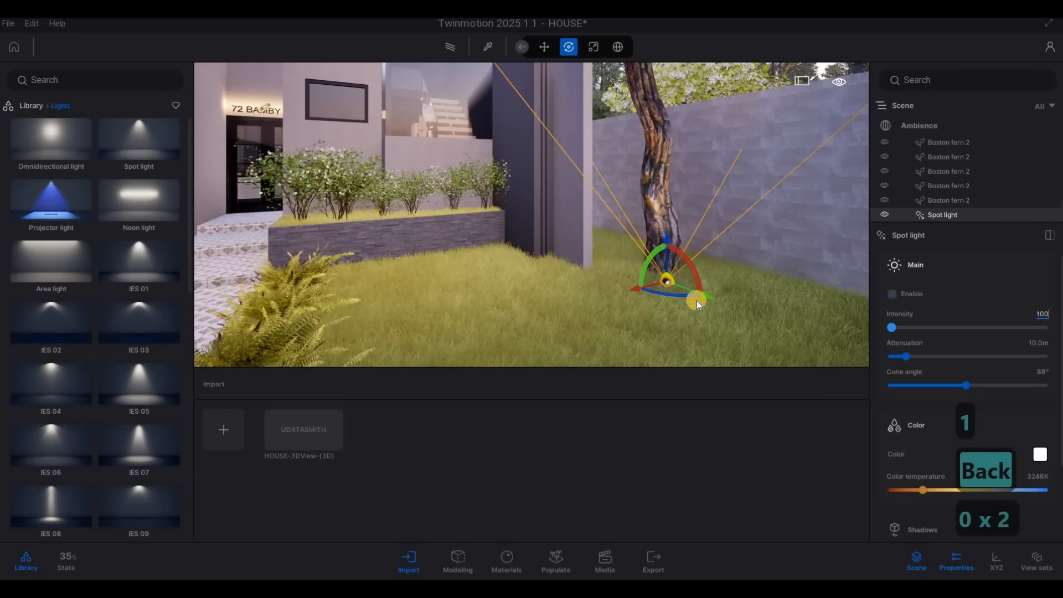
pyautogui.press('Return')
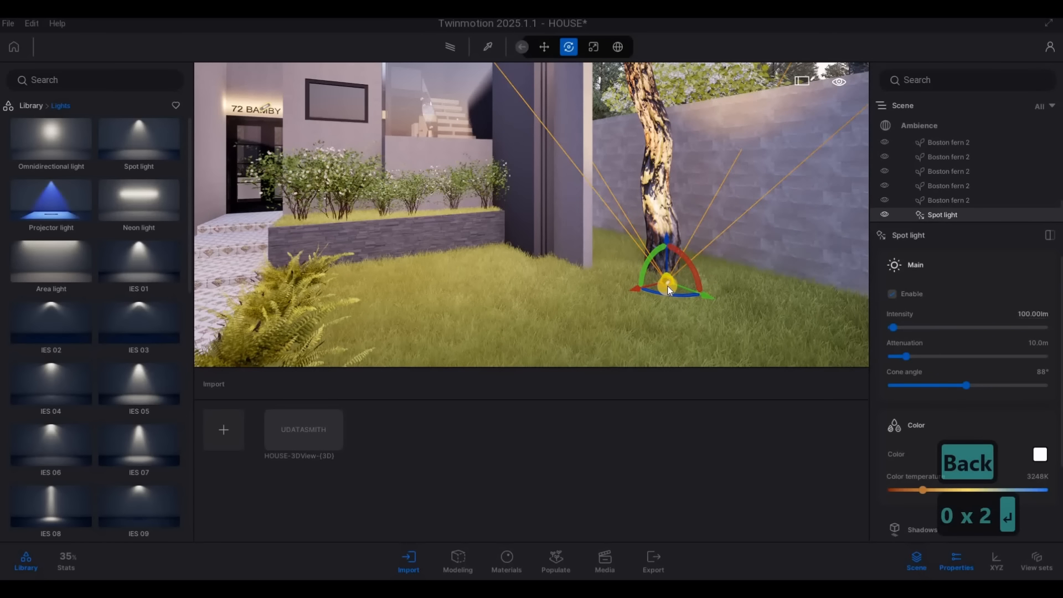
pyautogui.keyDown('shift'); pyautogui.moveTo(476, 238); pyautogui.dragTo(494, 339); pyautogui.keyUp('shift')
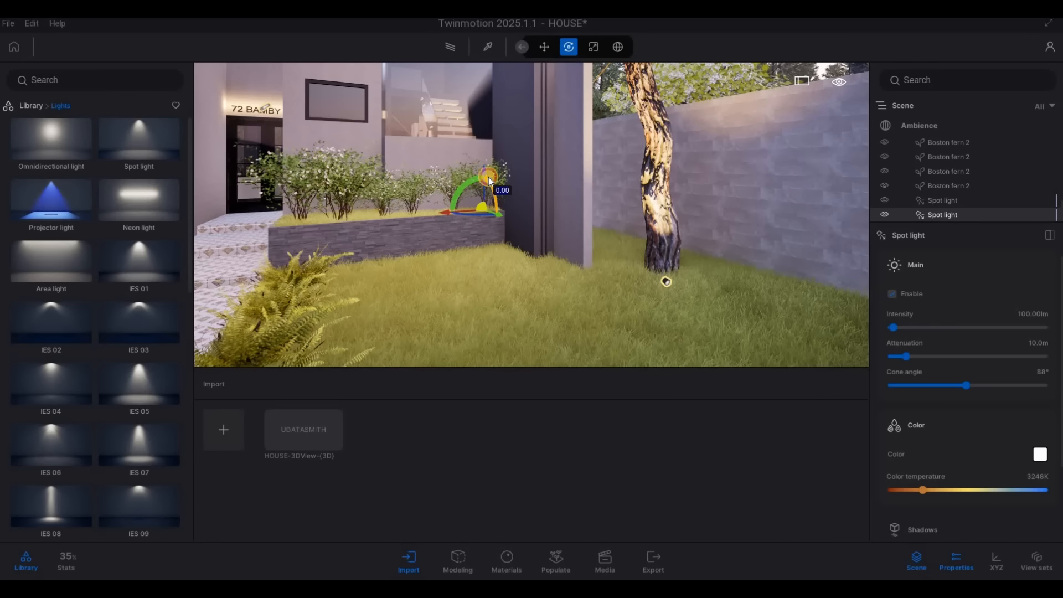
# Step: Tilt the planter light 20 degrees downward and lower it onto the planter
pyautogui.moveTo(488, 177); pyautogui.dragTo(513, 271)
pyautogui.press('a')
pyautogui.press('w')
pyautogui.press('q')
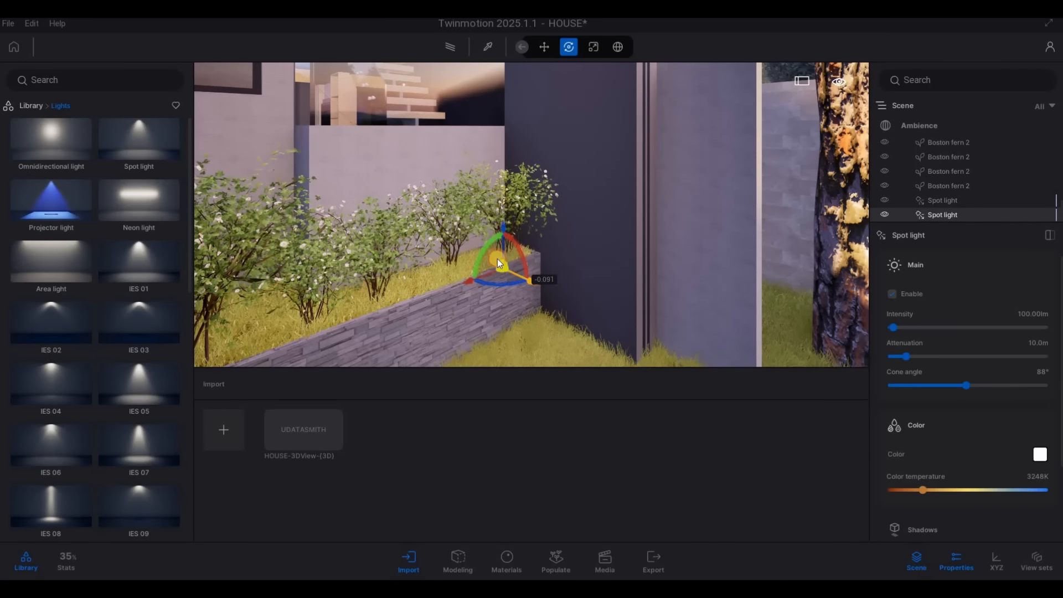
pyautogui.moveTo(530, 277); pyautogui.dragTo(501, 220)
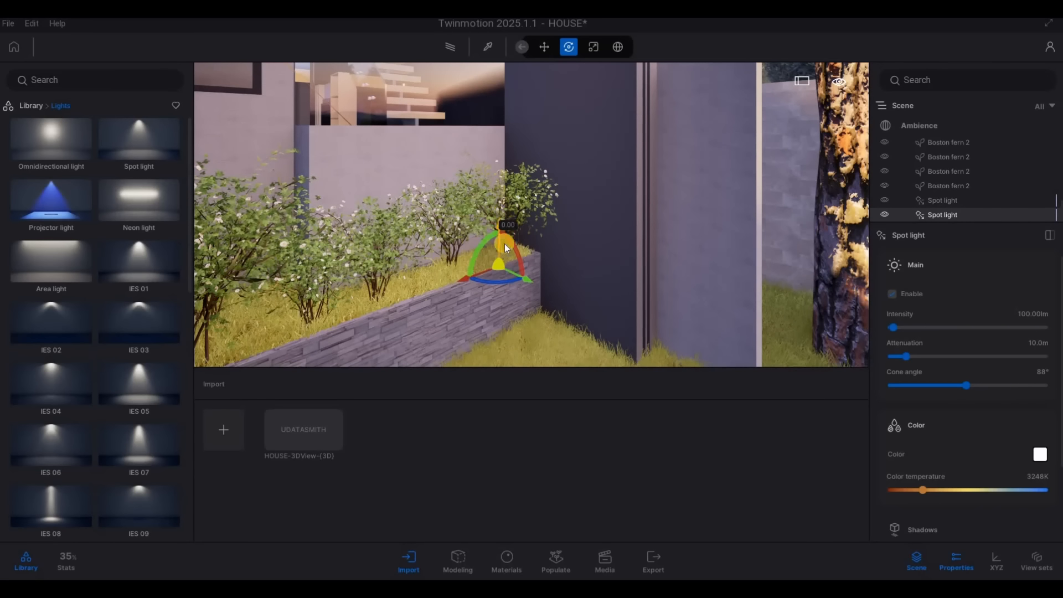
pyautogui.press('a')
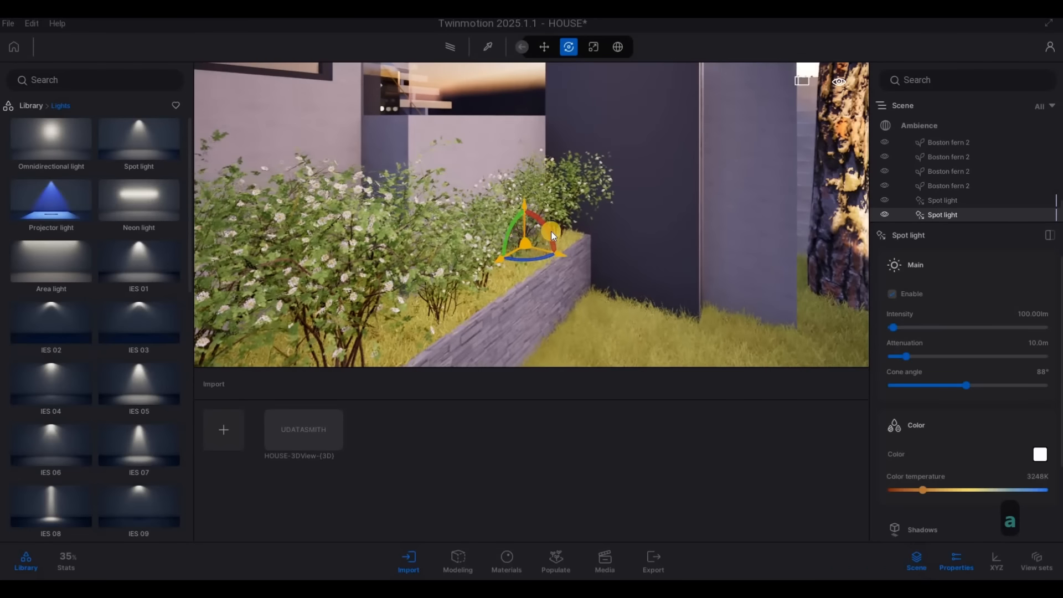
pyautogui.moveTo(540, 217); pyautogui.dragTo(646, 277)
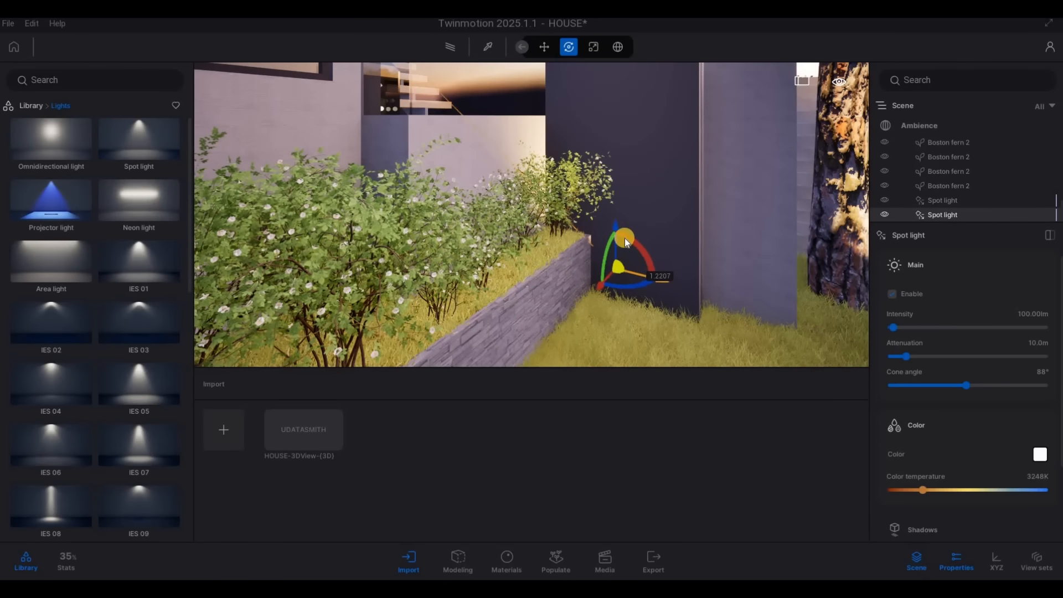
pyautogui.moveTo(624, 239)
pyautogui.mouseDown()
pyautogui.moveTo(616, 230)
pyautogui.moveTo(623, 260)
pyautogui.mouseUp()
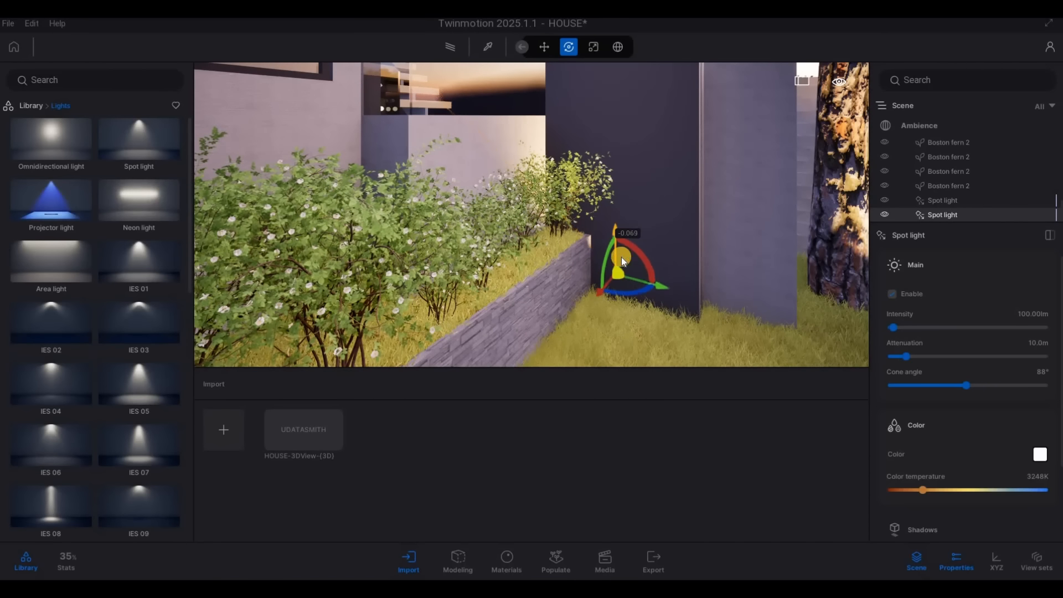
# Step: Slide the light along the planter toward the wall and aim its beam up the wall
pyautogui.press('d')
pyautogui.press('d')
pyautogui.press('d')
pyautogui.press('d')
pyautogui.press('d')
pyautogui.press('d')
pyautogui.press('d')
pyautogui.press('d')
pyautogui.moveTo(698, 294); pyautogui.dragTo(487, 289, button='right')
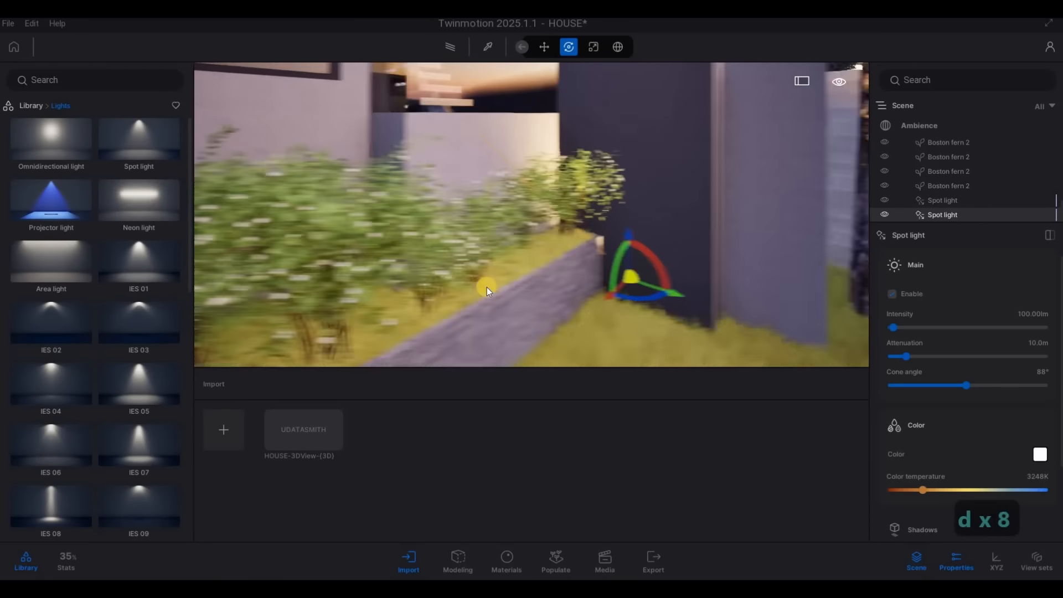
pyautogui.press('d')
pyautogui.press('d')
pyautogui.press('d')
pyautogui.press('d')
pyautogui.press('d')
pyautogui.press('s')
pyautogui.moveTo(321, 295); pyautogui.dragTo(250, 302)
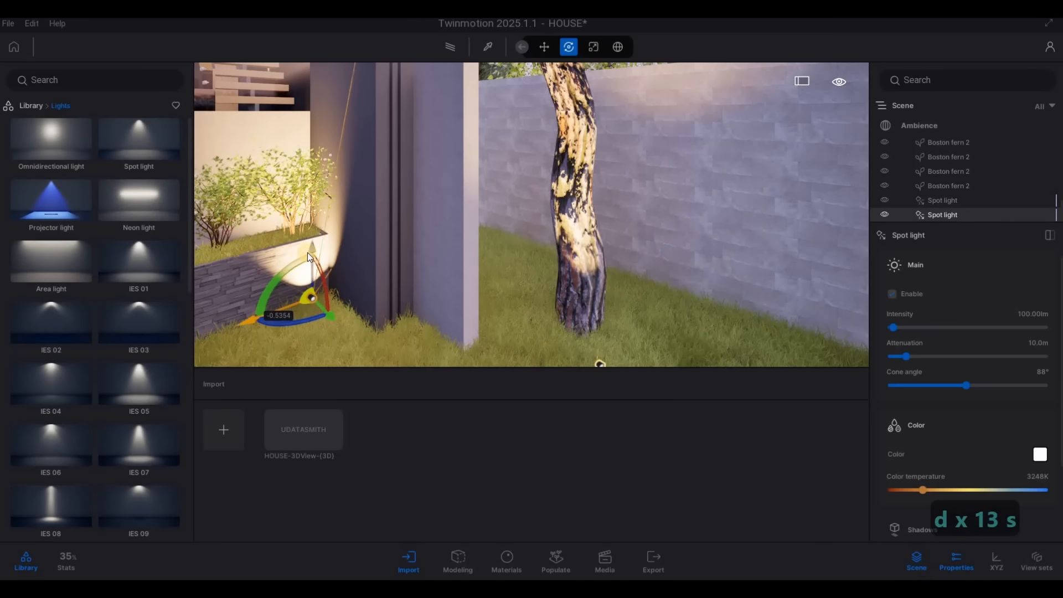
pyautogui.moveTo(309, 252); pyautogui.dragTo(321, 286)
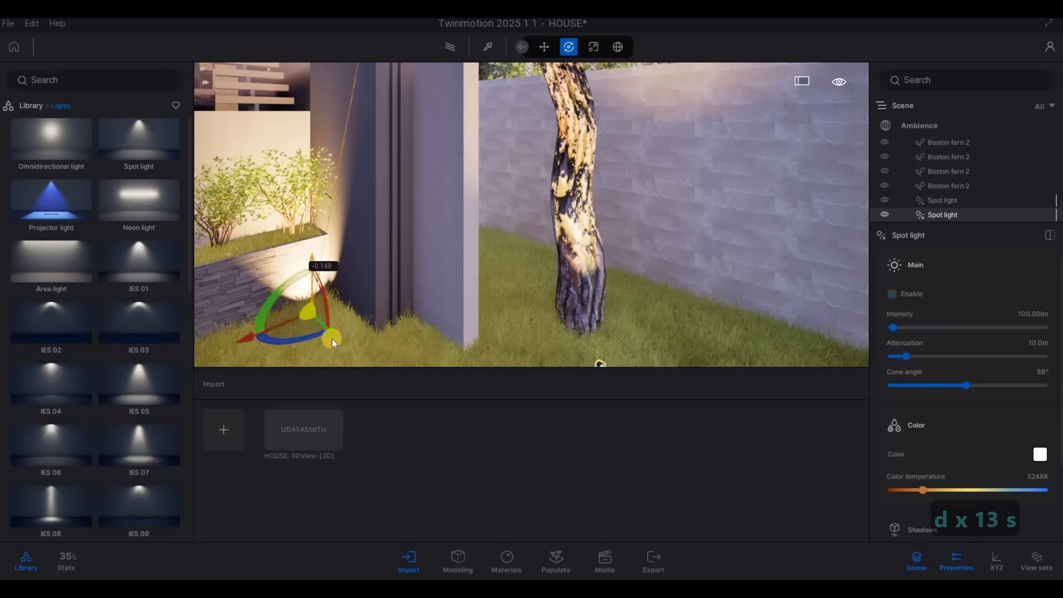
pyautogui.moveTo(333, 342); pyautogui.dragTo(1008, 318)
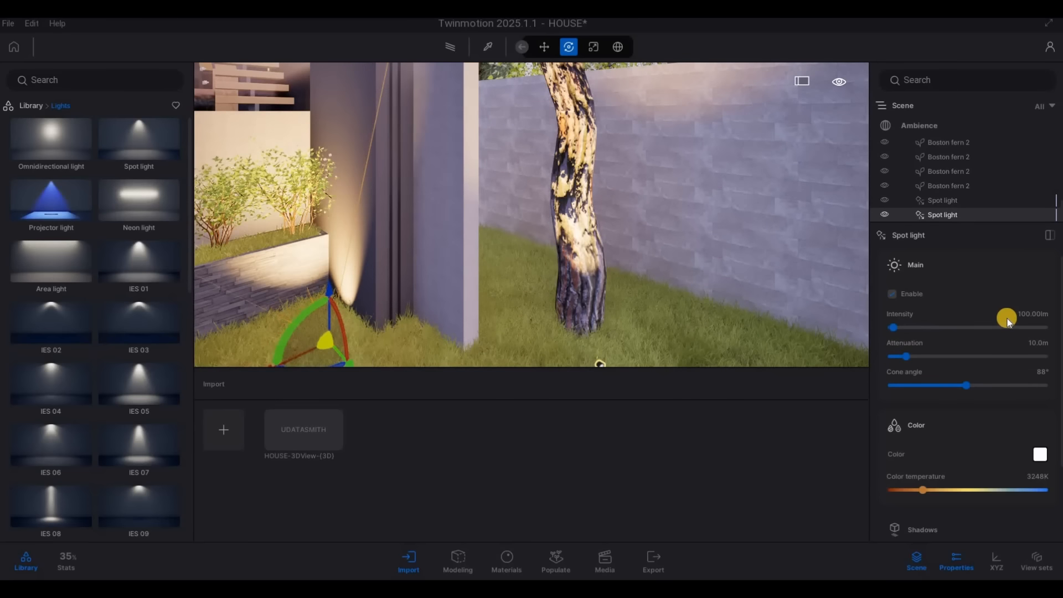
# Step: Dim the planter spot light to 10 lm
pyautogui.click(1054, 314)
pyautogui.write('10')
pyautogui.press('Return')
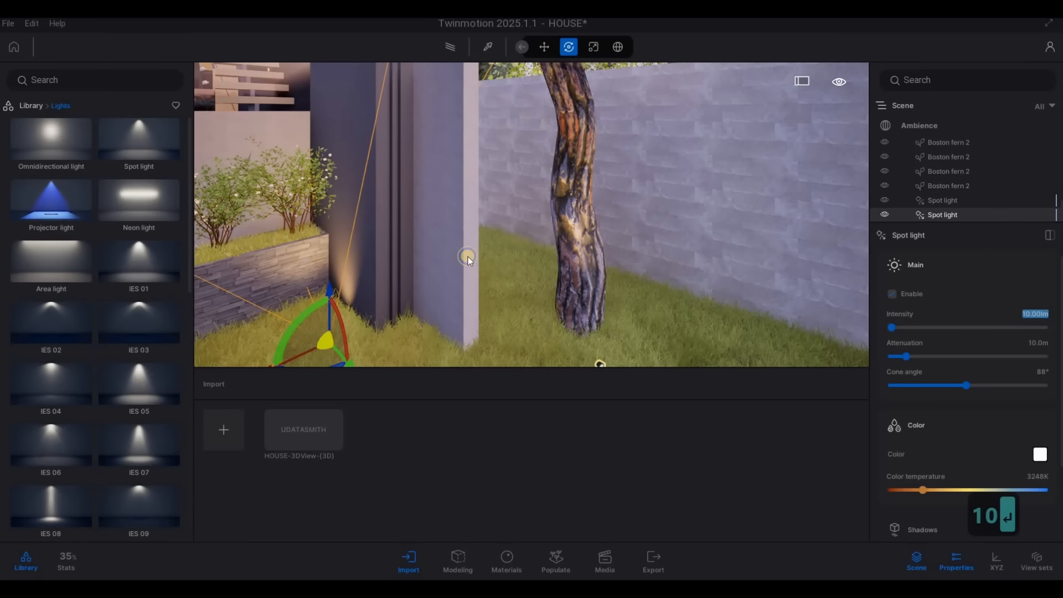
pyautogui.moveTo(436, 290); pyautogui.dragTo(318, 301, button='right')
# Step: Make two instanced copies of the spot light, each placed farther left along the lawn
pyautogui.press('s')
pyautogui.press('d')
pyautogui.keyDown('alt'); pyautogui.moveTo(394, 298); pyautogui.dragTo(269, 301); pyautogui.keyUp('alt')
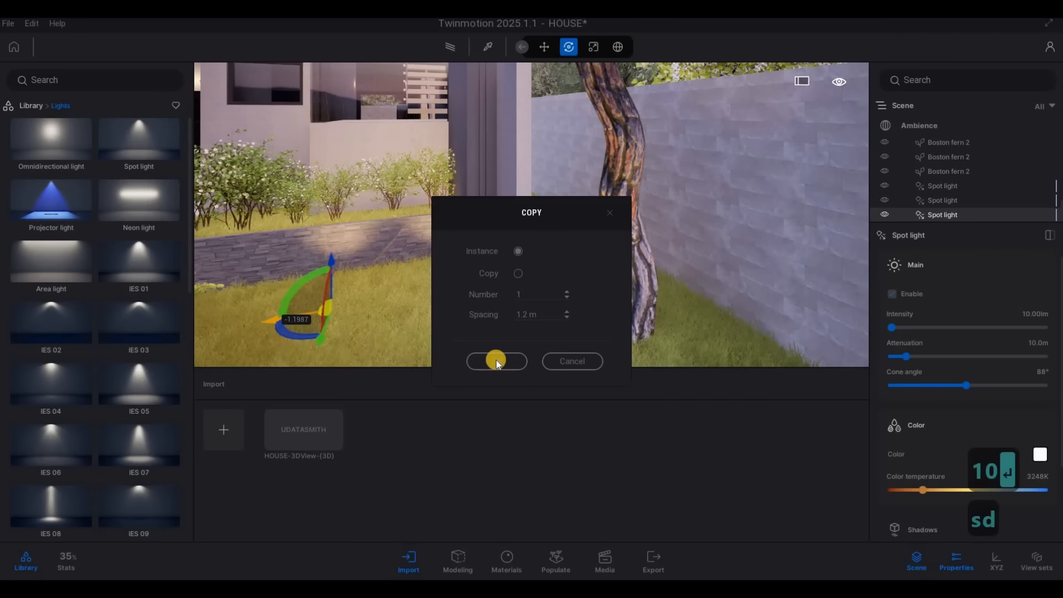
pyautogui.click(496, 361)
pyautogui.moveTo(506, 303); pyautogui.dragTo(542, 271, button='right')
pyautogui.press('s')
pyautogui.press('a')
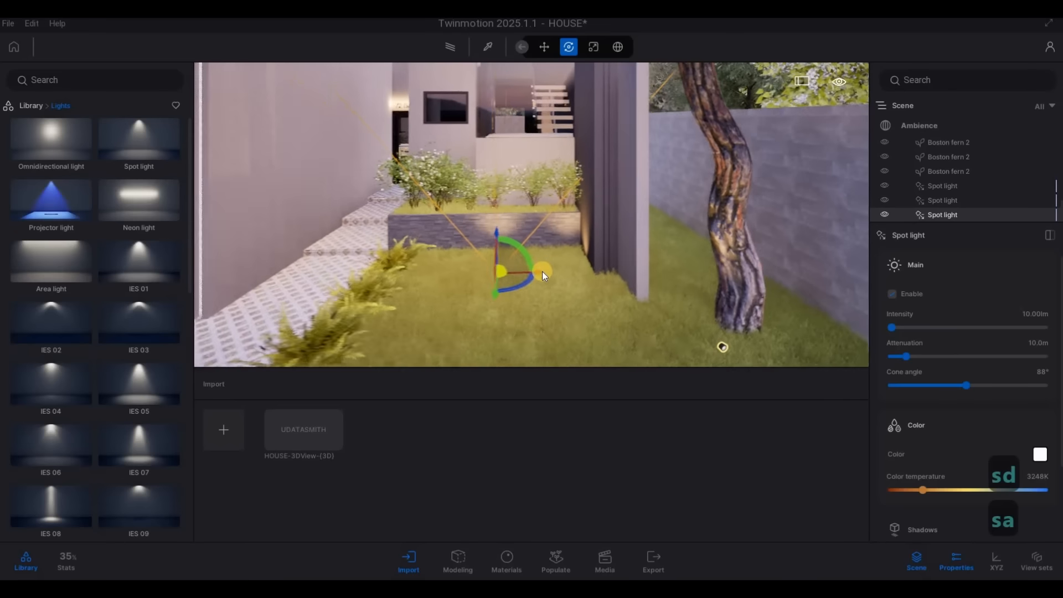
pyautogui.keyDown('alt'); pyautogui.moveTo(473, 268); pyautogui.dragTo(415, 292); pyautogui.keyUp('alt')
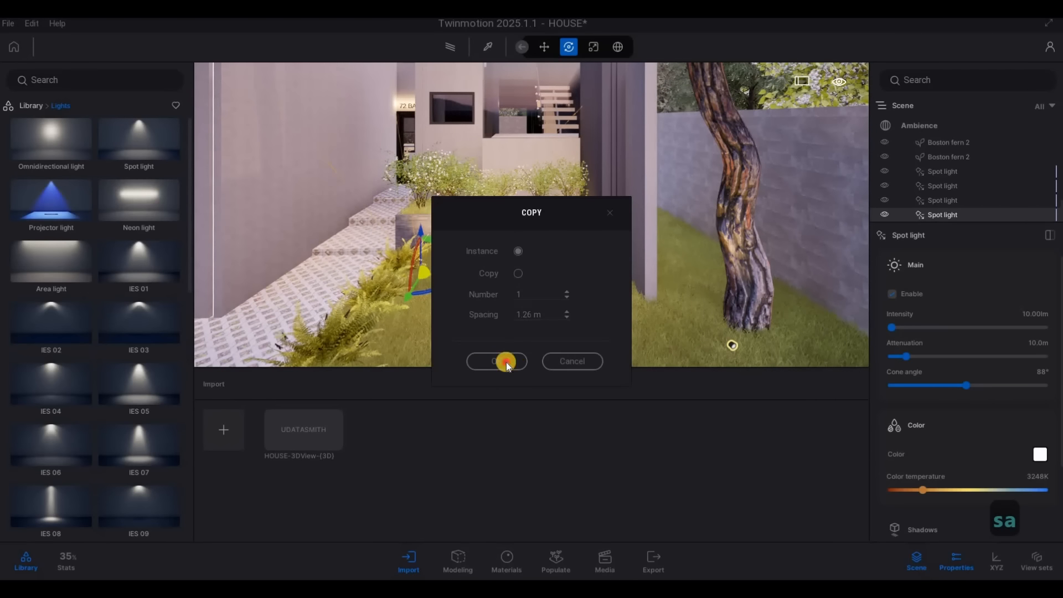
pyautogui.click(496, 360)
# Step: Pull the camera back to frame the house front and view it path-traced
pyautogui.press('s')
pyautogui.press('e')
pyautogui.press('s')
pyautogui.moveTo(716, 168); pyautogui.dragTo(534, 191, button='right')
pyautogui.press('q')
pyautogui.press('a')
pyautogui.press('e')
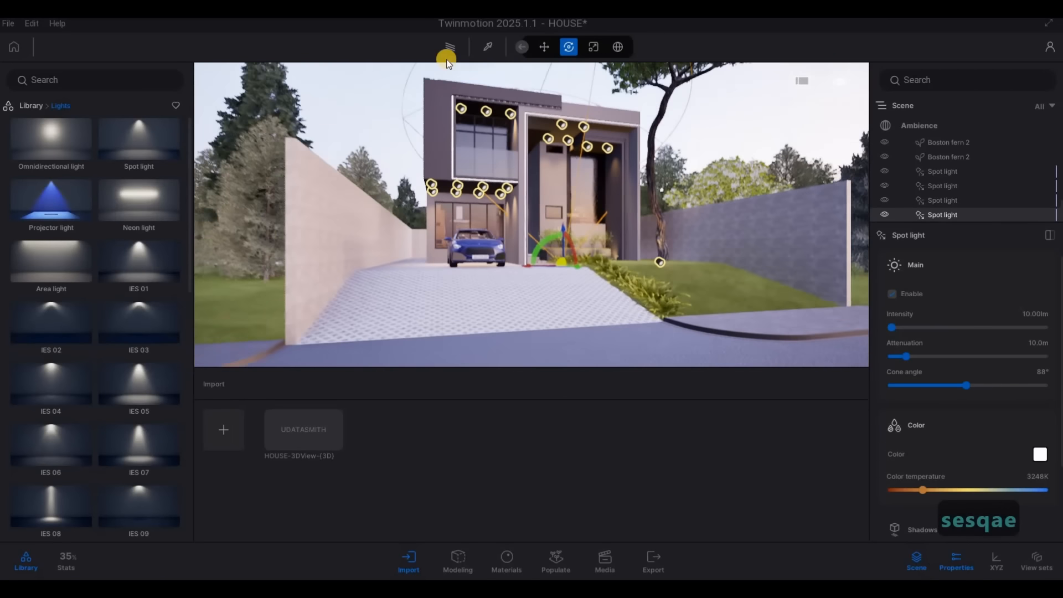
pyautogui.click(451, 43)
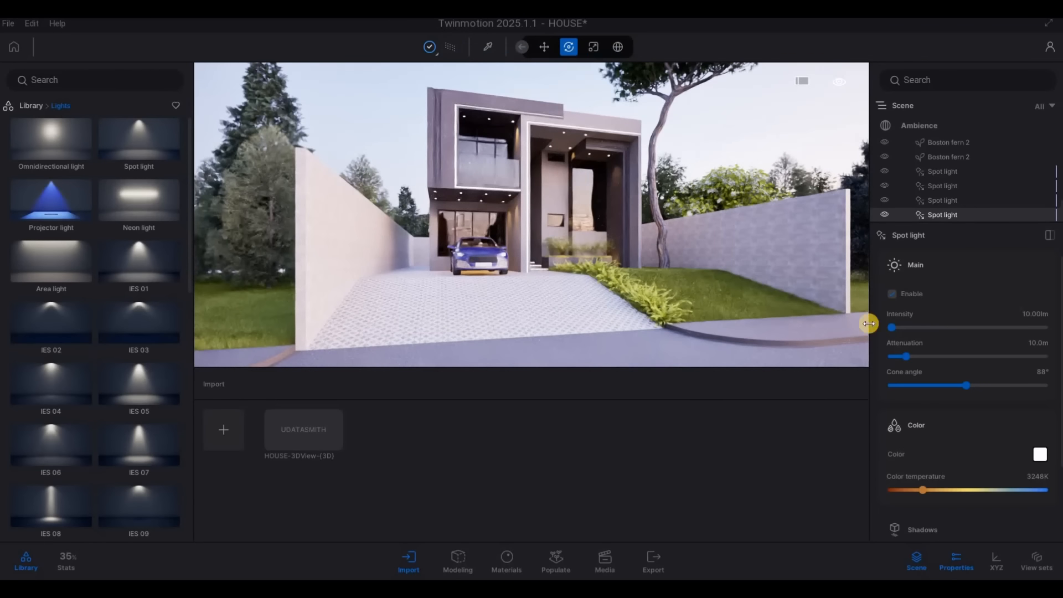
# Step: In the realtime preview, dim the Ambience HDRI intensity to 0.36
pyautogui.click(431, 47)
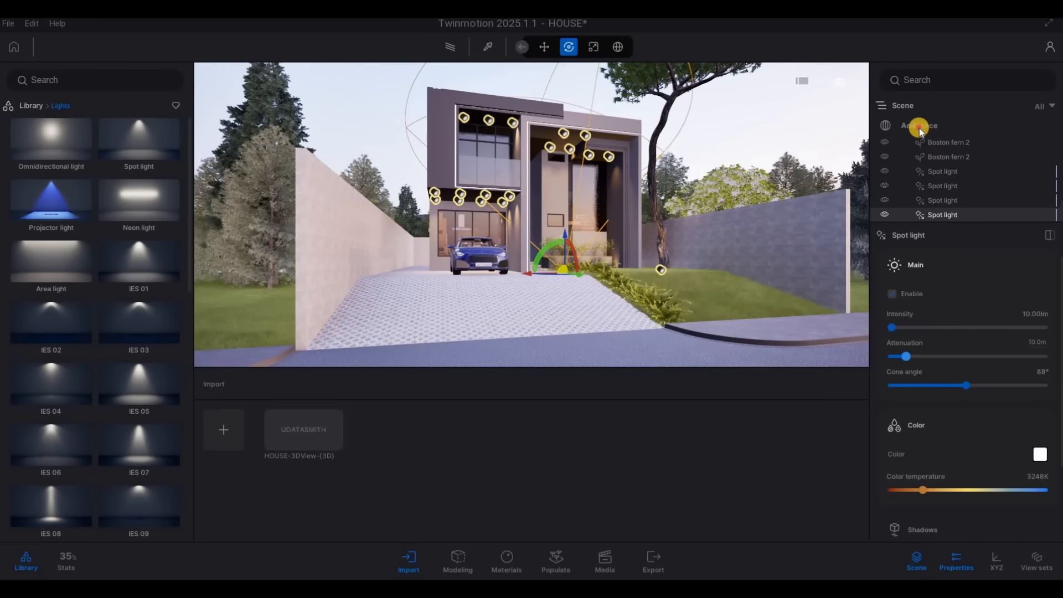
pyautogui.click(919, 127)
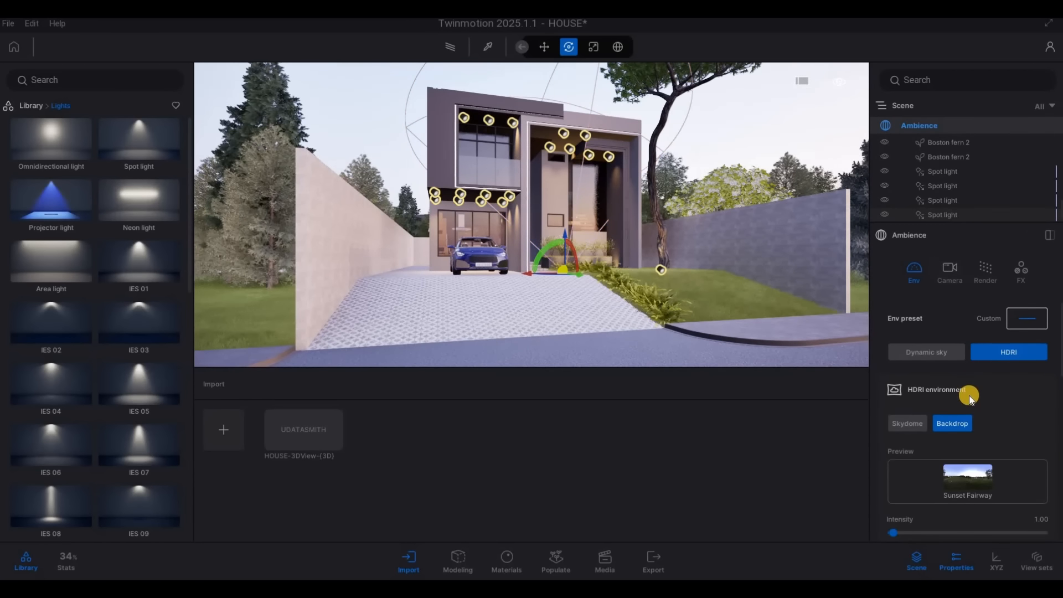
pyautogui.scroll(-3, 968, 404)
pyautogui.scroll(-1, 974, 333)
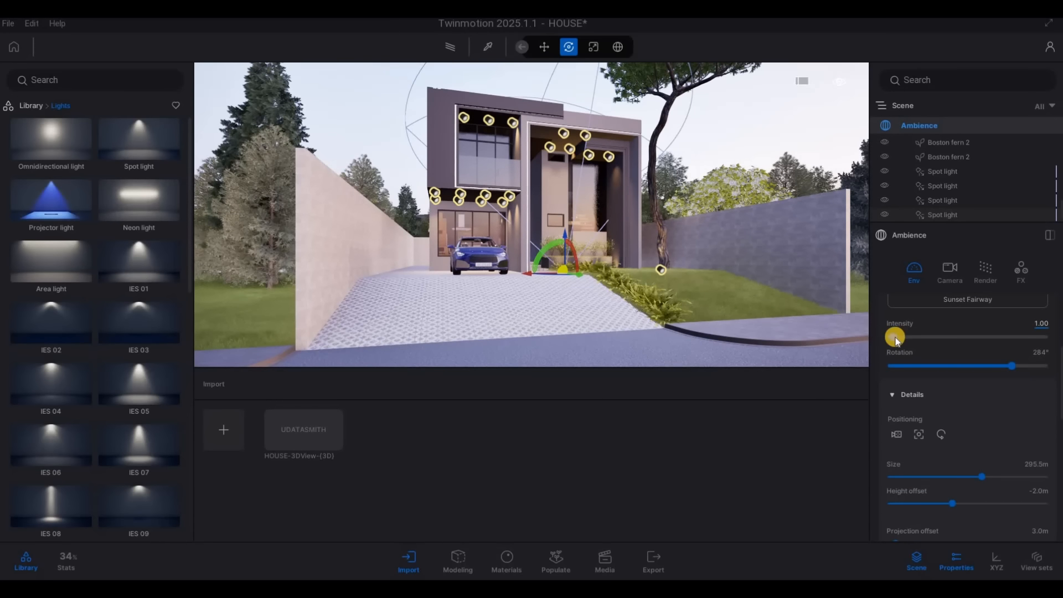
pyautogui.moveTo(893, 337); pyautogui.dragTo(892, 339)
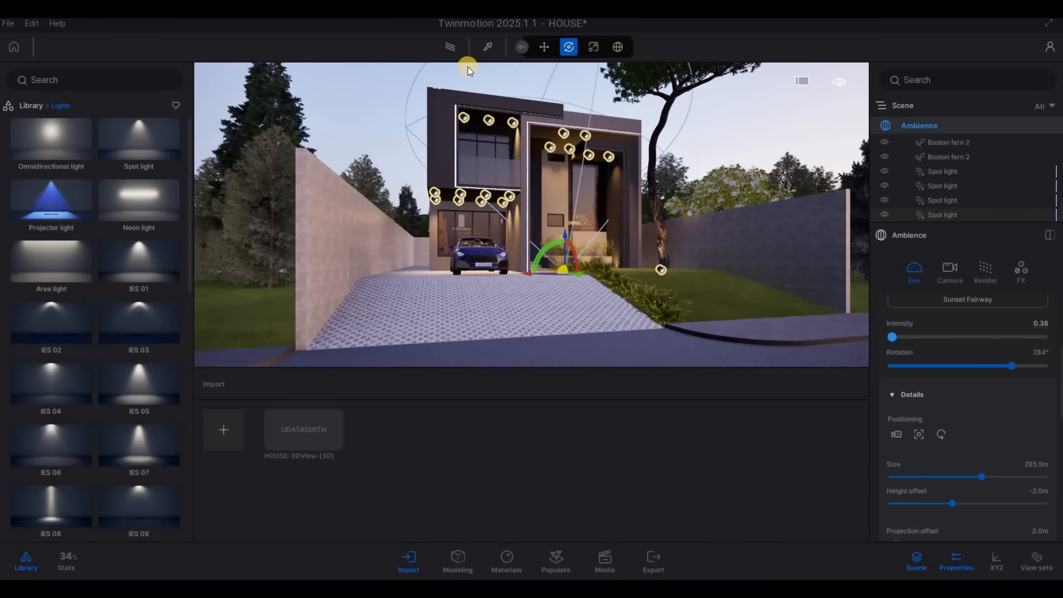
# Step: In the path-traced preview, set the HDRI intensity to 0.50
pyautogui.click(443, 51)
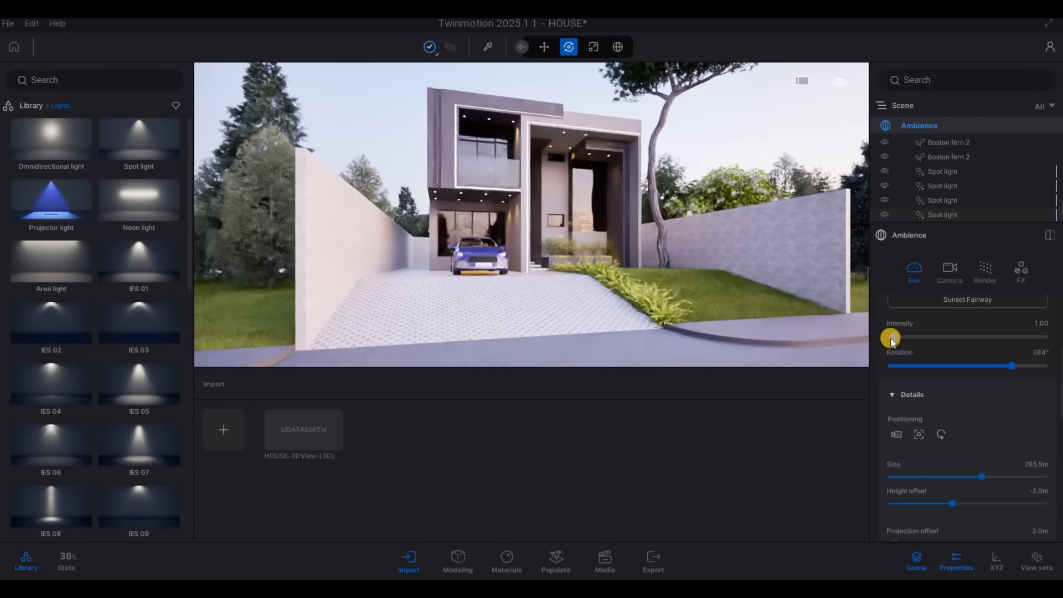
pyautogui.click(889, 338)
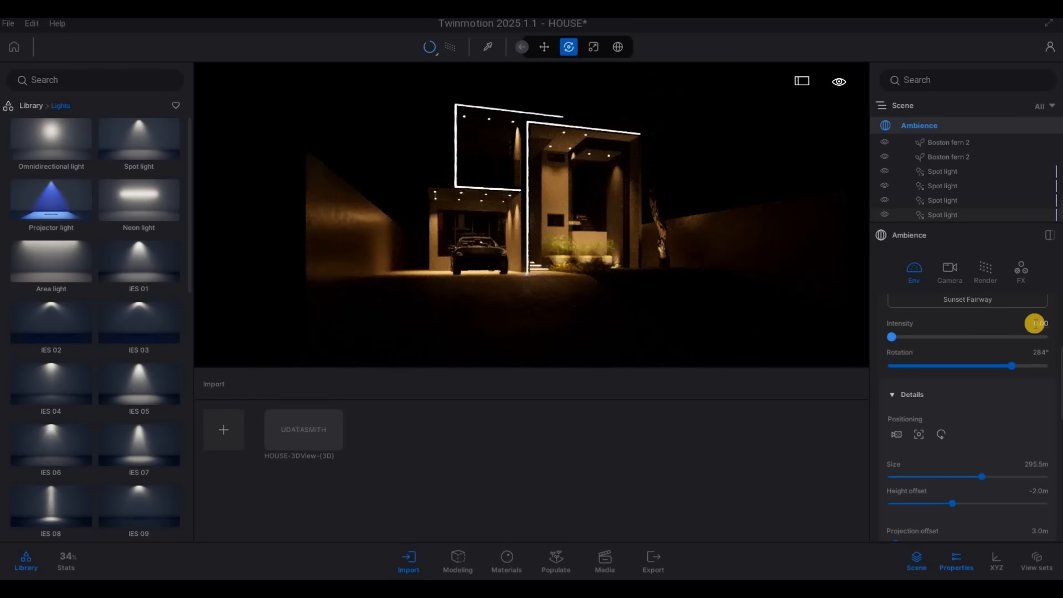
pyautogui.click(1029, 335)
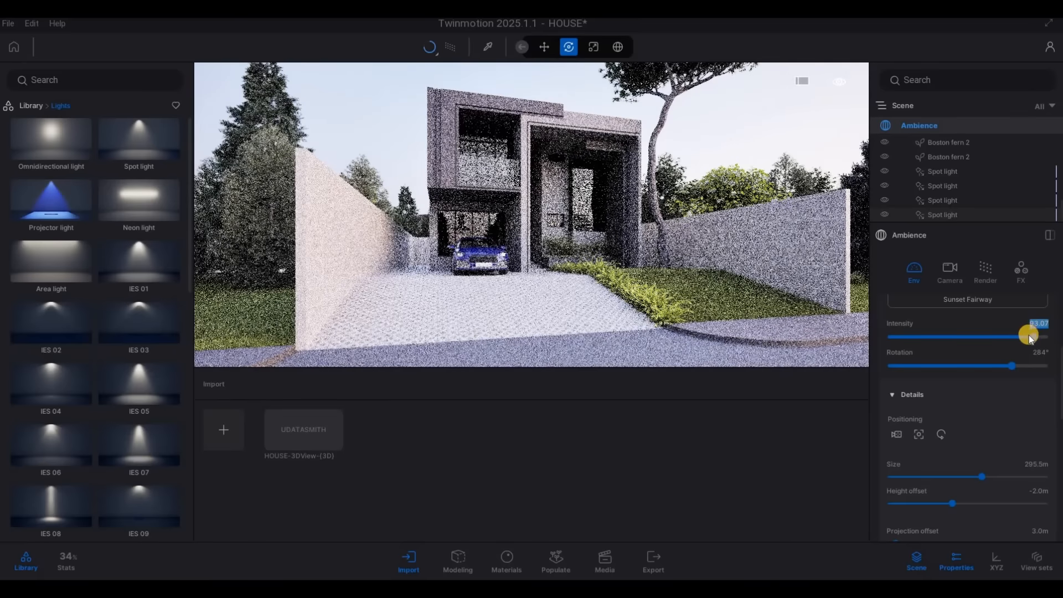
pyautogui.write('50')
pyautogui.press('Return')
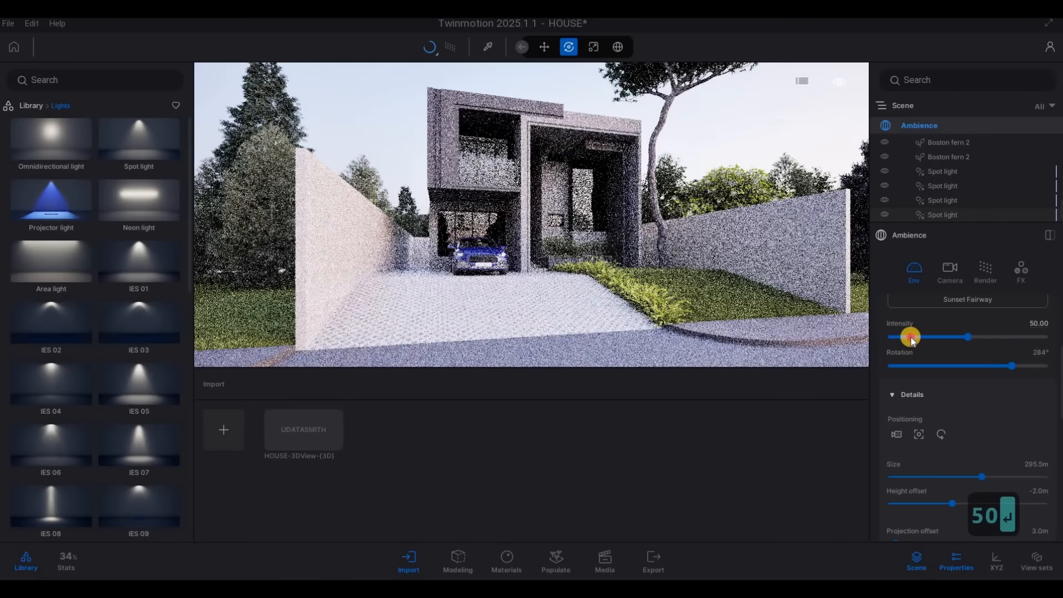
pyautogui.moveTo(967, 337); pyautogui.dragTo(942, 337)
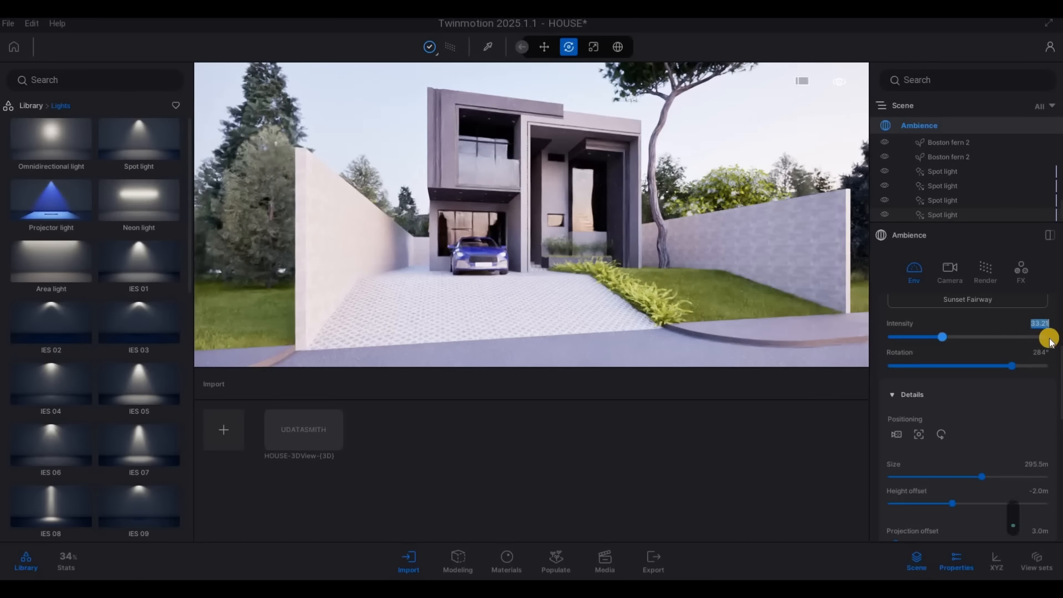
pyautogui.write('.50')
pyautogui.press('Return')
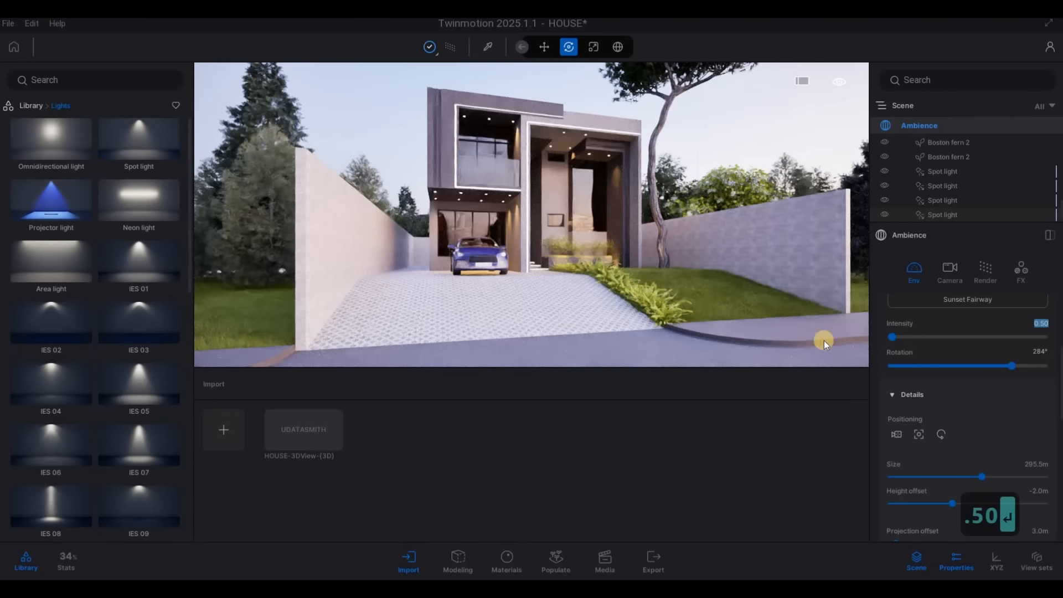
pyautogui.click(643, 258)
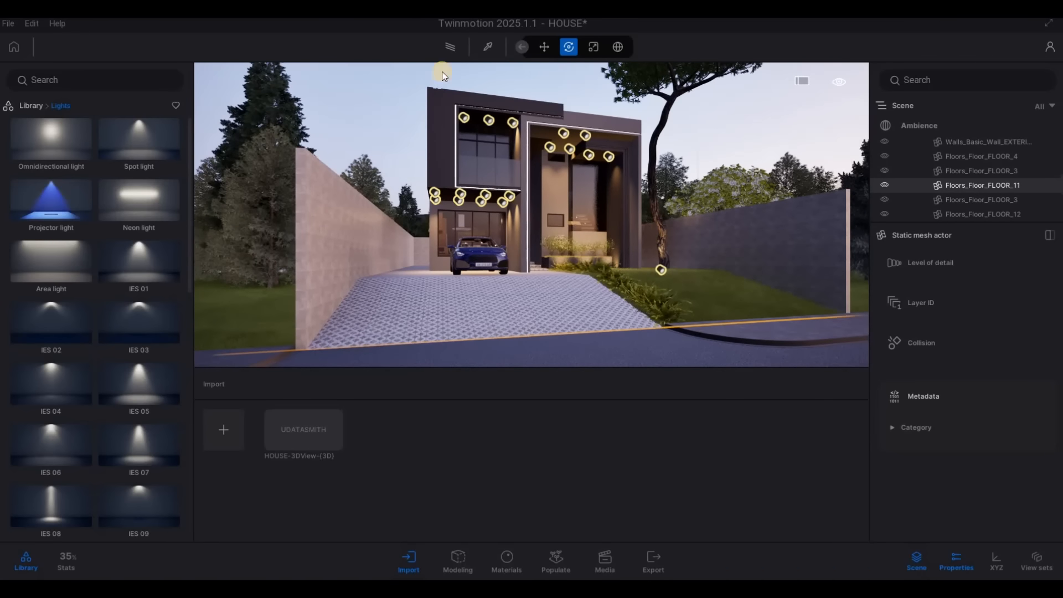
# Step: Toggle path tracing, slide toward a frontal view, and reselect Ambience in the Scene list
pyautogui.click(451, 48)
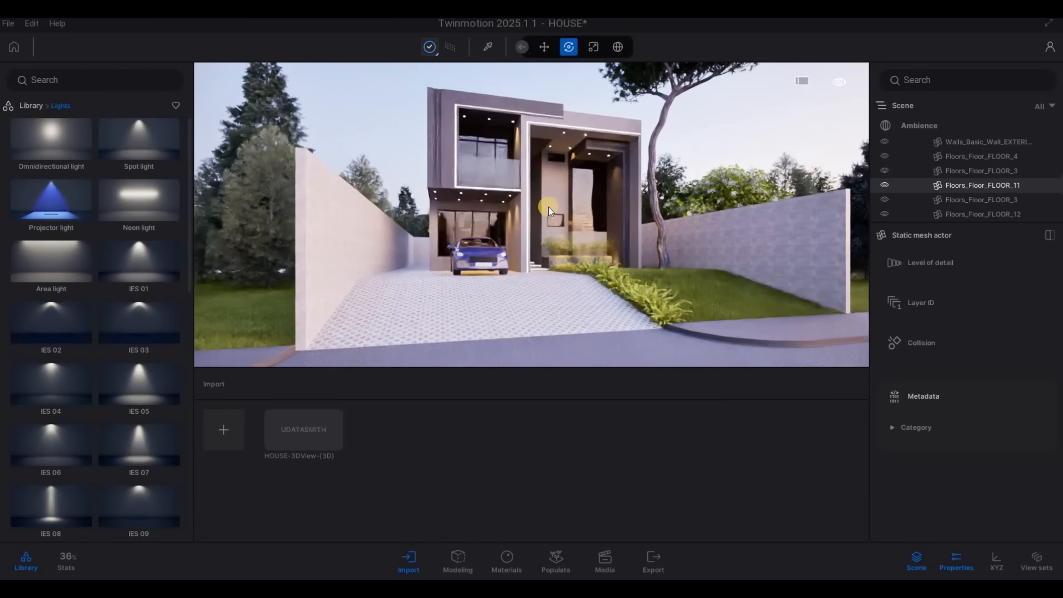
pyautogui.moveTo(548, 207); pyautogui.dragTo(550, 205)
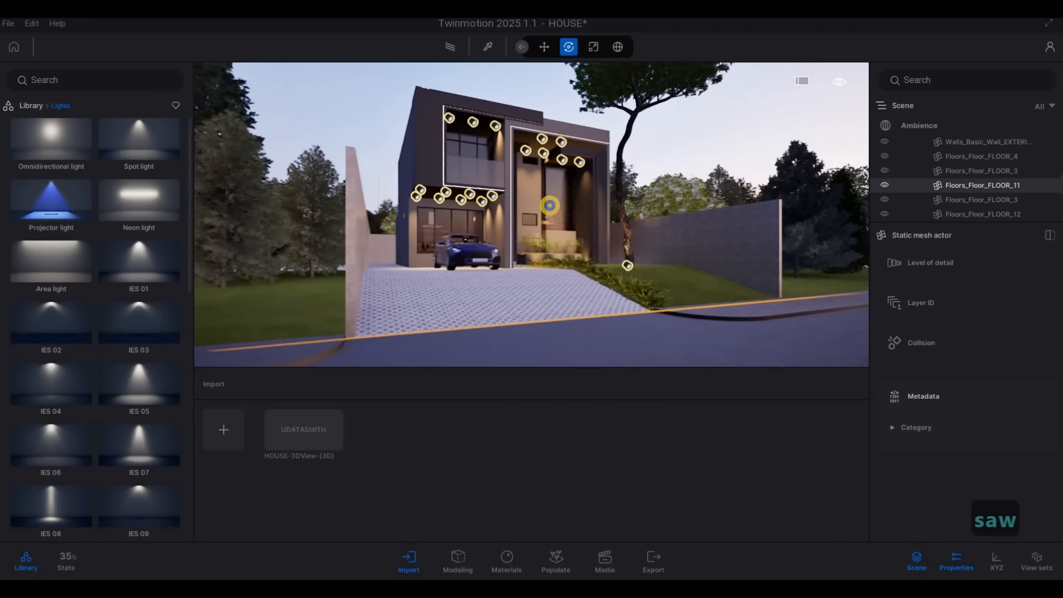
pyautogui.press('d')
pyautogui.press('d')
pyautogui.press('d')
pyautogui.press('d')
pyautogui.press('d')
pyautogui.press('d')
pyautogui.press('d')
pyautogui.press('d')
pyautogui.press('d')
pyautogui.press('d')
pyautogui.press('d')
pyautogui.press('d')
pyautogui.press('d')
pyautogui.press('a')
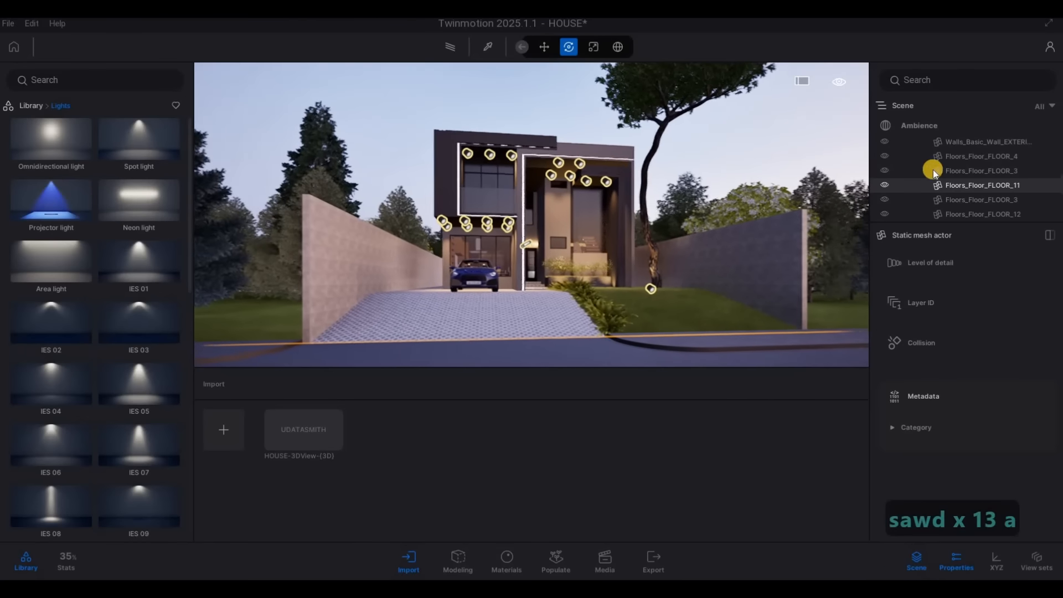
pyautogui.click(906, 126)
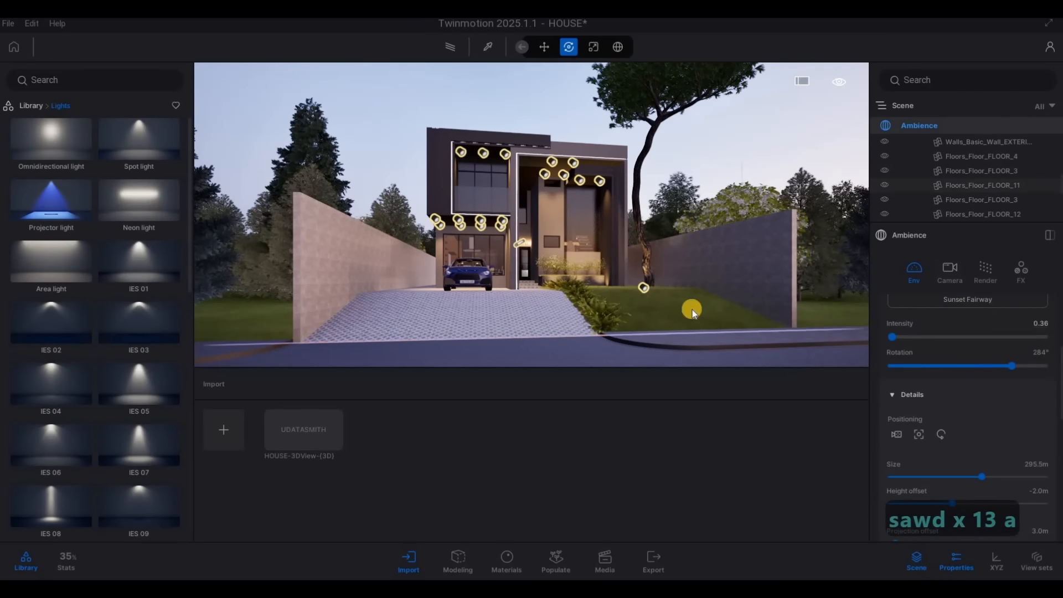
# Step: Fly the camera to a straight-on view of the lit house front
pyautogui.moveTo(583, 264); pyautogui.dragTo(670, 289, button='right')
pyautogui.press('a')
pyautogui.press('a')
pyautogui.press('w')
pyautogui.press('a')
pyautogui.press('e')
pyautogui.press('s')
pyautogui.press('q')
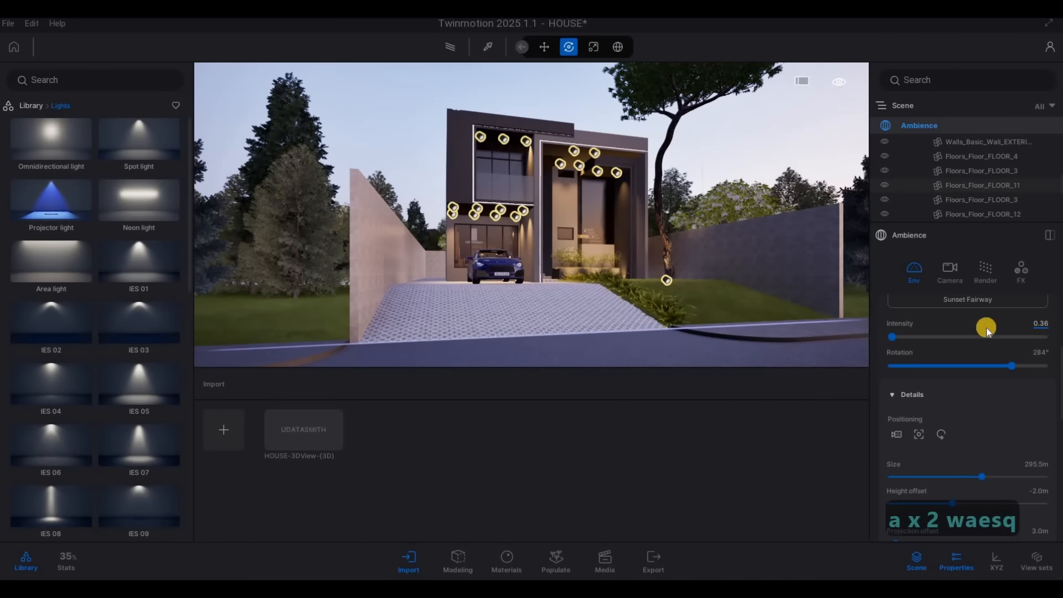
# Step: Set the path-traced HDRI intensity to 0.36
pyautogui.click(449, 46)
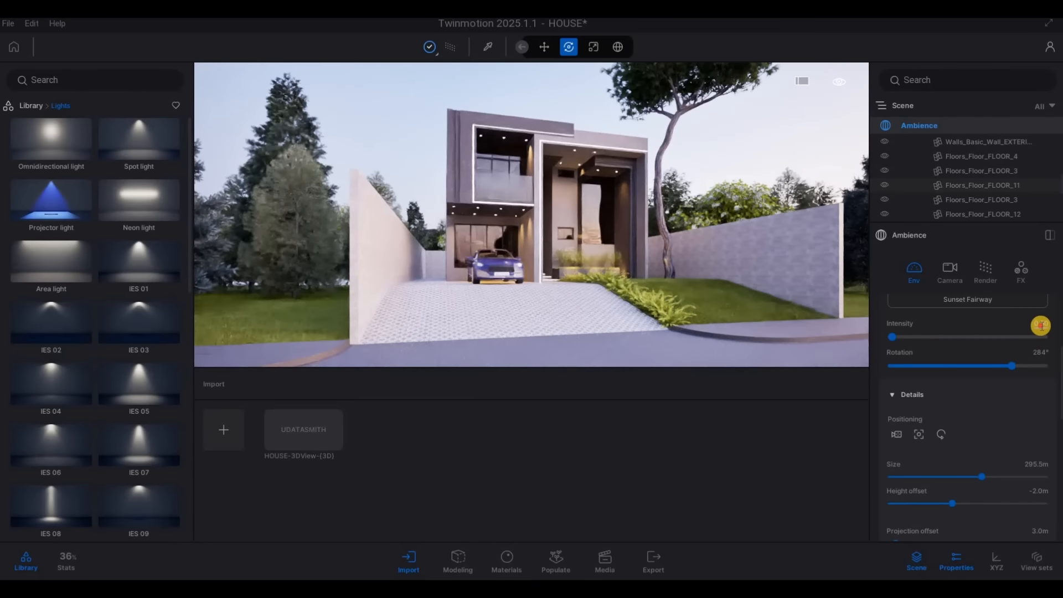
pyautogui.write('36')
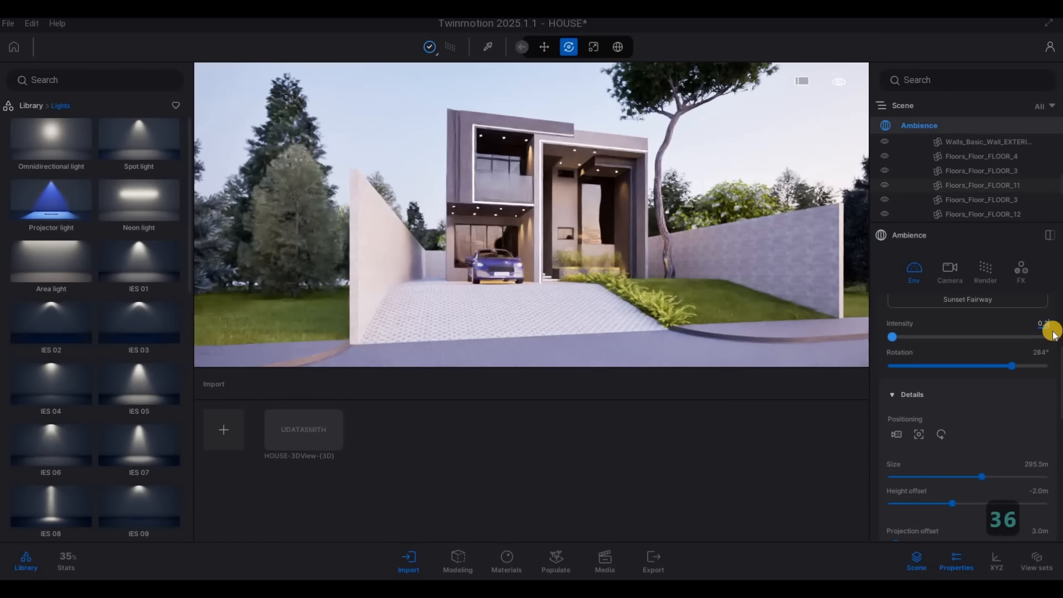
pyautogui.press('Return')
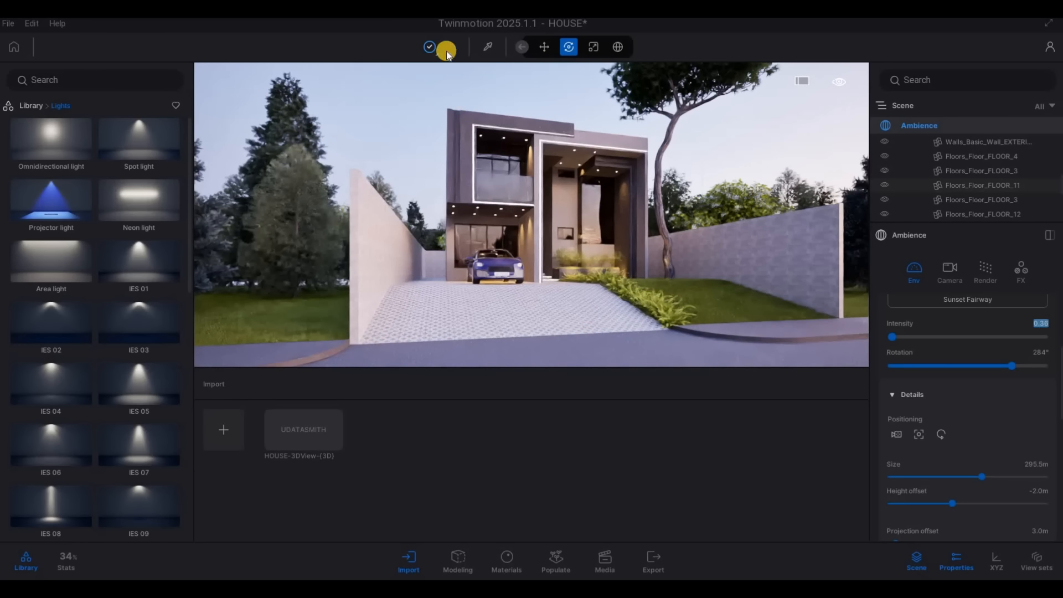
# Step: Return the library to its top-level categories and open Vegetation
pyautogui.press('a')
pyautogui.press('q')
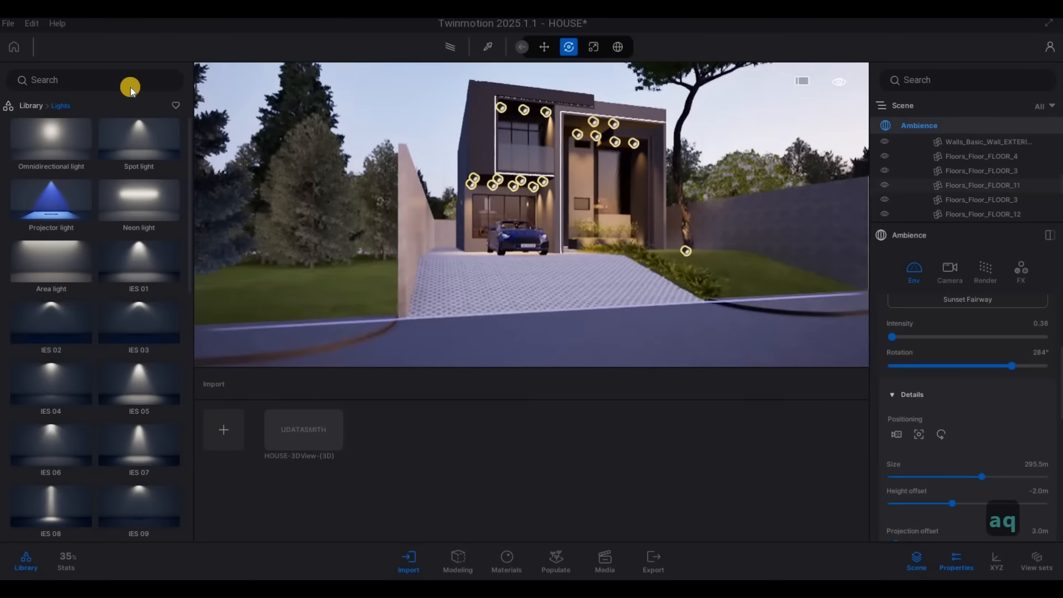
pyautogui.press('a')
pyautogui.press('s')
pyautogui.rightClick(129, 148)
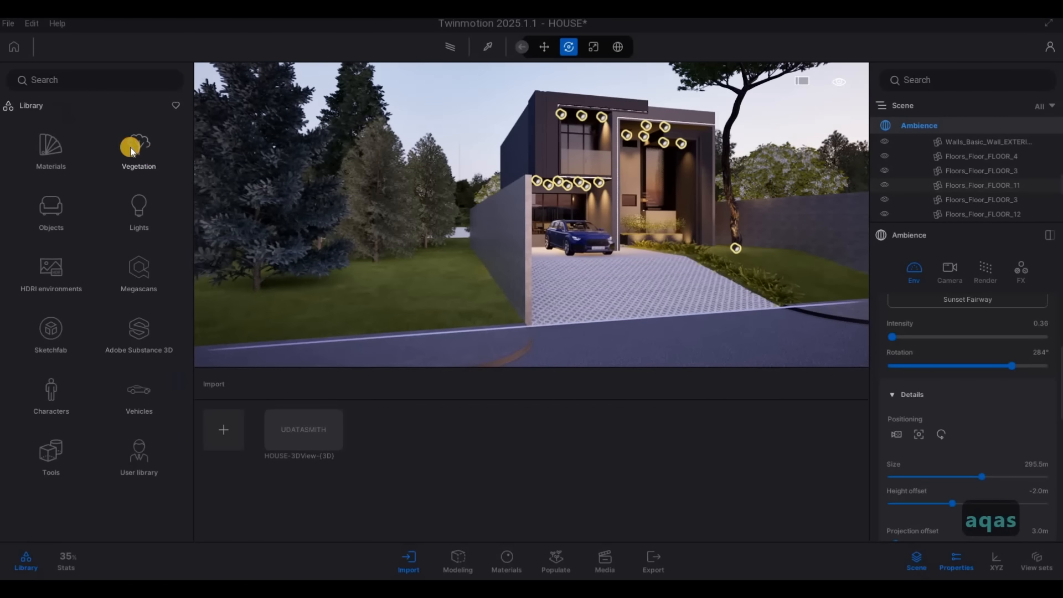
pyautogui.click(150, 154)
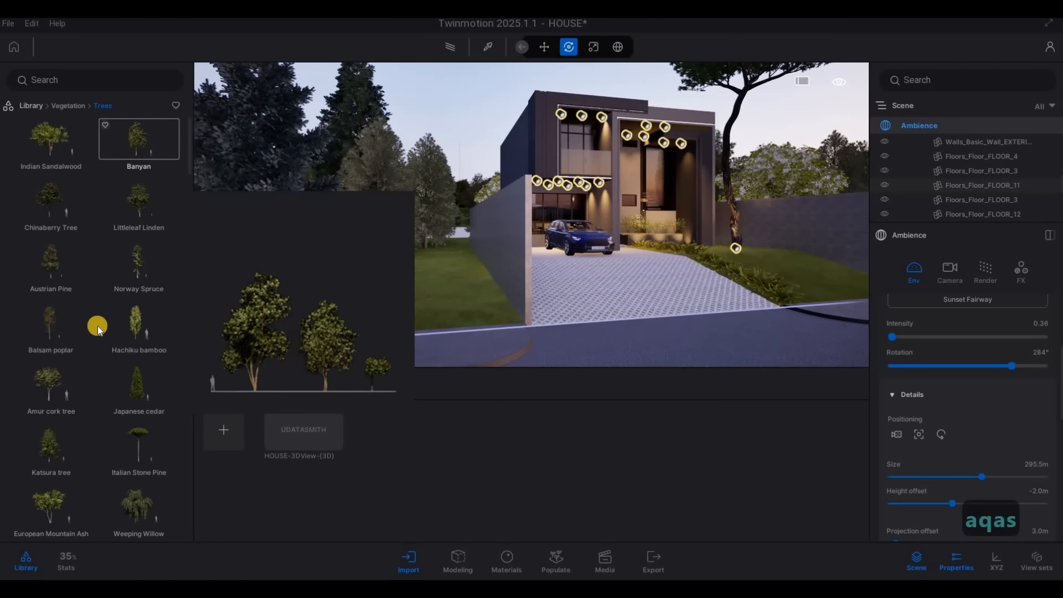
pyautogui.scroll(-1, 72, 341)
pyautogui.scroll(-2, 61, 327)
# Step: Drag trees from the library onto the lawn, including a Vine maple
pyautogui.moveTo(55, 303); pyautogui.dragTo(433, 268)
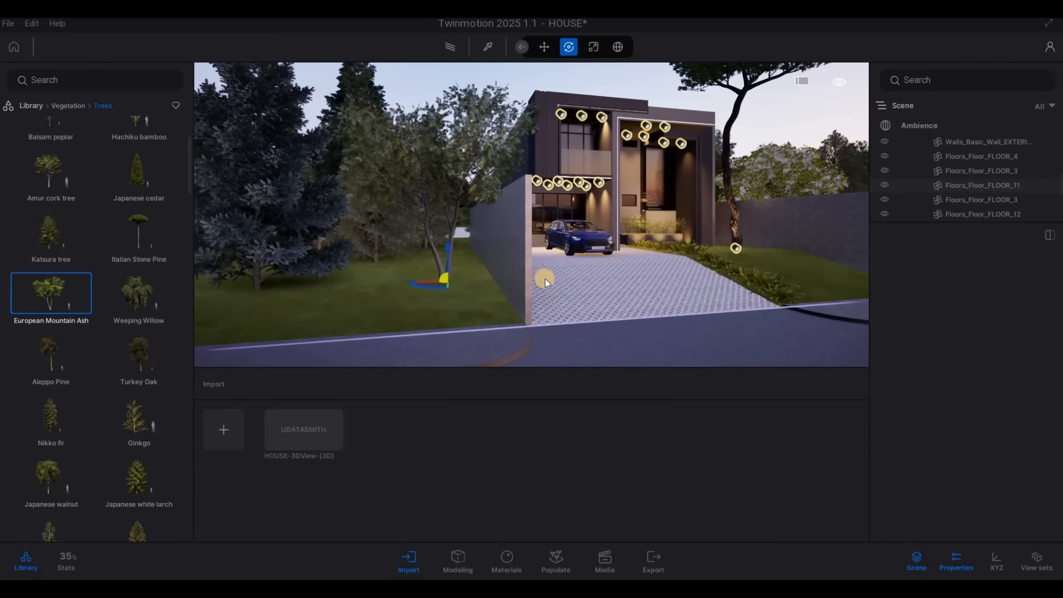
pyautogui.press('d')
pyautogui.press('d')
pyautogui.press('d')
pyautogui.press('d')
pyautogui.press('d')
pyautogui.press('d')
pyautogui.press('d')
pyautogui.press('d')
pyautogui.press('d')
pyautogui.press('d')
pyautogui.press('d')
pyautogui.press('d')
pyautogui.press('d')
pyautogui.press('d')
pyautogui.press('d')
pyautogui.press('d')
pyautogui.press('d')
pyautogui.press('d')
pyautogui.press('d')
pyautogui.press('d')
pyautogui.press('d')
pyautogui.press('d')
pyautogui.press('d')
pyautogui.press('d')
pyautogui.press('d')
pyautogui.press('d')
pyautogui.press('d')
pyautogui.press('d')
pyautogui.press('d')
pyautogui.press('d')
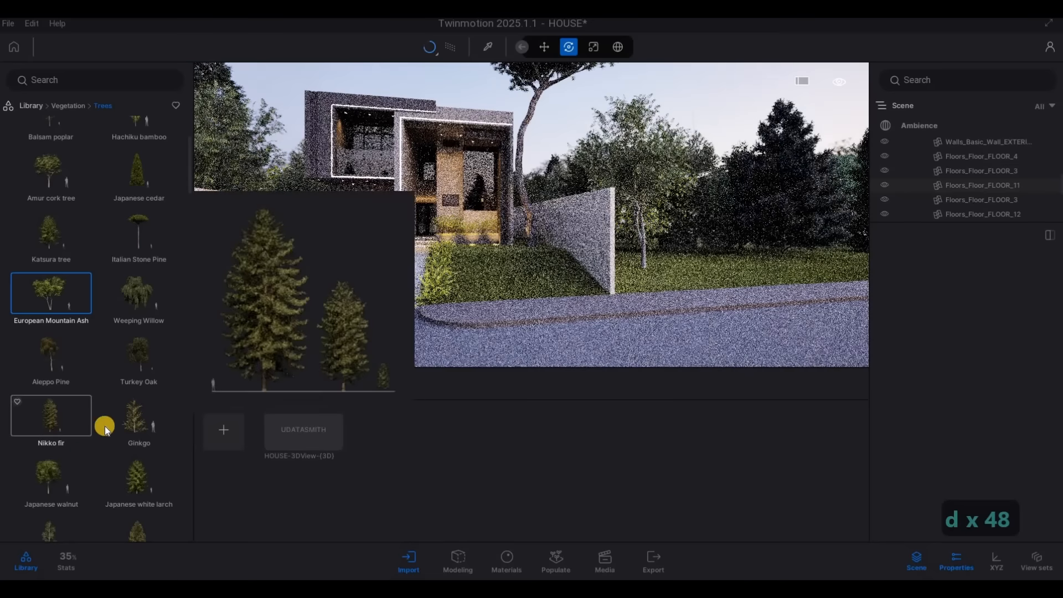
pyautogui.scroll(-3, 74, 369)
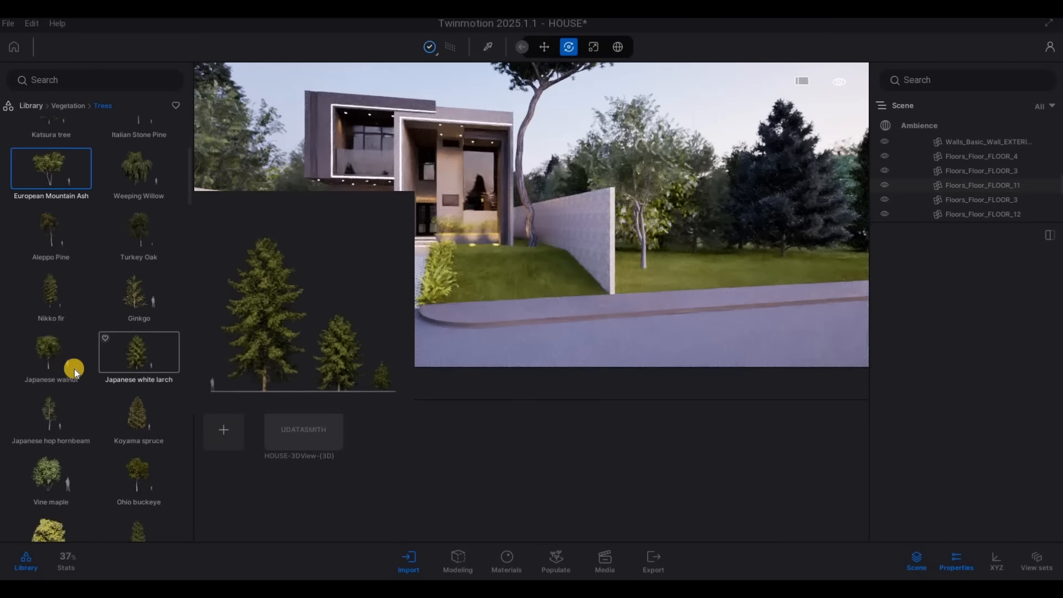
pyautogui.moveTo(58, 440); pyautogui.dragTo(729, 259)
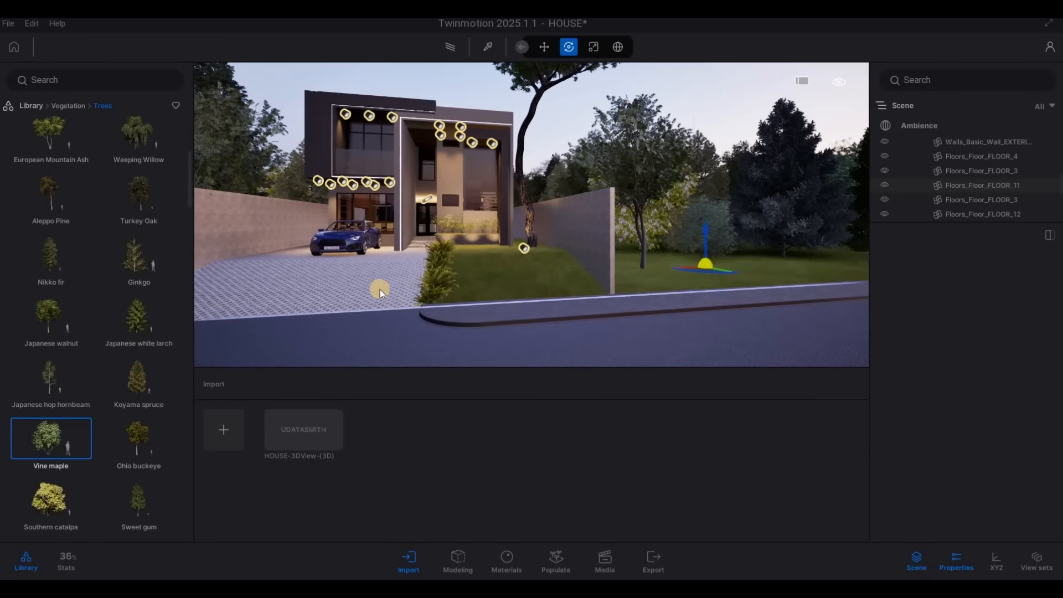
pyautogui.press('a')
pyautogui.press('a')
pyautogui.press('a')
pyautogui.press('a')
pyautogui.press('a')
pyautogui.press('a')
pyautogui.press('a')
pyautogui.press('a')
pyautogui.press('a')
pyautogui.press('a')
pyautogui.press('a')
pyautogui.press('a')
pyautogui.press('a')
pyautogui.press('a')
pyautogui.press('a')
pyautogui.press('a')
pyautogui.press('a')
pyautogui.press('a')
pyautogui.press('a')
pyautogui.press('a')
pyautogui.press('a')
pyautogui.press('a')
pyautogui.press('a')
pyautogui.press('a')
pyautogui.press('a')
pyautogui.press('a')
pyautogui.press('a')
pyautogui.press('a')
pyautogui.press('a')
pyautogui.press('a')
pyautogui.press('a')
pyautogui.press('a')
pyautogui.press('a')
pyautogui.press('a')
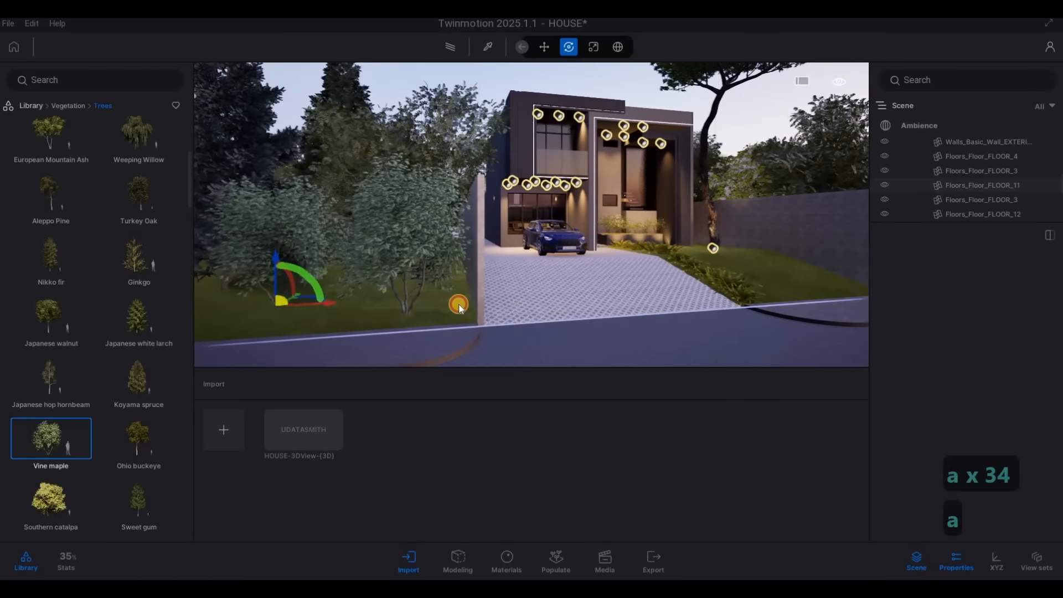
pyautogui.press('d')
pyautogui.press('d')
pyautogui.press('d')
pyautogui.press('d')
pyautogui.press('d')
pyautogui.press('d')
pyautogui.press('d')
pyautogui.press('d')
pyautogui.press('d')
pyautogui.press('d')
pyautogui.press('d')
pyautogui.press('d')
pyautogui.press('d')
pyautogui.press('d')
pyautogui.press('d')
pyautogui.press('d')
pyautogui.press('d')
pyautogui.press('d')
pyautogui.press('d')
pyautogui.press('d')
pyautogui.press('d')
pyautogui.press('d')
pyautogui.press('d')
pyautogui.press('d')
pyautogui.press('d')
pyautogui.press('d')
pyautogui.press('d')
pyautogui.press('d')
pyautogui.press('d')
pyautogui.press('d')
pyautogui.press('d')
pyautogui.press('d')
pyautogui.press('d')
pyautogui.press('d')
pyautogui.press('d')
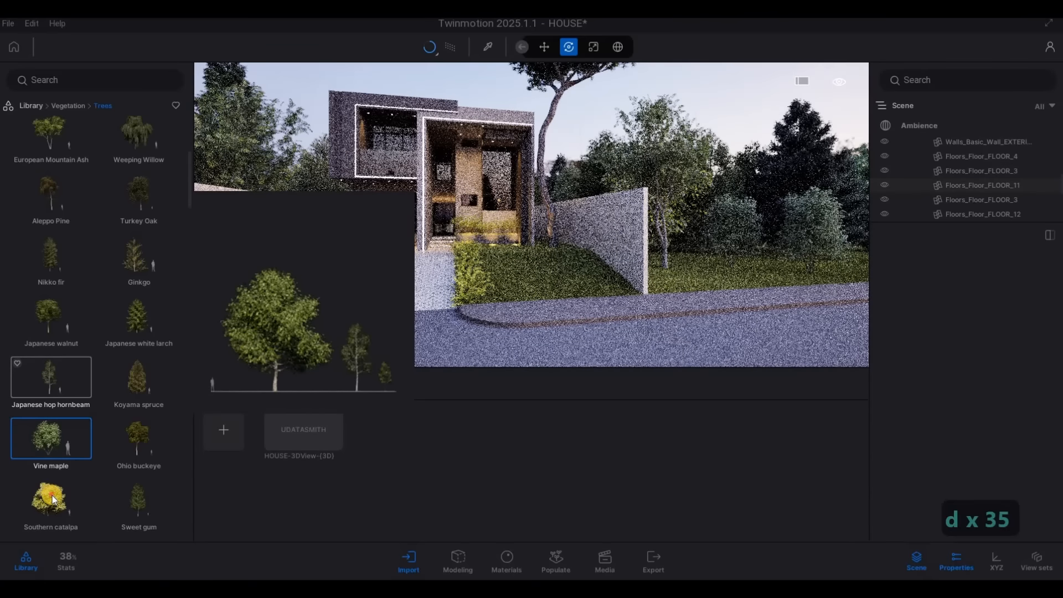
# Step: Place a Southern catalpa on the foreground lawn left of the house
pyautogui.moveTo(88, 479); pyautogui.dragTo(859, 277)
pyautogui.press('a')
pyautogui.moveTo(443, 318); pyautogui.dragTo(579, 305)
pyautogui.press('s')
pyautogui.press('s')
pyautogui.press('s')
pyautogui.press('s')
pyautogui.press('s')
pyautogui.press('s')
pyautogui.press('s')
pyautogui.press('s')
pyautogui.press('s')
pyautogui.press('s')
pyautogui.press('s')
pyautogui.press('s')
pyautogui.press('s')
pyautogui.press('Escape')
pyautogui.press('Escape')
pyautogui.press('d')
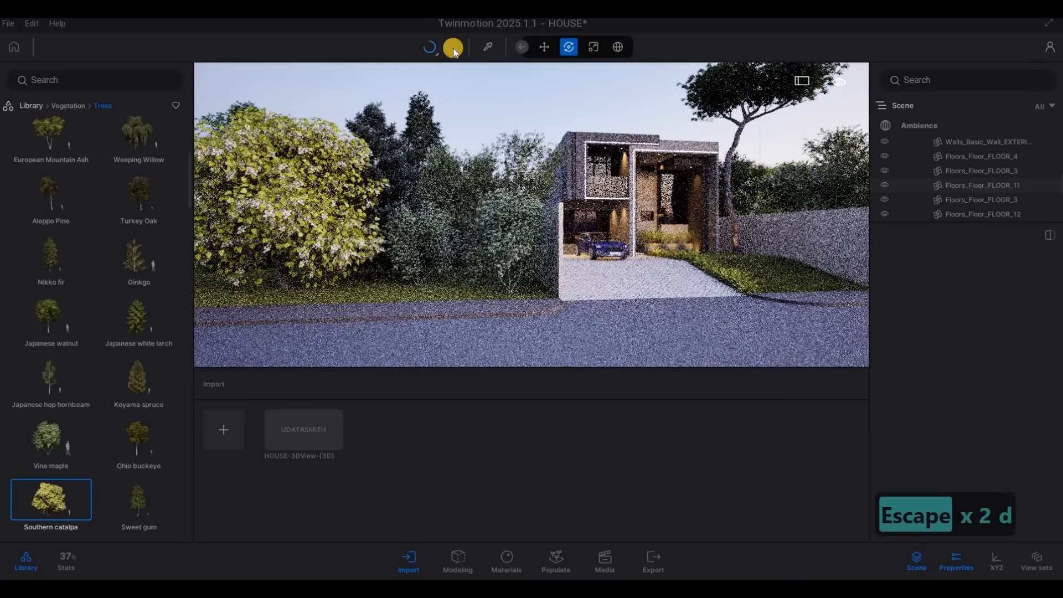
# Step: Return to real-time preview and fly in close to the front entrance
pyautogui.click(454, 49)
pyautogui.press('d')
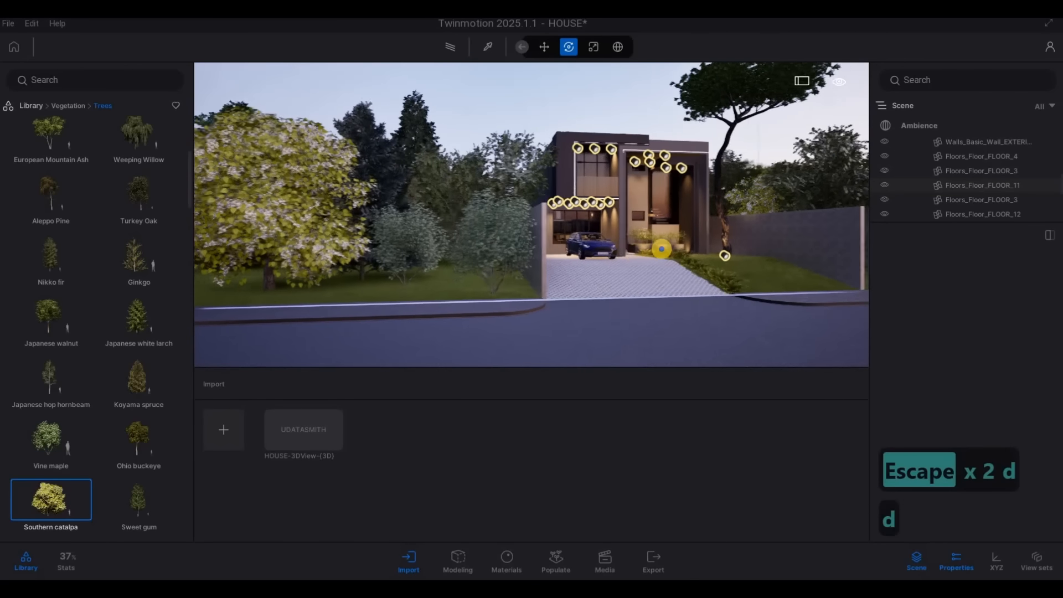
pyautogui.press('w')
pyautogui.press('e')
pyautogui.press('d')
pyautogui.press('d')
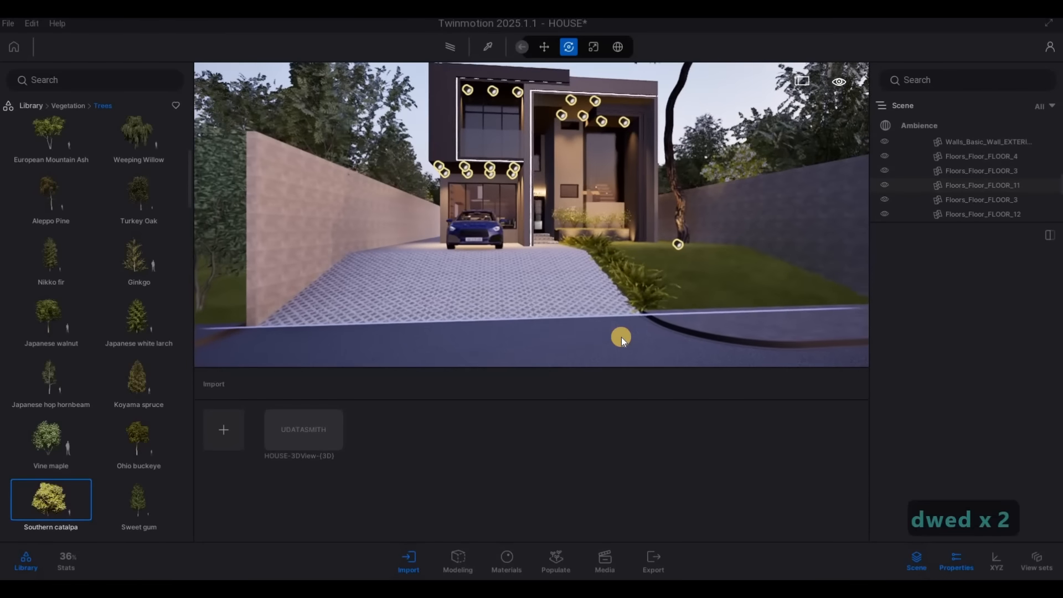
pyautogui.press('Escape')
pyautogui.press('a')
pyautogui.press('a')
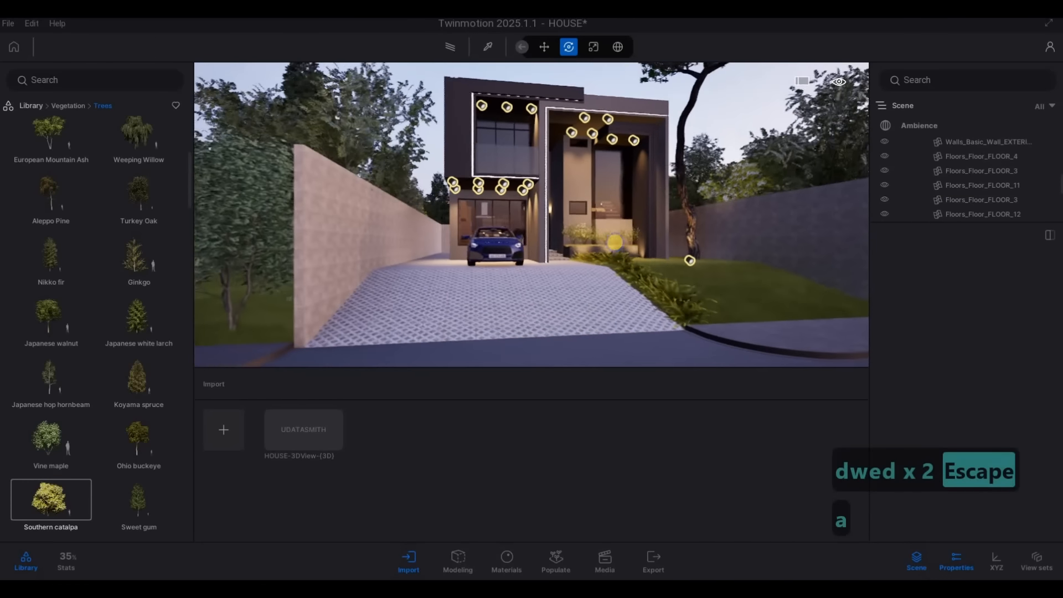
pyautogui.press('d')
pyautogui.press('a')
pyautogui.press('w')
pyautogui.press('d')
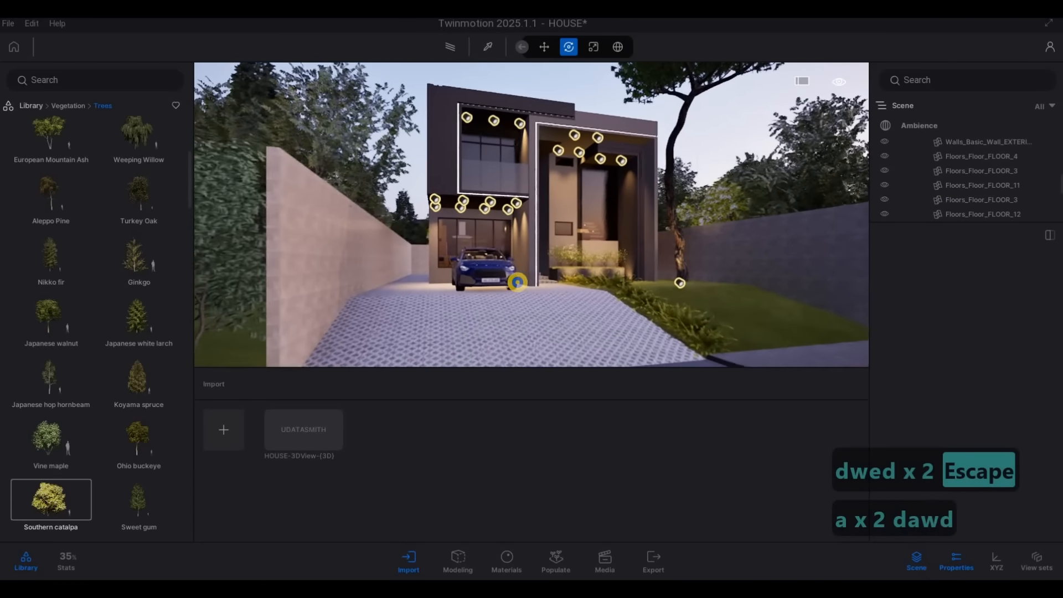
pyautogui.press('s')
pyautogui.press('d')
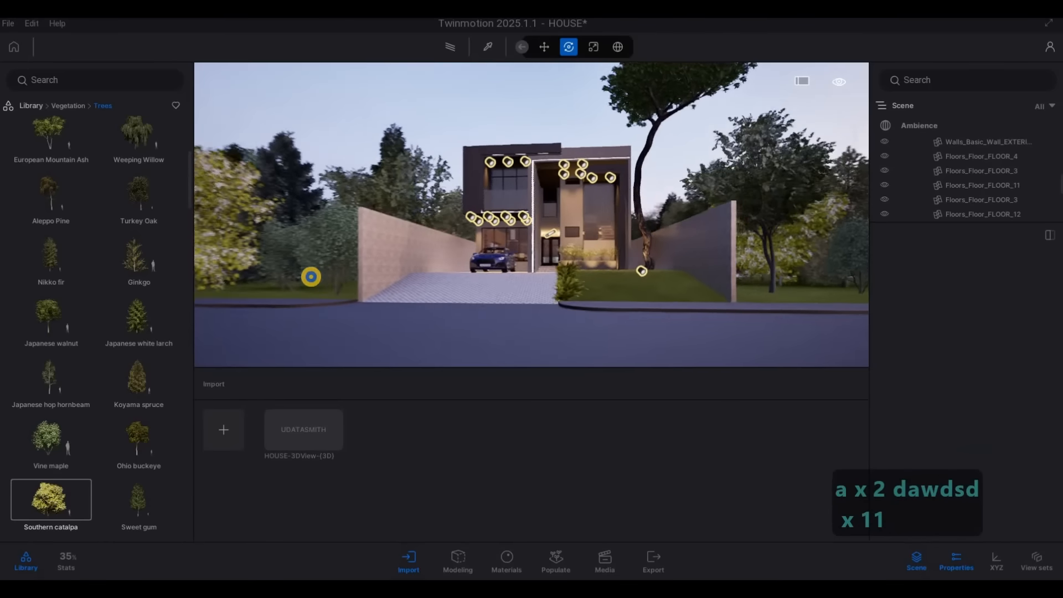
pyautogui.press('w')
pyautogui.press('a')
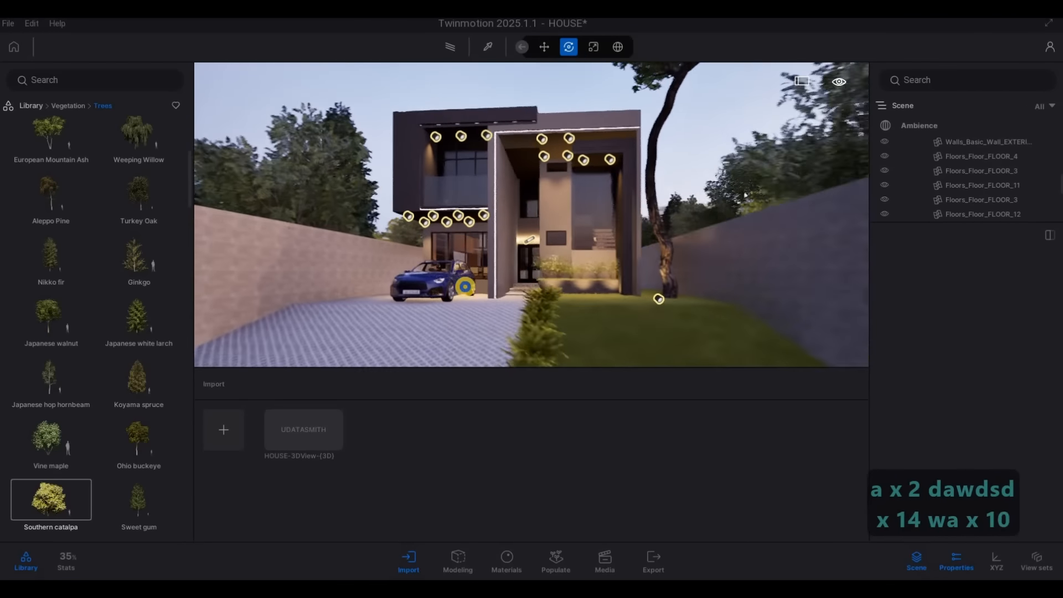
pyautogui.press('d')
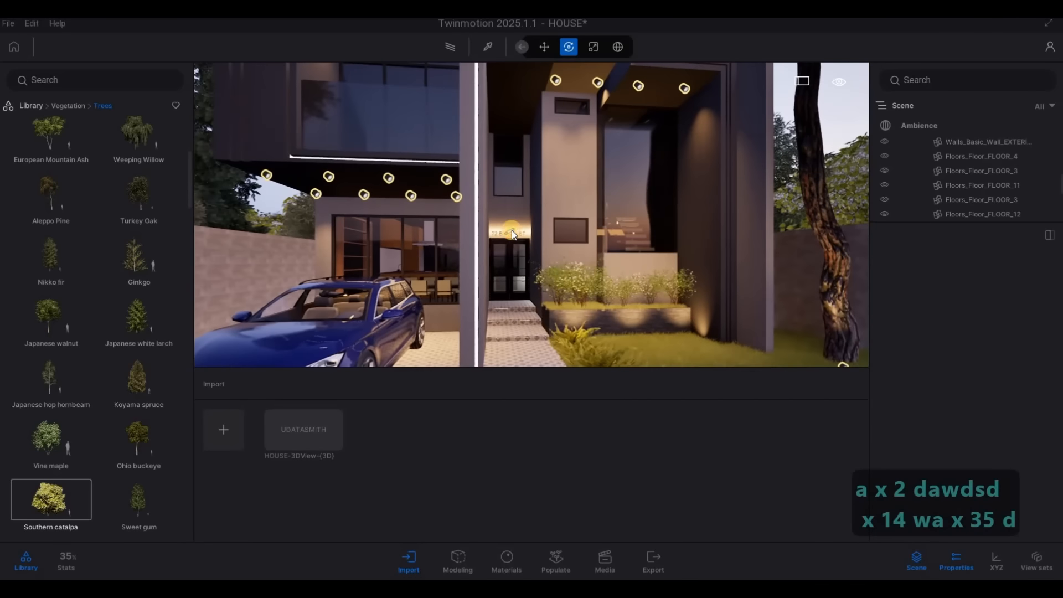
# Step: Dim the neon light over the front door to 5.00 lm
pyautogui.click(512, 230)
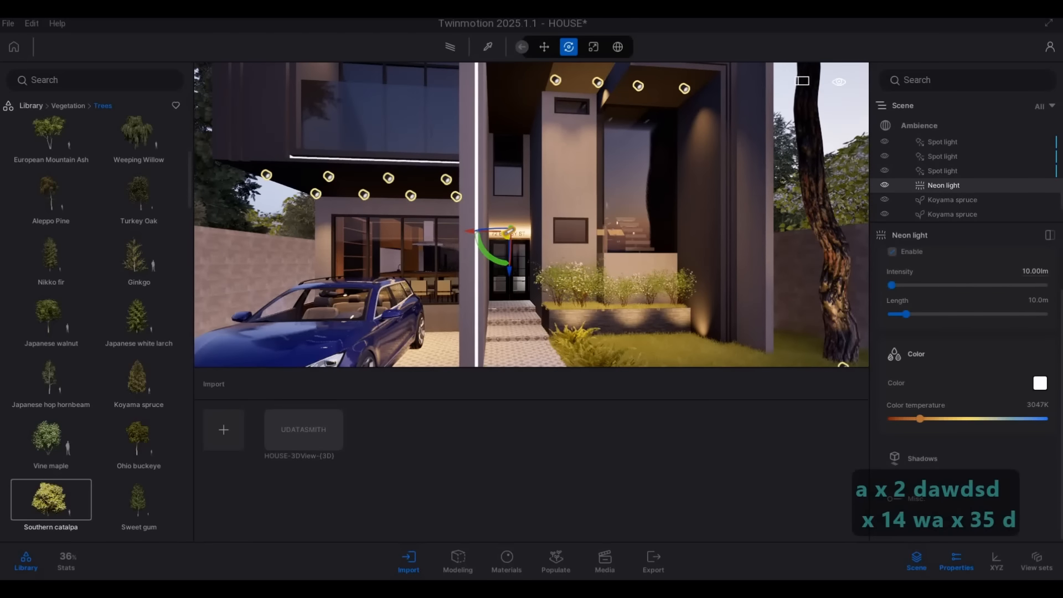
pyautogui.write('5')
pyautogui.press('Return')
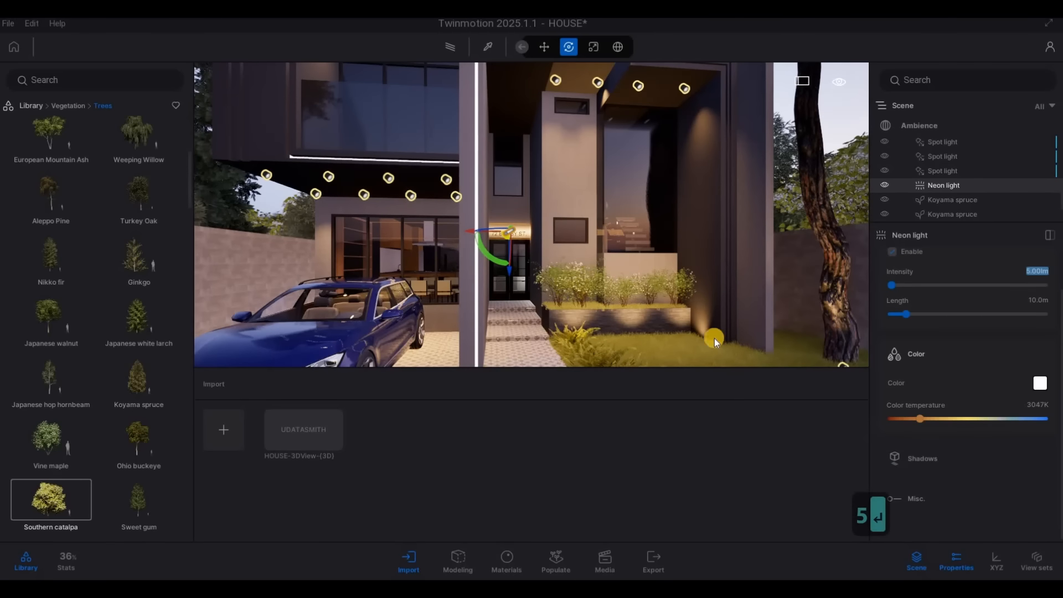
pyautogui.press('s')
pyautogui.press('s')
pyautogui.press('s')
pyautogui.press('s')
pyautogui.press('s')
pyautogui.press('s')
pyautogui.press('s')
pyautogui.press('s')
pyautogui.press('s')
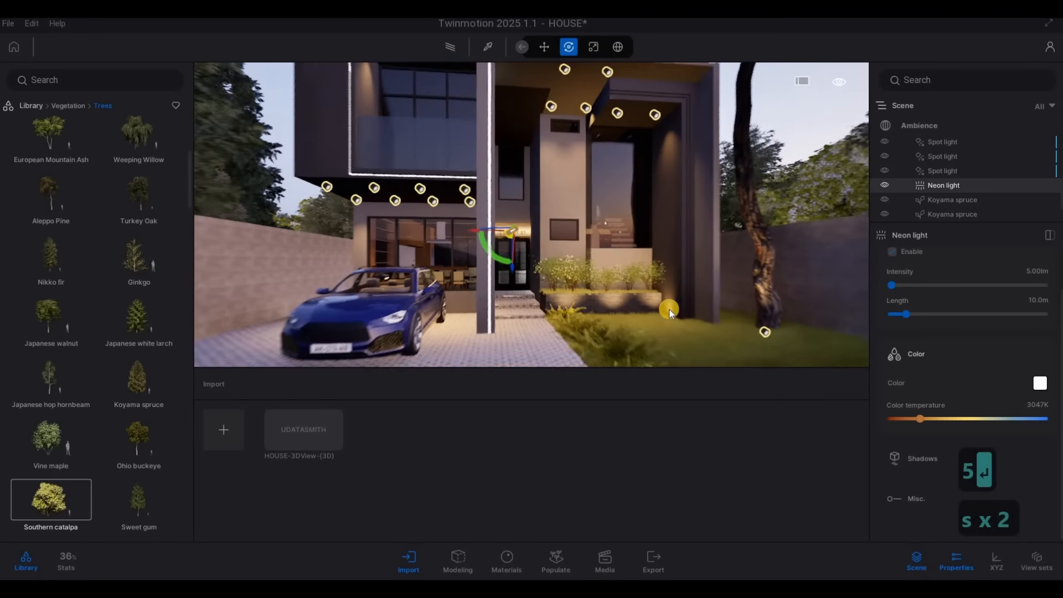
pyautogui.press('Escape')
pyautogui.press('Escape')
pyautogui.click(620, 203)
# Step: Pick Clear glass from a window and set Fresnel opacity 0.55 and opacity intensity 52%
pyautogui.click(489, 46)
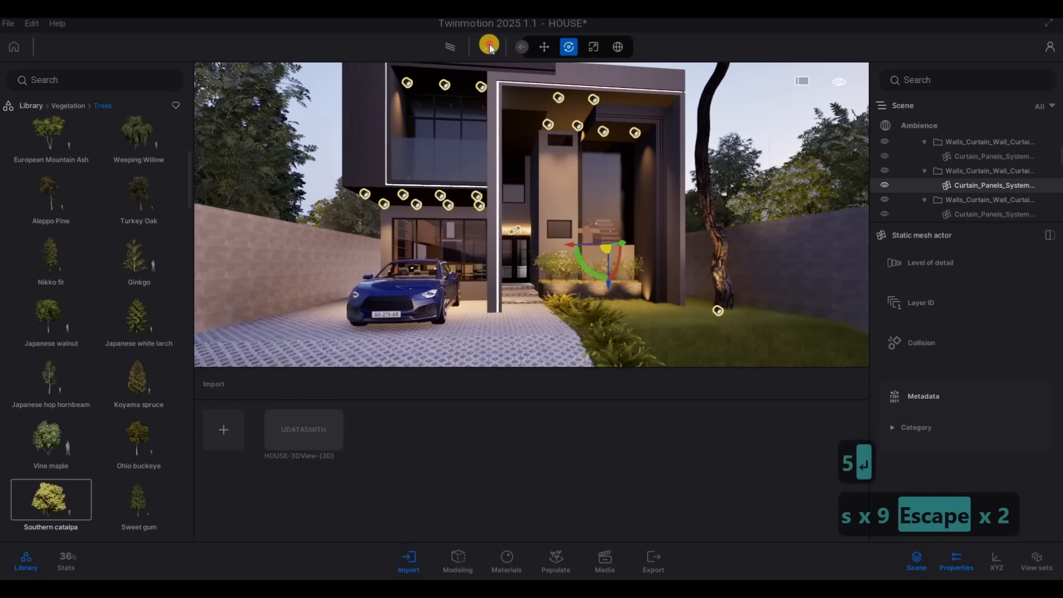
pyautogui.click(622, 171)
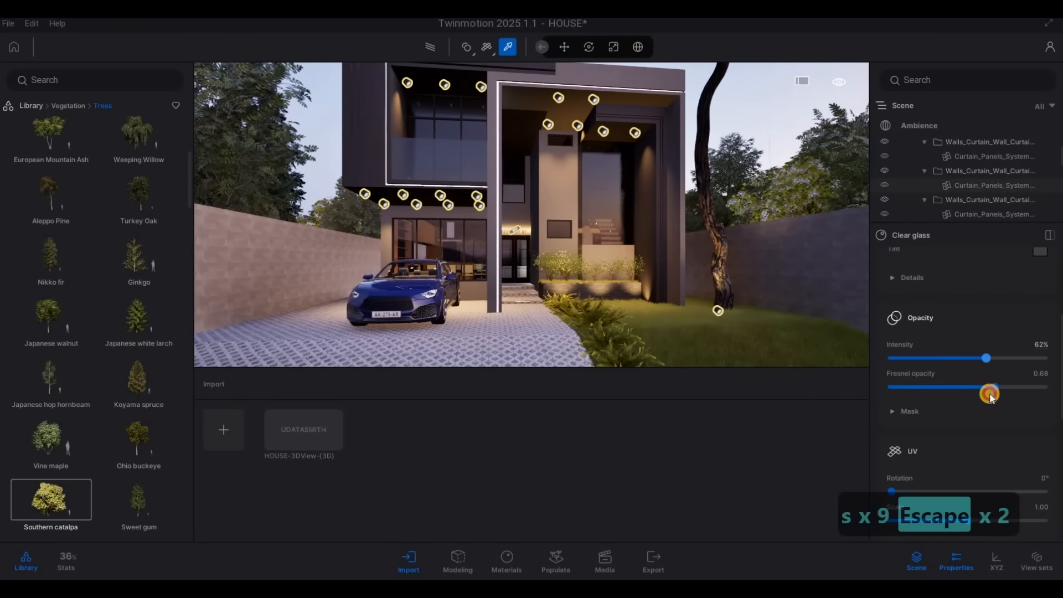
pyautogui.moveTo(989, 393); pyautogui.dragTo(989, 389)
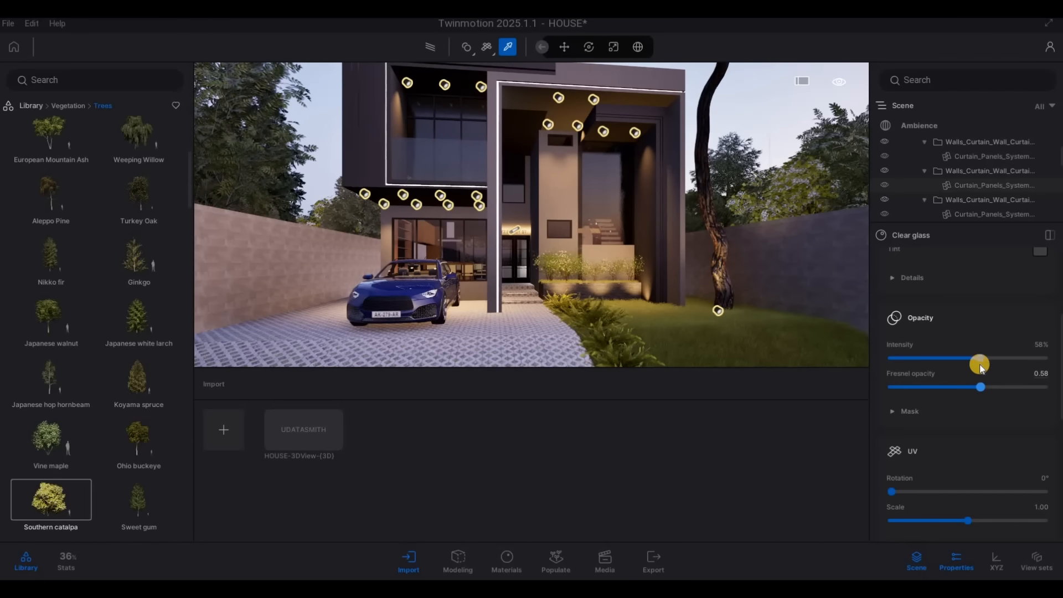
pyautogui.moveTo(919, 347); pyautogui.dragTo(942, 346)
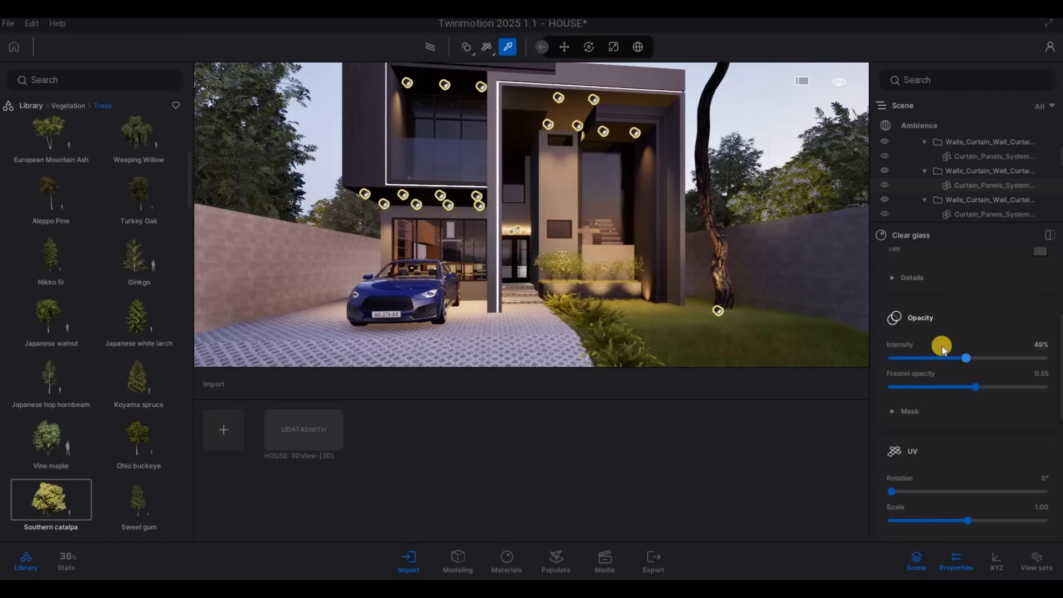
pyautogui.press('Escape')
# Step: Step back and preview the more transparent glass in path-traced quality
pyautogui.press('s')
pyautogui.press('s')
pyautogui.press('a')
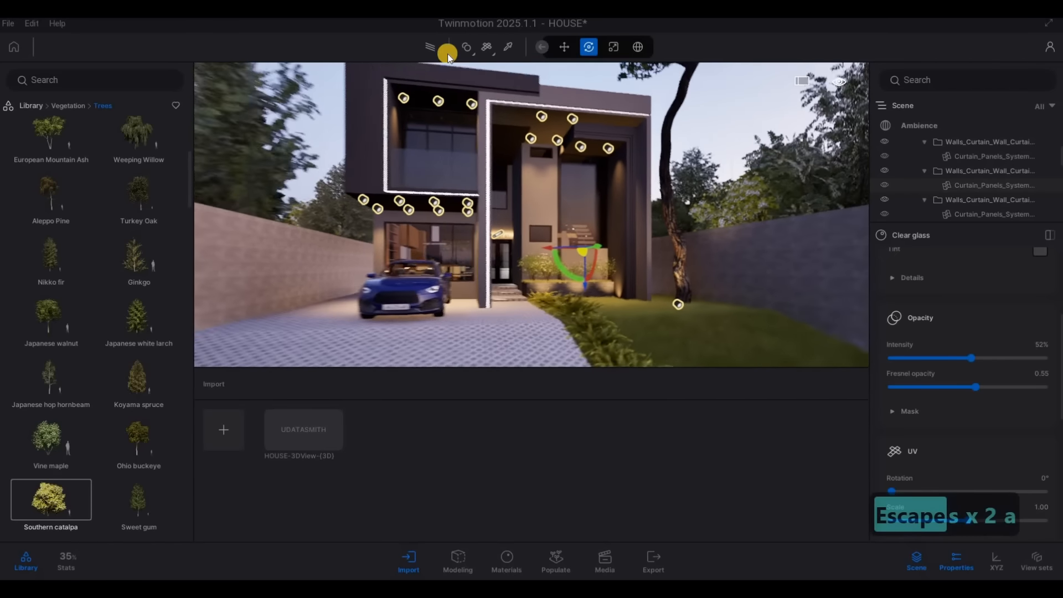
pyautogui.click(431, 48)
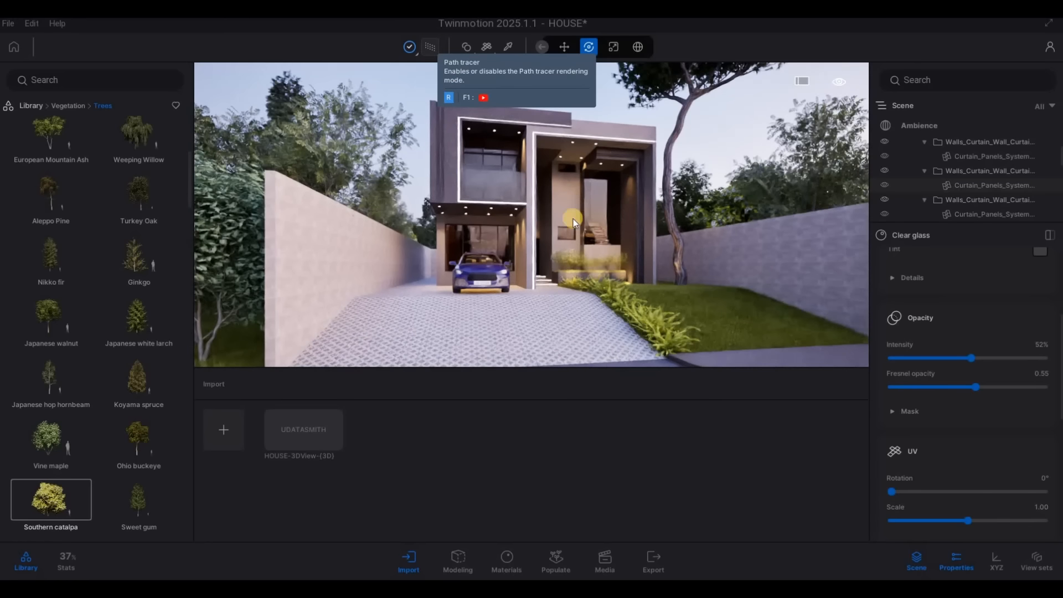
pyautogui.press('s')
pyautogui.press('a')
pyautogui.press('d')
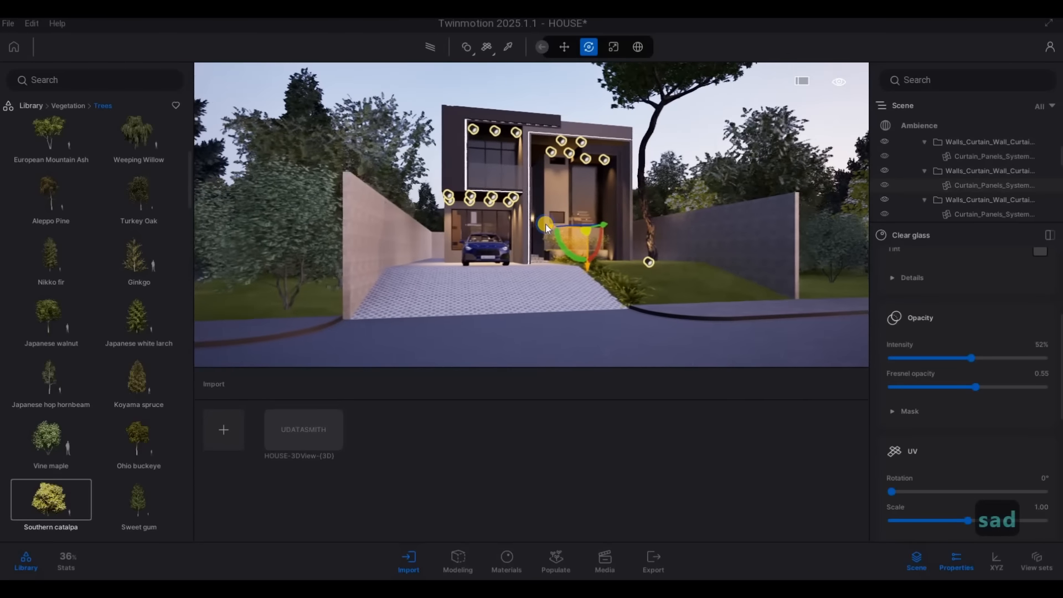
pyautogui.press('w')
pyautogui.press('s')
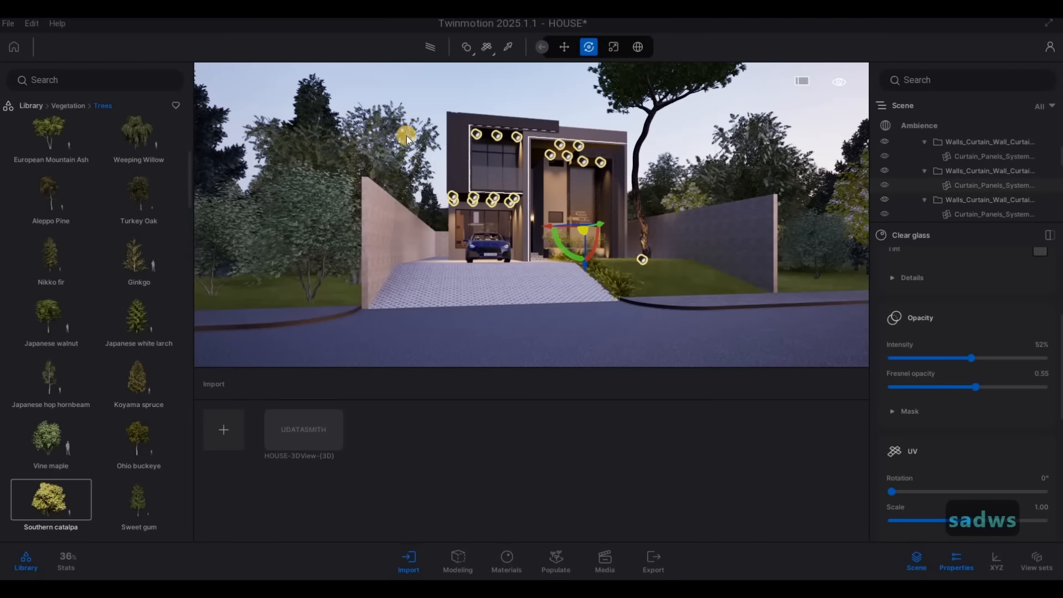
# Step: In Ambience Season, raise the first setting to about 40% and push the trees toward autumn red and orange
pyautogui.click(913, 123)
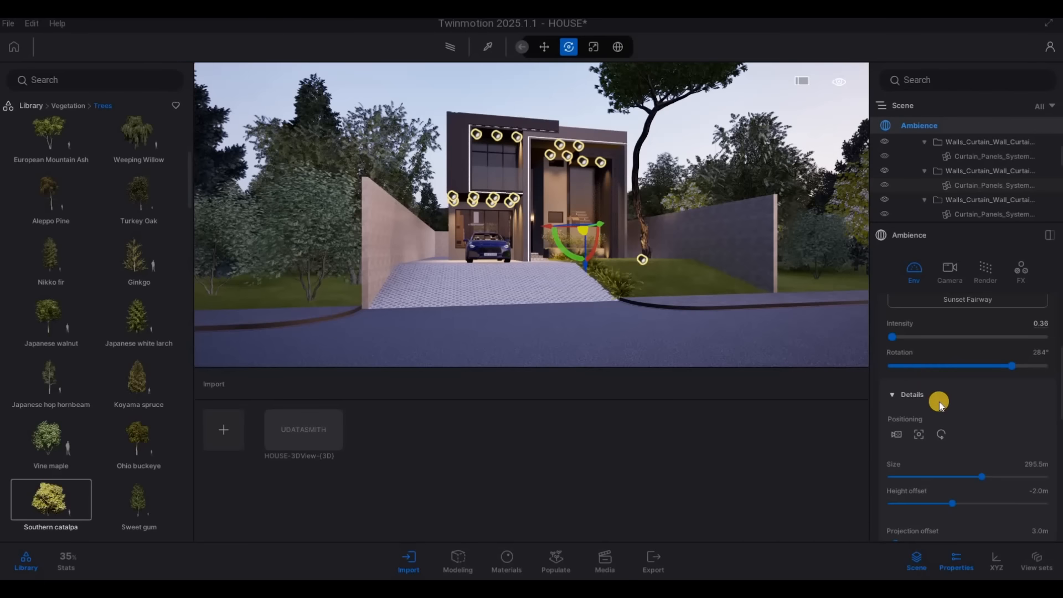
pyautogui.scroll(-3, 939, 400)
pyautogui.scroll(-6, 939, 400)
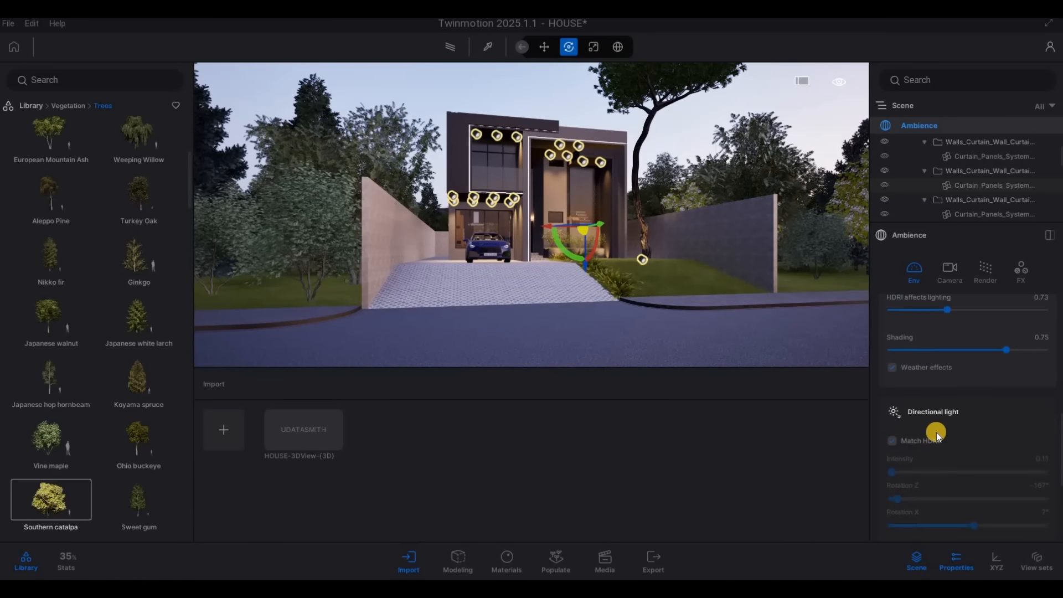
pyautogui.scroll(-3, 901, 412)
pyautogui.click(940, 414)
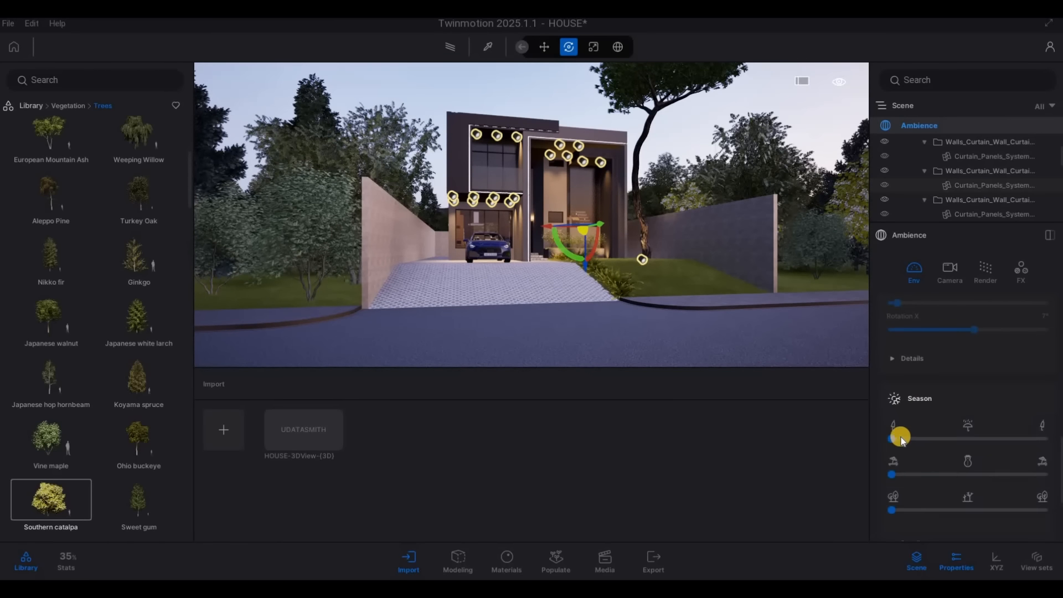
pyautogui.moveTo(893, 441); pyautogui.dragTo(967, 450)
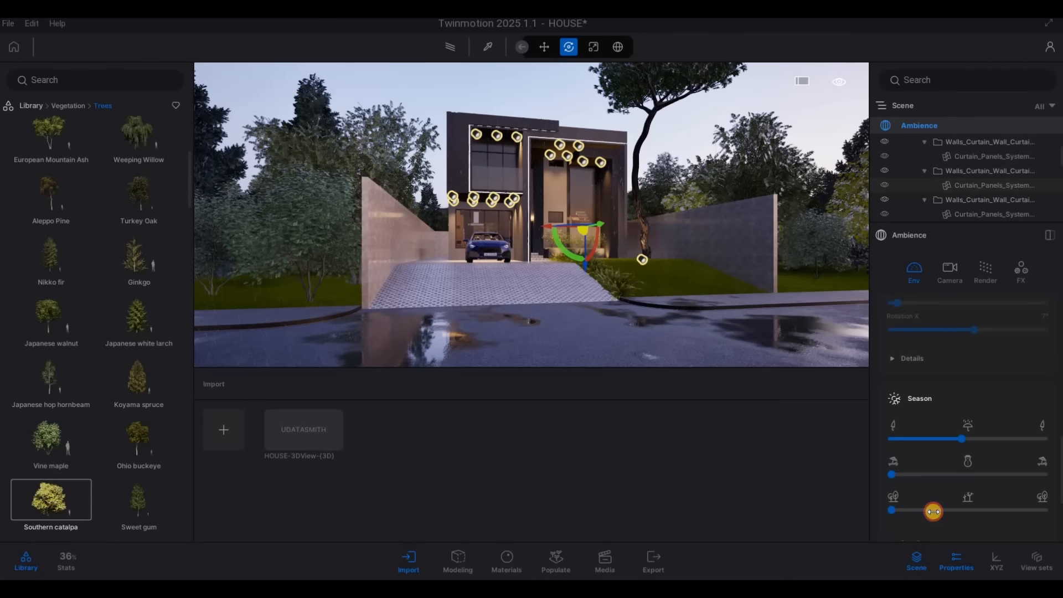
pyautogui.moveTo(937, 511); pyautogui.dragTo(952, 512)
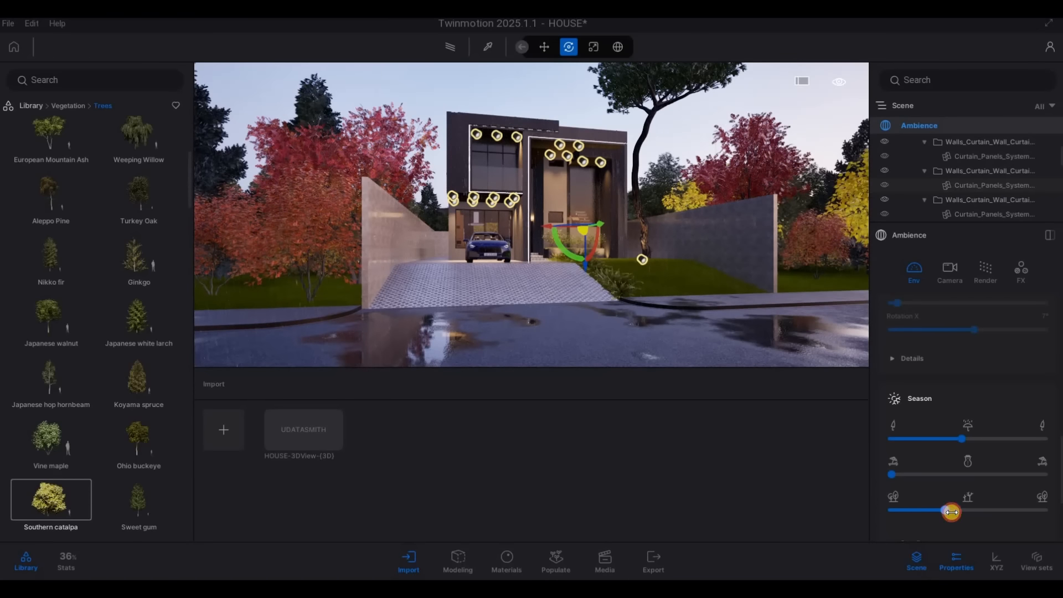
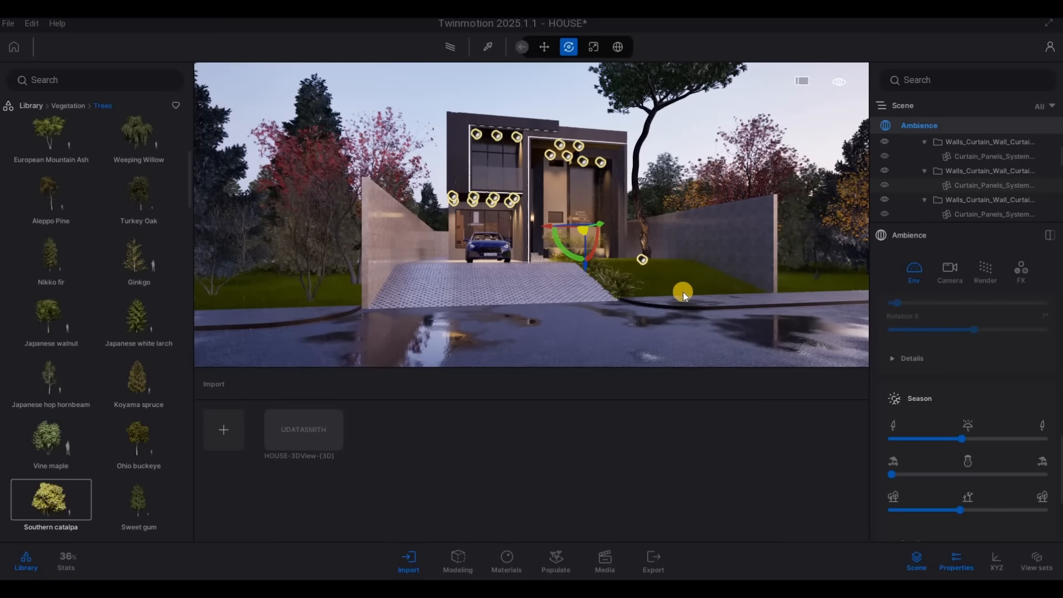
# Step: Reframe the house and drag the Season growth slider left to thin the foliage
pyautogui.press('s')
pyautogui.press('d')
pyautogui.press('a')
pyautogui.press('s')
pyautogui.press('d')
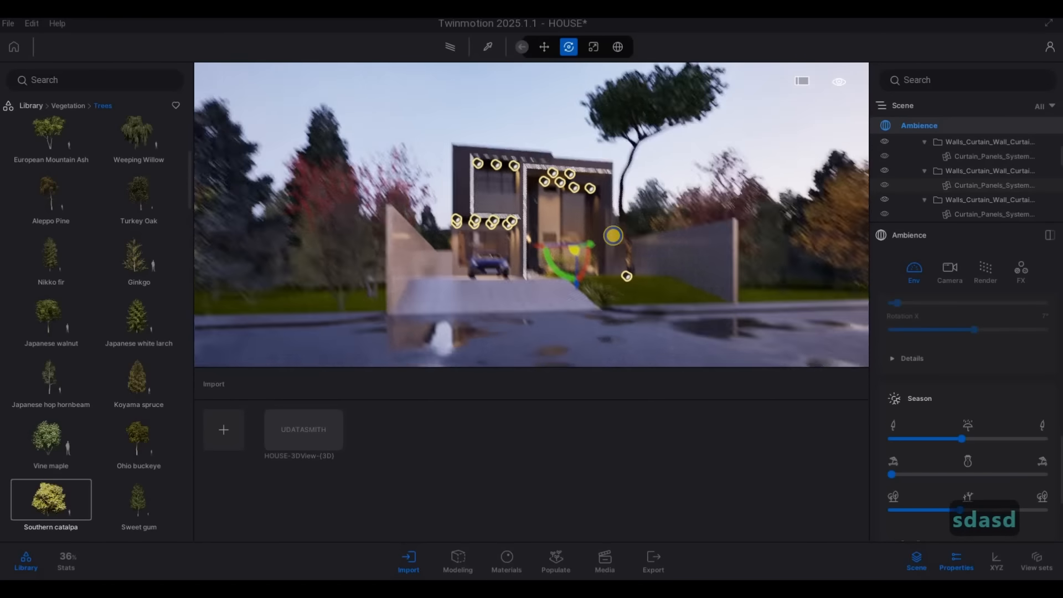
pyautogui.press('w')
pyautogui.press('w')
pyautogui.press('w')
pyautogui.press('w')
pyautogui.press('w')
pyautogui.press('w')
pyautogui.press('w')
pyautogui.press('w')
pyautogui.press('w')
pyautogui.press('w')
pyautogui.press('w')
pyautogui.press('w')
pyautogui.press('w')
pyautogui.press('w')
pyautogui.press('w')
pyautogui.press('e')
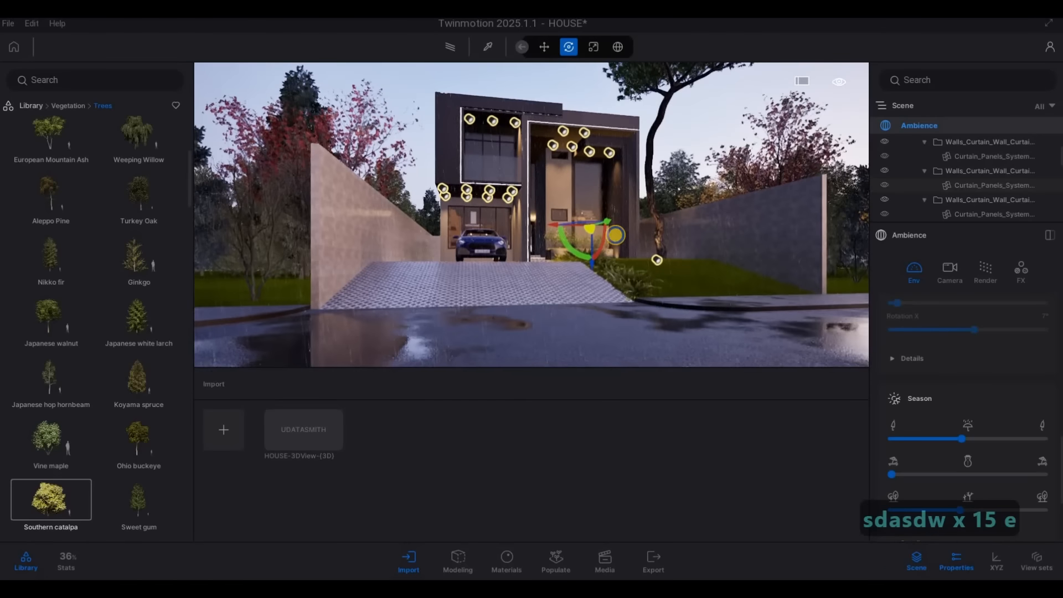
pyautogui.press('s')
pyautogui.press('a')
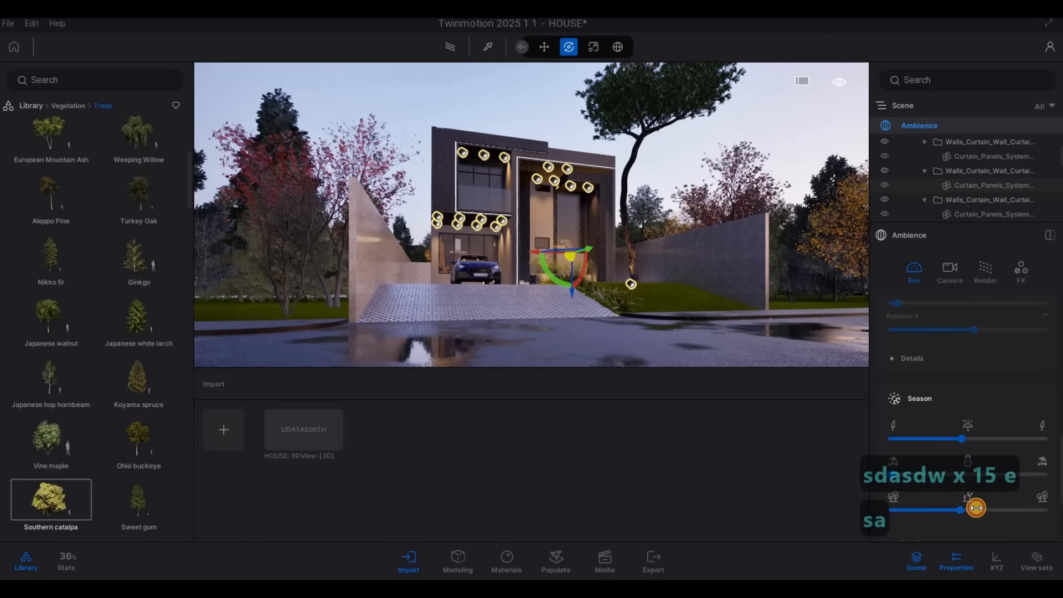
pyautogui.moveTo(975, 508); pyautogui.dragTo(949, 514)
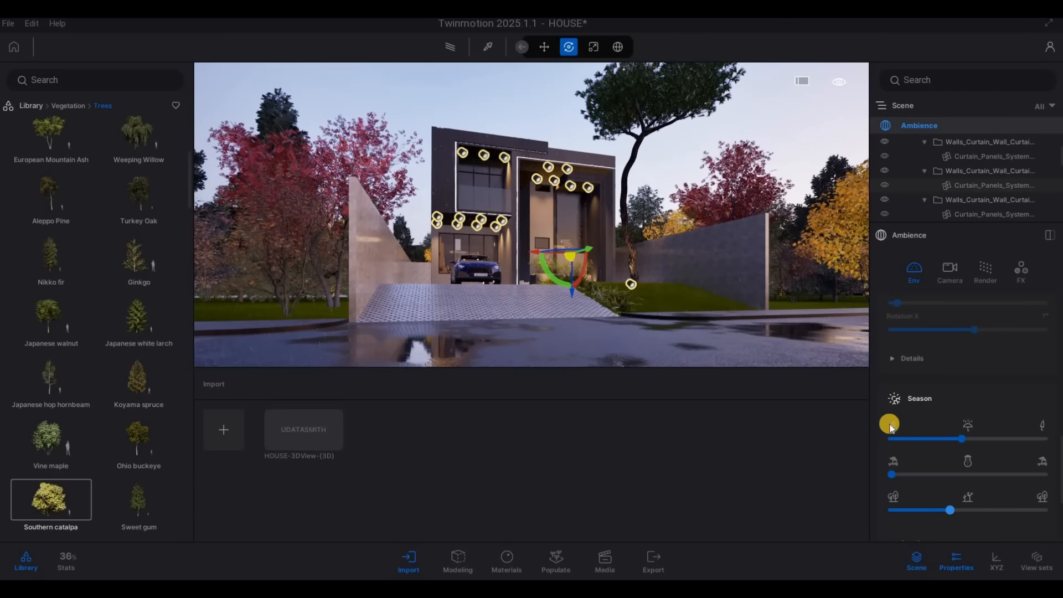
# Step: Set vegetation growth a touch lower, then return the library to Vegetation categories
pyautogui.press('s')
pyautogui.press('q')
pyautogui.press('s')
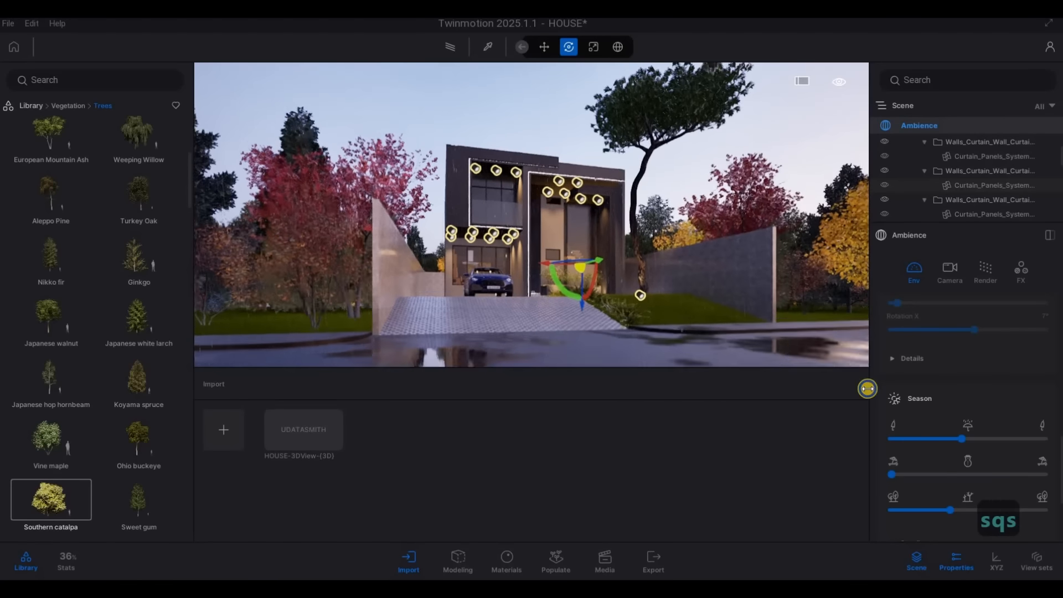
pyautogui.press('d')
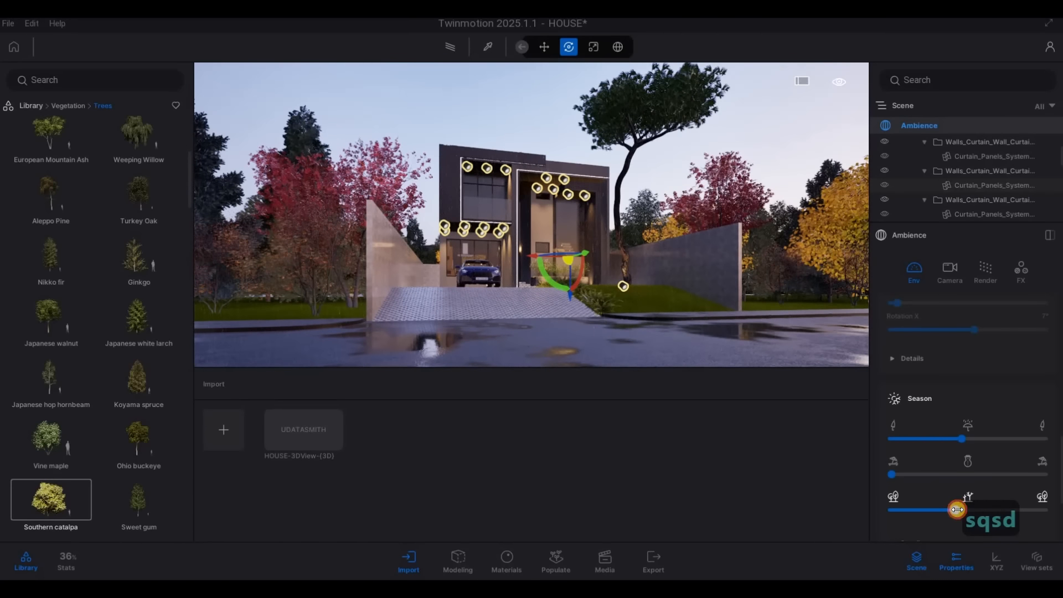
pyautogui.click(957, 509)
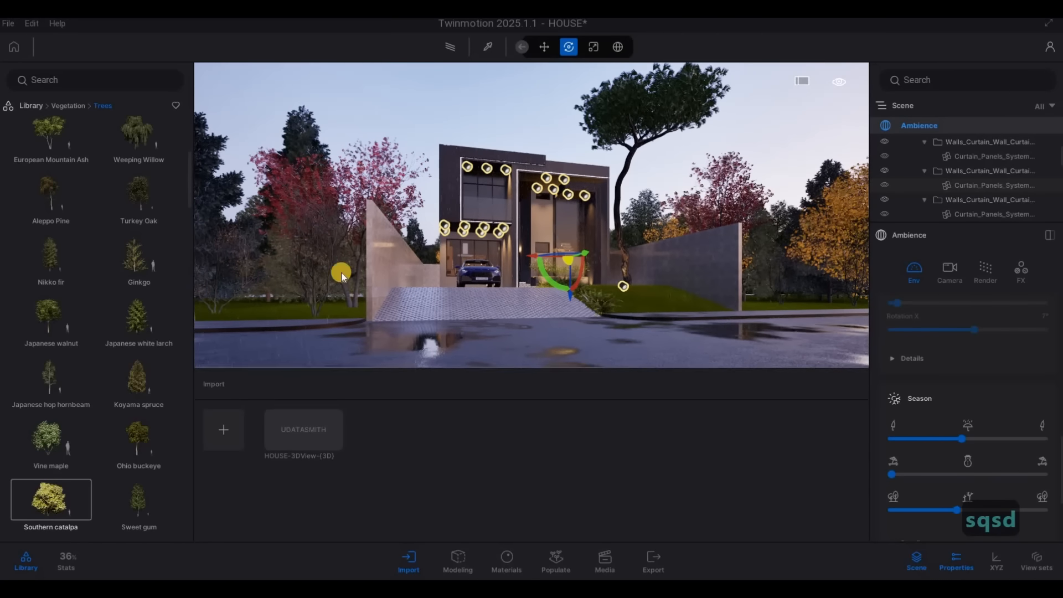
pyautogui.click(75, 105)
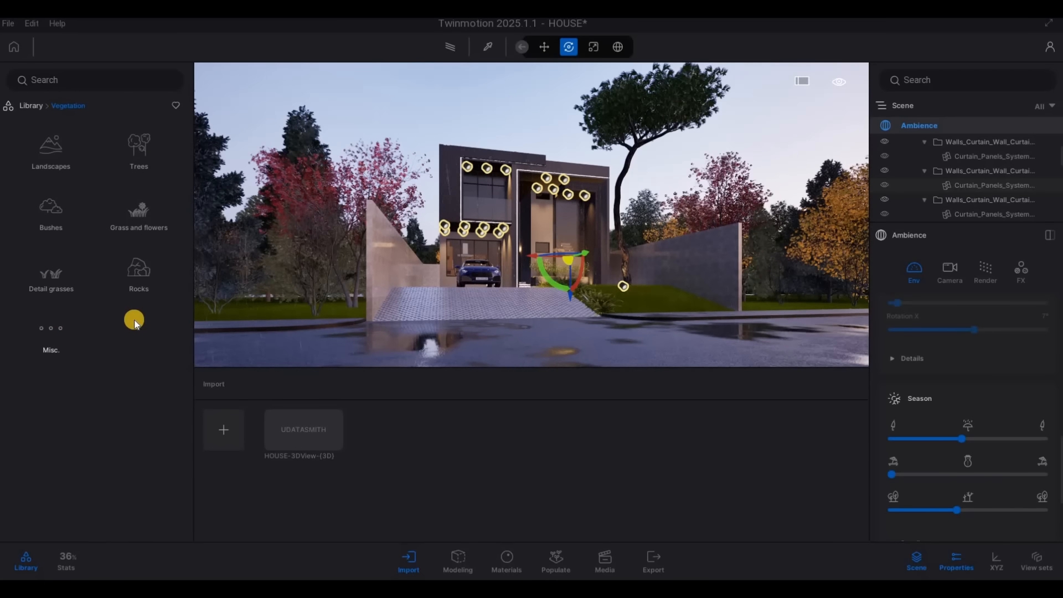
# Step: From Vegetation > Misc., drop dead leaves onto the road in front and reposition them
pyautogui.click(51, 332)
pyautogui.press('a')
pyautogui.moveTo(138, 445); pyautogui.dragTo(805, 328)
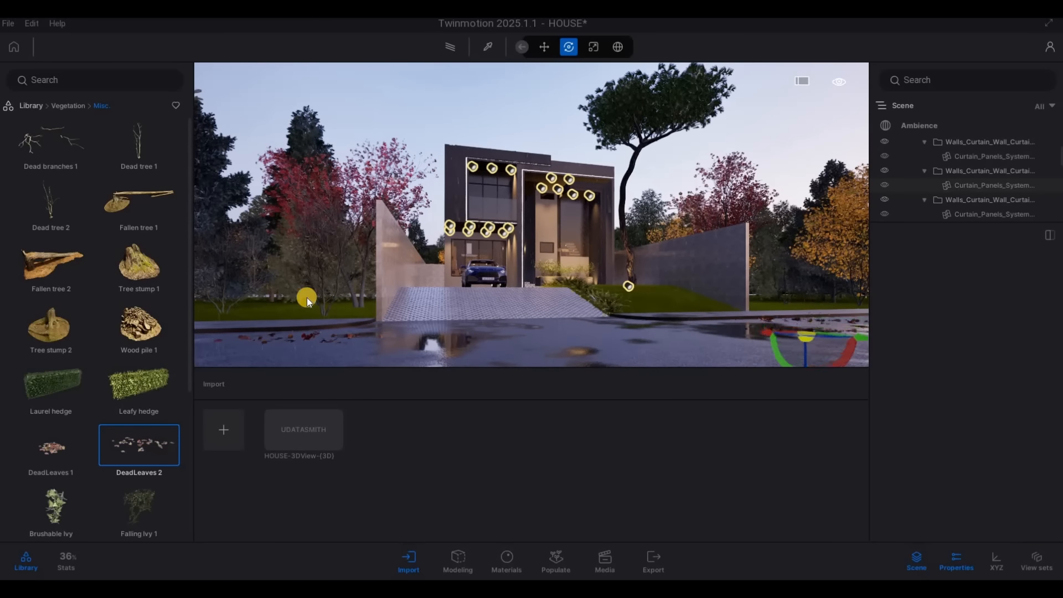
pyautogui.moveTo(139, 445); pyautogui.dragTo(225, 322)
pyautogui.press('q')
# Step: Add DeadLeaves 1 on the road and slide the right-hand leaves further along it
pyautogui.moveTo(51, 445); pyautogui.dragTo(437, 351)
pyautogui.press('a')
pyautogui.press('s')
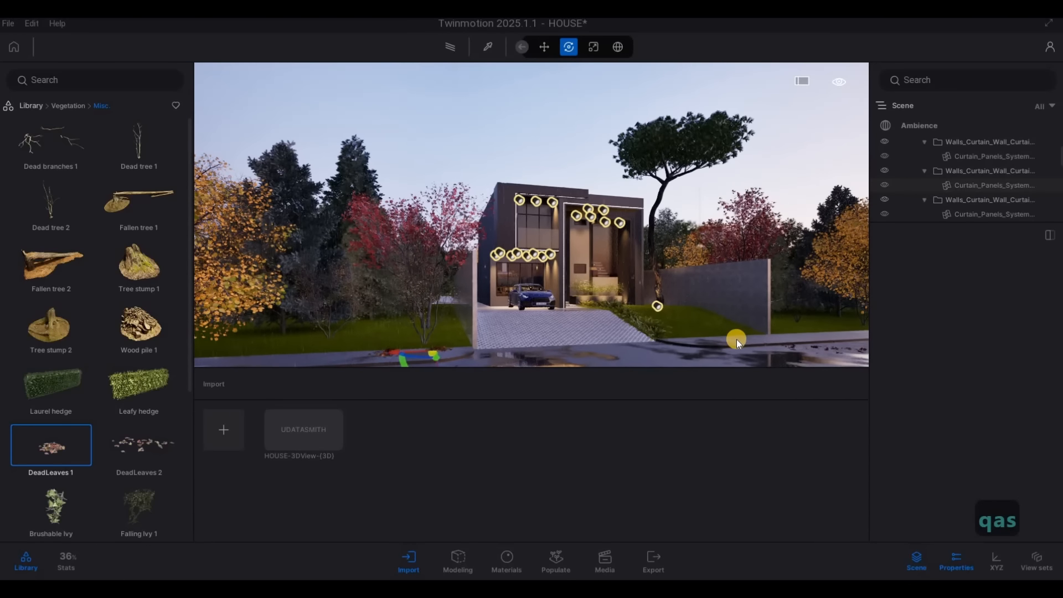
pyautogui.press('d')
pyautogui.click(729, 334)
pyautogui.moveTo(729, 333); pyautogui.dragTo(591, 348)
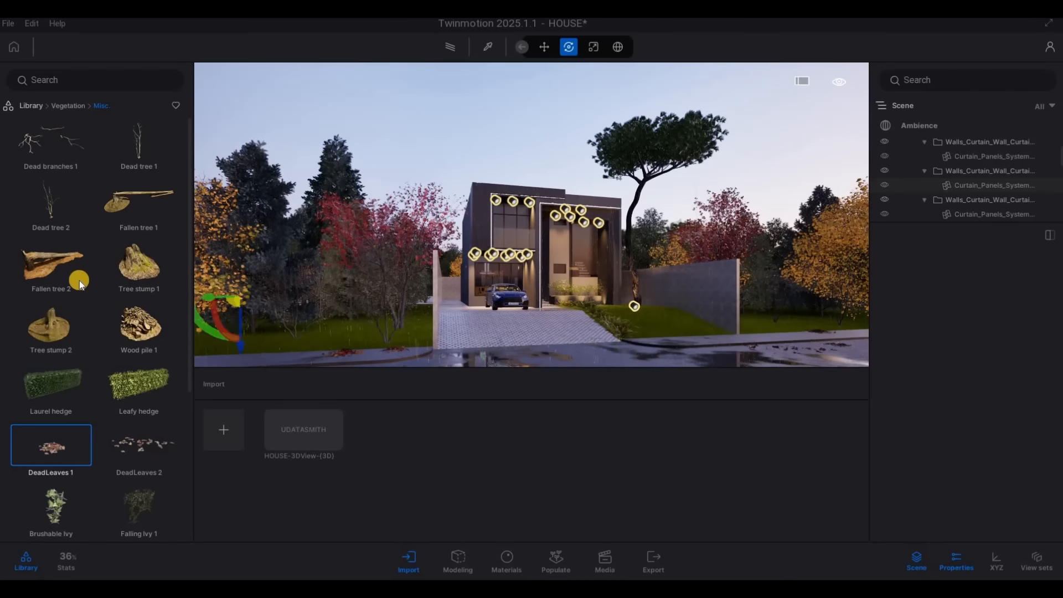
# Step: Review the leaf-covered road, then bring up the Materials library categories
pyautogui.scroll(-2, 100, 337)
pyautogui.scroll(-2, 125, 339)
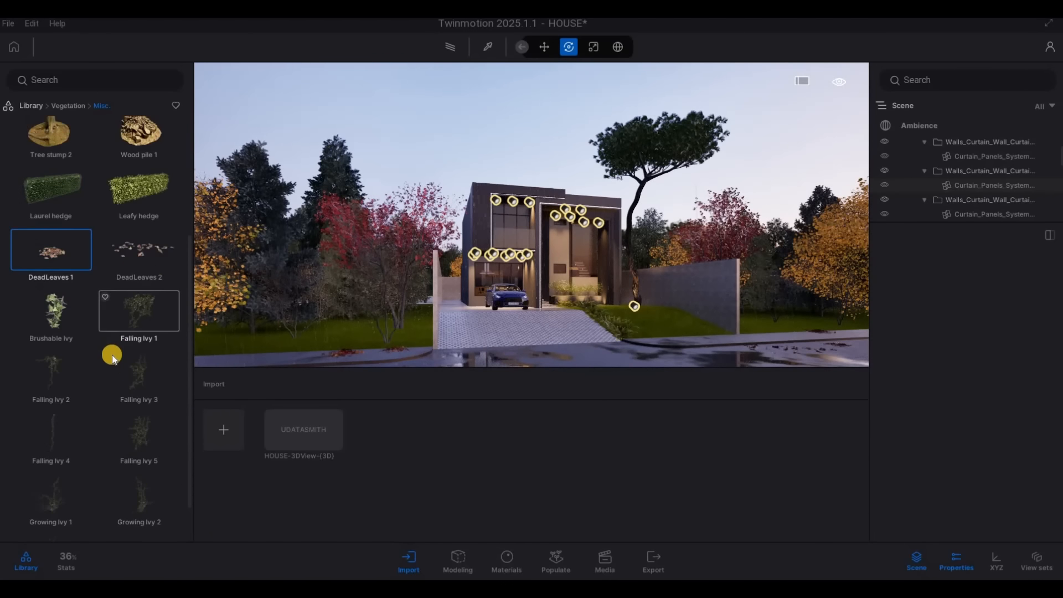
pyautogui.scroll(-1, 107, 363)
pyautogui.press('w')
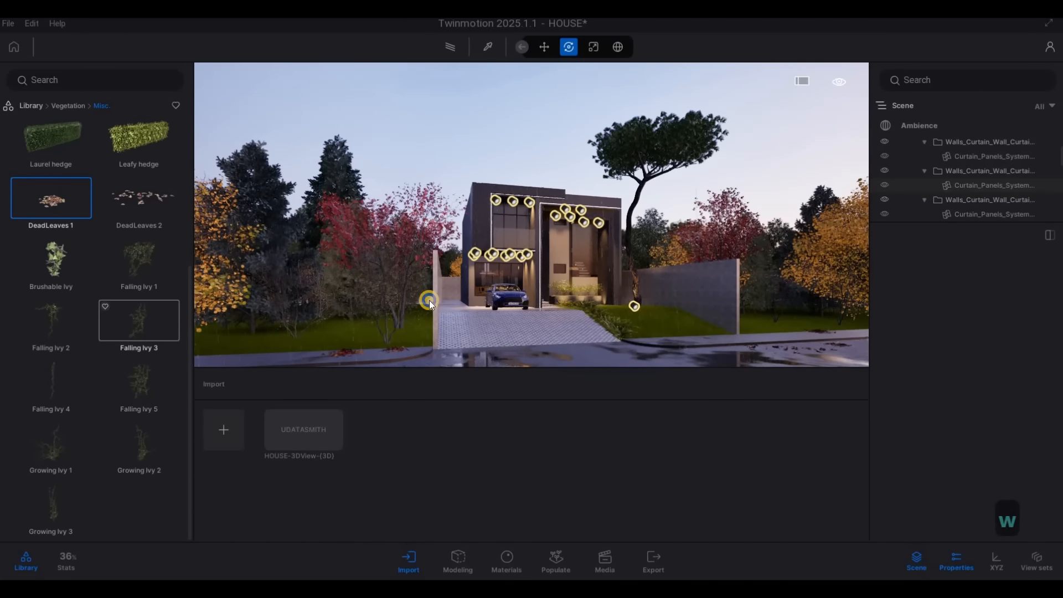
pyautogui.press('a')
pyautogui.press('d')
pyautogui.press('s')
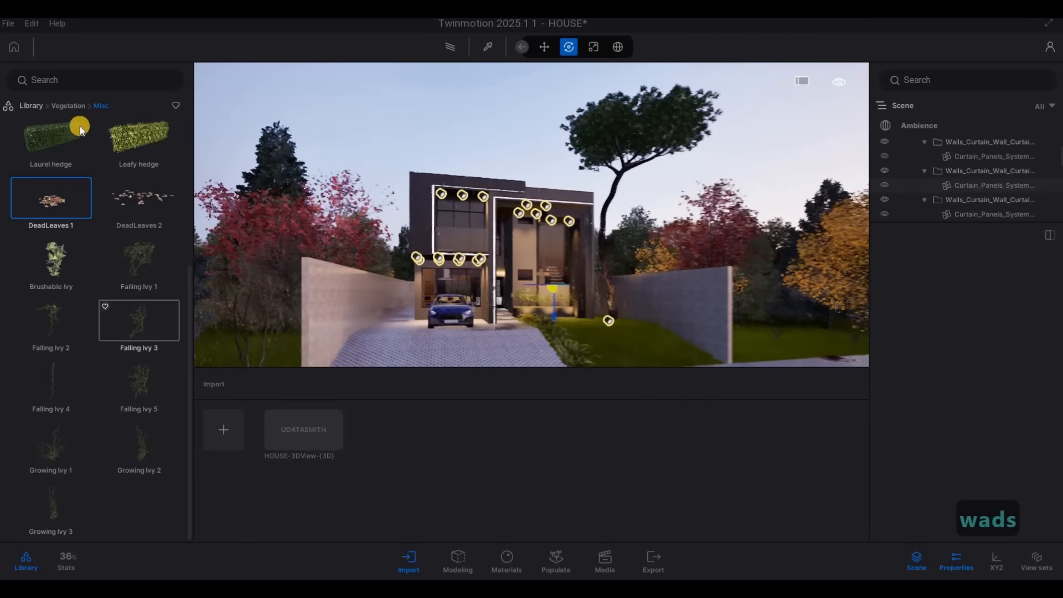
pyautogui.press('s')
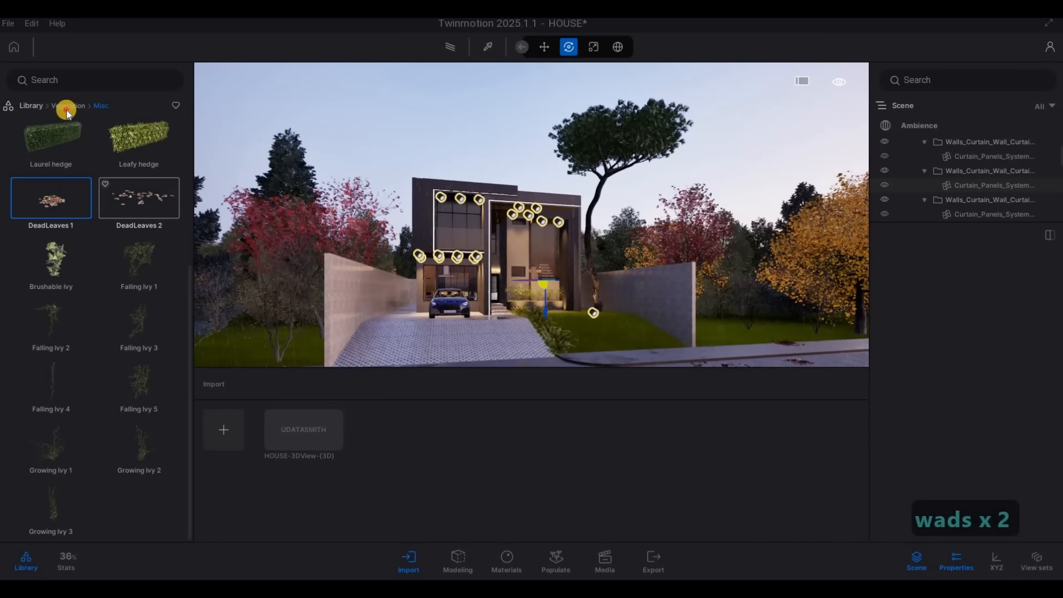
pyautogui.click(66, 107)
pyautogui.click(24, 106)
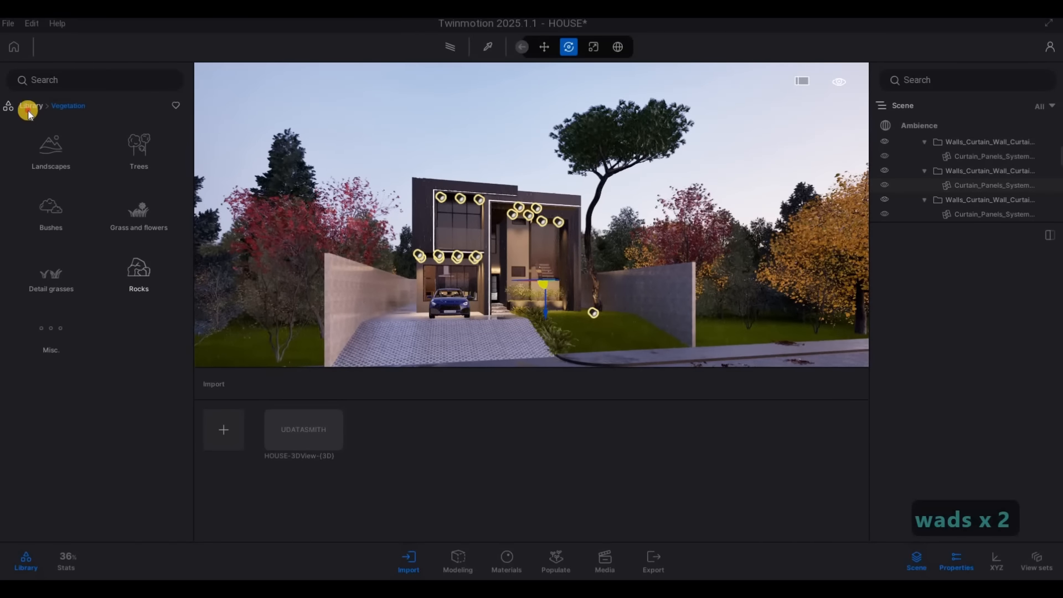
pyautogui.click(48, 148)
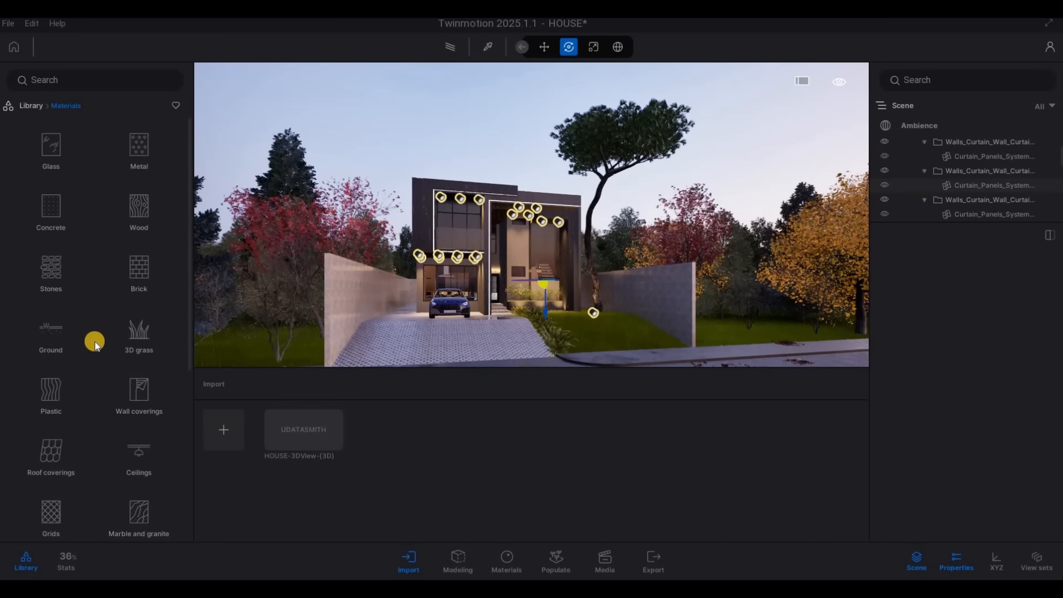
pyautogui.scroll(-4, 95, 341)
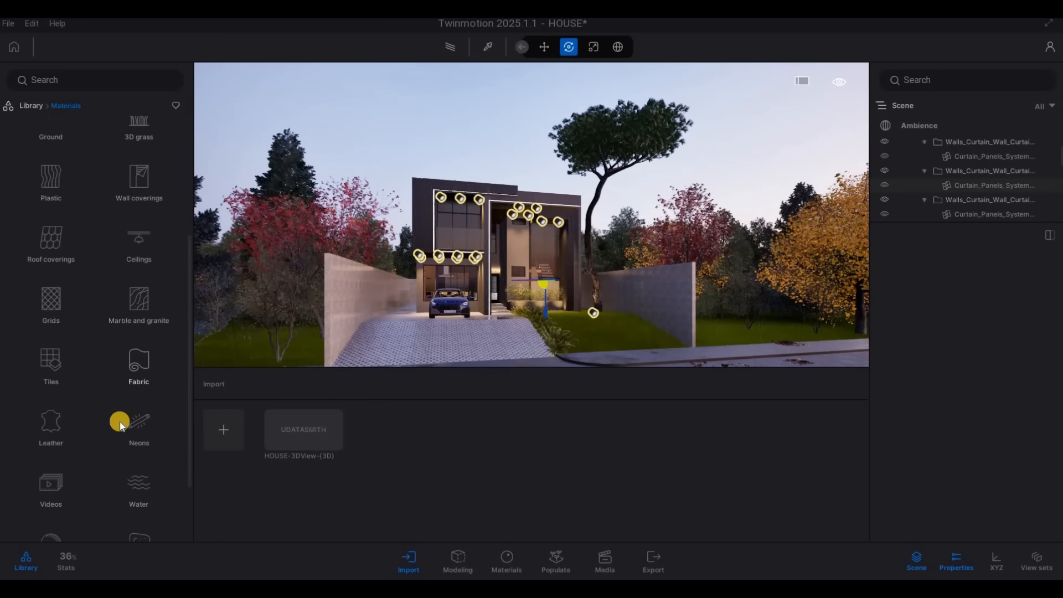
pyautogui.scroll(-1, 120, 421)
pyautogui.scroll(2, 119, 422)
pyautogui.press('s')
pyautogui.moveTo(519, 340); pyautogui.dragTo(561, 352, button='right')
pyautogui.press('e')
pyautogui.press('a')
pyautogui.press('d')
pyautogui.press('w')
pyautogui.press('Escape')
pyautogui.press('Escape')
pyautogui.press('a')
pyautogui.press('s')
pyautogui.press('w')
pyautogui.press('s')
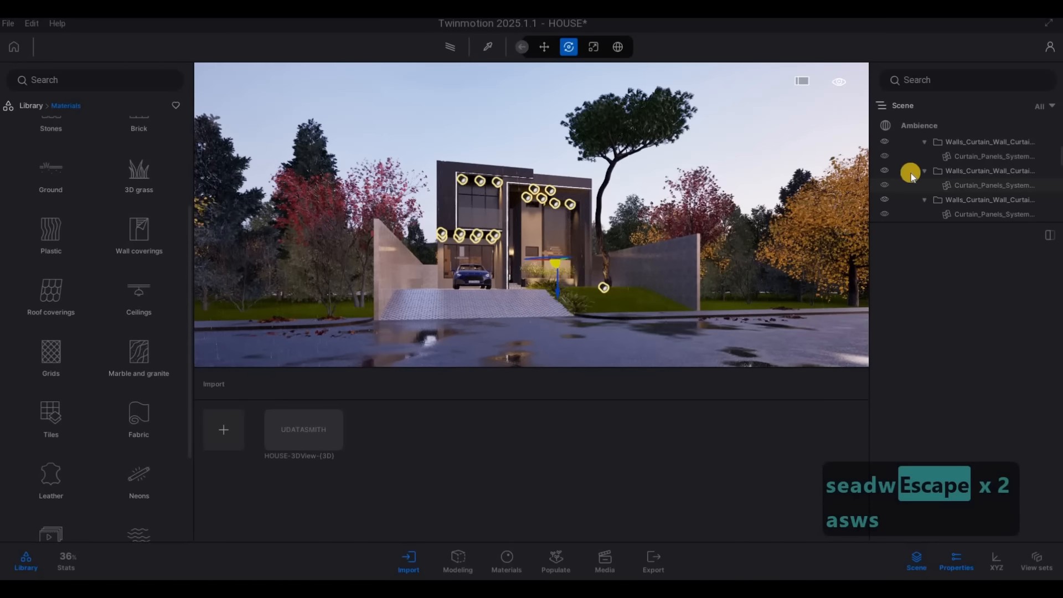
pyautogui.click(906, 132)
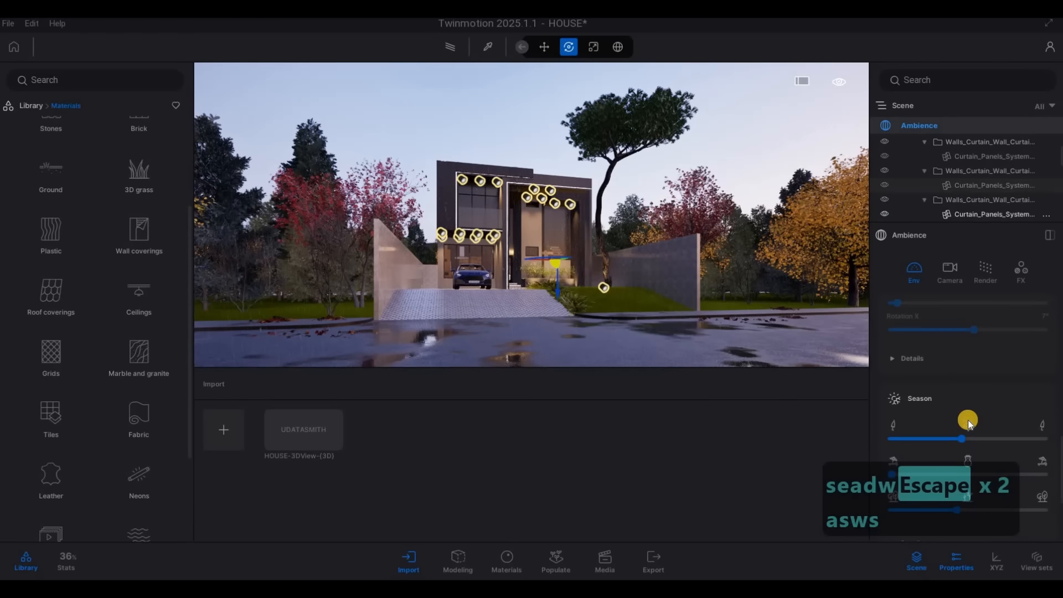
pyautogui.scroll(-3, 966, 460)
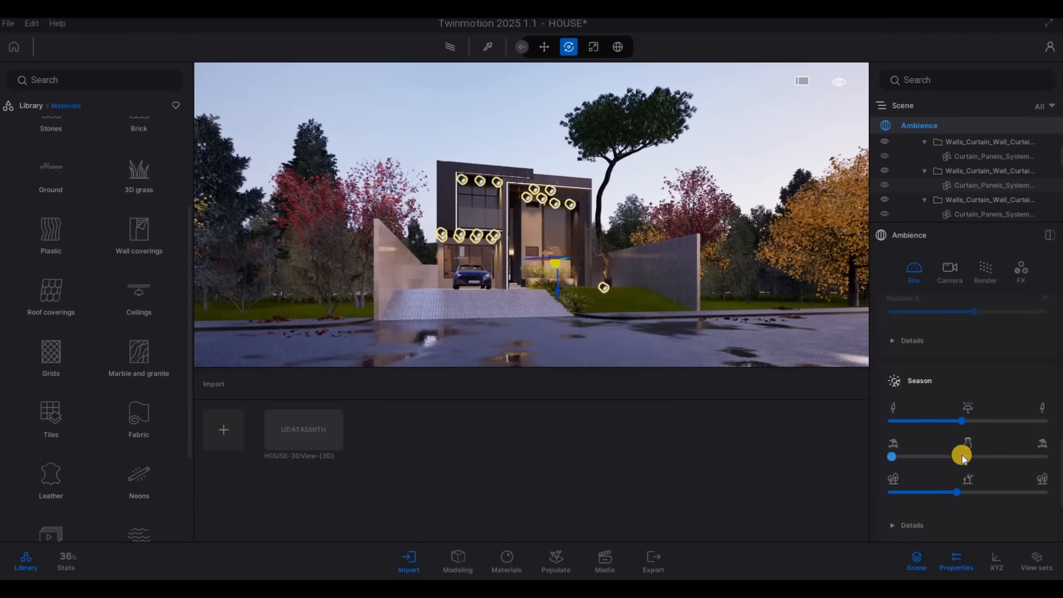
pyautogui.click(928, 473)
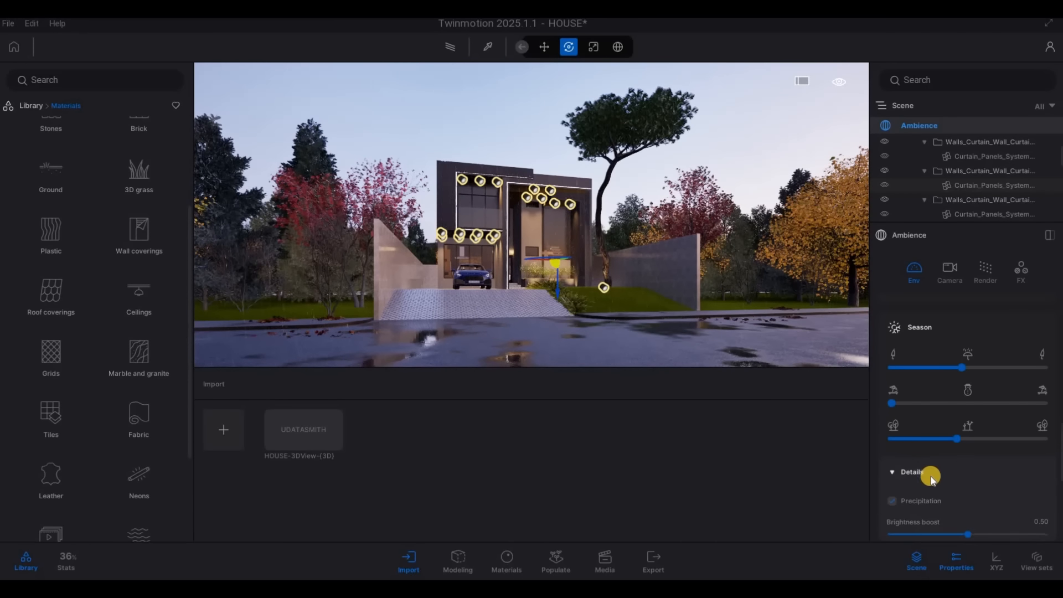
pyautogui.scroll(-2, 892, 470)
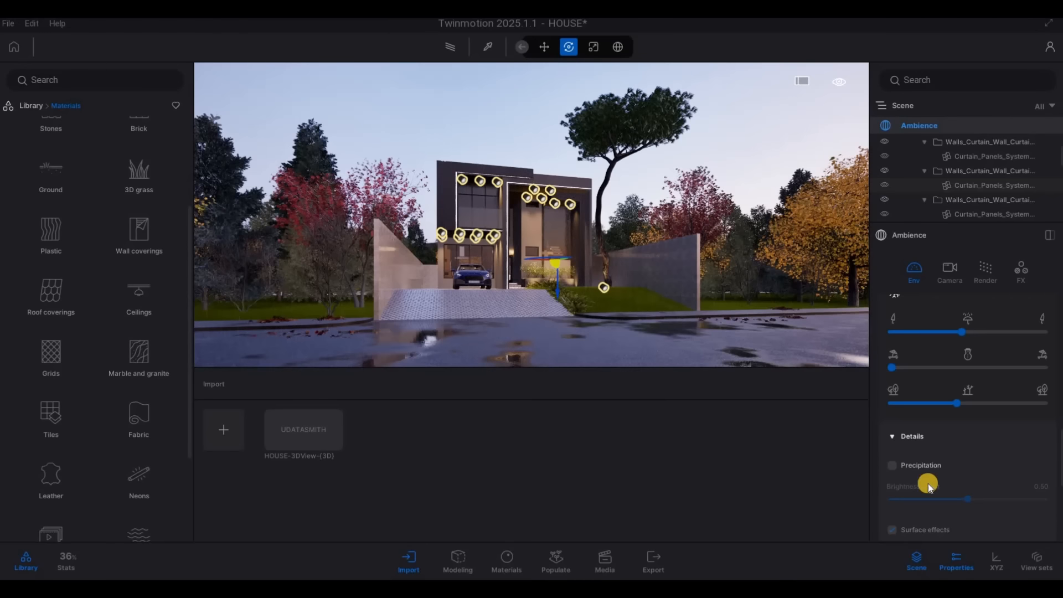
pyautogui.press('Escape')
pyautogui.click(666, 290)
pyautogui.click(647, 327)
pyautogui.press('Escape')
pyautogui.press('Escape')
pyautogui.click(653, 347)
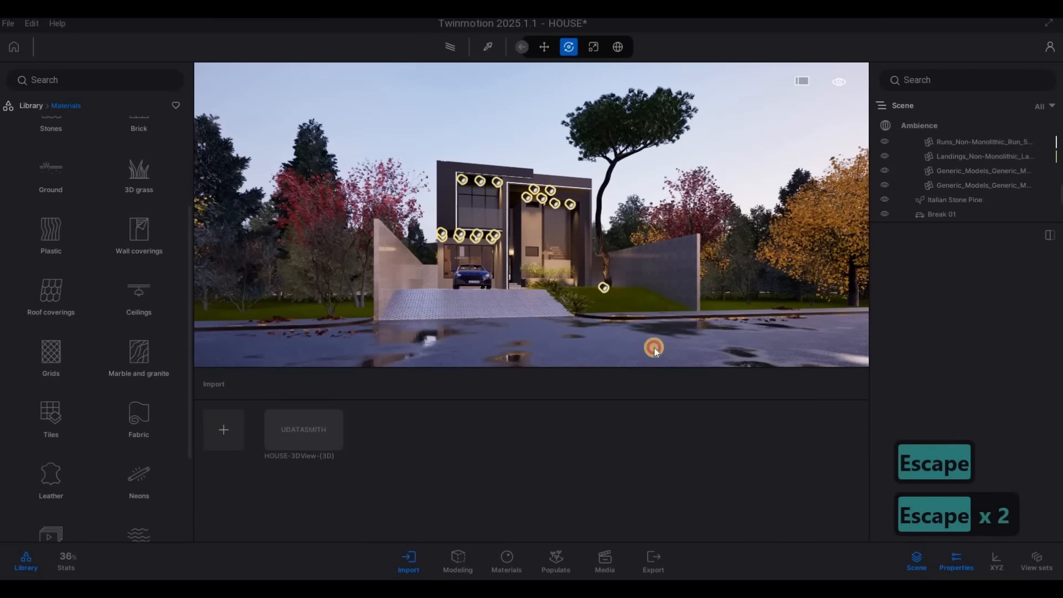
pyautogui.click(733, 257)
pyautogui.press('d')
pyautogui.press('w')
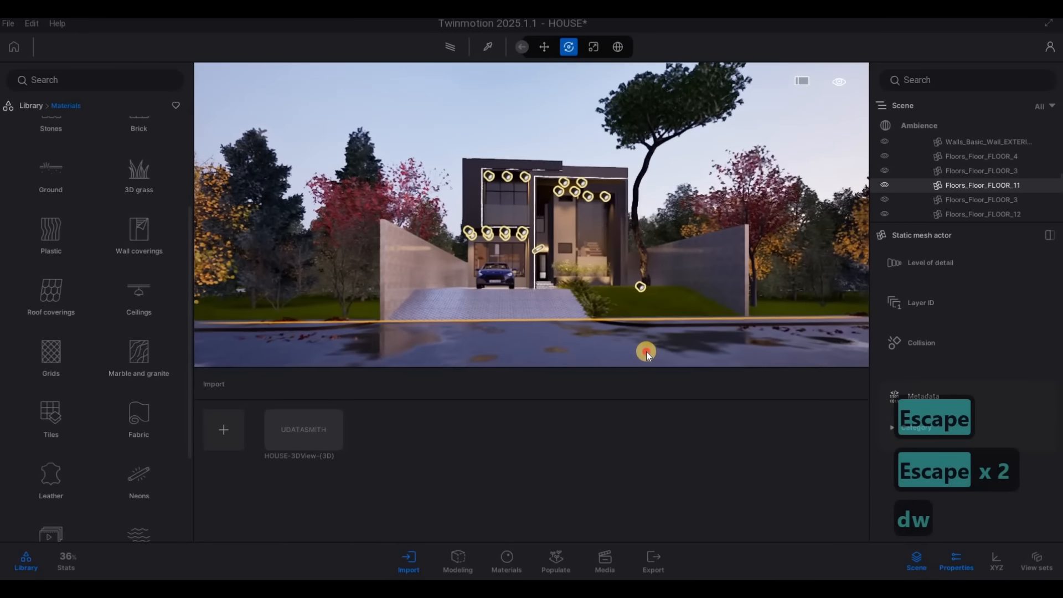
pyautogui.press('Escape')
pyautogui.press('Escape')
pyautogui.press('Escape')
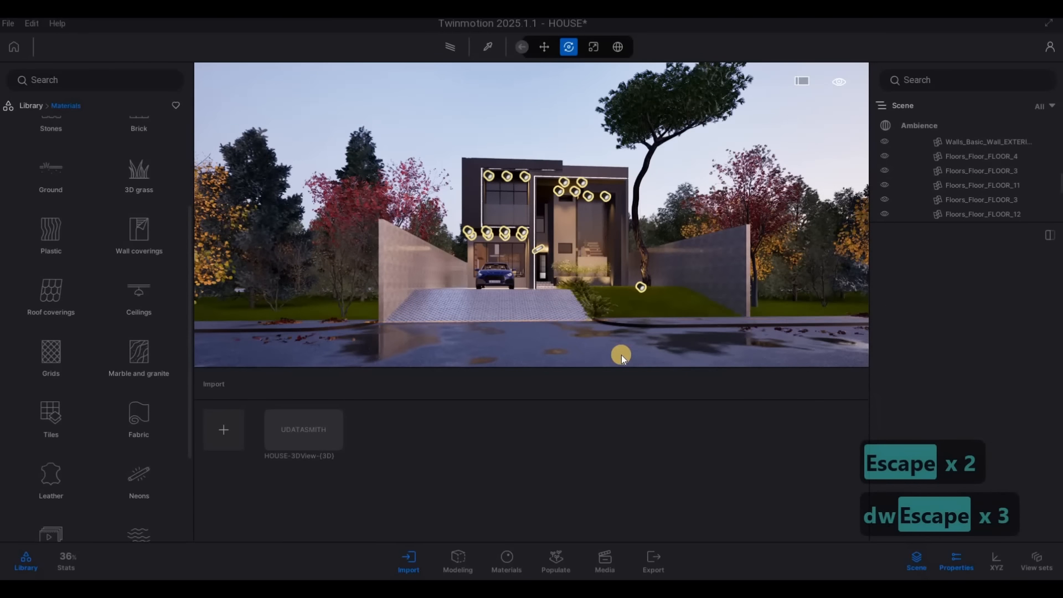
pyautogui.press('Escape')
pyautogui.press('a')
pyautogui.press('a')
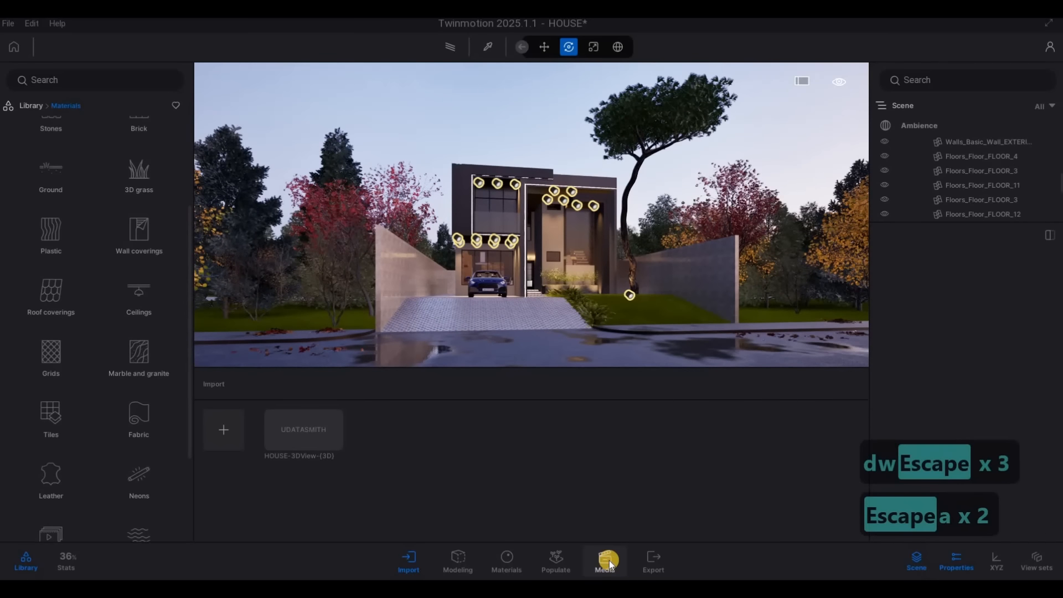
# Step: Switch to the Media section and move the camera around the house
pyautogui.click(609, 560)
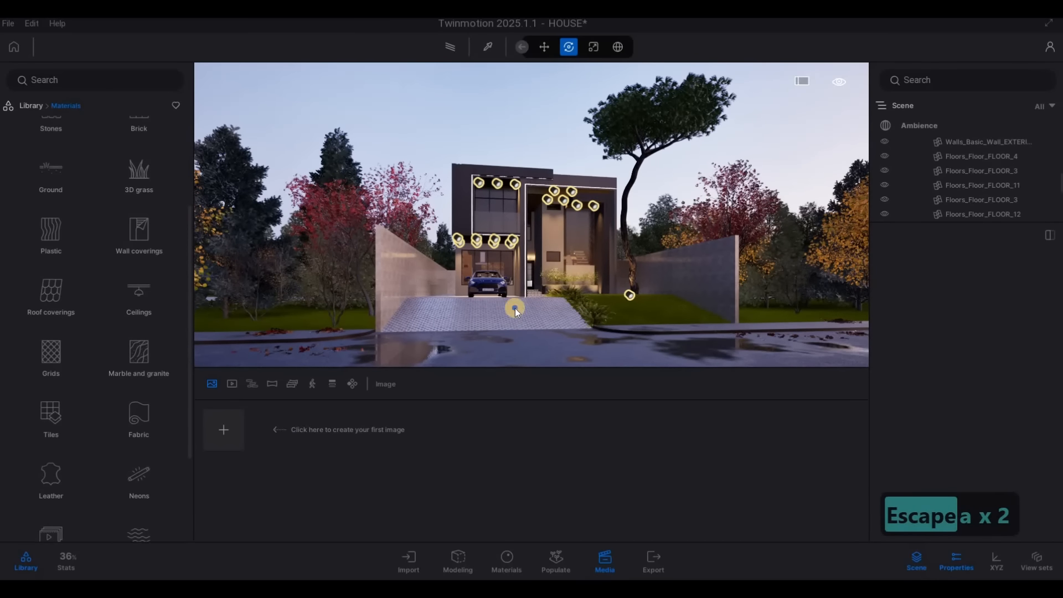
pyautogui.press('a')
pyautogui.press('w')
pyautogui.press('d')
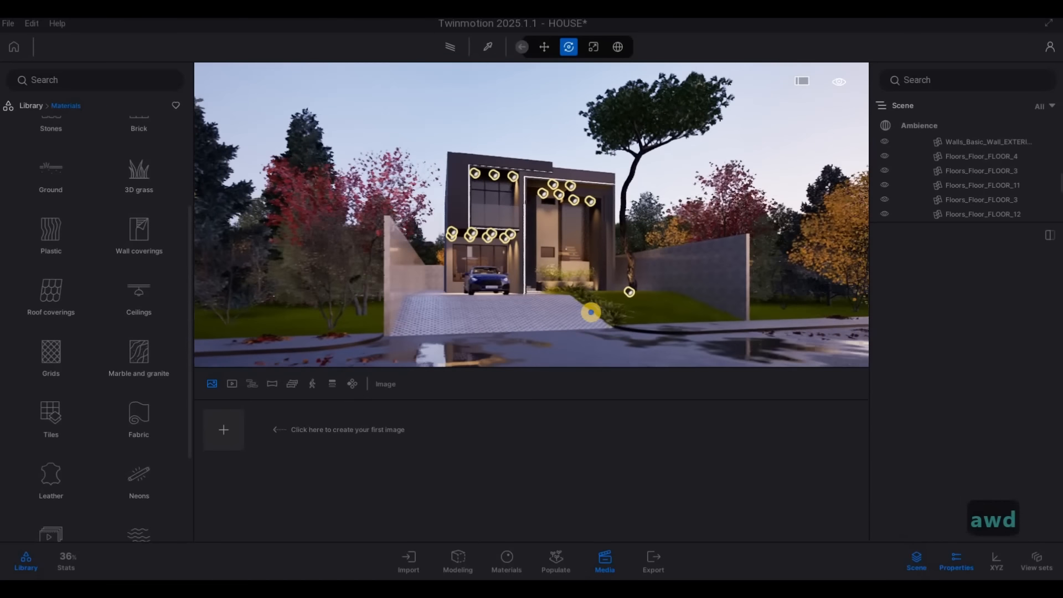
pyautogui.press('a')
pyautogui.press('w')
pyautogui.press('d')
pyautogui.press('a')
pyautogui.press('e')
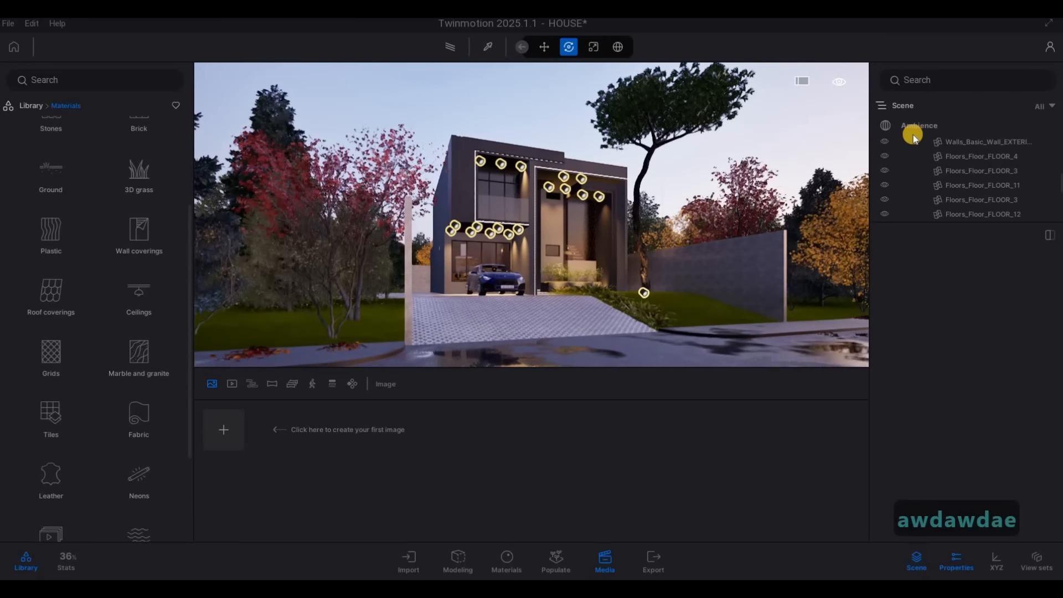
# Step: In Ambience Render settings, compare path-traced and real-time views of the house
pyautogui.click(915, 129)
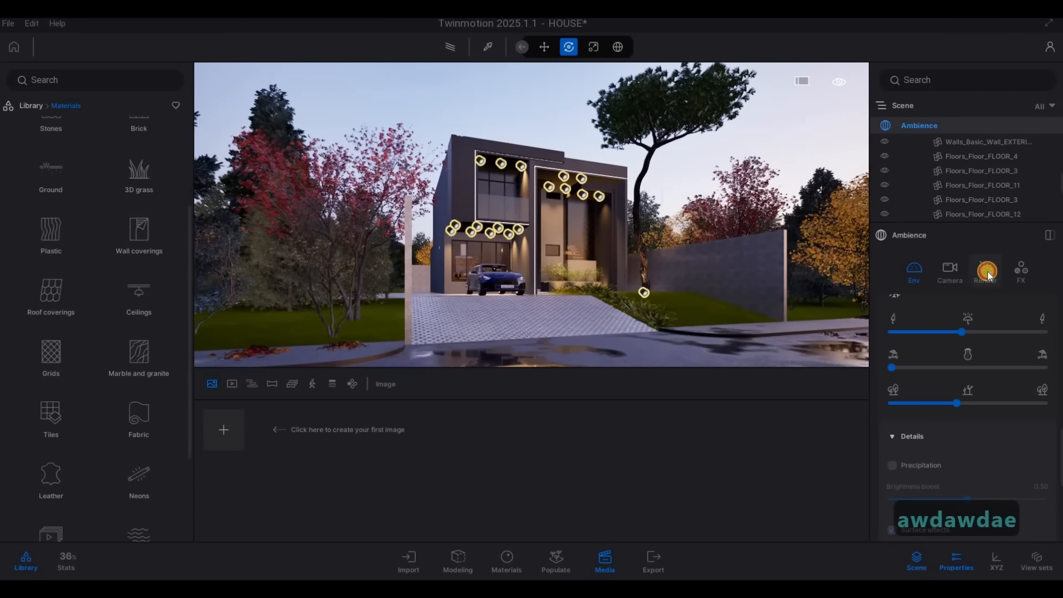
pyautogui.click(984, 272)
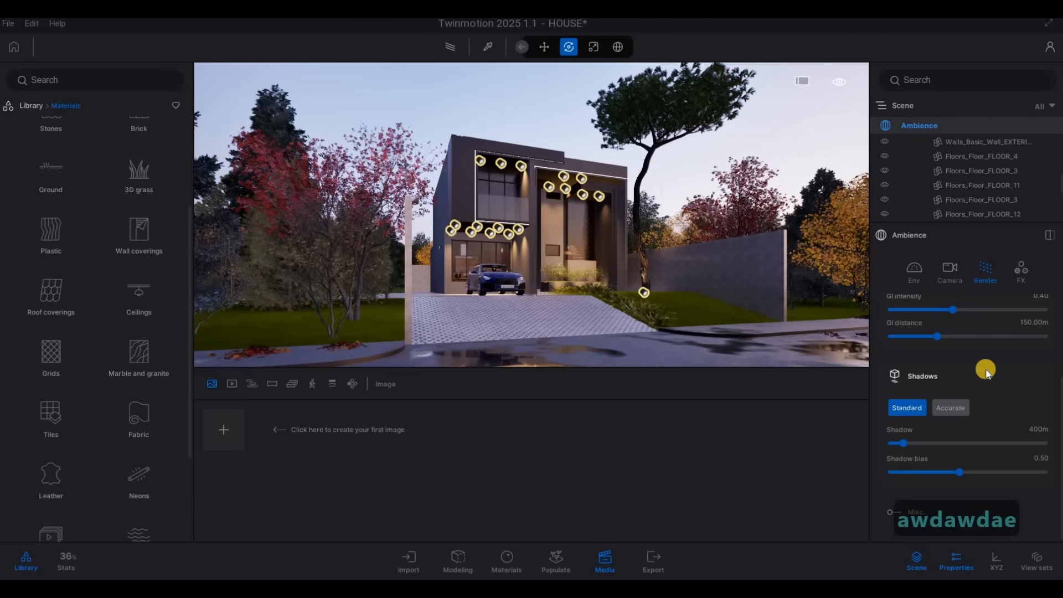
pyautogui.scroll(3, 974, 370)
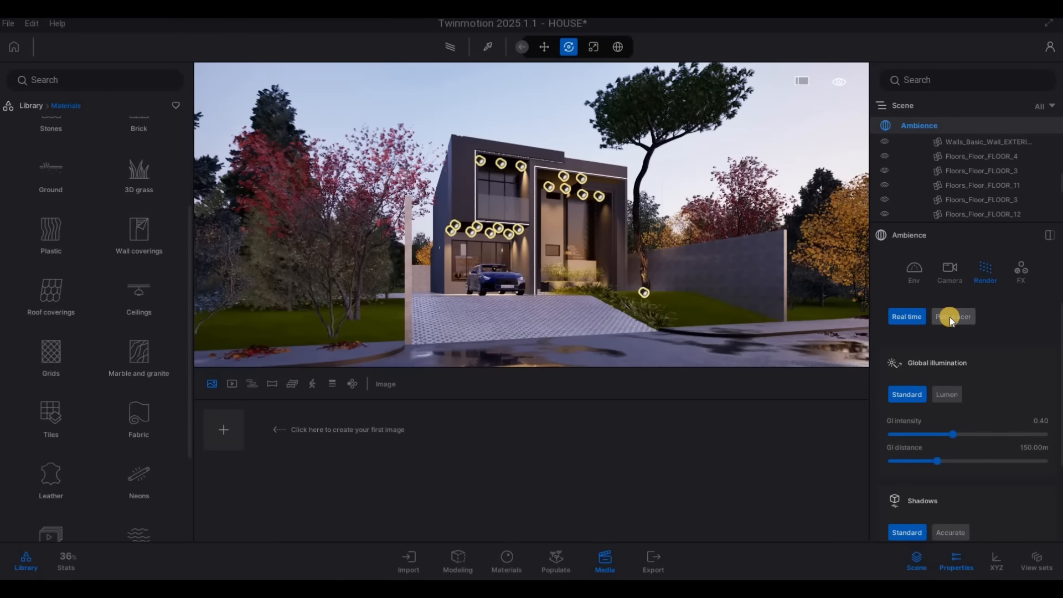
pyautogui.click(951, 317)
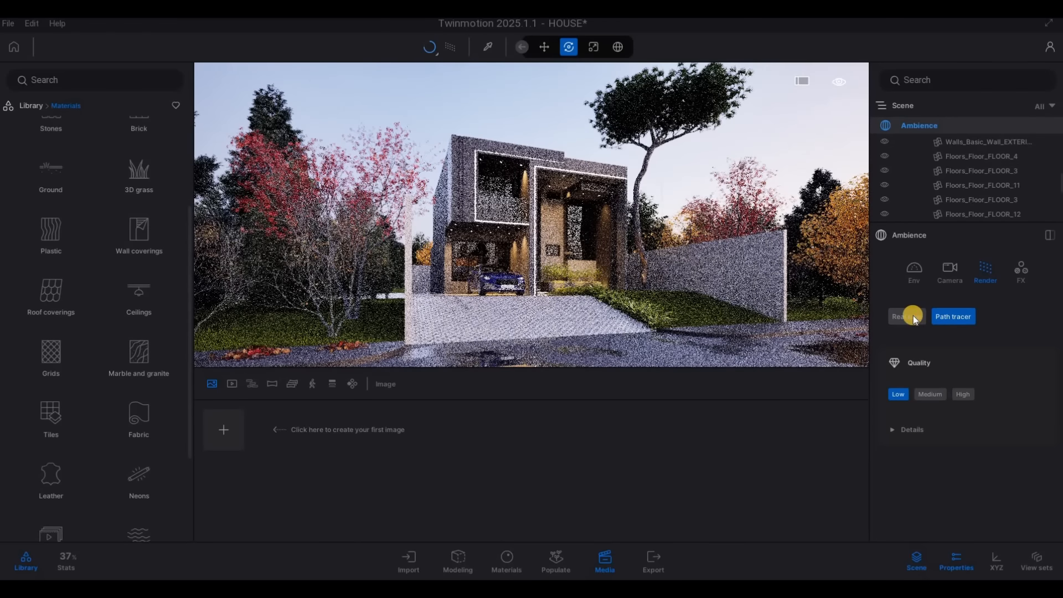
pyautogui.click(914, 315)
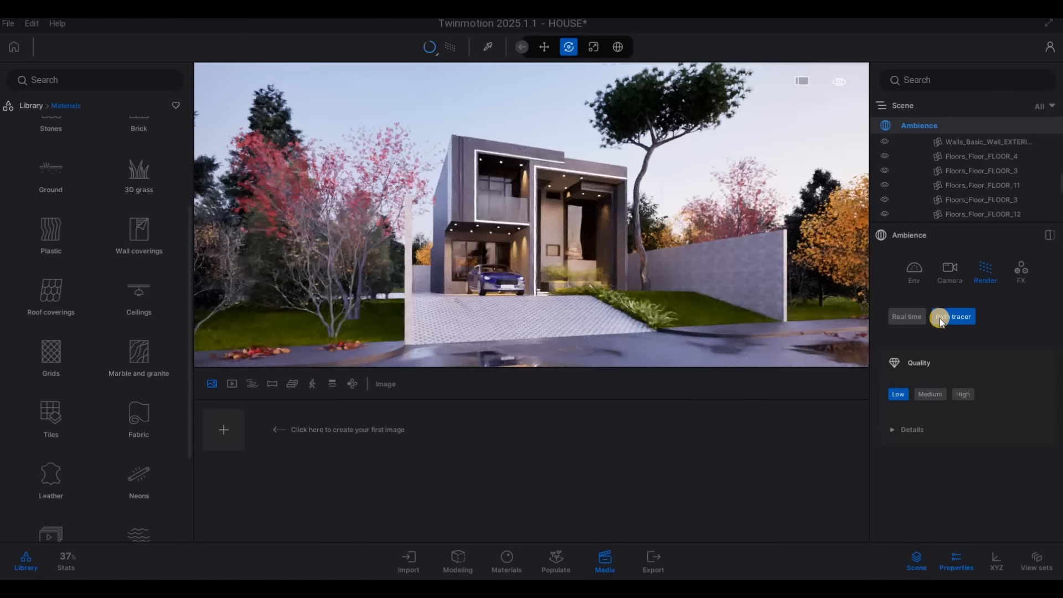
# Step: Choose Lumen global illumination, set path tracing quality to High, and return to real time
pyautogui.click(949, 395)
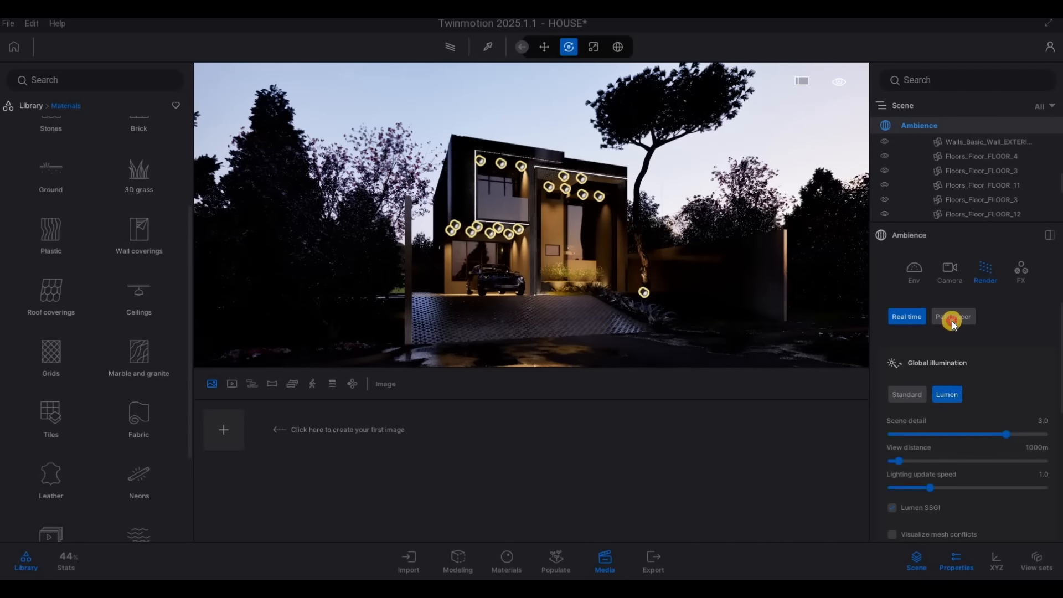
pyautogui.click(951, 319)
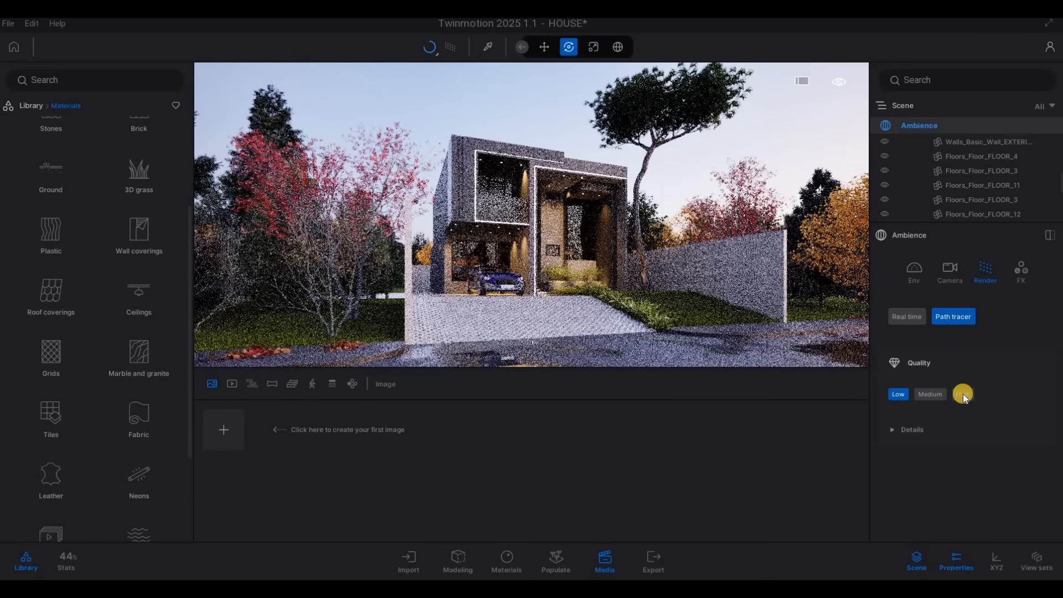
pyautogui.click(963, 394)
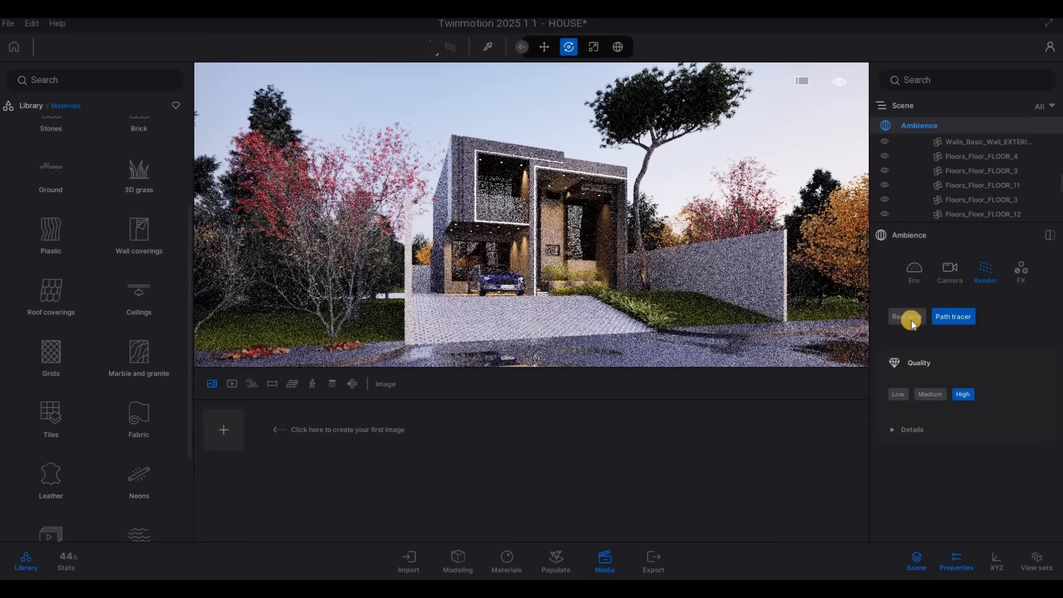
pyautogui.click(908, 318)
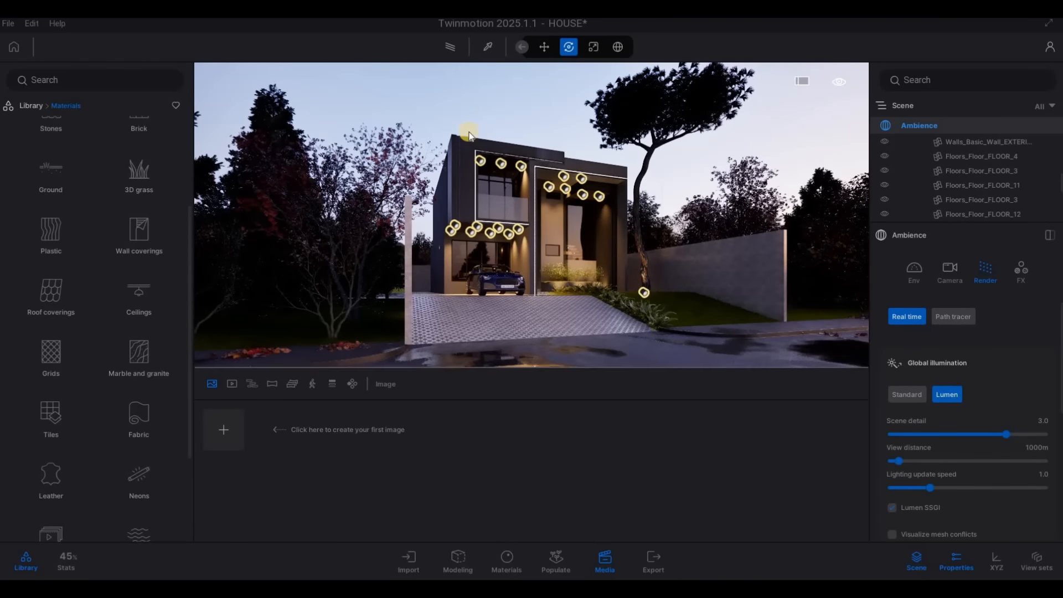
# Step: Preview with path tracing and reframe the camera on the front of the house
pyautogui.click(451, 48)
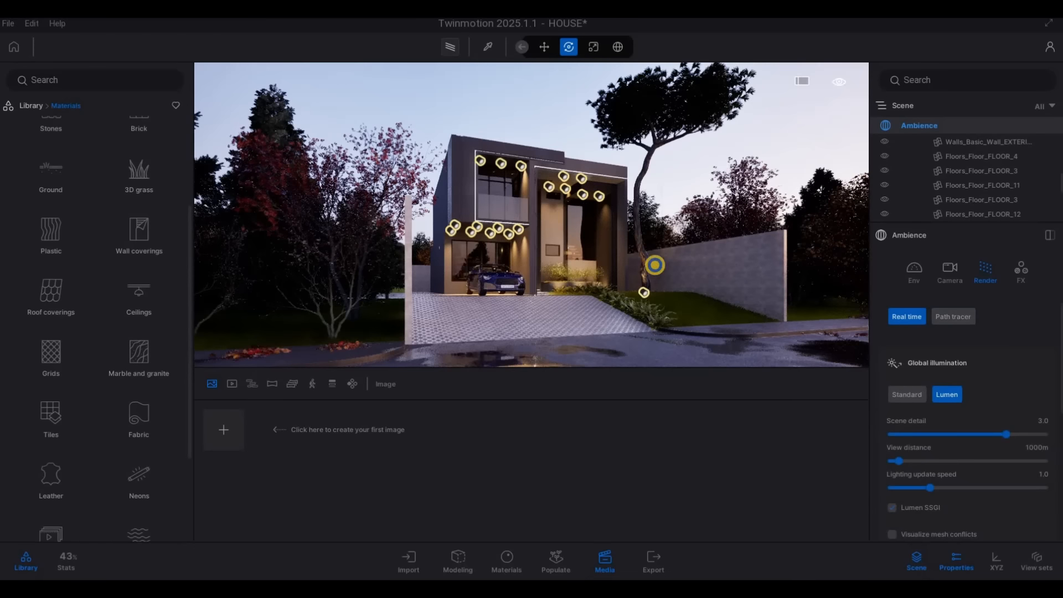
pyautogui.press('d')
pyautogui.moveTo(622, 288)
pyautogui.mouseDown(button='right')
pyautogui.moveTo(642, 287)
pyautogui.moveTo(631, 282)
pyautogui.mouseUp(button='right')
pyautogui.press('w')
pyautogui.press('w')
pyautogui.press('e')
pyautogui.press('a')
pyautogui.press('s')
pyautogui.moveTo(693, 264); pyautogui.dragTo(686, 299, button='right')
pyautogui.press('d')
pyautogui.press('s')
pyautogui.press('q')
pyautogui.press('s')
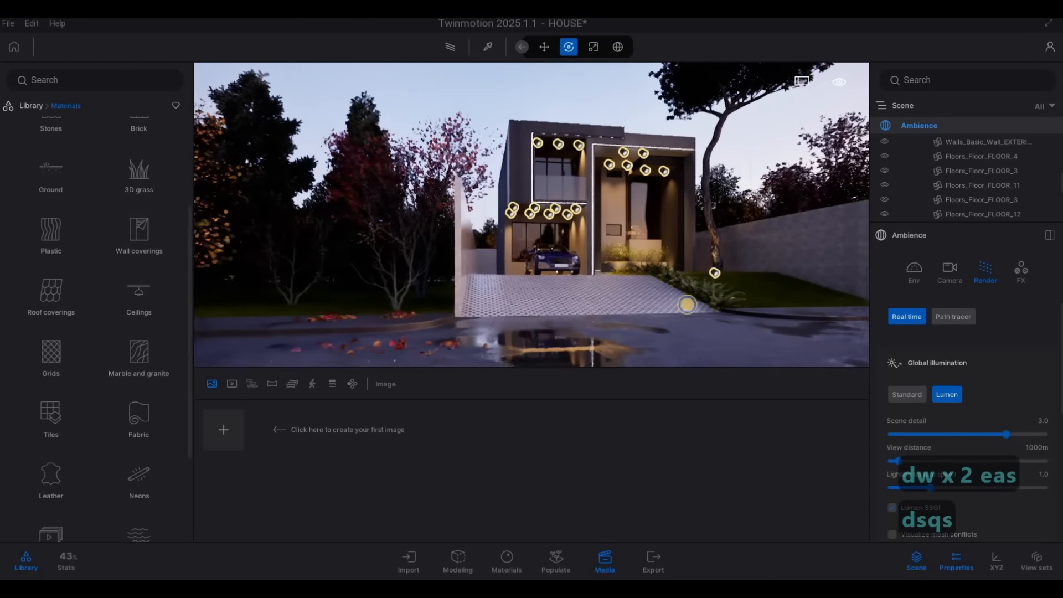
pyautogui.press('q')
pyautogui.press('s')
pyautogui.press('q')
pyautogui.press('d')
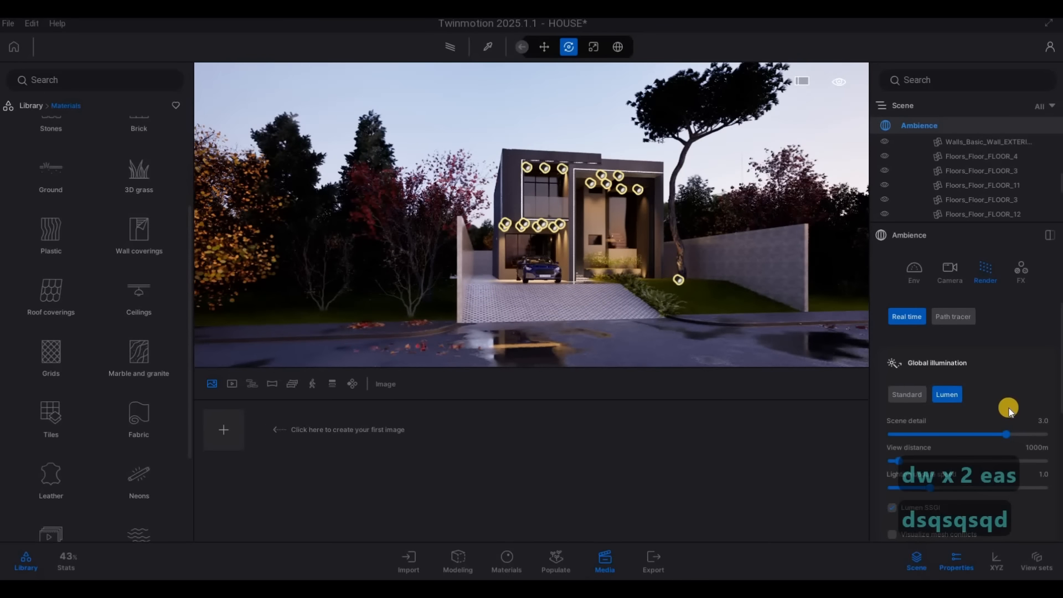
# Step: Try Sunset Fairway HDRI intensities 0.50 and 1.00, then settle on 0.80 and deselect
pyautogui.click(915, 268)
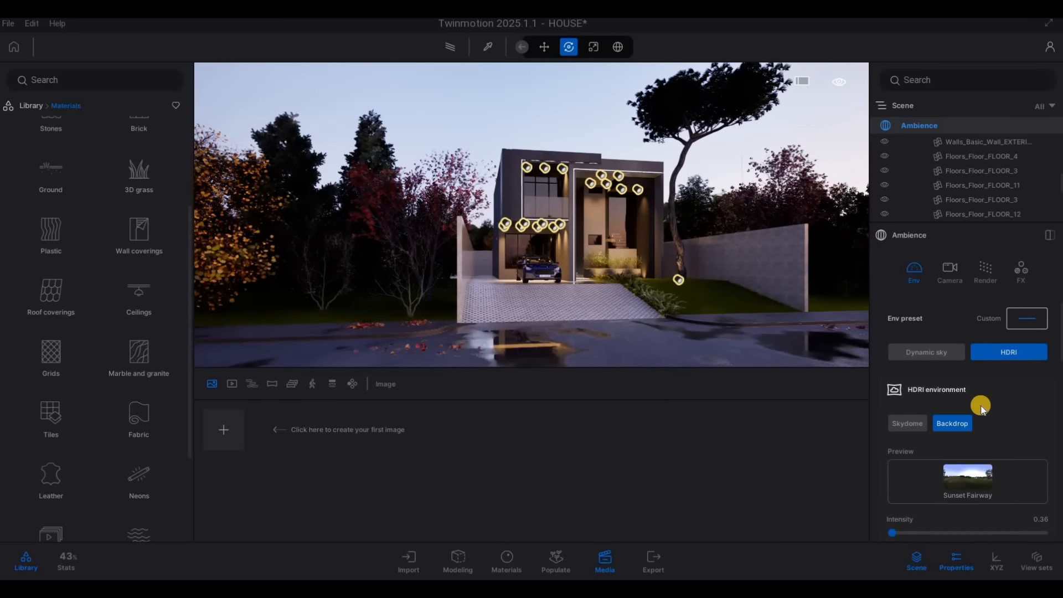
pyautogui.scroll(-4, 982, 409)
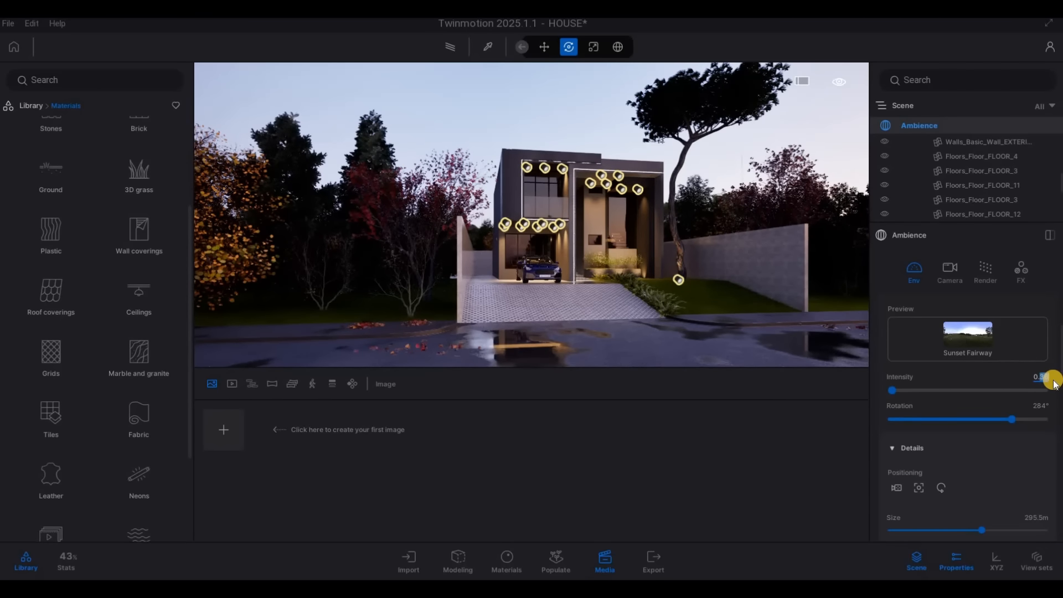
pyautogui.press('Return')
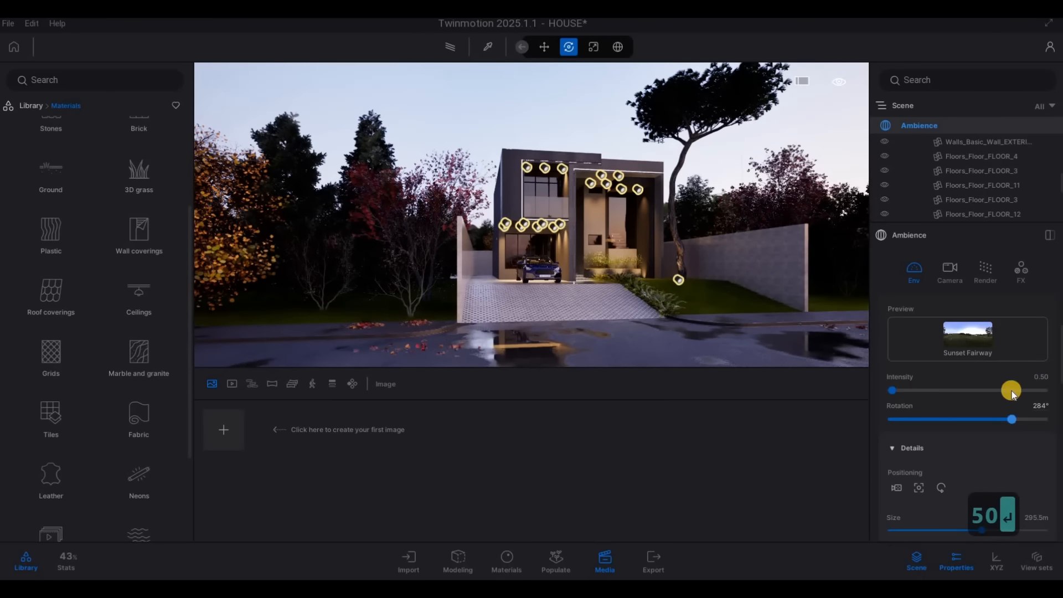
pyautogui.click(1036, 378)
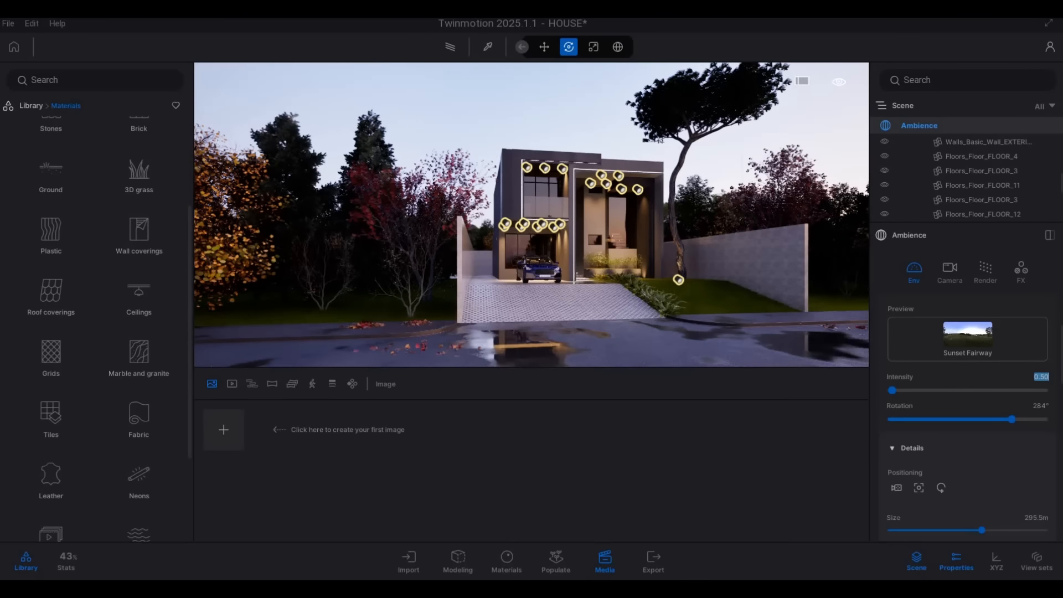
pyautogui.write('1')
pyautogui.press('Return')
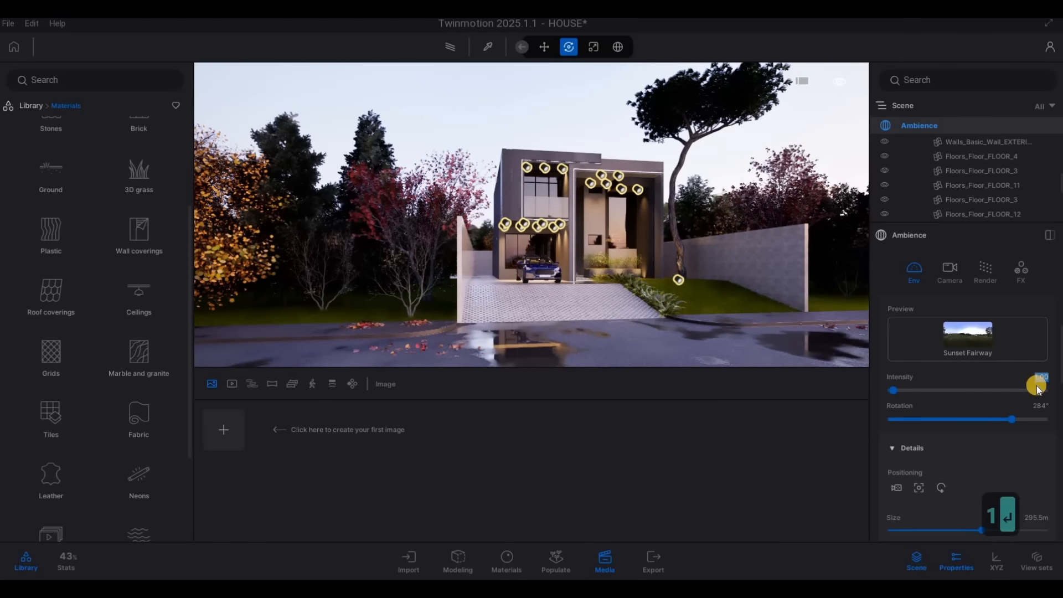
pyautogui.hotkey('ctrl', 'z')
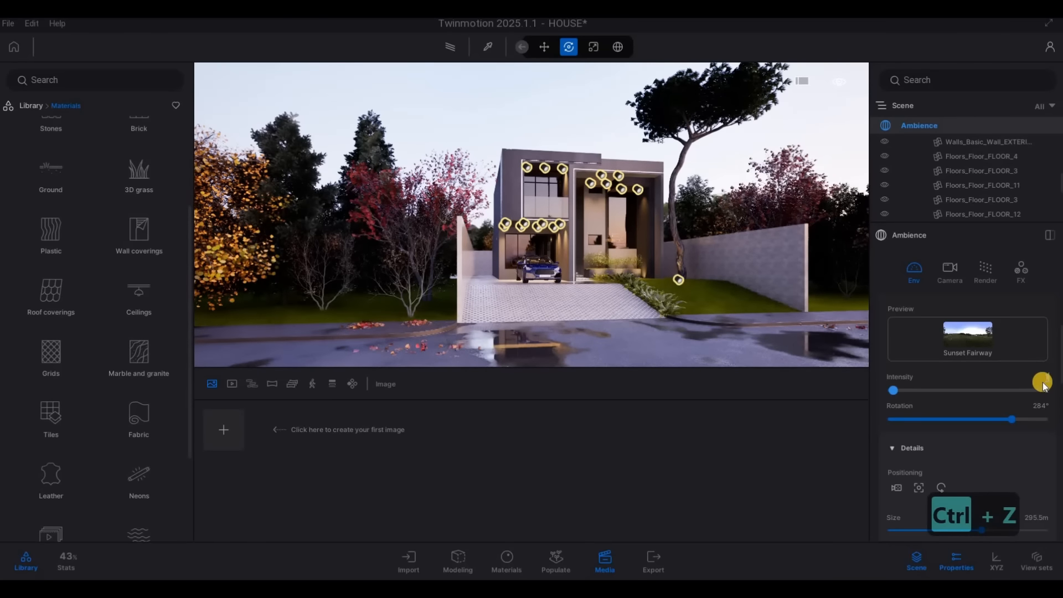
pyautogui.hotkey('ctrl', 'z')
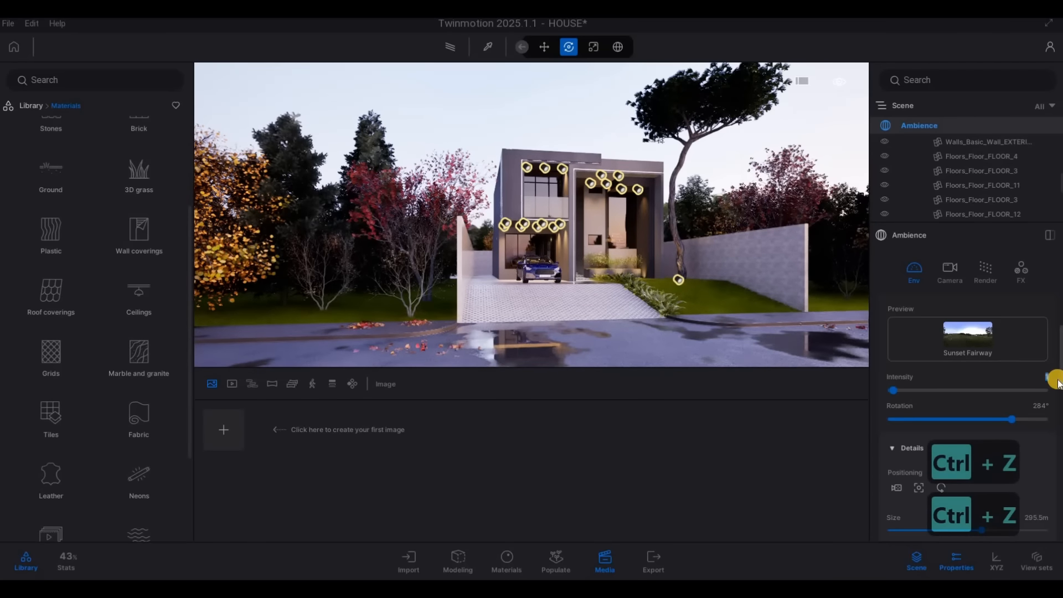
pyautogui.write('.8')
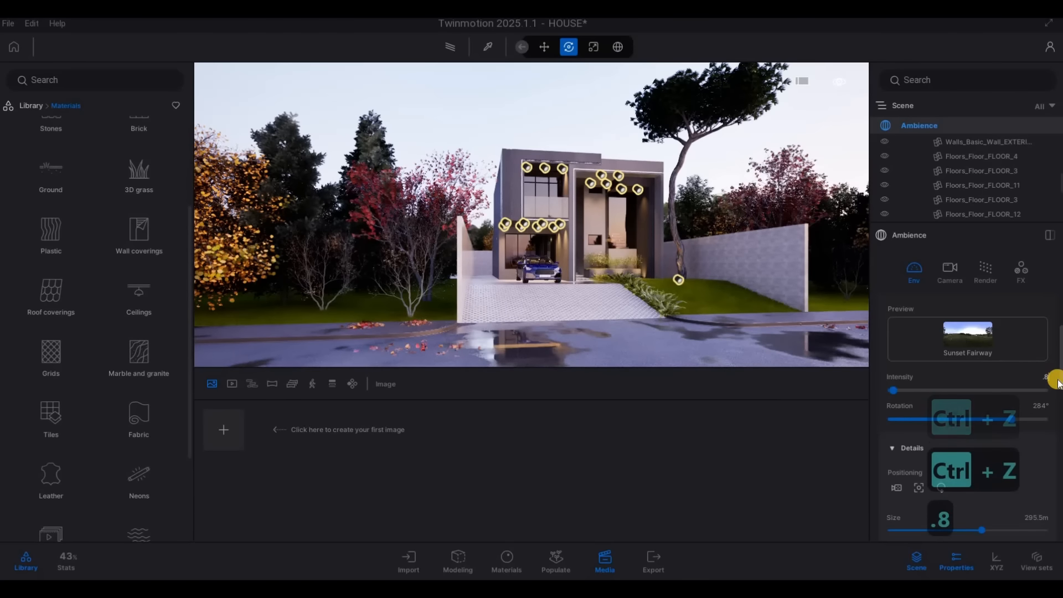
pyautogui.press('Return')
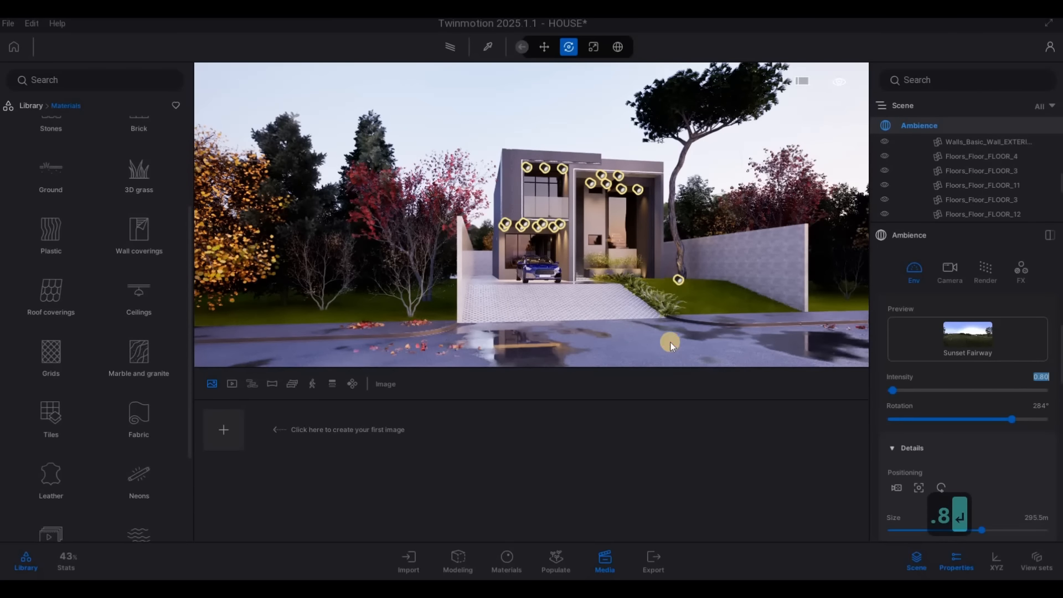
pyautogui.press('Escape')
# Step: Fly the camera in closer toward the house
pyautogui.press('a')
pyautogui.press('e')
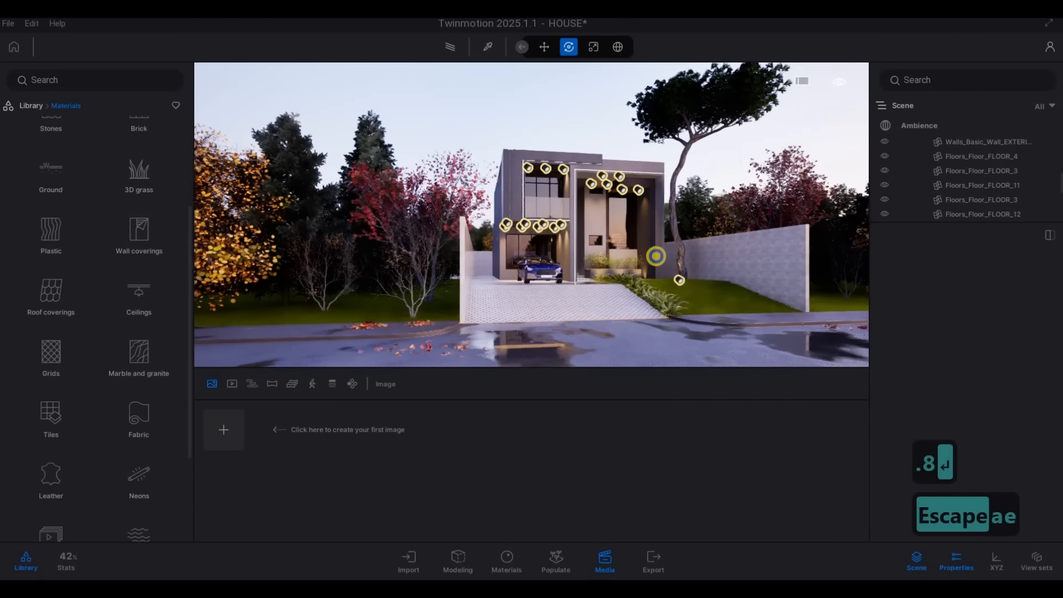
pyautogui.press('w')
pyautogui.press('e')
pyautogui.press('w')
pyautogui.press('q')
pyautogui.press('s')
pyautogui.press('w')
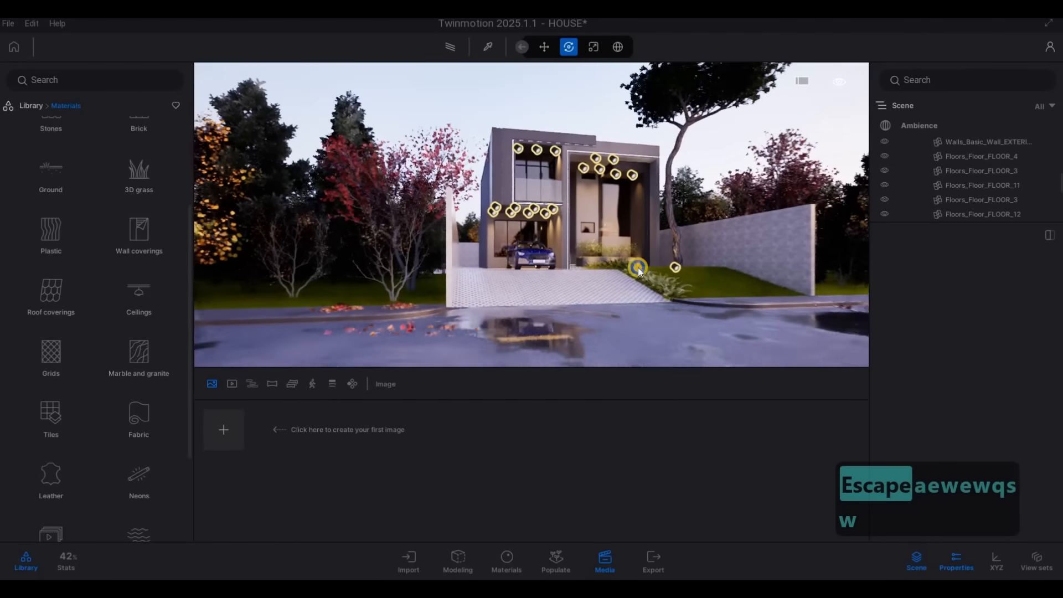
pyautogui.press('a')
pyautogui.press('s')
pyautogui.press('w')
pyautogui.press('a')
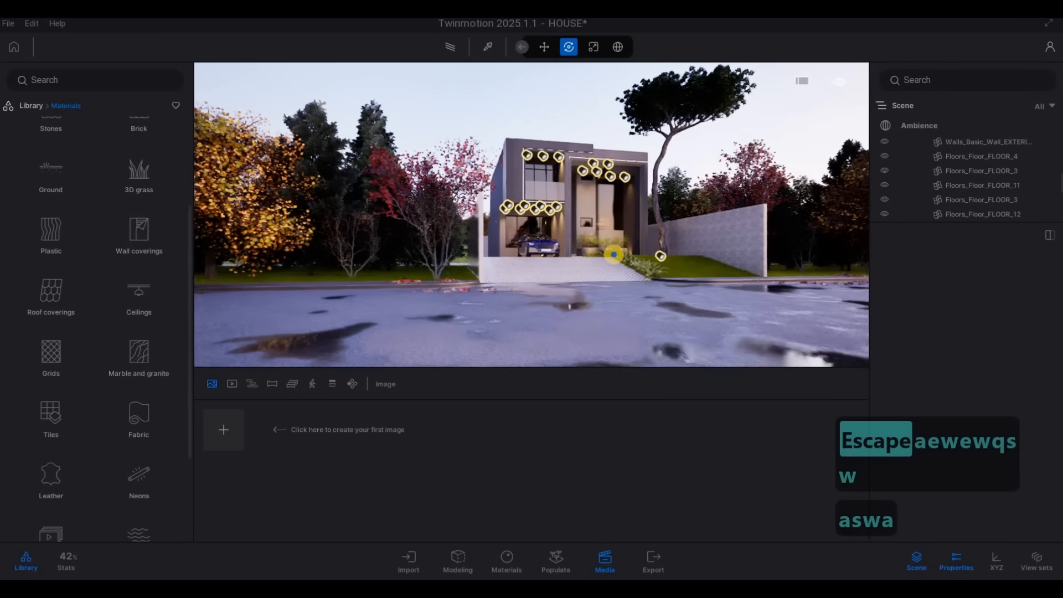
pyautogui.press('q')
pyautogui.press('w')
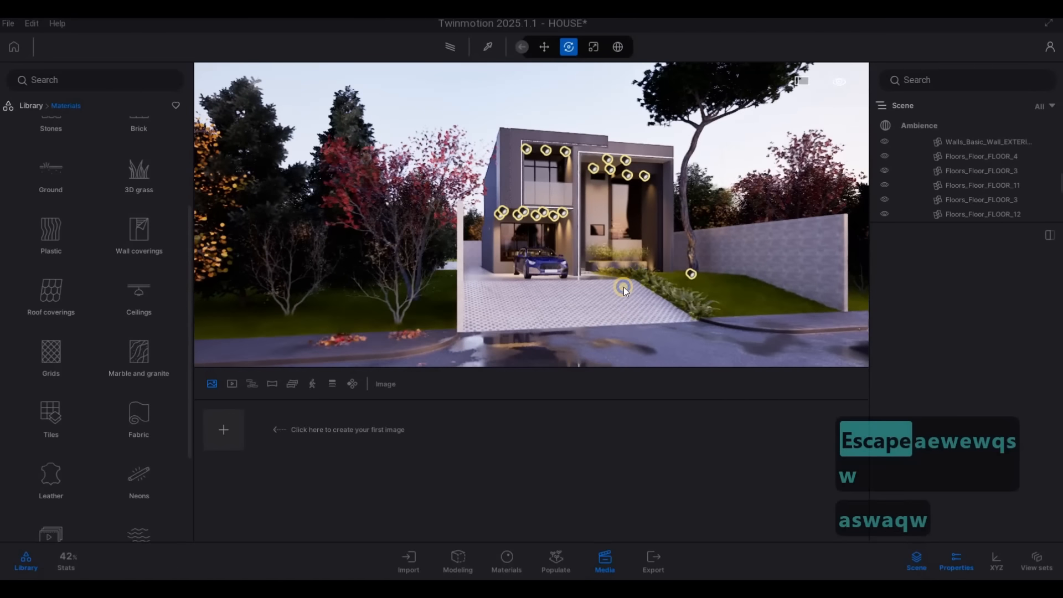
pyautogui.press('s')
# Step: Set the Ambience environment intensity to 0.60
pyautogui.click(920, 125)
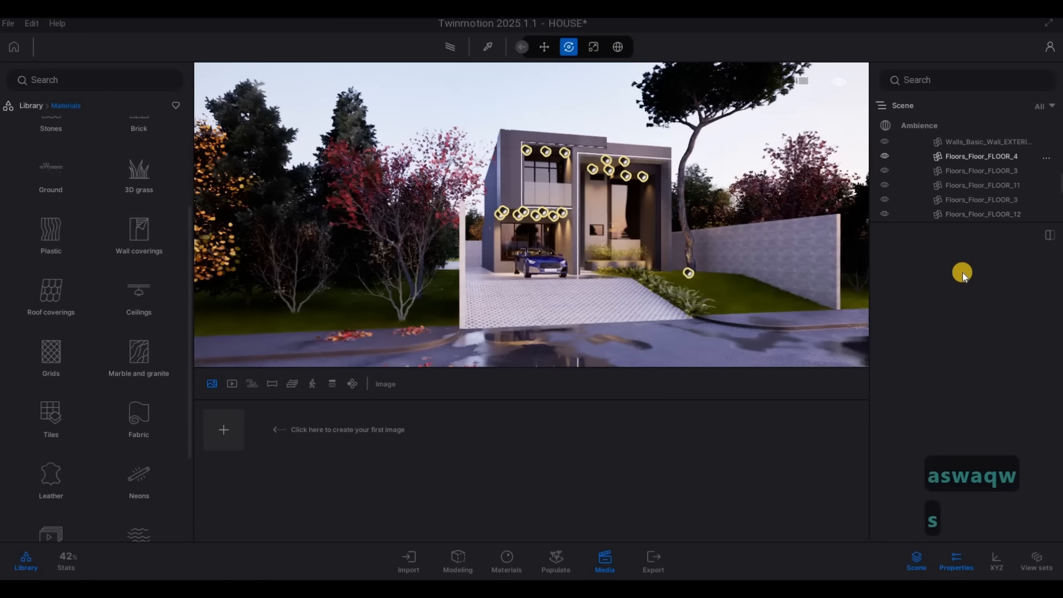
pyautogui.click(985, 272)
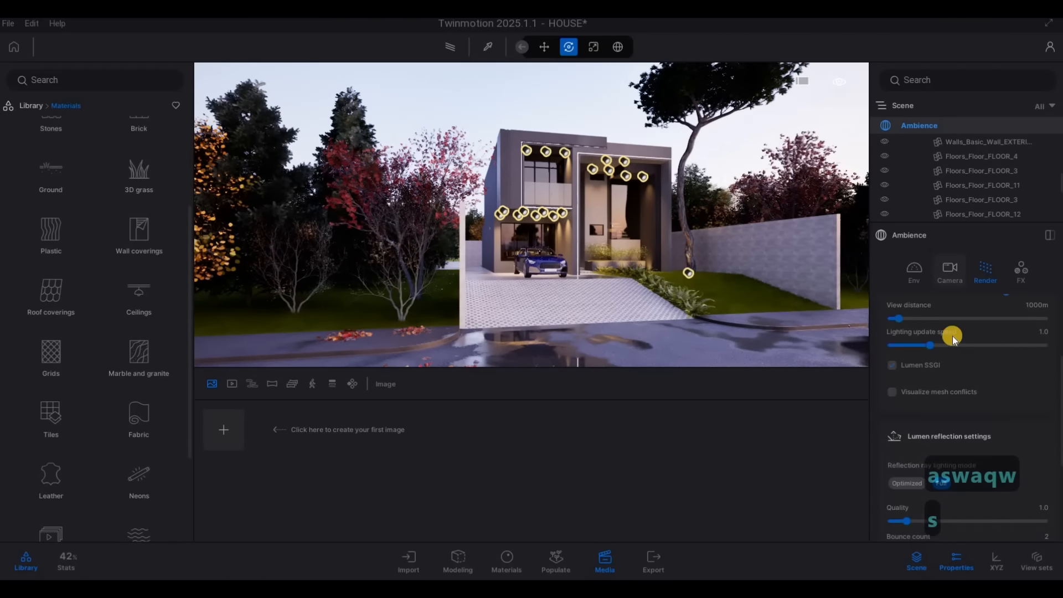
pyautogui.click(910, 268)
pyautogui.click(1040, 379)
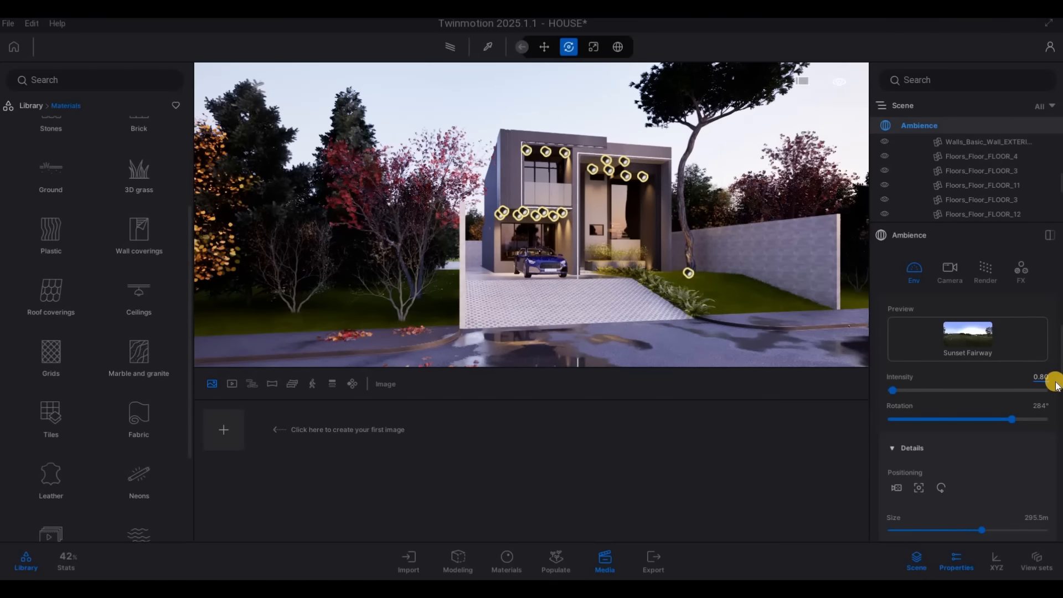
pyautogui.write('.6')
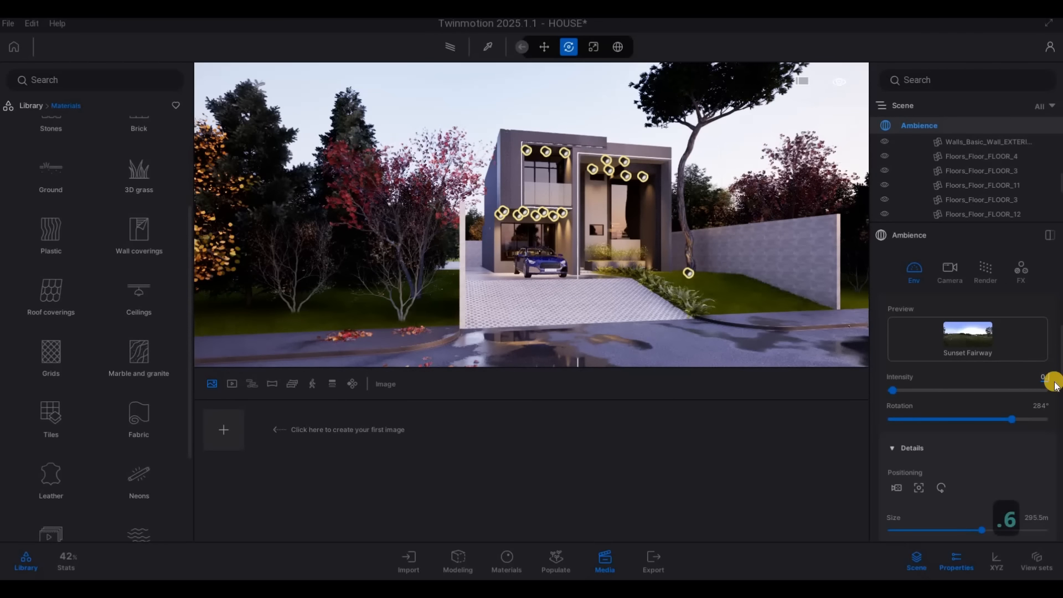
pyautogui.write('0')
pyautogui.press('Return')
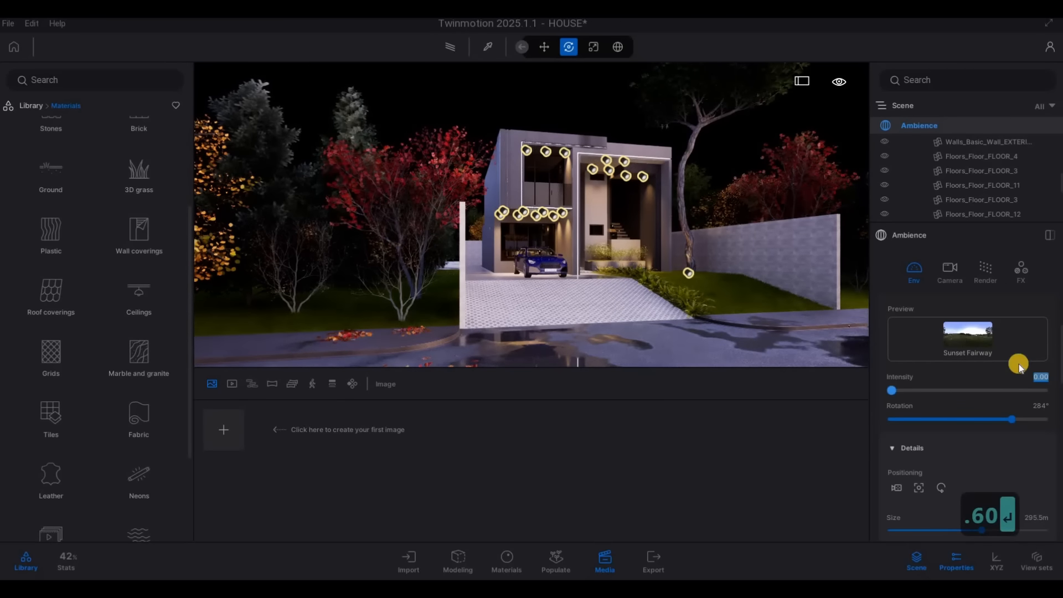
pyautogui.write('.6')
pyautogui.press('Return')
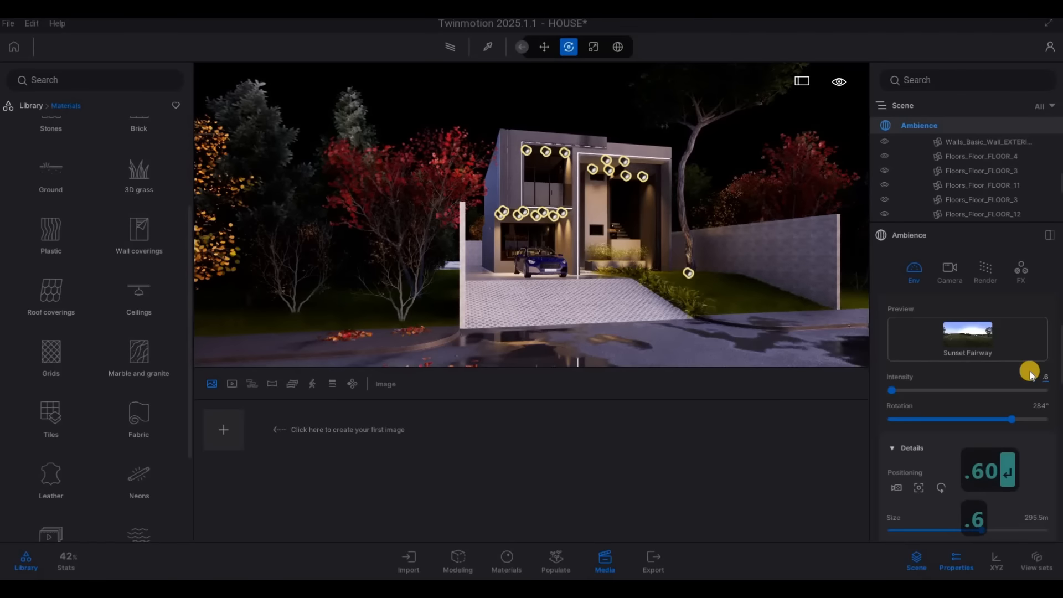
# Step: Frame the house from across the street, turning the view slightly left
pyautogui.press('s')
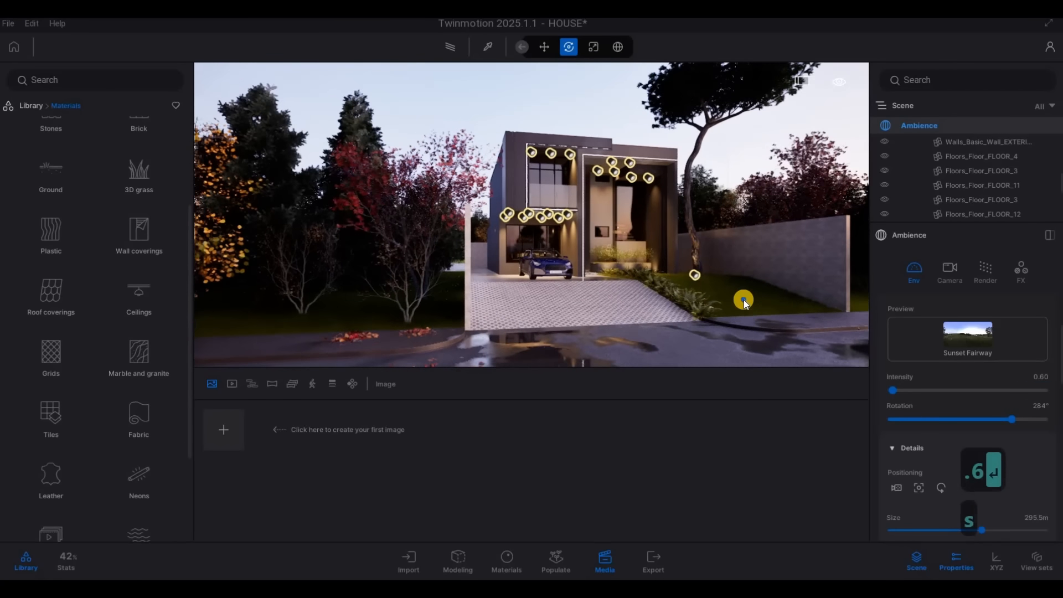
pyautogui.press('e')
pyautogui.press('d')
pyautogui.press('w')
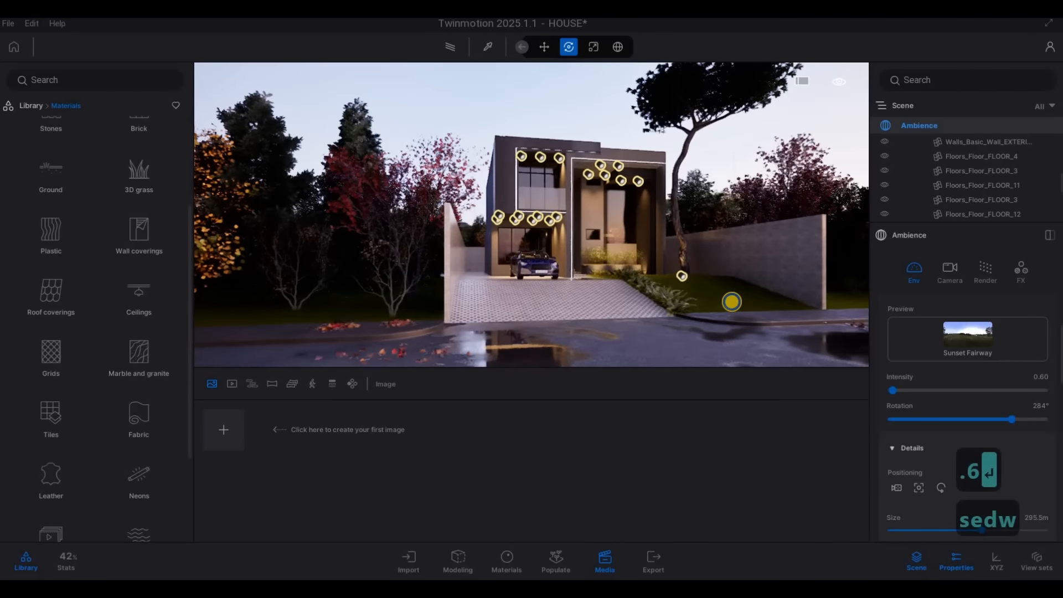
pyautogui.moveTo(742, 304); pyautogui.dragTo(673, 307, button='right')
# Step: Fly the camera across the street to frame the house front
pyautogui.press('w')
pyautogui.press('w')
pyautogui.press('s')
pyautogui.press('d')
pyautogui.press('w')
pyautogui.press('e')
pyautogui.press('d')
pyautogui.press('a')
pyautogui.press('d')
pyautogui.press('s')
pyautogui.press('q')
pyautogui.press('s')
pyautogui.press('s')
pyautogui.press('s')
pyautogui.press('s')
pyautogui.press('s')
pyautogui.press('s')
pyautogui.press('a')
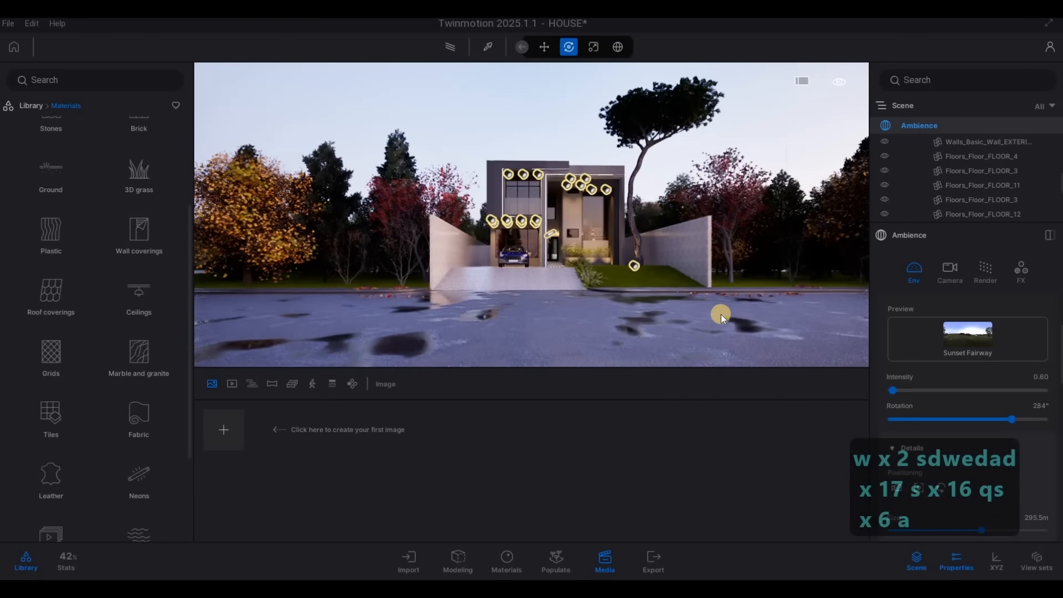
pyautogui.press('w')
pyautogui.press('d')
# Step: Create the first Media image, Image1, from this view and nudge its framing
pyautogui.click(228, 429)
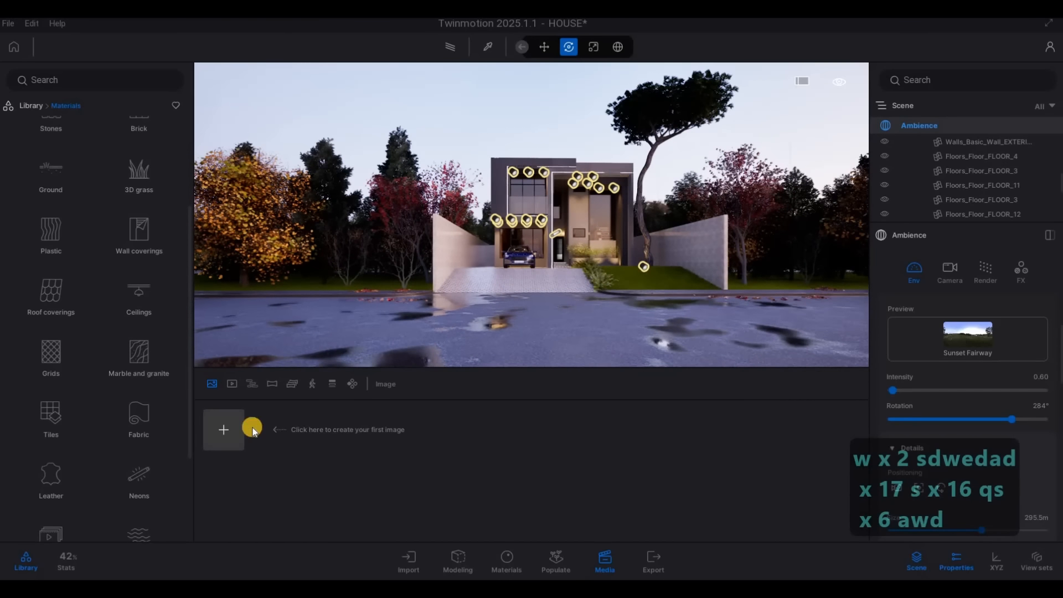
pyautogui.press('a')
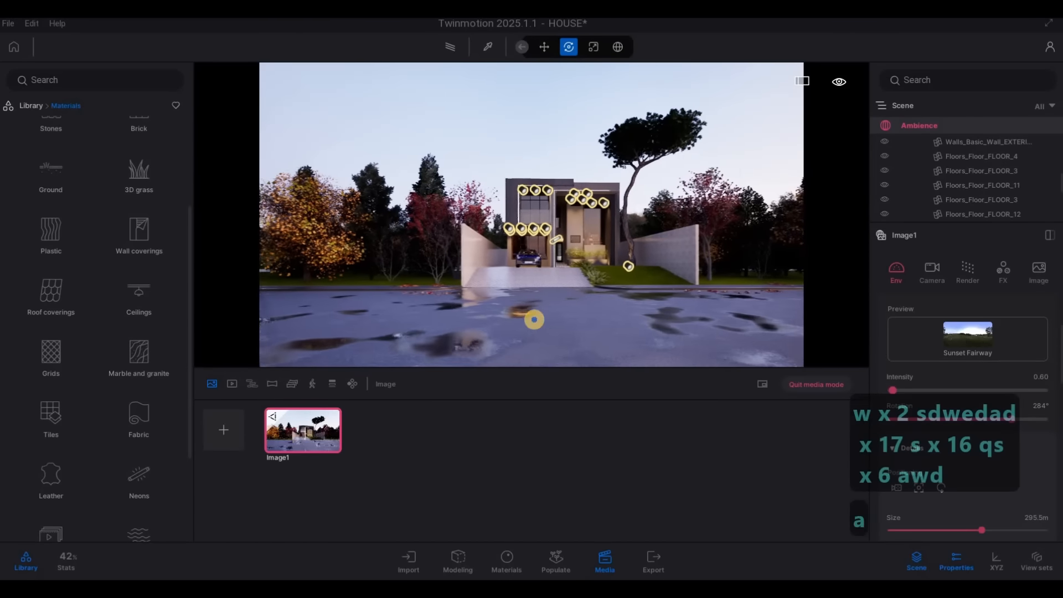
pyautogui.press('d')
pyautogui.press('a')
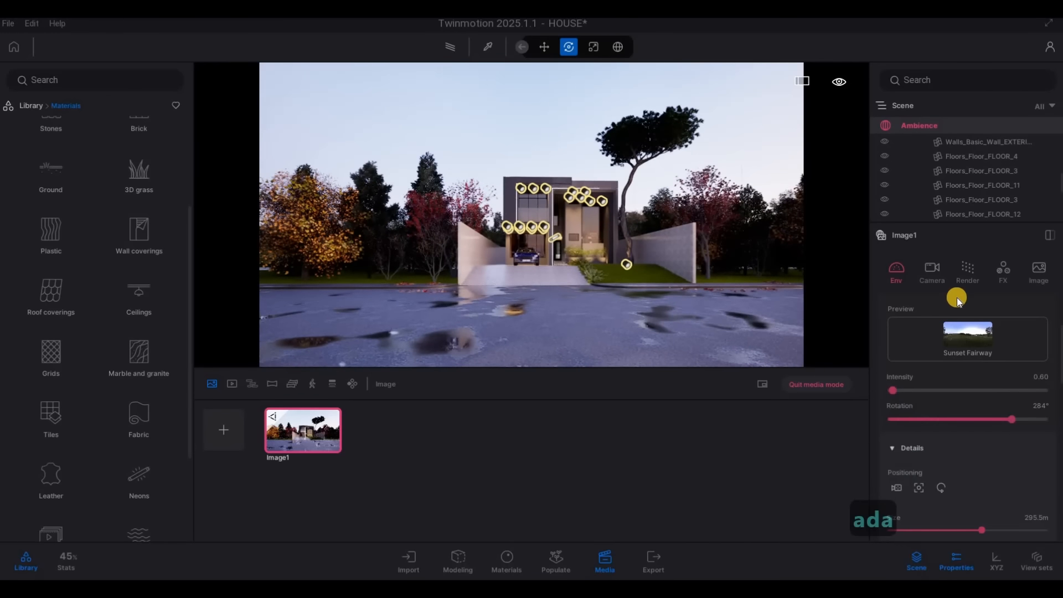
# Step: Widen Image1's focal length to about 27mm and reposition the camera toward the house
pyautogui.click(933, 274)
pyautogui.moveTo(959, 405); pyautogui.dragTo(977, 407)
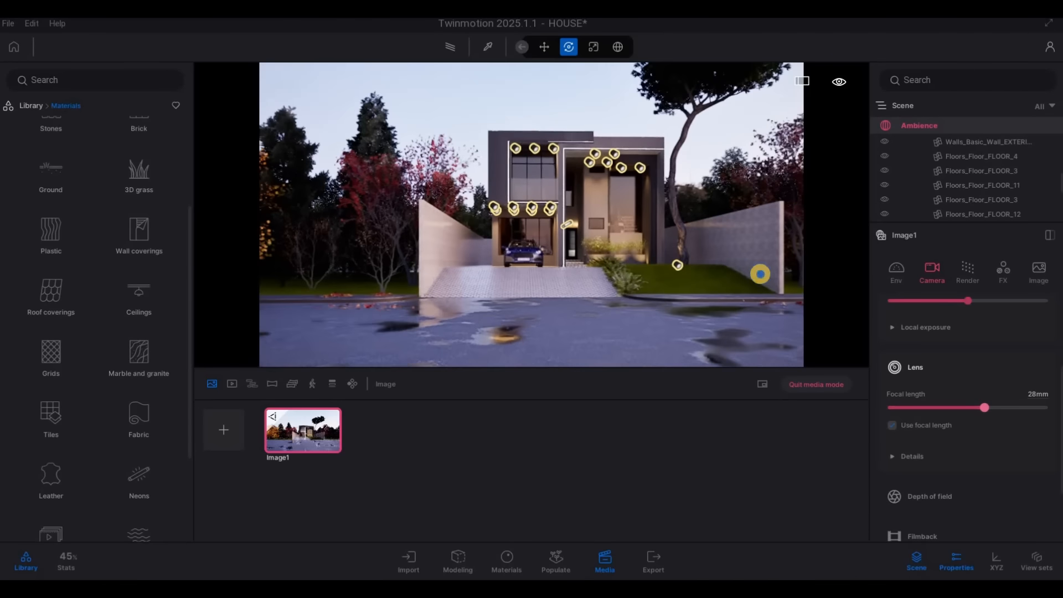
pyautogui.press('d')
pyautogui.moveTo(761, 272)
pyautogui.mouseDown(button='right')
pyautogui.moveTo(773, 259)
pyautogui.moveTo(749, 275)
pyautogui.mouseUp(button='right')
pyautogui.press('w')
pyautogui.press('w')
pyautogui.press('d')
pyautogui.press('s')
pyautogui.press('s')
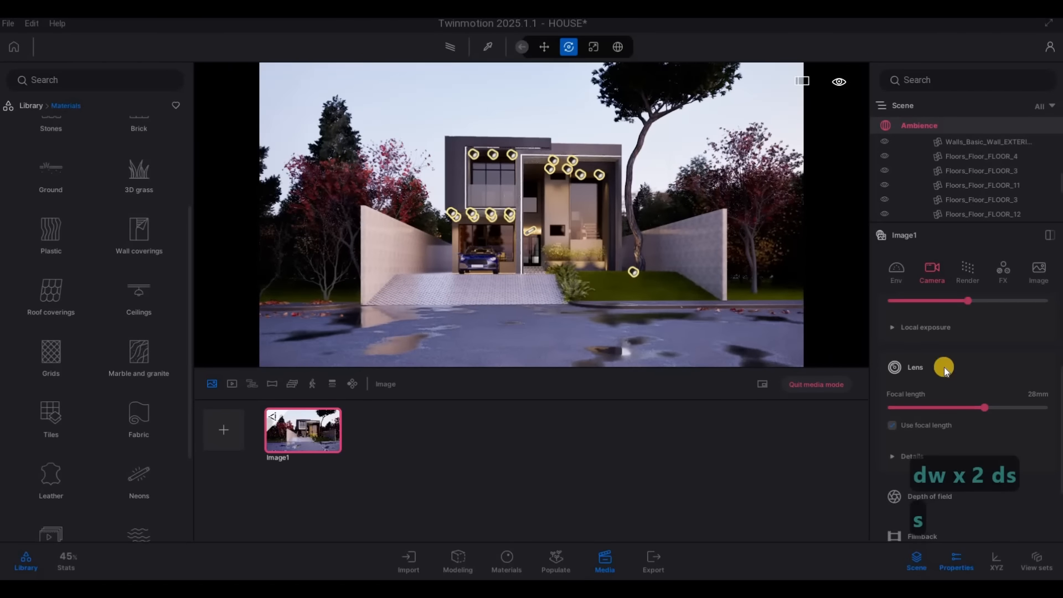
pyautogui.moveTo(985, 407); pyautogui.dragTo(921, 402)
pyautogui.press('w')
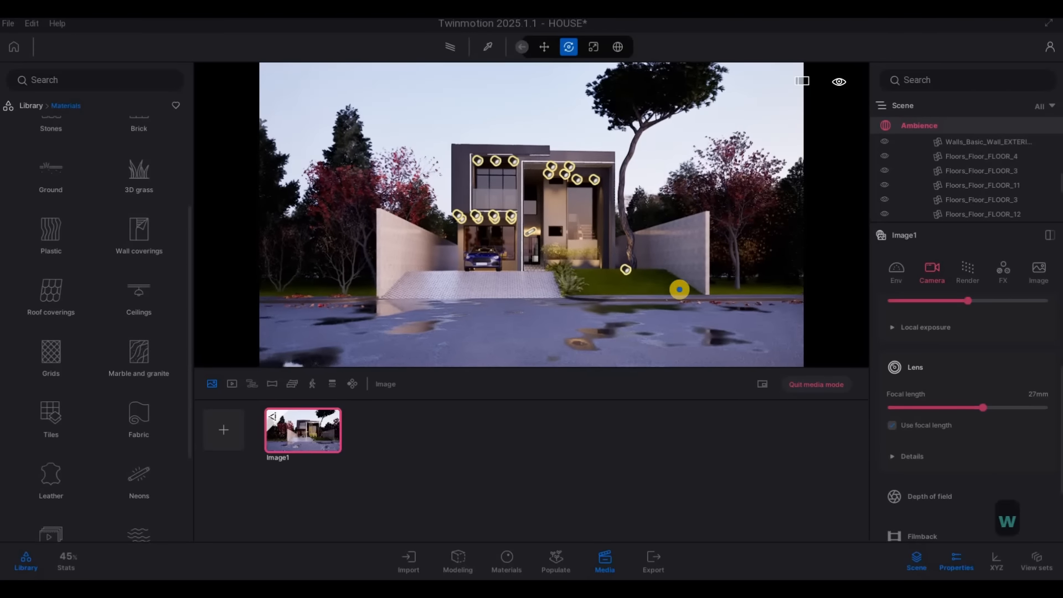
pyautogui.press('d')
pyautogui.press('s')
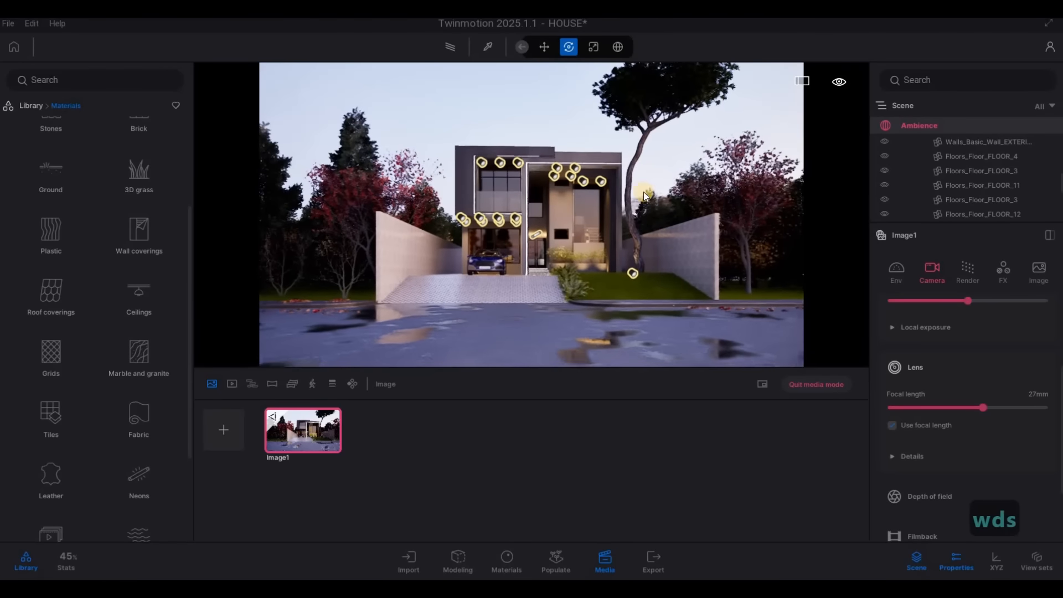
# Step: Lower the Italian Stone Pine's age to 1%, deselect it, and set focal length to 30mm
pyautogui.click(633, 165)
pyautogui.moveTo(911, 306); pyautogui.dragTo(891, 305)
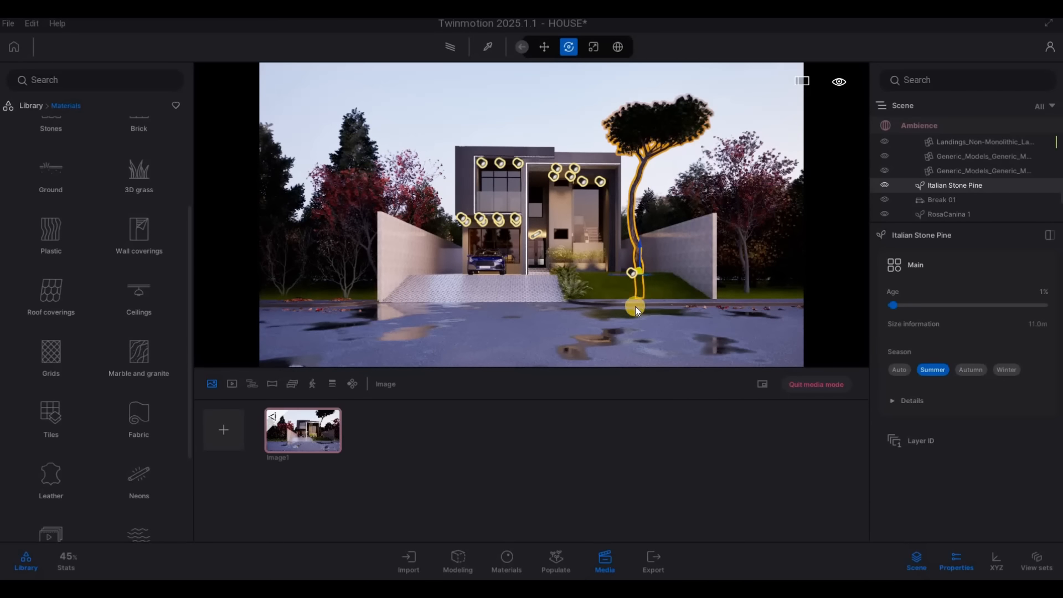
pyautogui.click(502, 315)
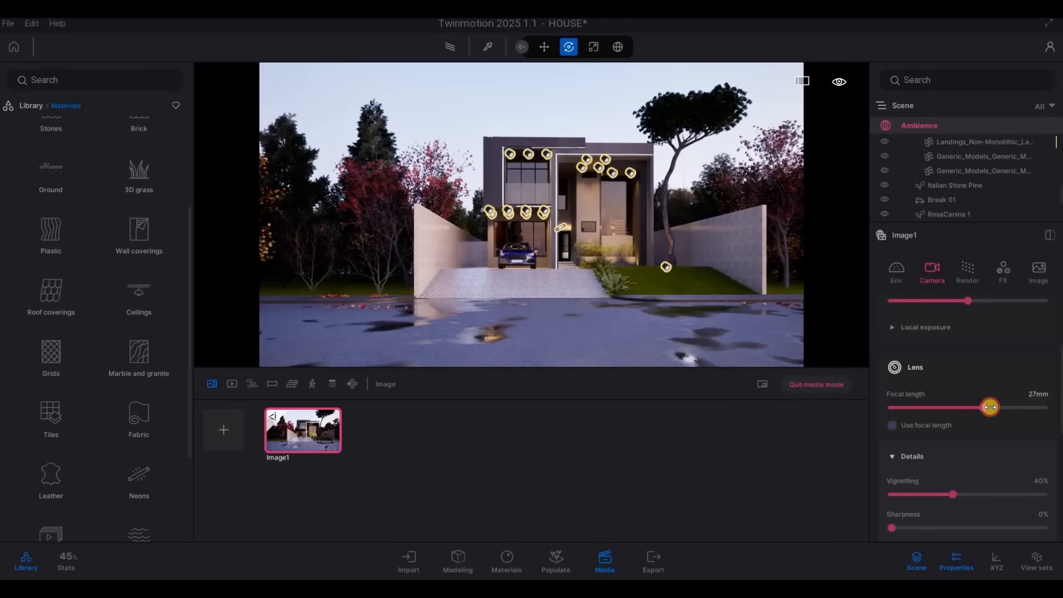
pyautogui.moveTo(989, 406); pyautogui.dragTo(988, 403)
# Step: Reframe the house by moving the camera and lengthen the lens to 34mm
pyautogui.press('d')
pyautogui.press('d')
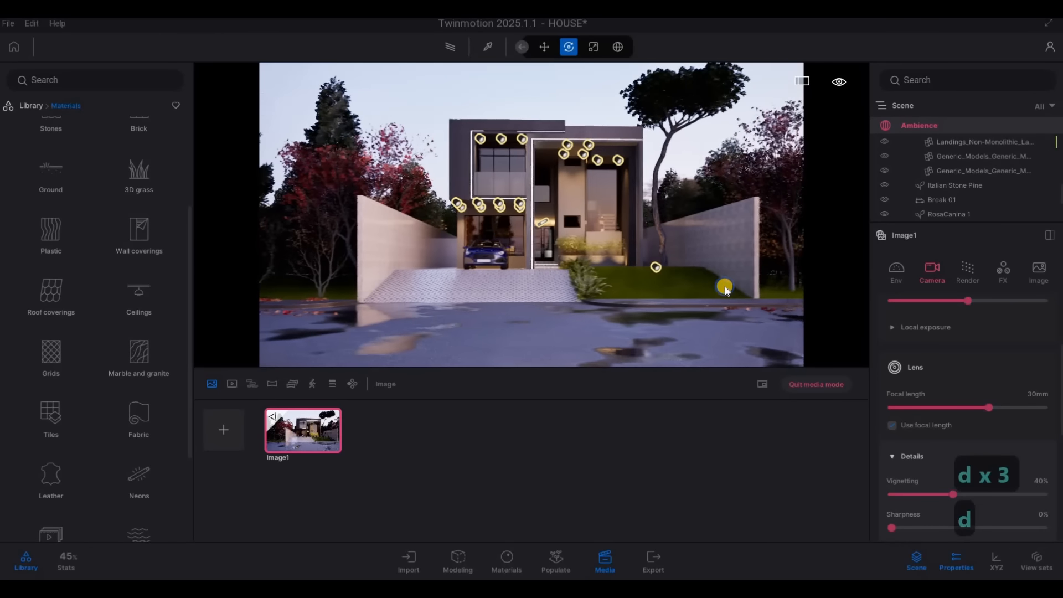
pyautogui.press('d')
pyautogui.press('a')
pyautogui.press('w')
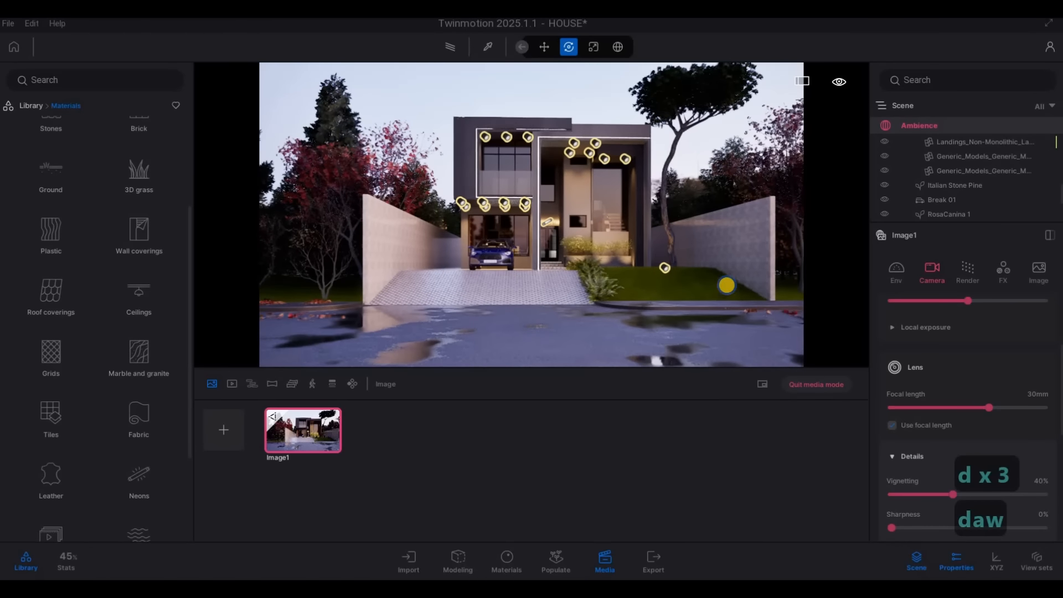
pyautogui.press('e')
pyautogui.press('w')
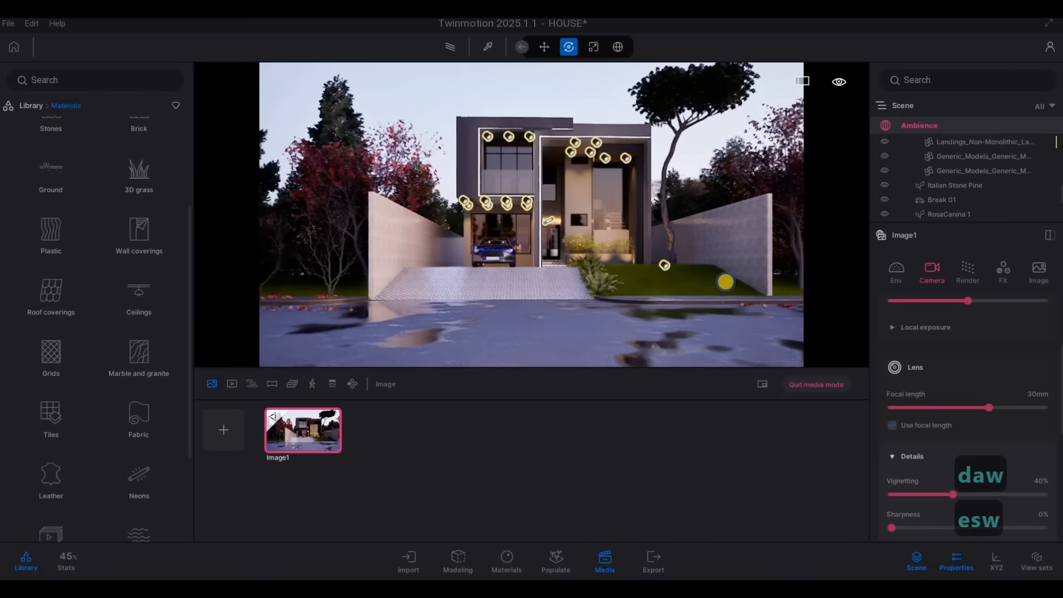
pyautogui.press('s')
pyautogui.press('q')
pyautogui.press('s')
pyautogui.press('s')
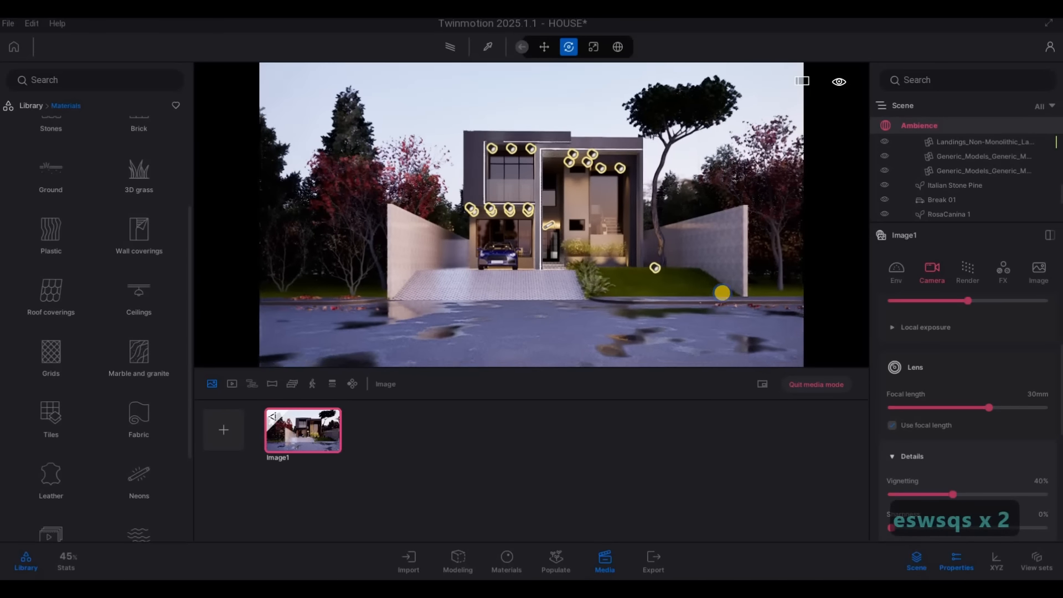
pyautogui.press('a')
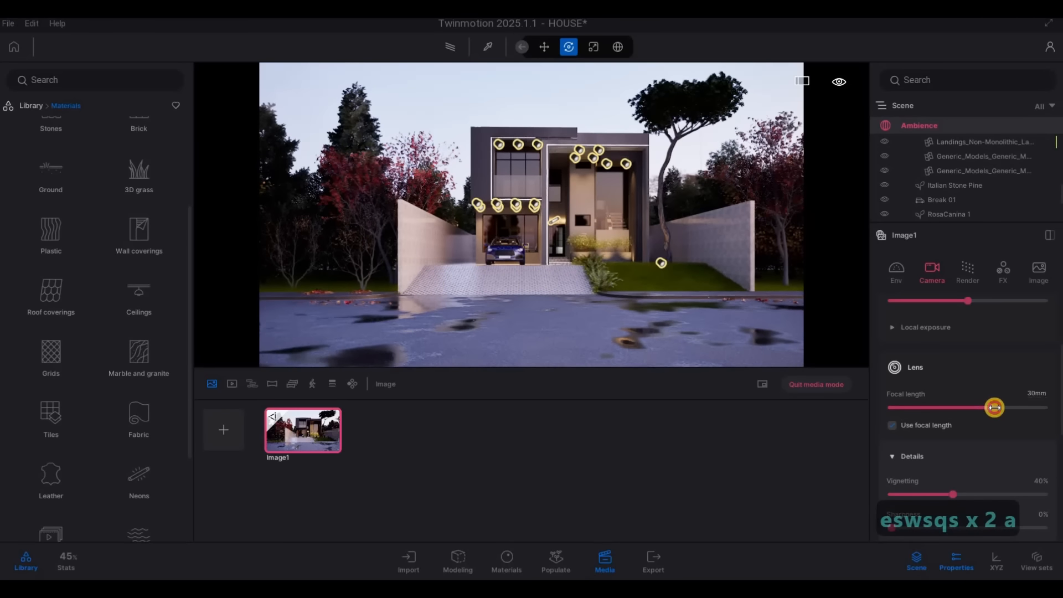
pyautogui.moveTo(994, 407); pyautogui.dragTo(996, 406)
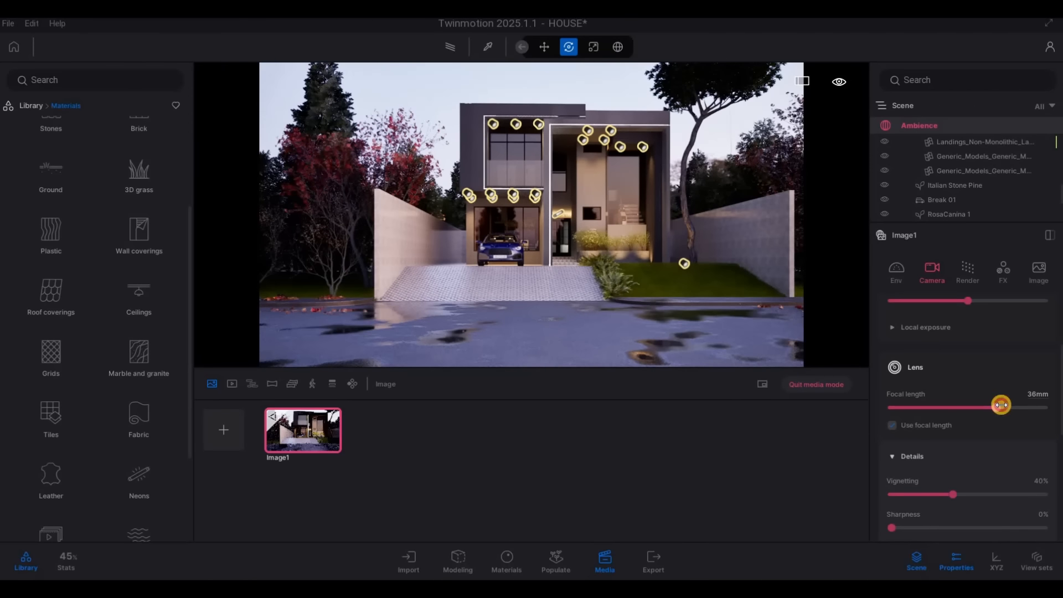
# Step: Move the camera forward and right, then select the Italian Stone Pine and the lawn patch
pyautogui.press('d')
pyautogui.press('w')
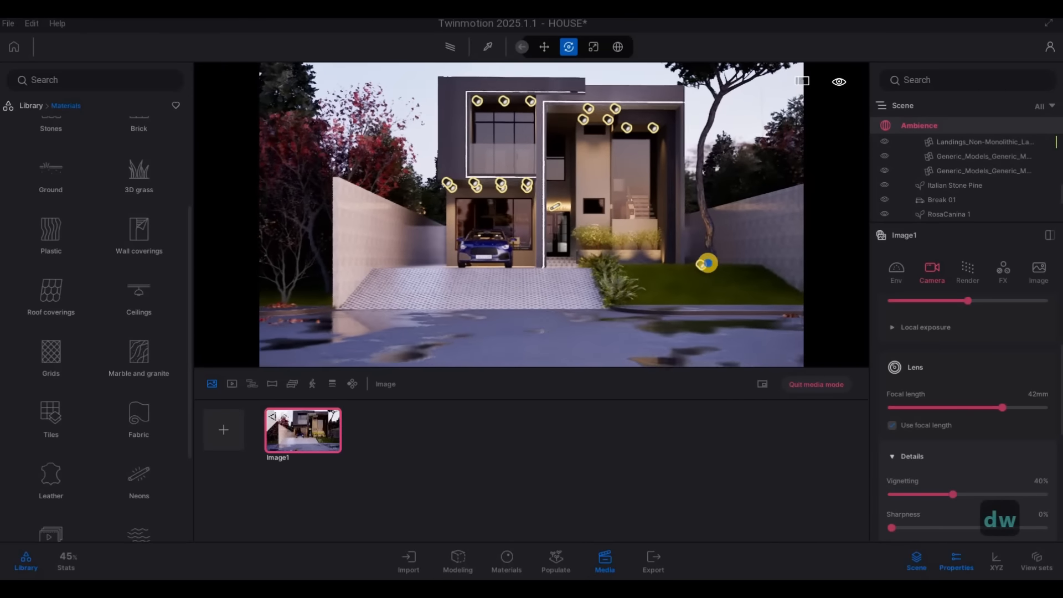
pyautogui.press('d')
pyautogui.press('w')
pyautogui.press('d')
pyautogui.press('w')
pyautogui.press('d')
pyautogui.click(693, 231)
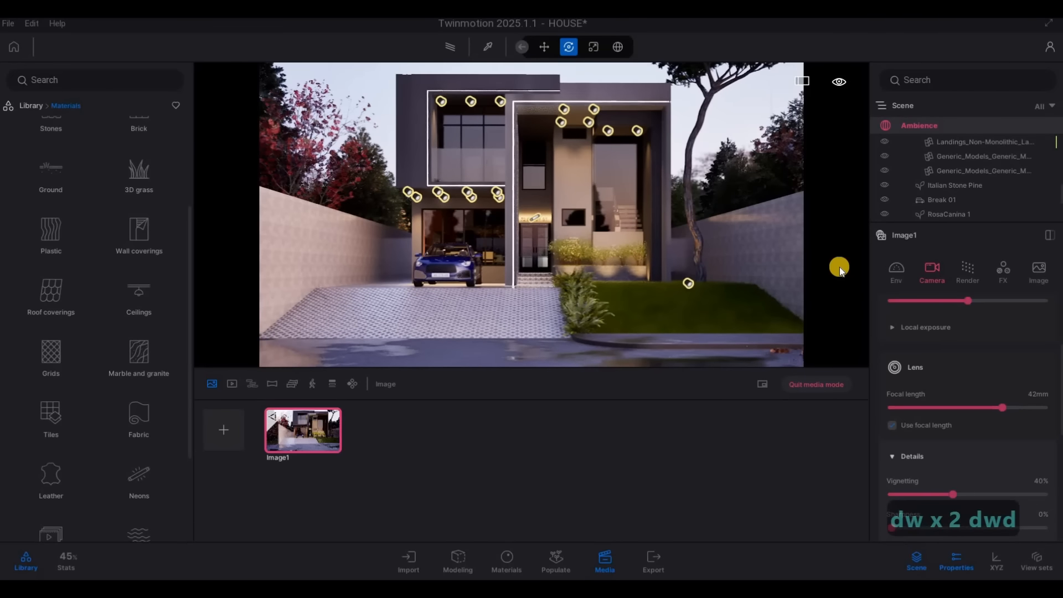
pyautogui.click(745, 340)
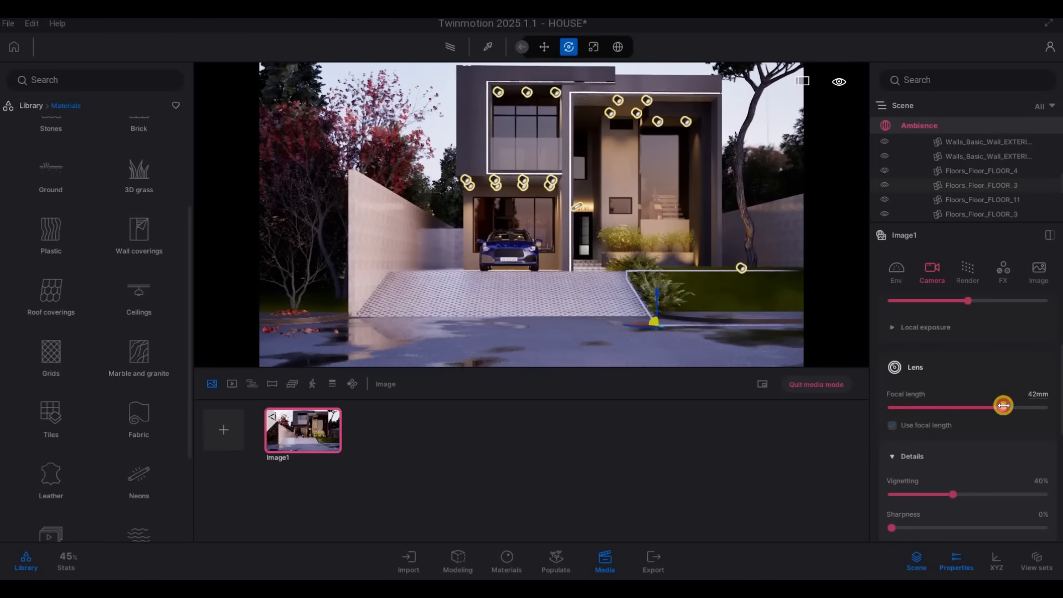
# Step: Try 43mm and then 48mm focal lengths while repositioning so the house fills more
pyautogui.moveTo(1003, 406); pyautogui.dragTo(1003, 403)
pyautogui.press('d')
pyautogui.press('s')
pyautogui.press('s')
pyautogui.press('s')
pyautogui.press('s')
pyautogui.press('s')
pyautogui.press('s')
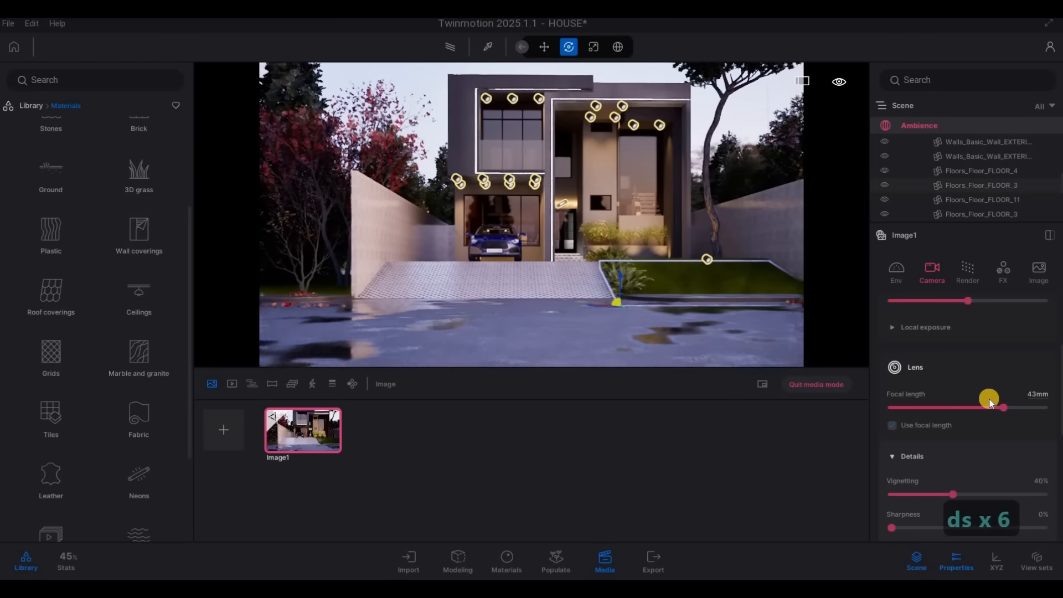
pyautogui.press('w')
pyautogui.press('q')
pyautogui.press('d')
pyautogui.press('s')
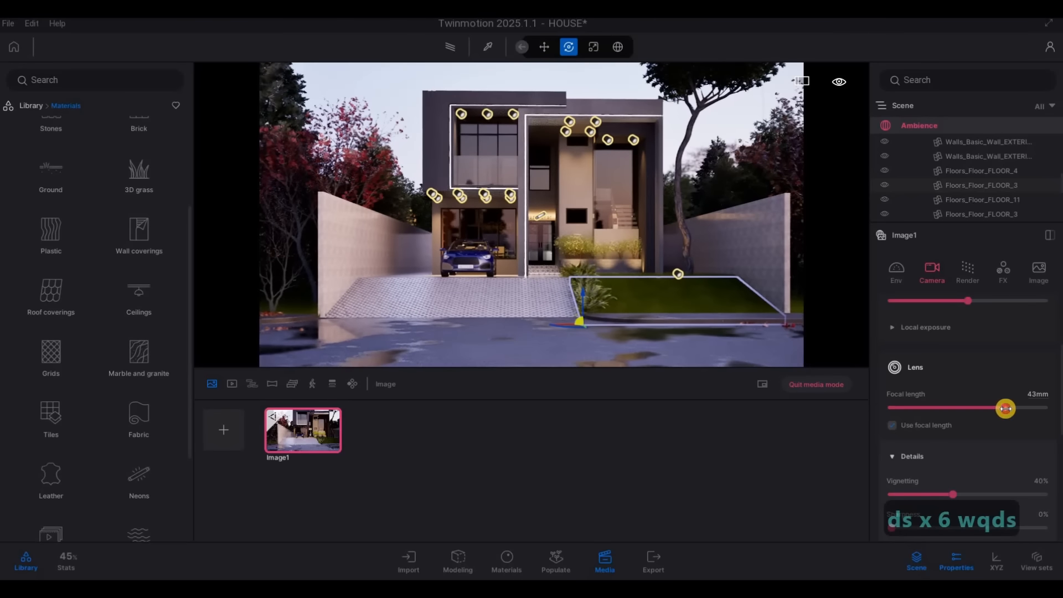
pyautogui.moveTo(1007, 408); pyautogui.dragTo(1003, 409)
# Step: Move the camera right and forward and set the focal length to 45mm
pyautogui.press('d')
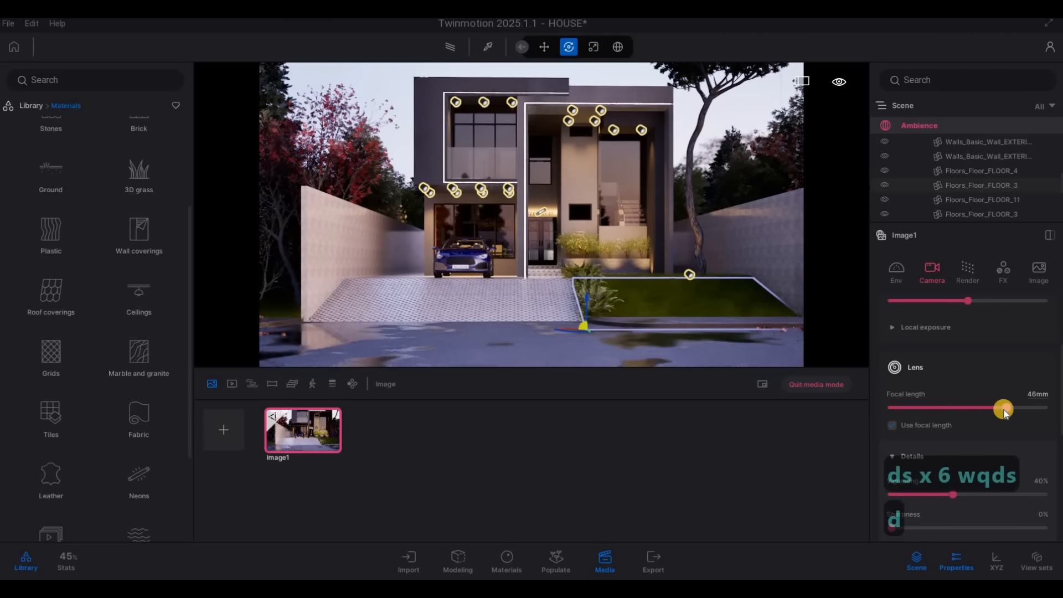
pyautogui.press('w')
pyautogui.press('d')
pyautogui.press('w')
pyautogui.press('w')
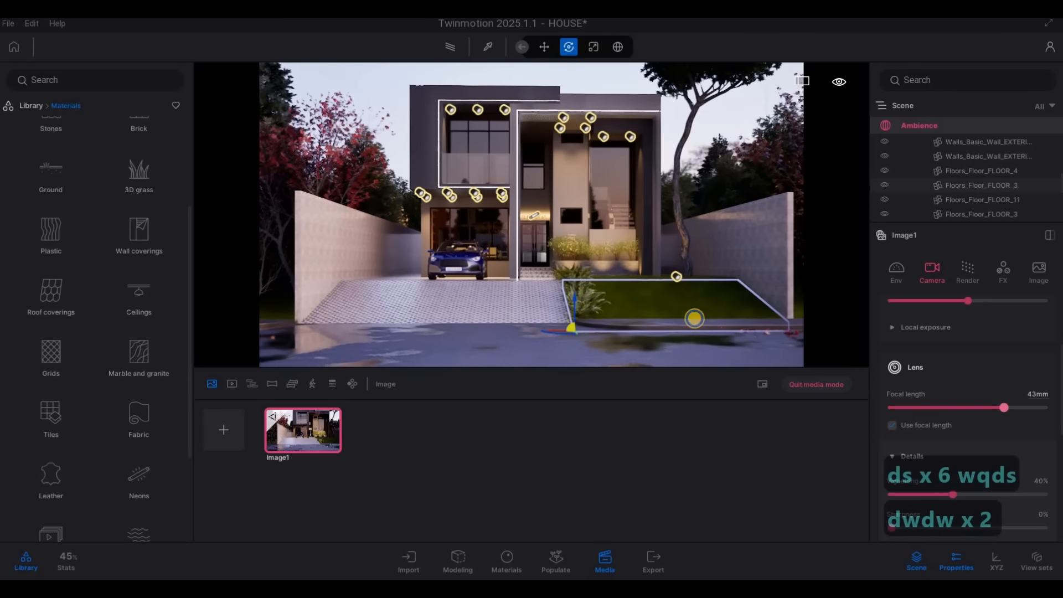
pyautogui.press('d')
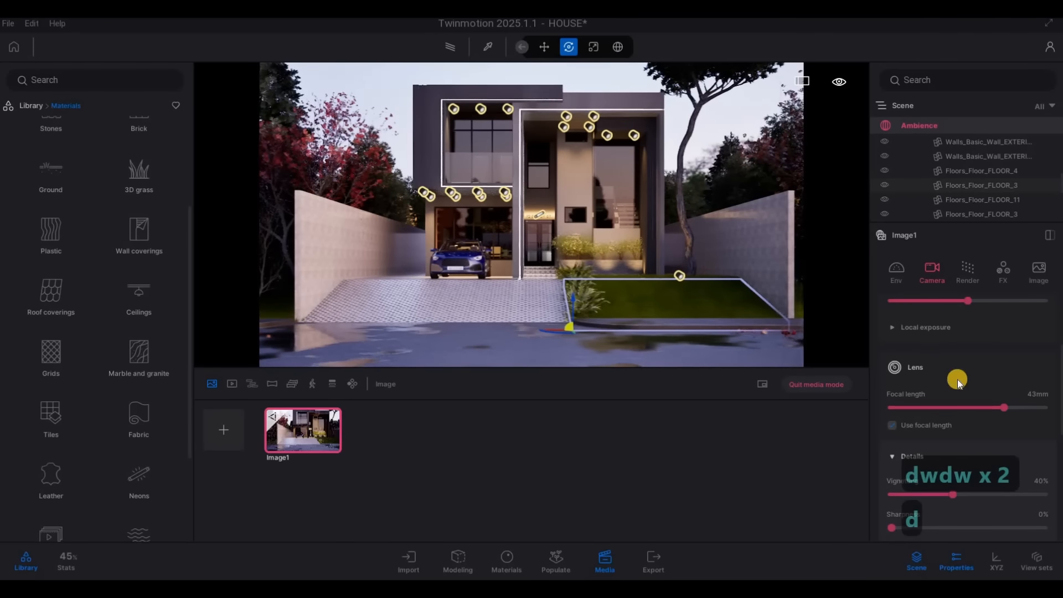
pyautogui.moveTo(1008, 407); pyautogui.dragTo(1009, 407)
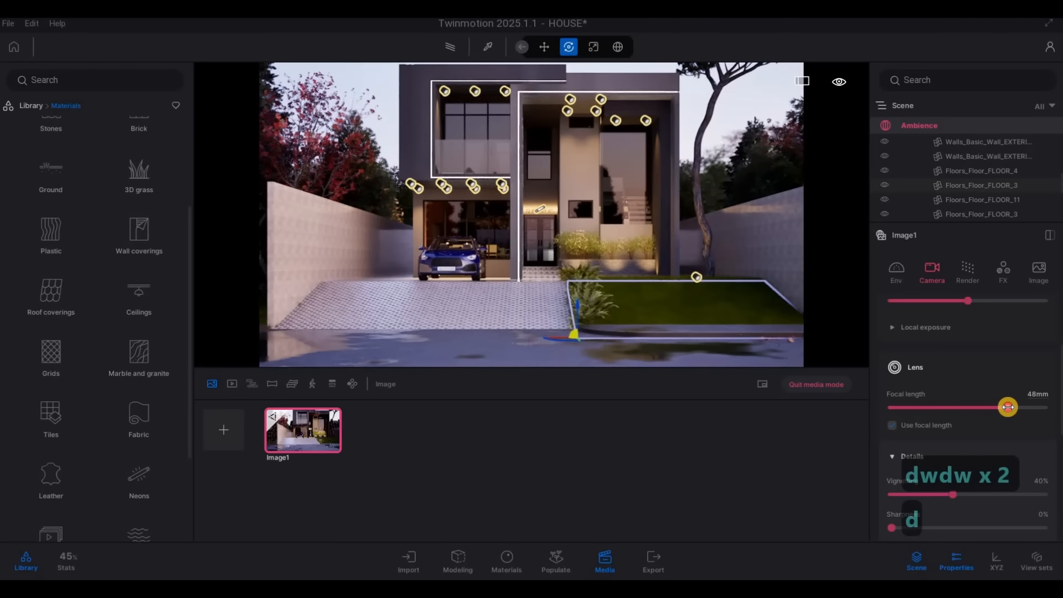
# Step: Fine-tune the camera's distance and sideways position on the house
pyautogui.press('s')
pyautogui.press('s')
pyautogui.press('w')
pyautogui.press('w')
pyautogui.press('w')
pyautogui.press('w')
pyautogui.press('w')
pyautogui.press('w')
pyautogui.press('w')
pyautogui.press('w')
pyautogui.press('w')
pyautogui.press('w')
pyautogui.press('w')
pyautogui.press('w')
pyautogui.press('w')
pyautogui.press('w')
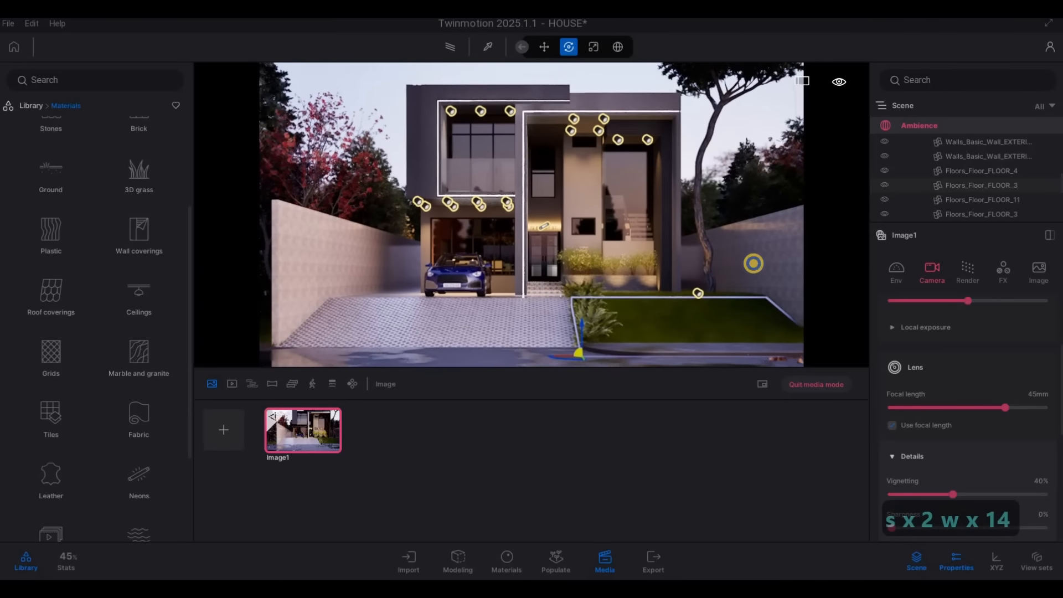
pyautogui.press('w')
pyautogui.press('s')
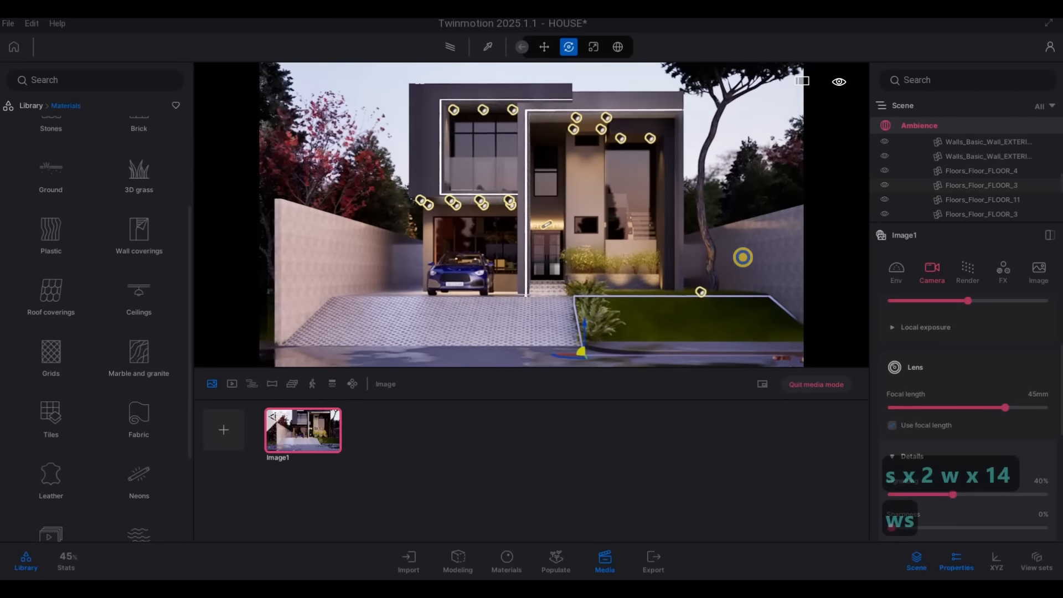
pyautogui.press('d')
pyautogui.press('d')
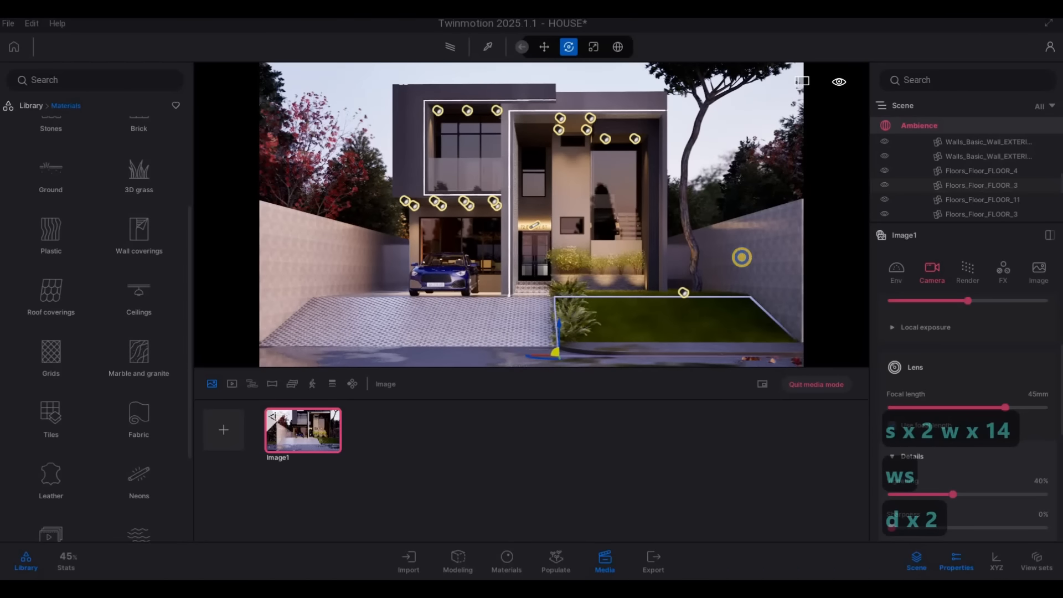
pyautogui.press('a')
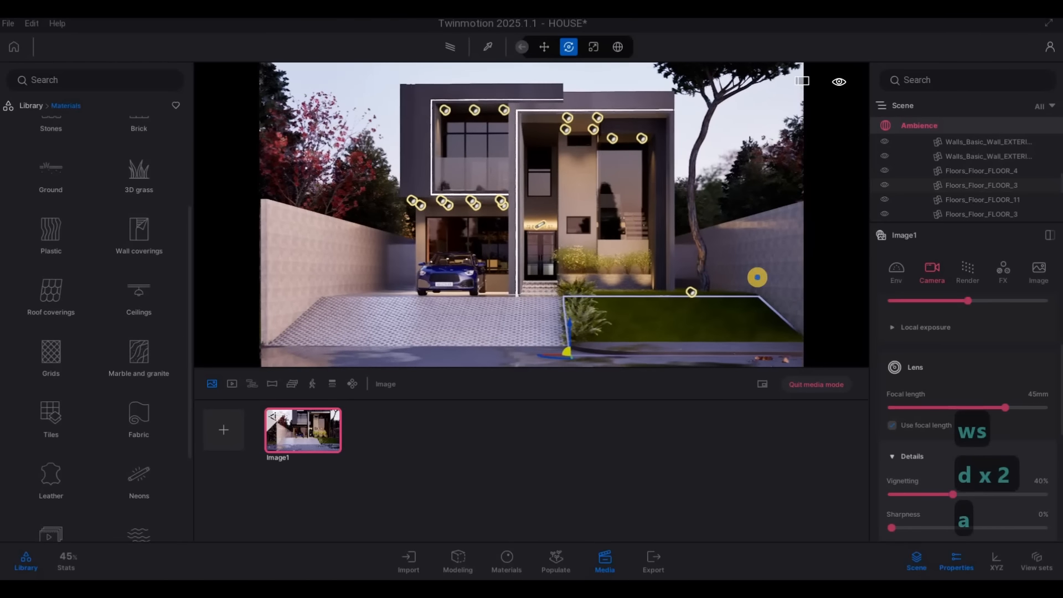
pyautogui.press('d')
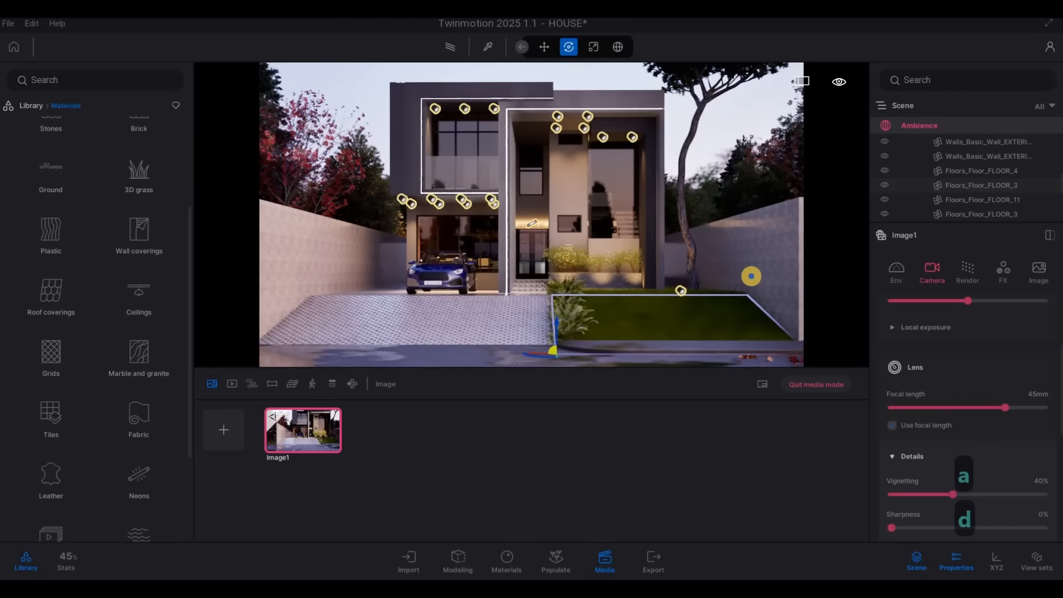
# Step: Reposition the camera and widen Image1's lens to 32mm for a full frontal view
pyautogui.press('w')
pyautogui.press('w')
pyautogui.press('e')
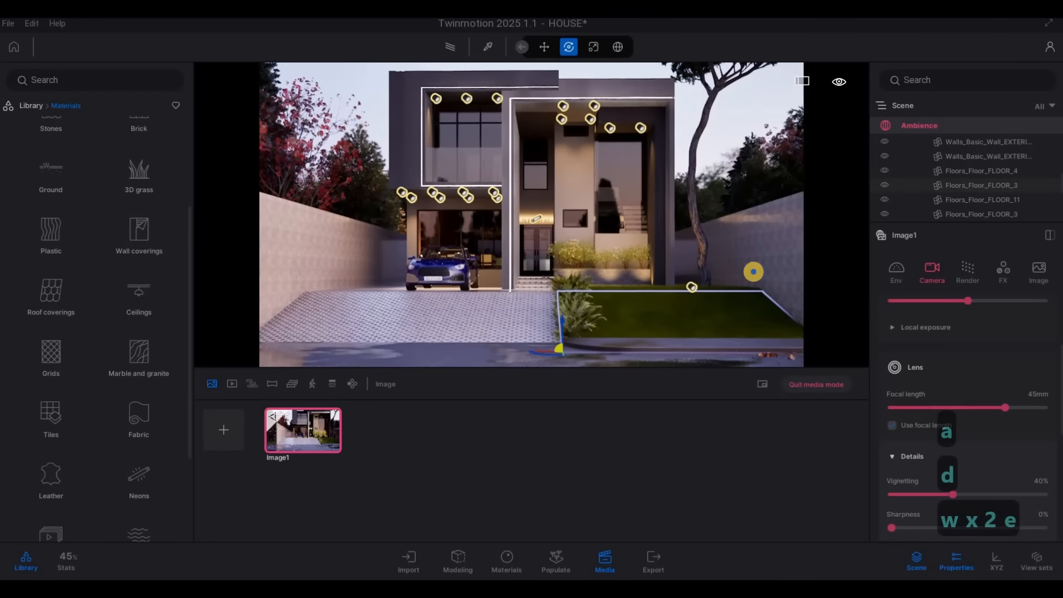
pyautogui.press('s')
pyautogui.press('s')
pyautogui.press('s')
pyautogui.press('a')
pyautogui.press('d')
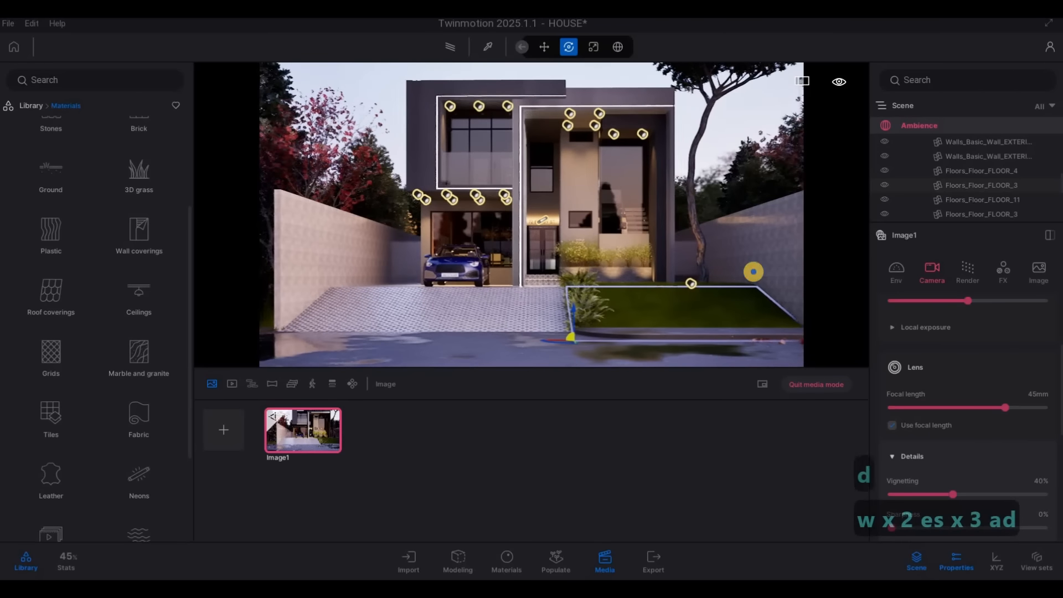
pyautogui.press('w')
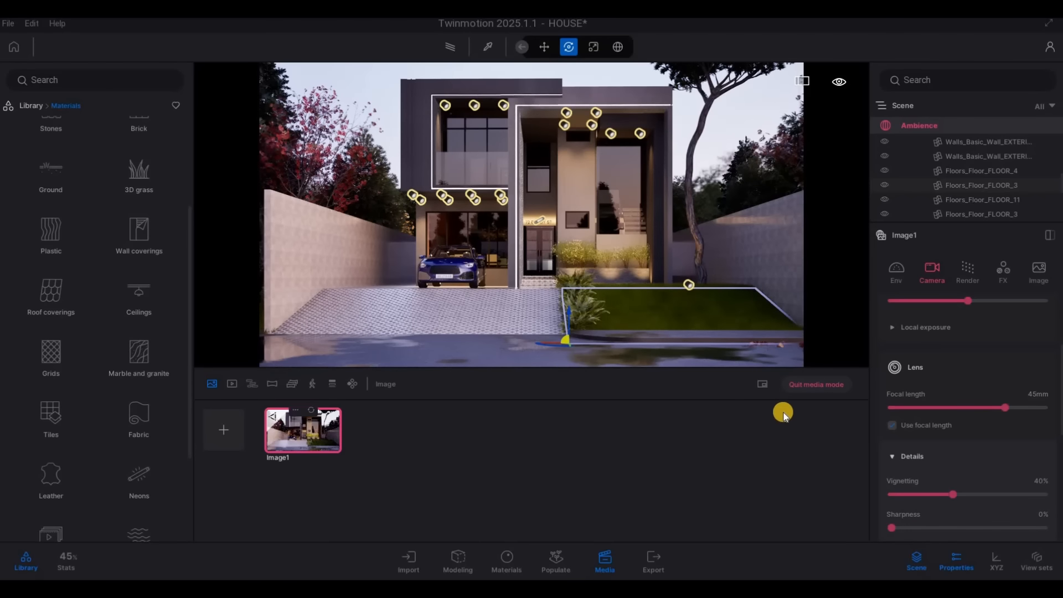
pyautogui.click(963, 411)
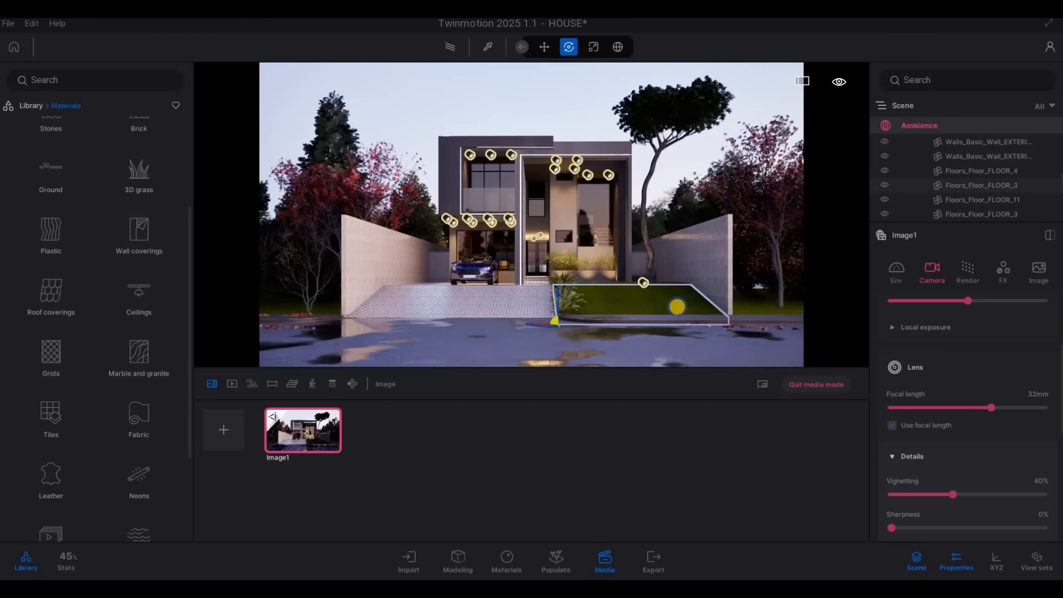
pyautogui.press('a')
pyautogui.press('s')
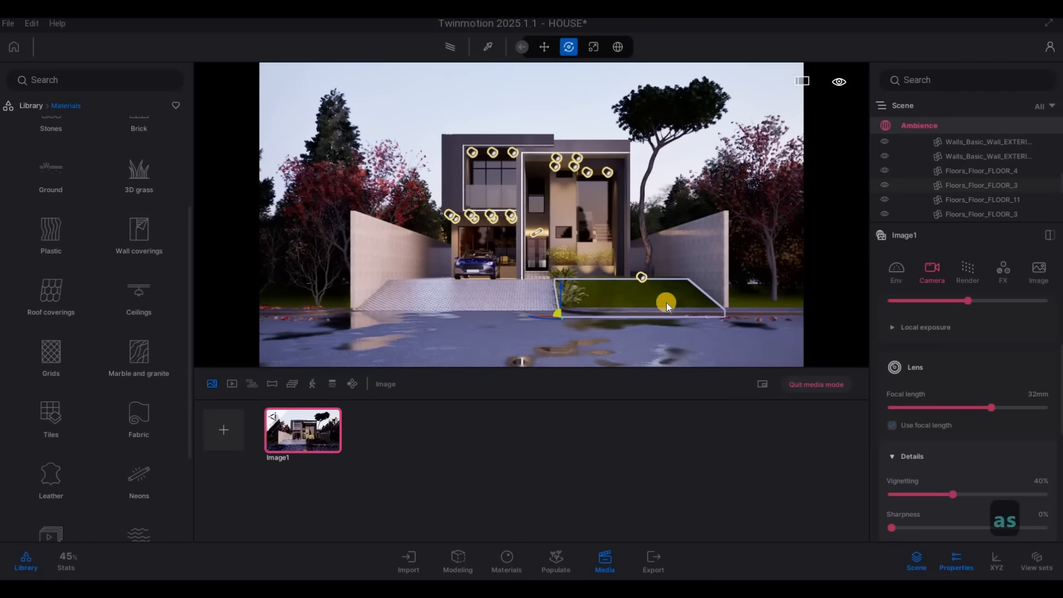
# Step: Deselect the lawn and move the camera left and closer to the house
pyautogui.click(656, 307)
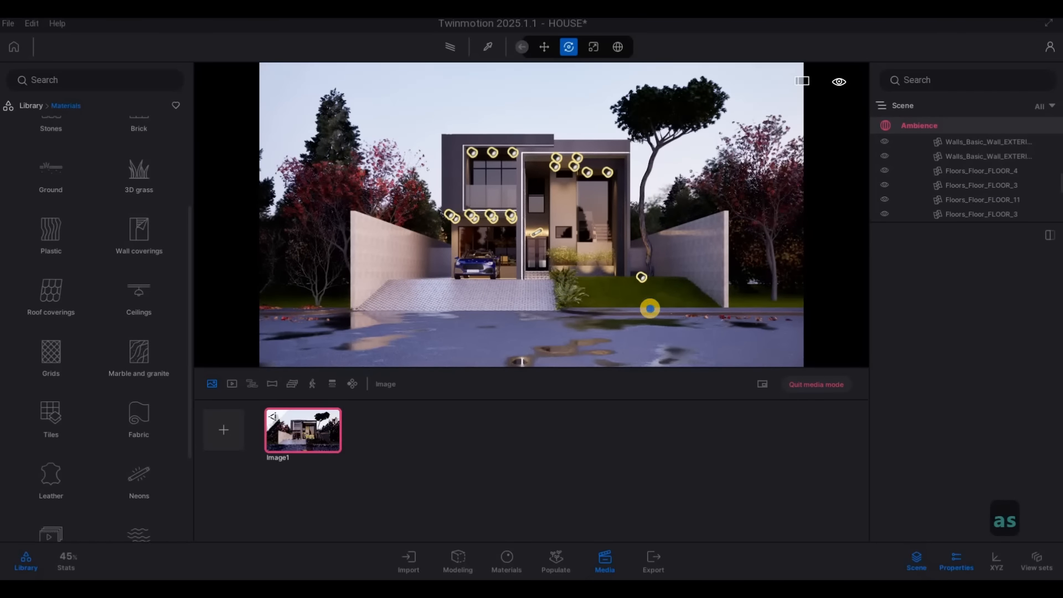
pyautogui.press('d')
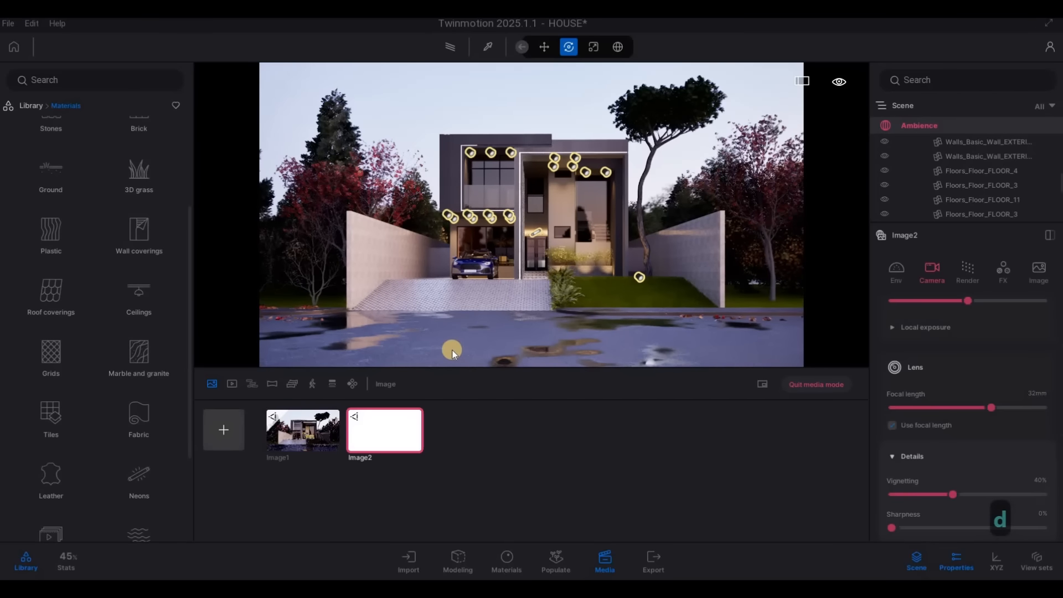
pyautogui.press('a')
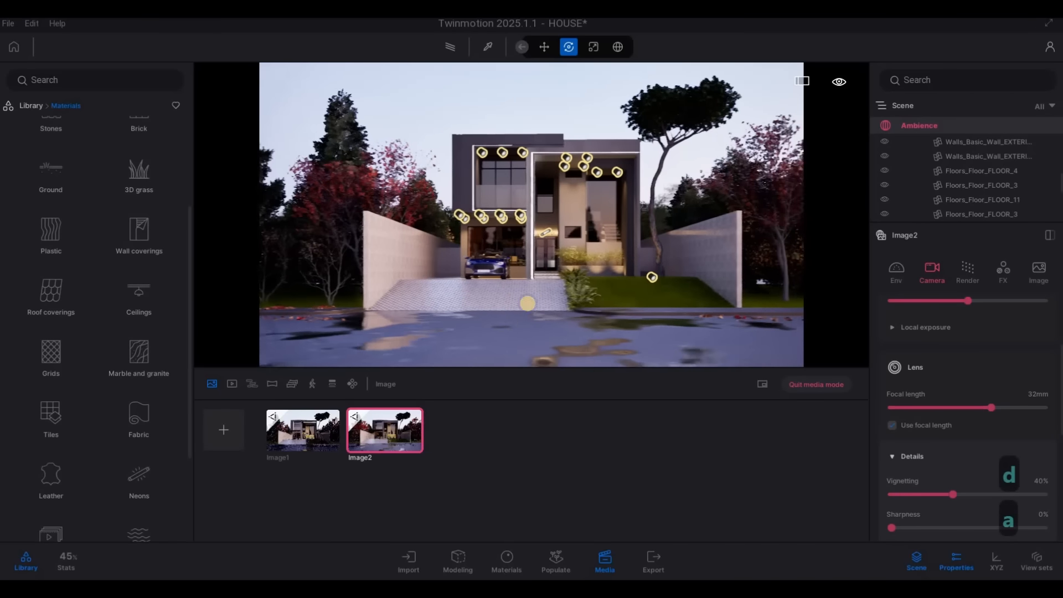
pyautogui.press('s')
pyautogui.press('a')
pyautogui.press('w')
pyautogui.press('w')
pyautogui.press('w')
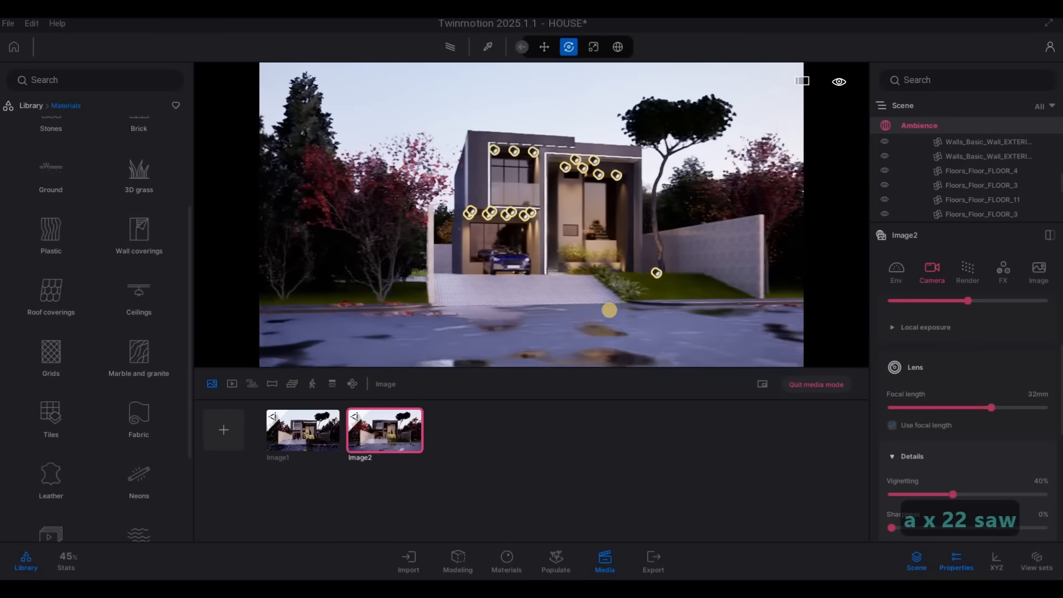
pyautogui.press('a')
pyautogui.press('w')
pyautogui.press('a')
pyautogui.press('e')
pyautogui.press('d')
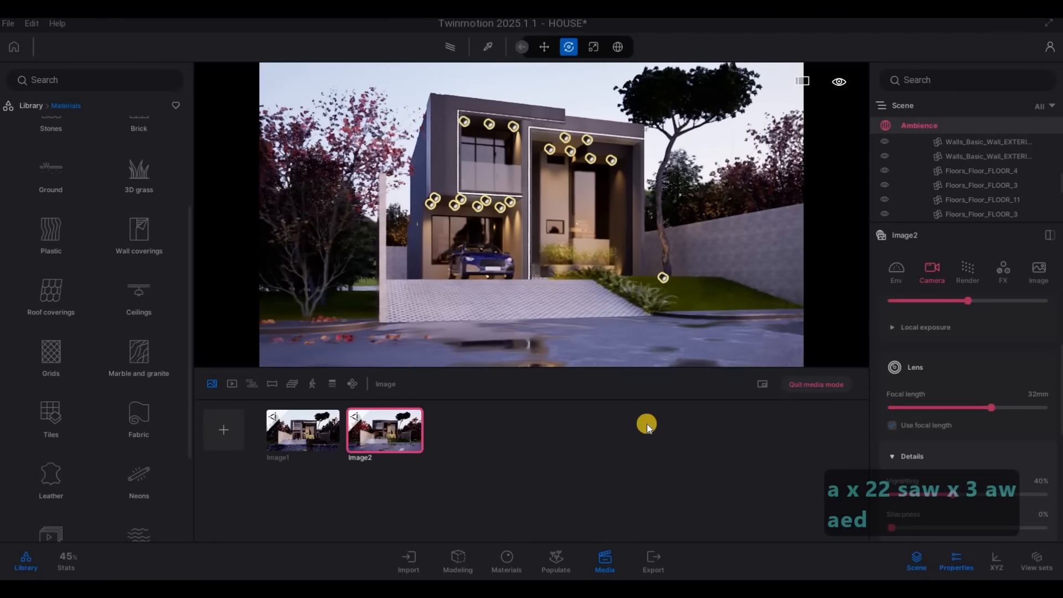
# Step: Lower the camera and move closer, shifting the house left in the frame
pyautogui.press('q')
pyautogui.press('q')
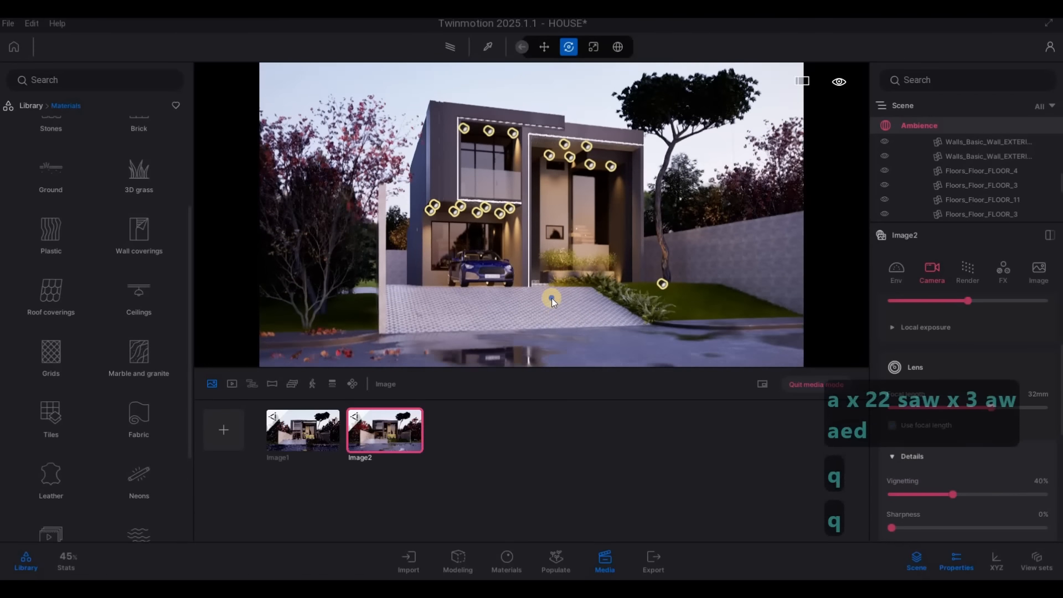
pyautogui.press('d')
pyautogui.press('w')
pyautogui.press('d')
pyautogui.press('d')
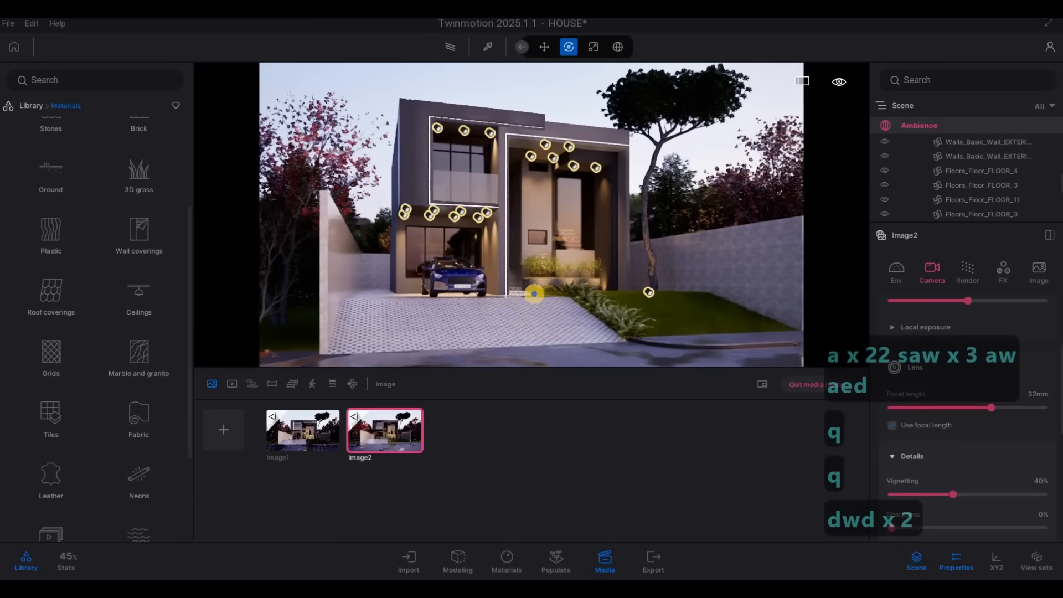
pyautogui.press('e')
pyautogui.press('w')
pyautogui.press('w')
pyautogui.press('w')
pyautogui.press('e')
pyautogui.press('d')
pyautogui.press('w')
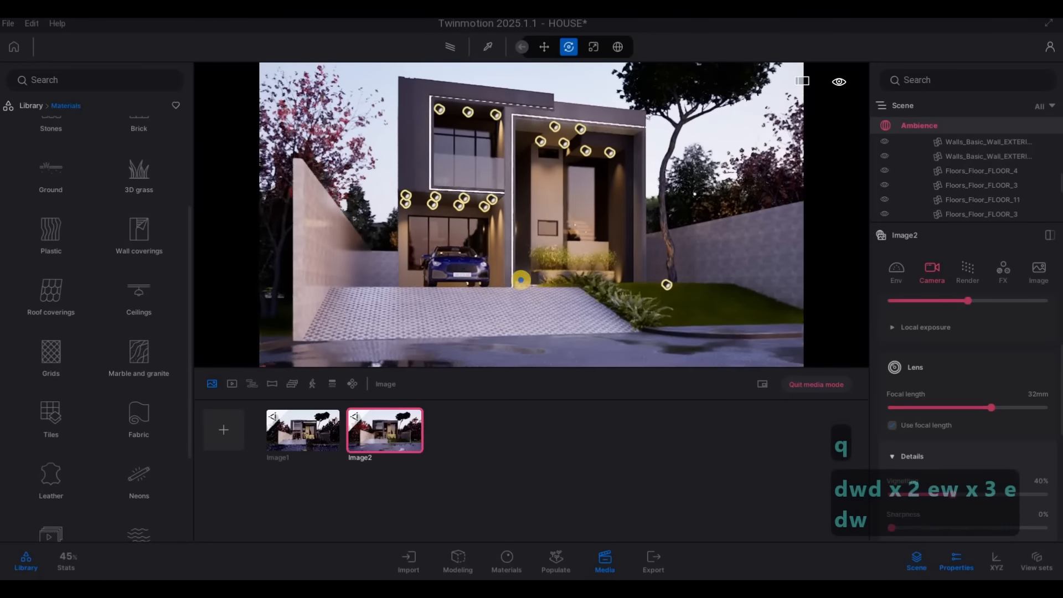
pyautogui.press('d')
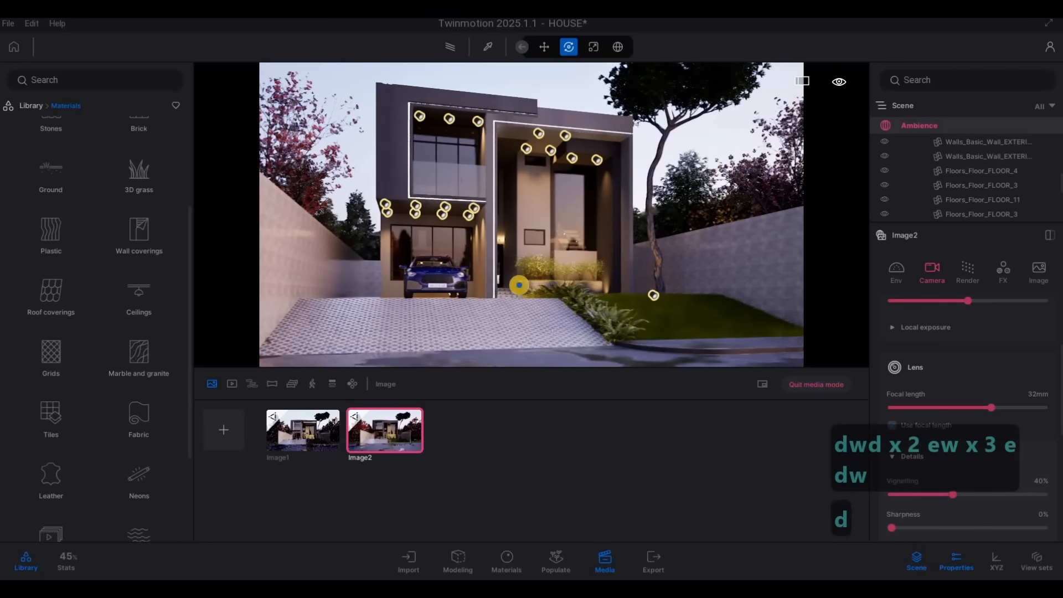
# Step: Pull the camera back and up to frame the house head-on with the wet street
pyautogui.press('q')
pyautogui.press('s')
pyautogui.press('s')
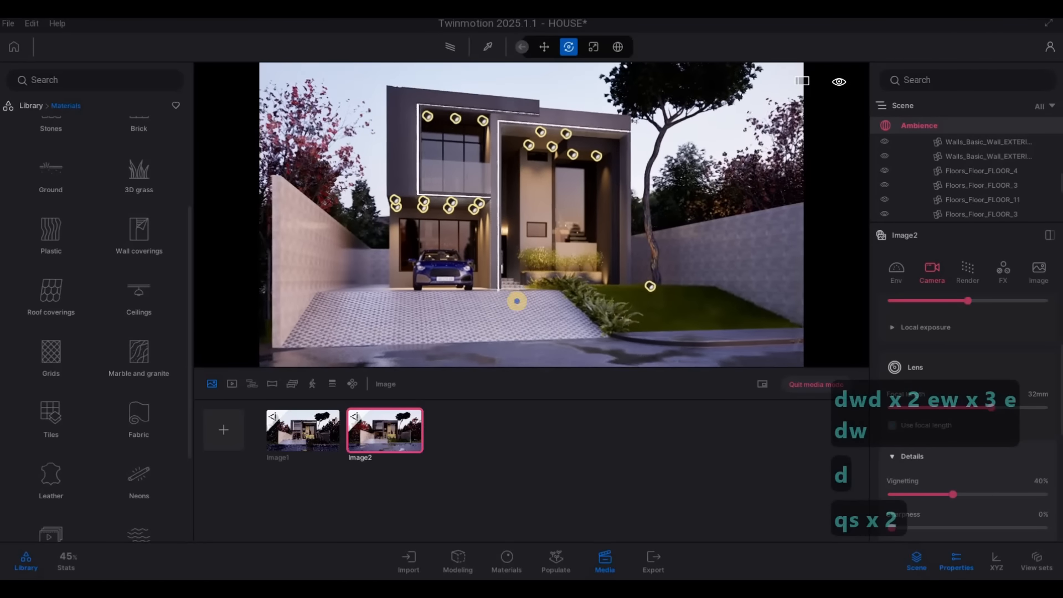
pyautogui.press('e')
pyautogui.press('s')
pyautogui.press('w')
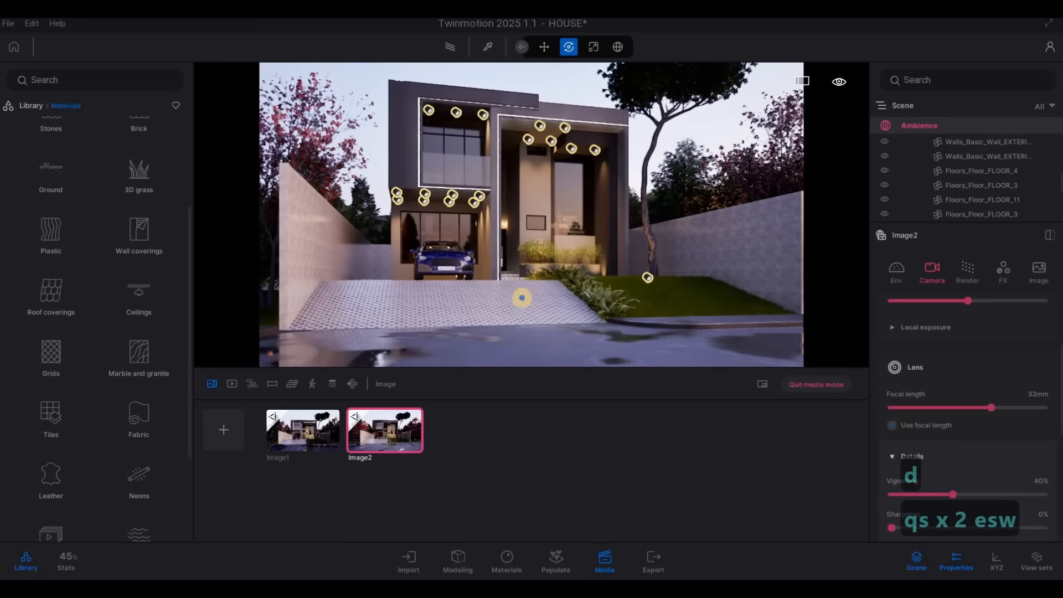
pyautogui.press('s')
pyautogui.press('s')
pyautogui.press('q')
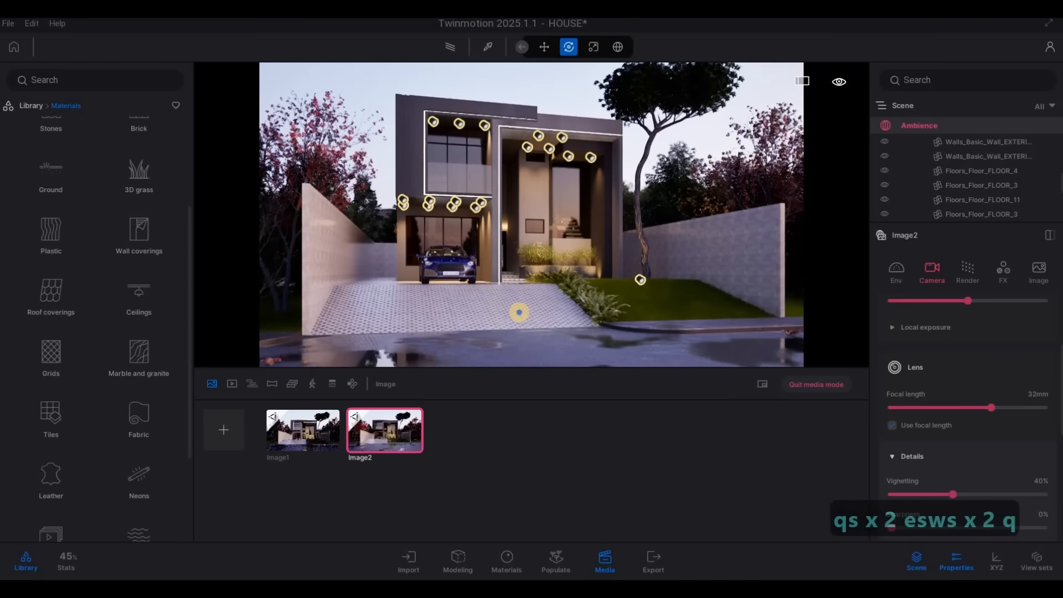
pyautogui.press('s')
pyautogui.press('e')
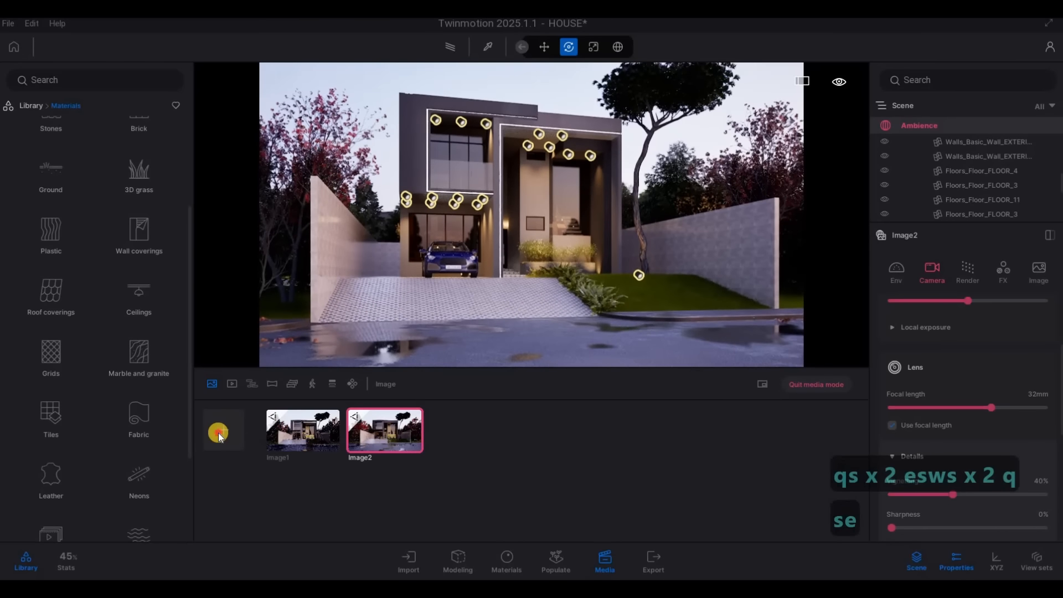
# Step: Ease the focal length toward 33mm and move the camera left and closer to the house
pyautogui.moveTo(995, 407); pyautogui.dragTo(996, 405)
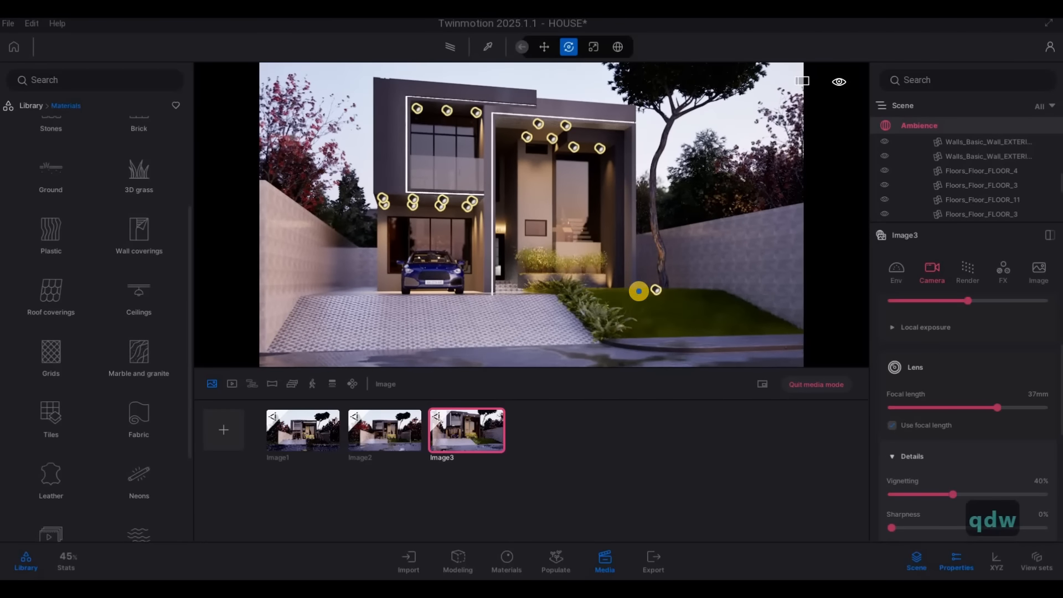
pyautogui.press('a')
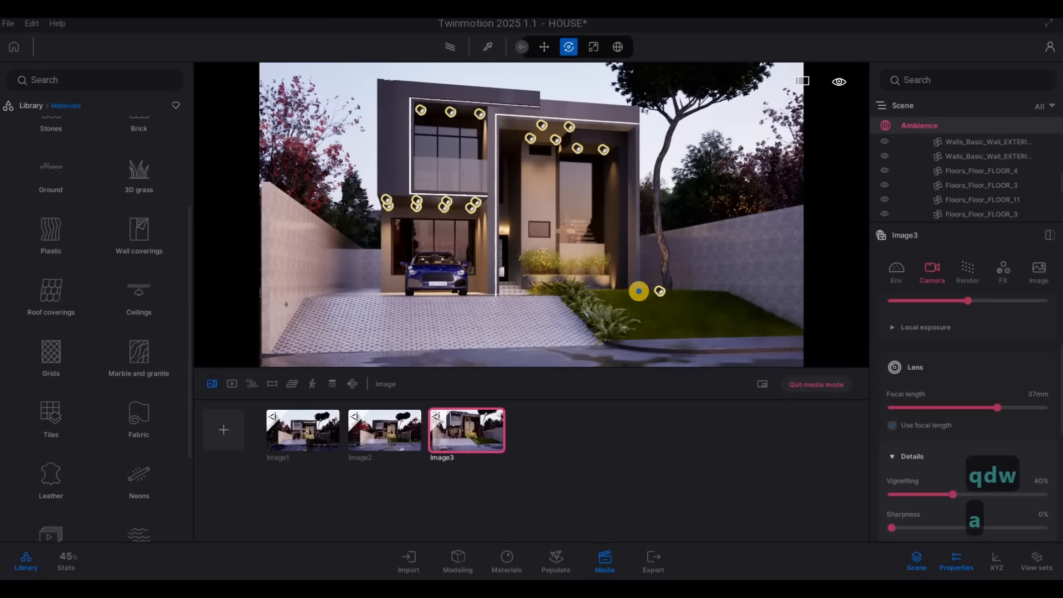
pyautogui.press('a')
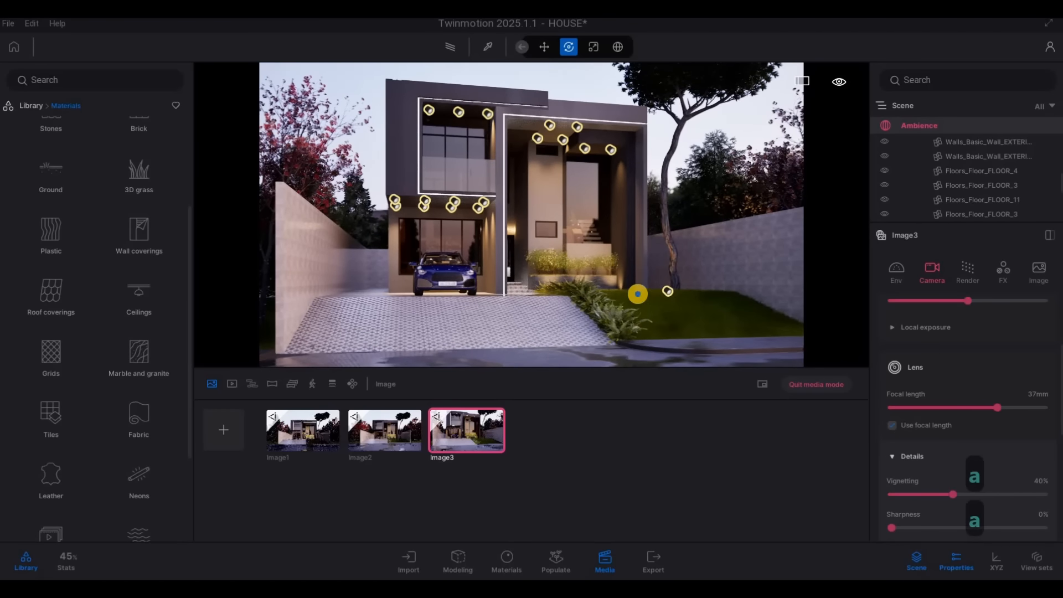
pyautogui.press('w')
pyautogui.press('w')
pyautogui.press('a')
pyautogui.press('w')
pyautogui.press('a')
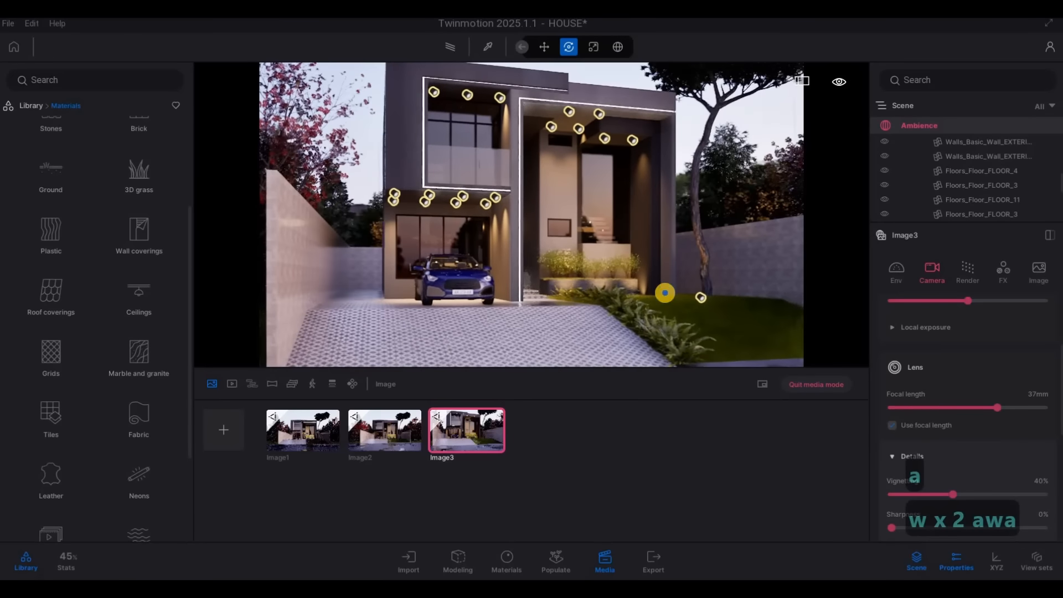
pyautogui.press('e')
pyautogui.press('w')
pyautogui.press('s')
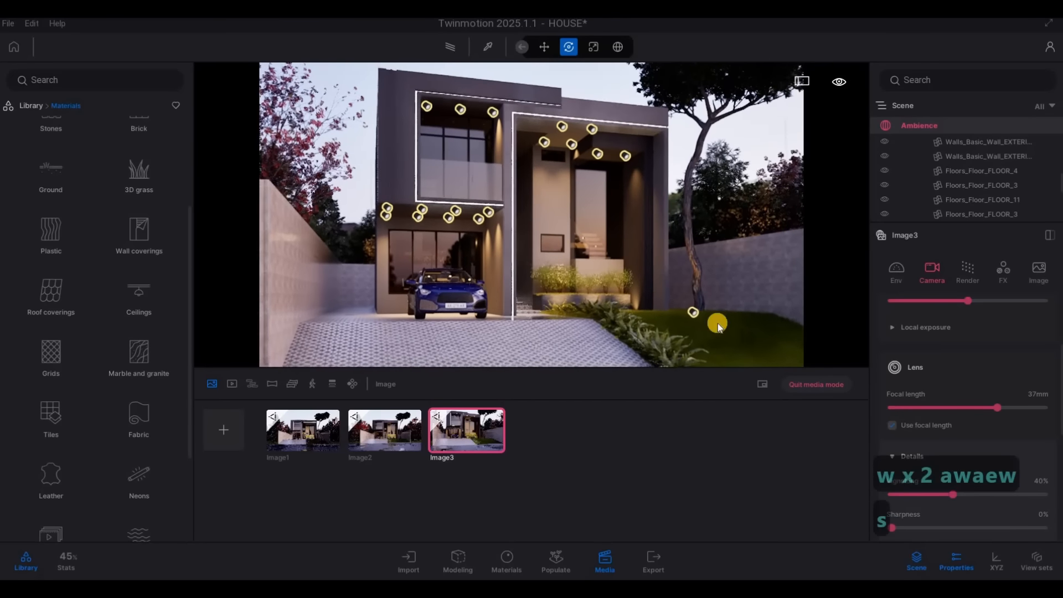
# Step: Widen the lens to about 34mm, then 33mm, turning and backing the camera to reframe the house
pyautogui.moveTo(995, 407); pyautogui.dragTo(992, 407)
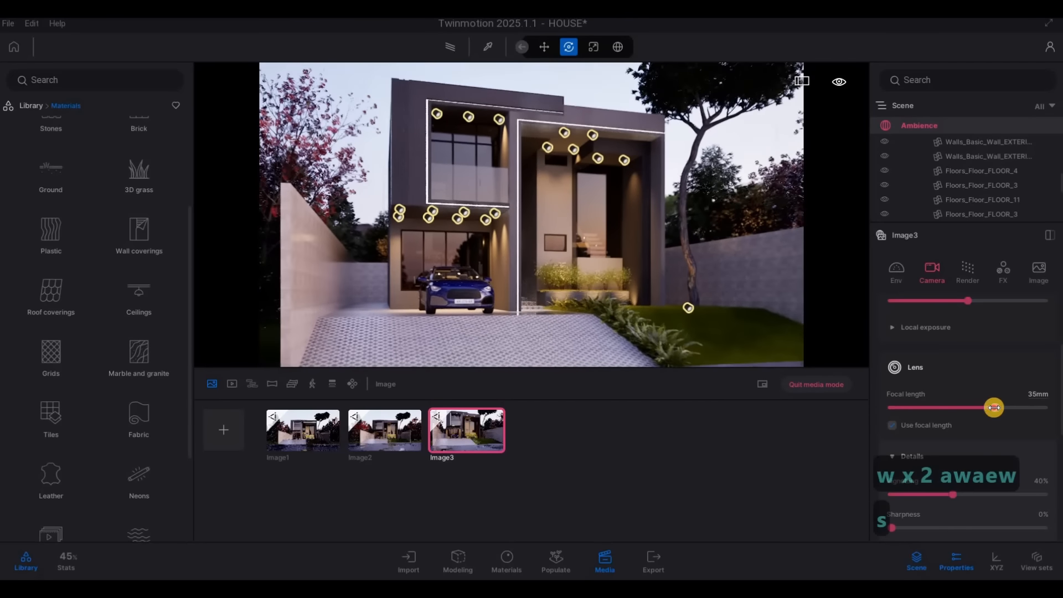
pyautogui.moveTo(645, 302); pyautogui.dragTo(652, 312)
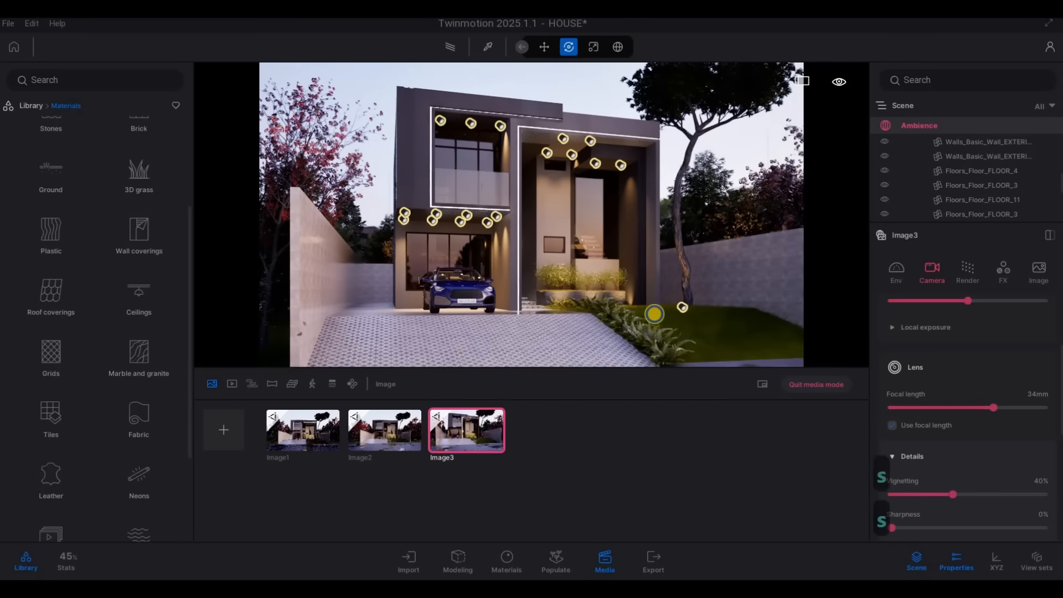
pyautogui.moveTo(654, 314)
pyautogui.mouseDown(button='right')
pyautogui.moveTo(644, 293)
pyautogui.moveTo(647, 303)
pyautogui.mouseUp(button='right')
pyautogui.press('a')
pyautogui.press('a')
pyautogui.press('w')
pyautogui.press('s')
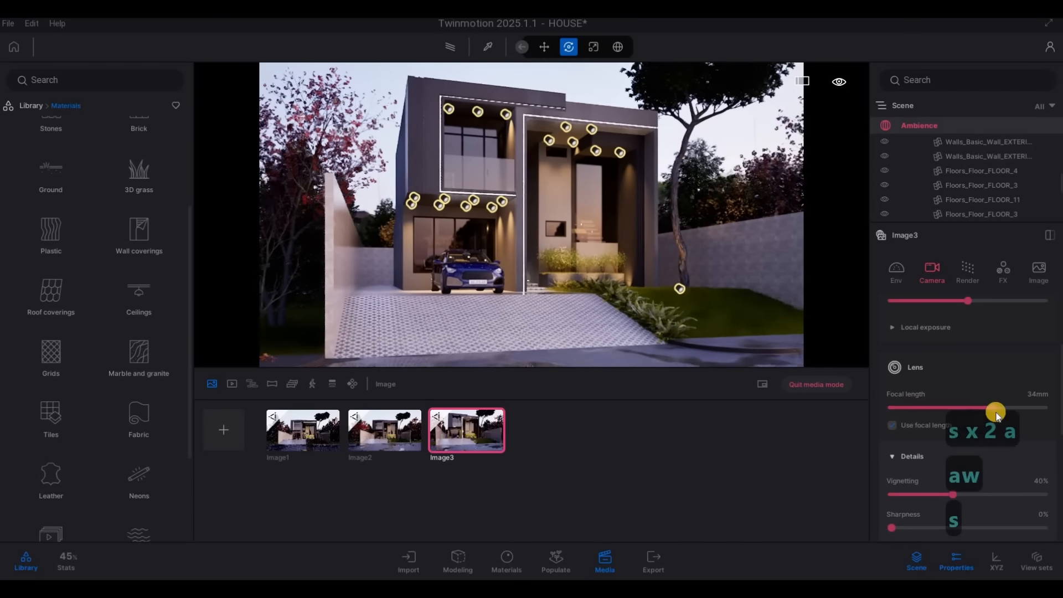
pyautogui.moveTo(995, 412); pyautogui.dragTo(992, 410)
pyautogui.click(464, 432)
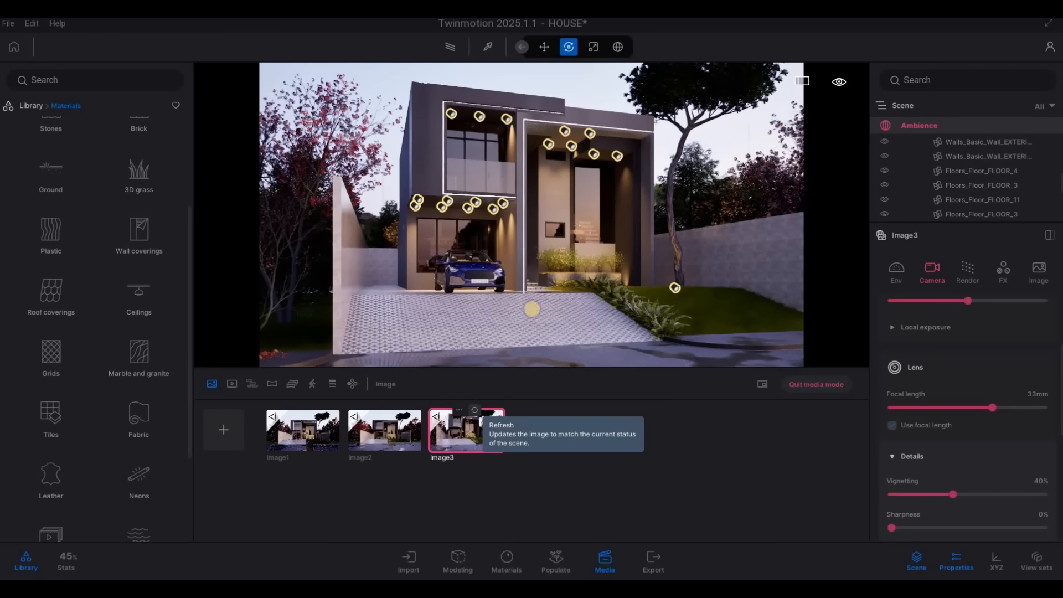
# Step: Back the camera up to show more road and settle the focal length at 32mm
pyautogui.press('d')
pyautogui.press('s')
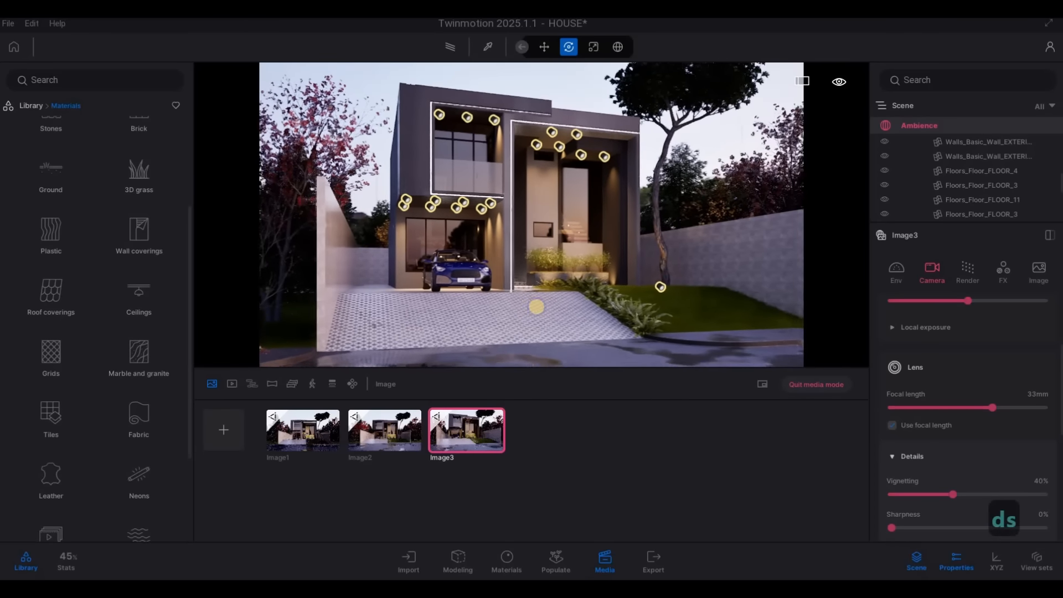
pyautogui.moveTo(535, 307); pyautogui.dragTo(536, 307, button='right')
pyautogui.press('s')
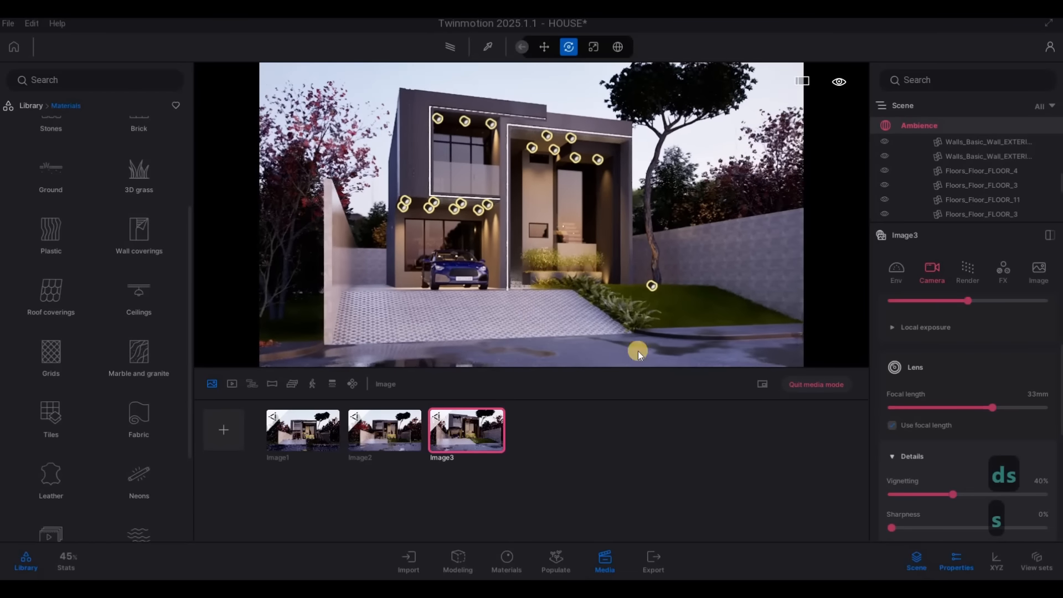
pyautogui.press('q')
pyautogui.press('s')
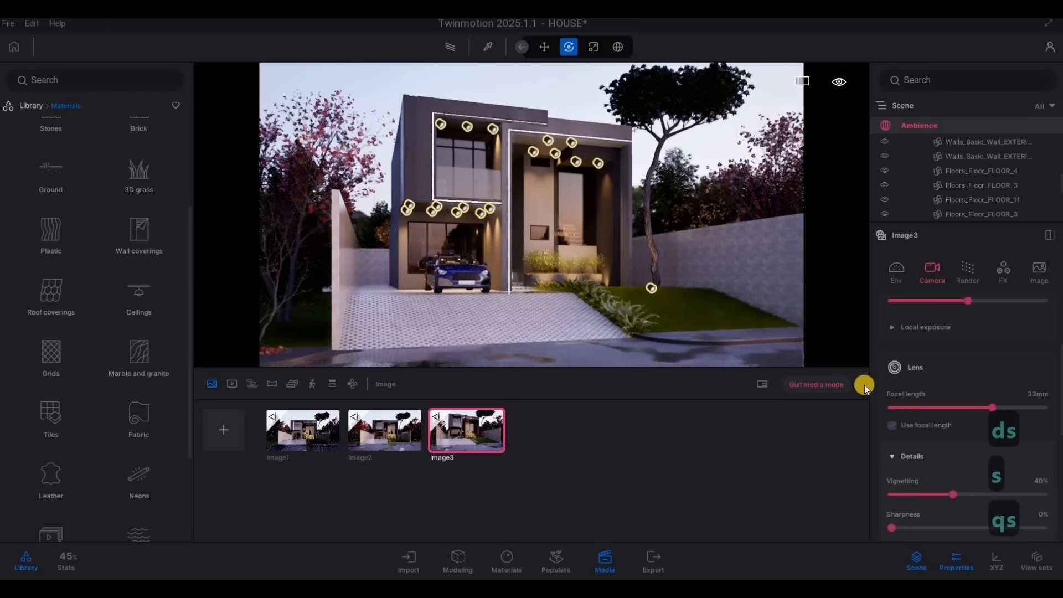
pyautogui.moveTo(989, 409); pyautogui.dragTo(991, 409)
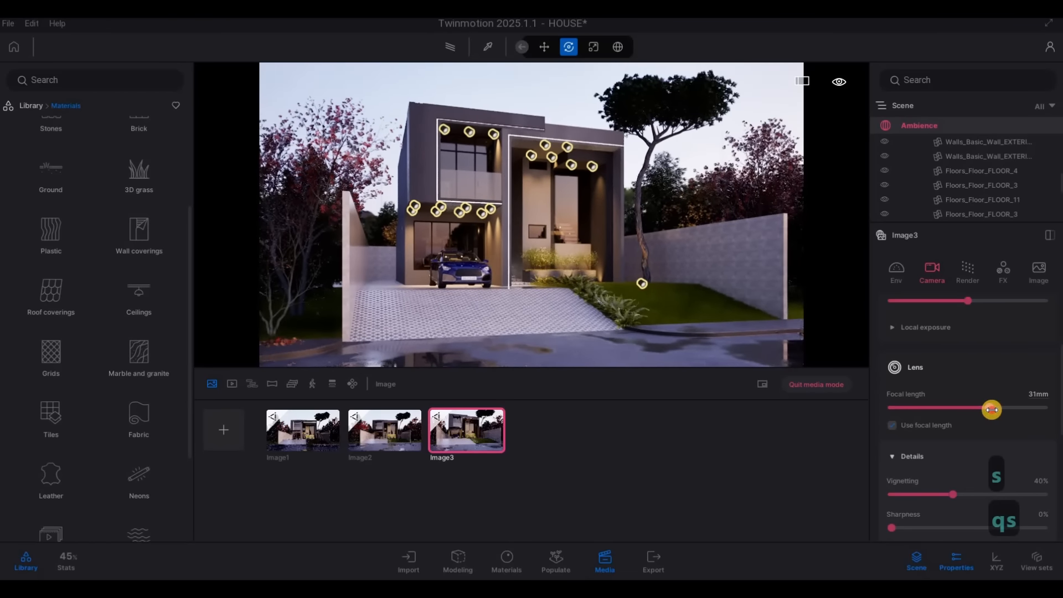
pyautogui.moveTo(642, 297); pyautogui.dragTo(632, 295, button='right')
# Step: Strafe and orbit the camera so the house is seen at an angle from the left
pyautogui.press('e')
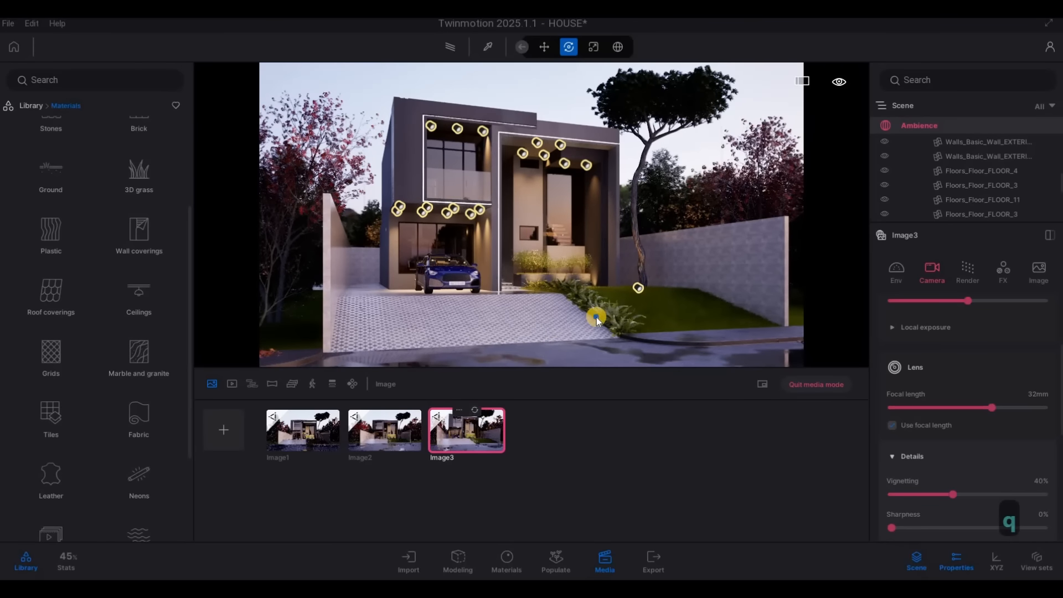
pyautogui.press('d')
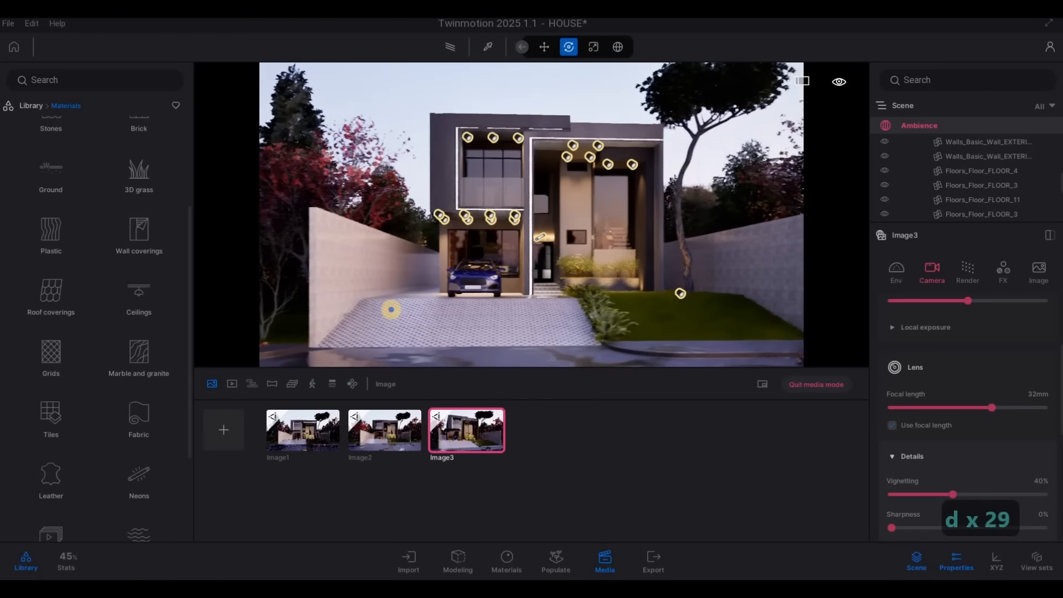
pyautogui.press('d')
pyautogui.moveTo(391, 309); pyautogui.dragTo(237, 313, button='right')
pyautogui.press('d')
pyautogui.press('w')
pyautogui.press('d')
pyautogui.press('a')
pyautogui.press('a')
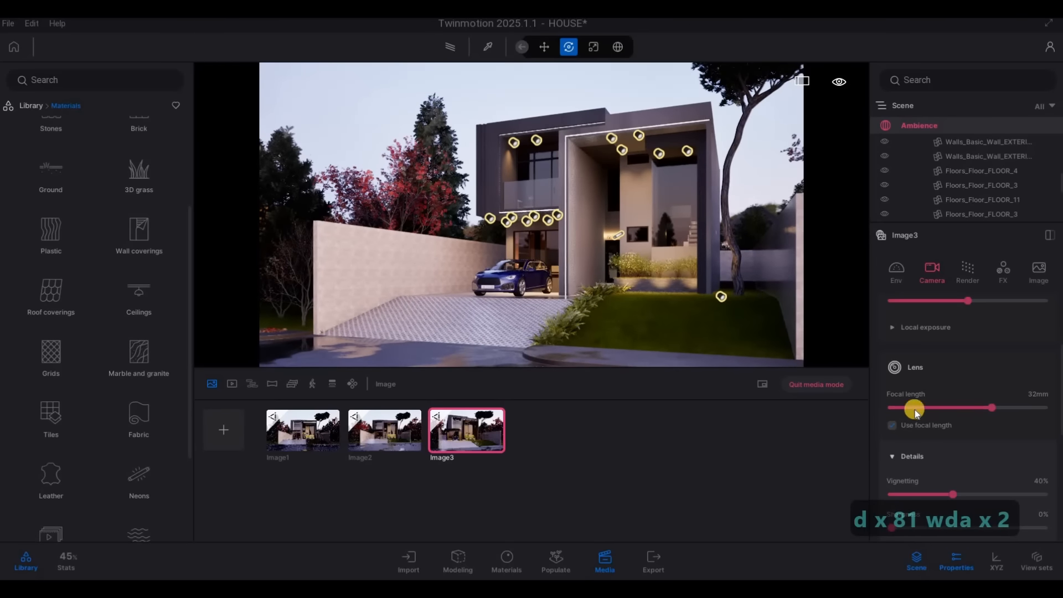
# Step: Capture the angled left view as Image4, then swing the camera toward a frontal view
pyautogui.click(226, 434)
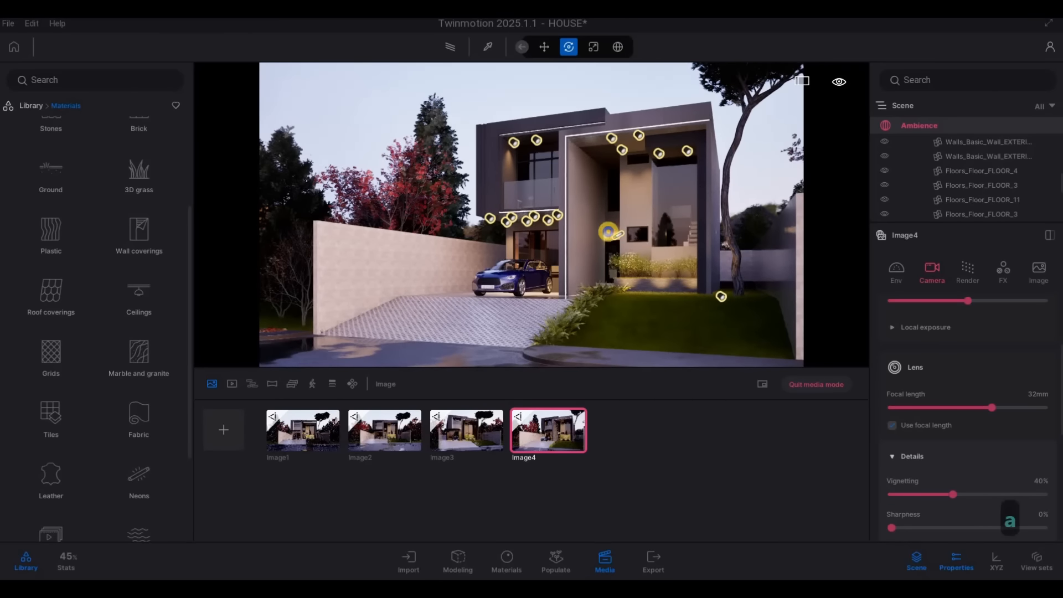
pyautogui.press('a')
pyautogui.press('w')
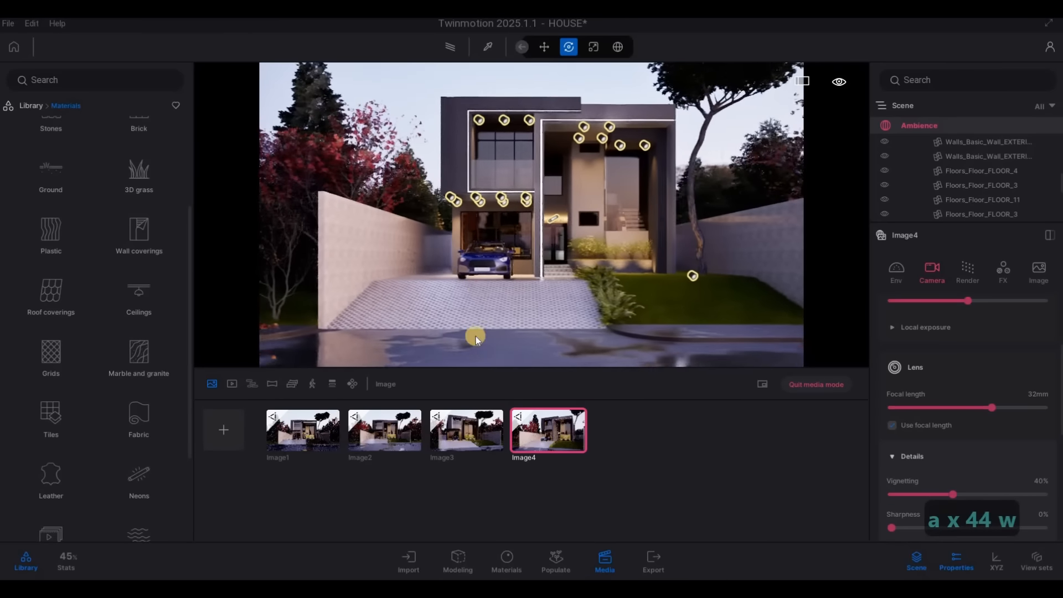
pyautogui.press('w')
pyautogui.press('w')
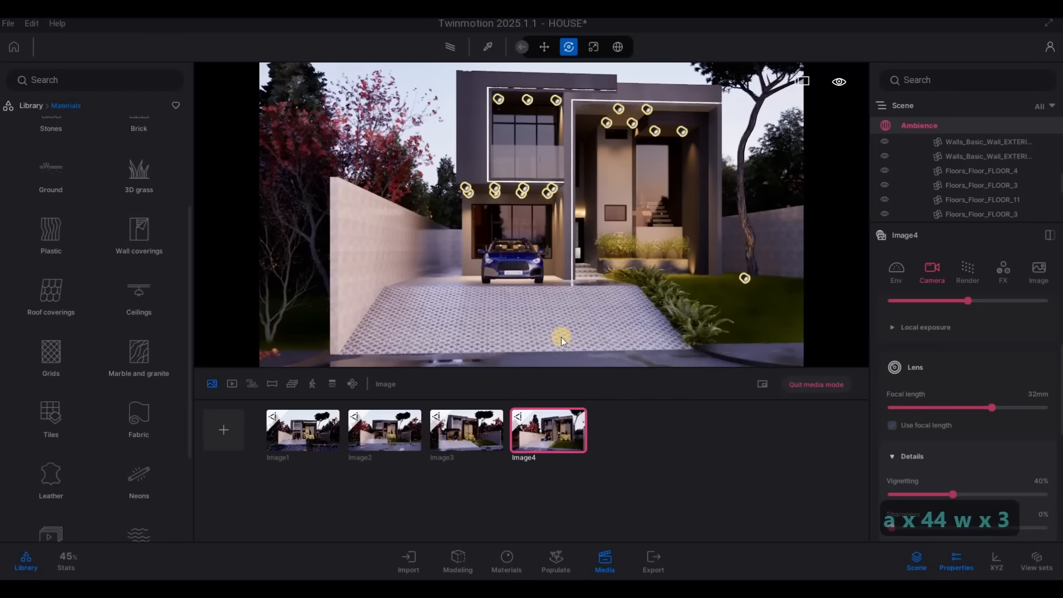
pyautogui.press('s')
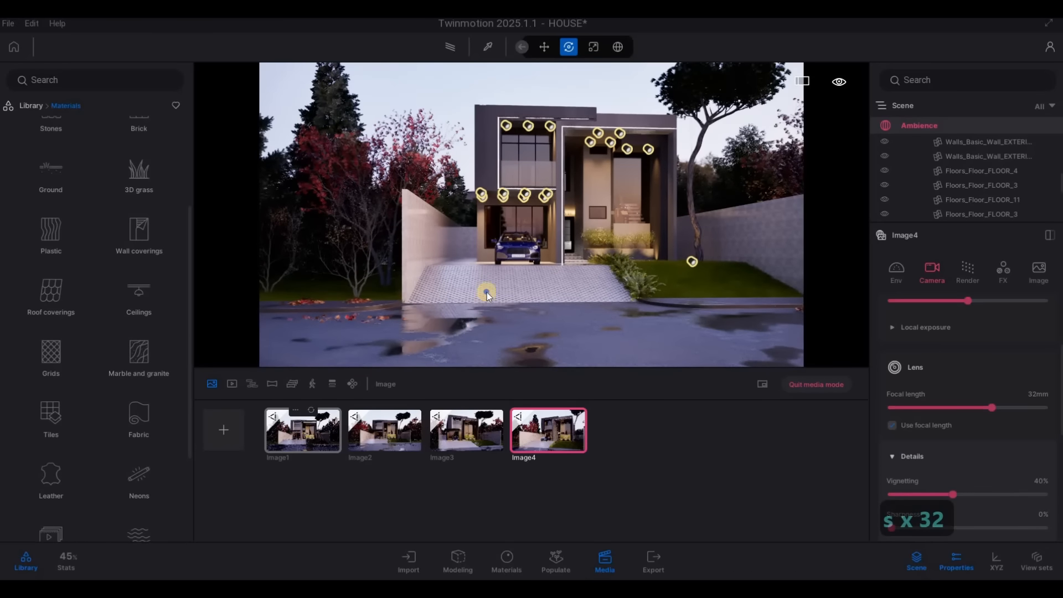
pyautogui.moveTo(525, 271); pyautogui.dragTo(518, 274, button='right')
# Step: Adjust the camera near the house, then return to Image2's frontal view
pyautogui.press('d')
pyautogui.press('s')
pyautogui.press('a')
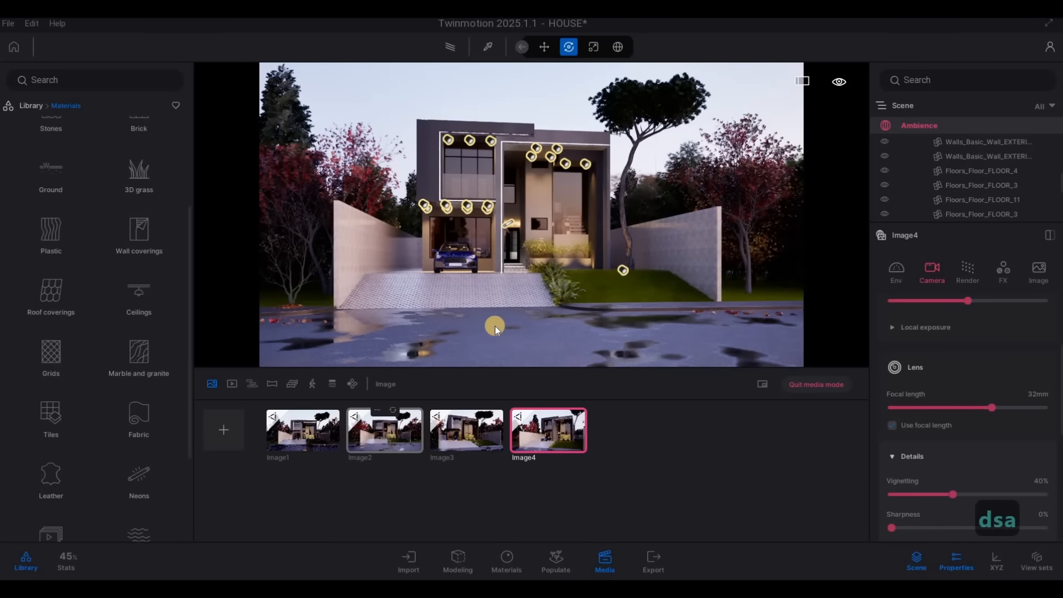
pyautogui.press('s')
pyautogui.press('d')
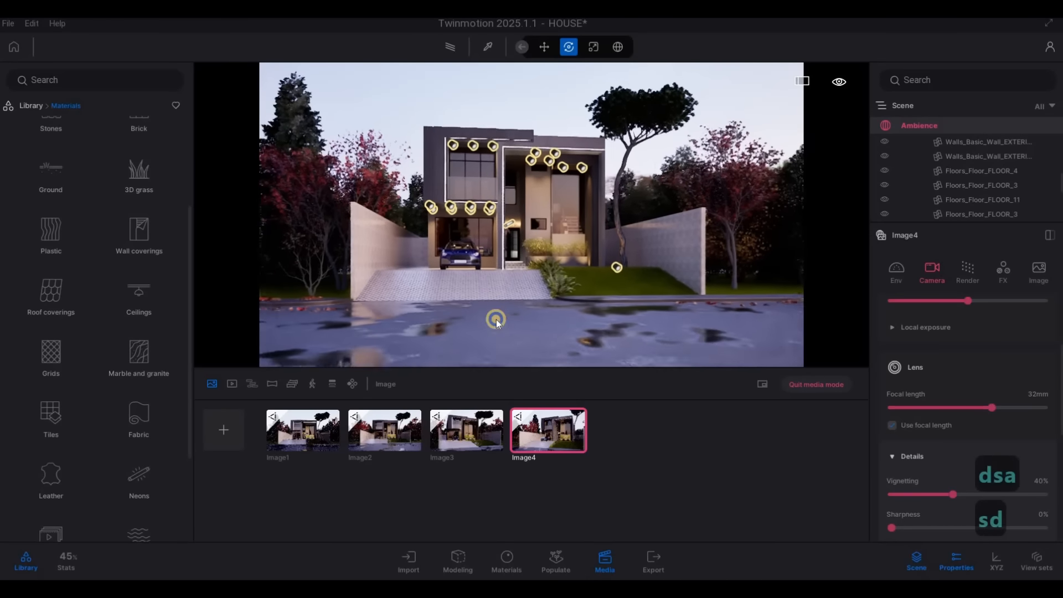
pyautogui.press('w')
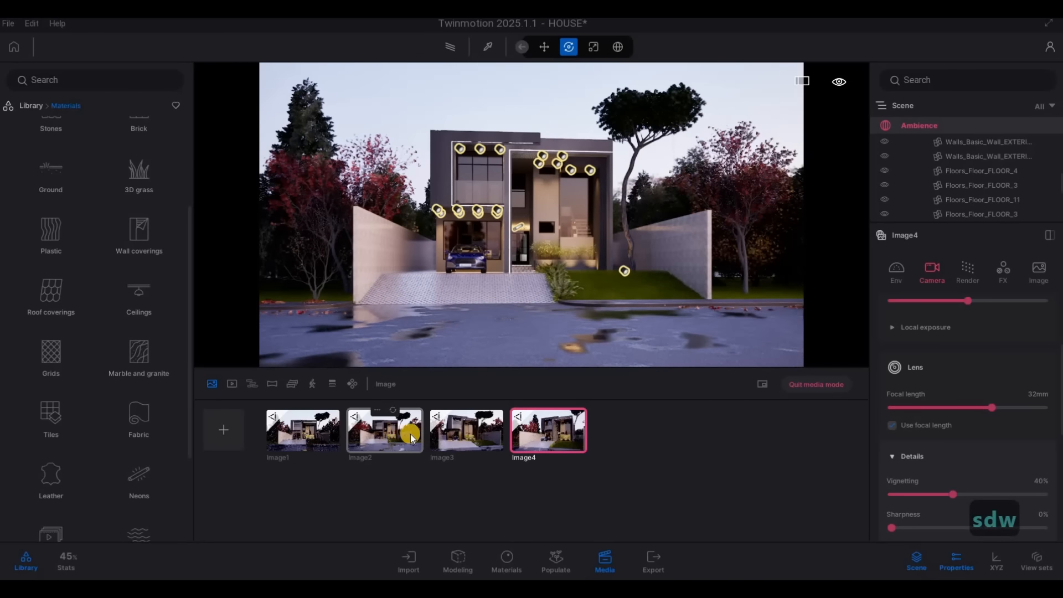
pyautogui.click(411, 439)
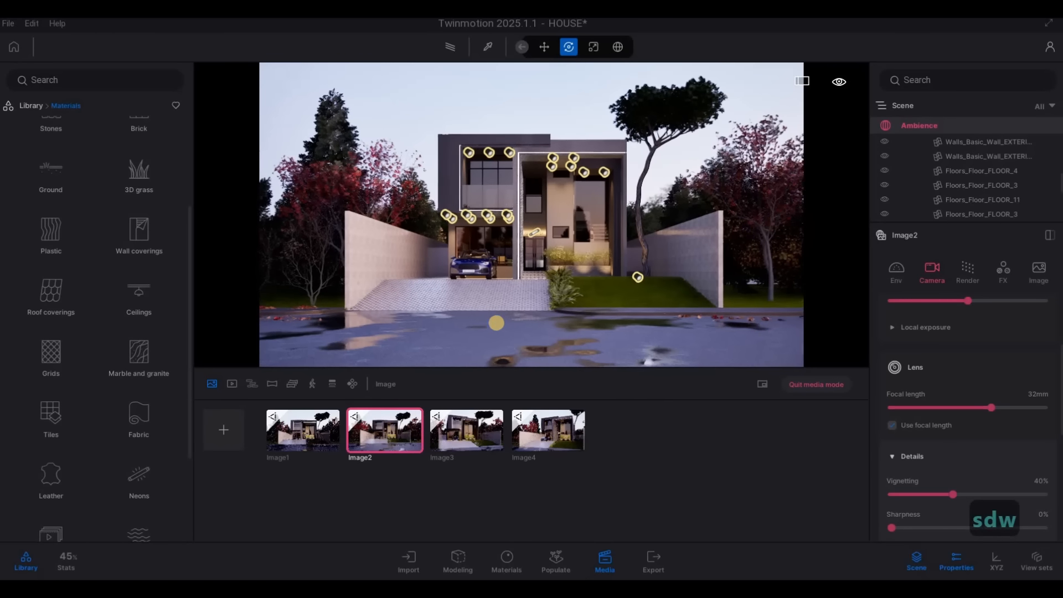
pyautogui.press('a')
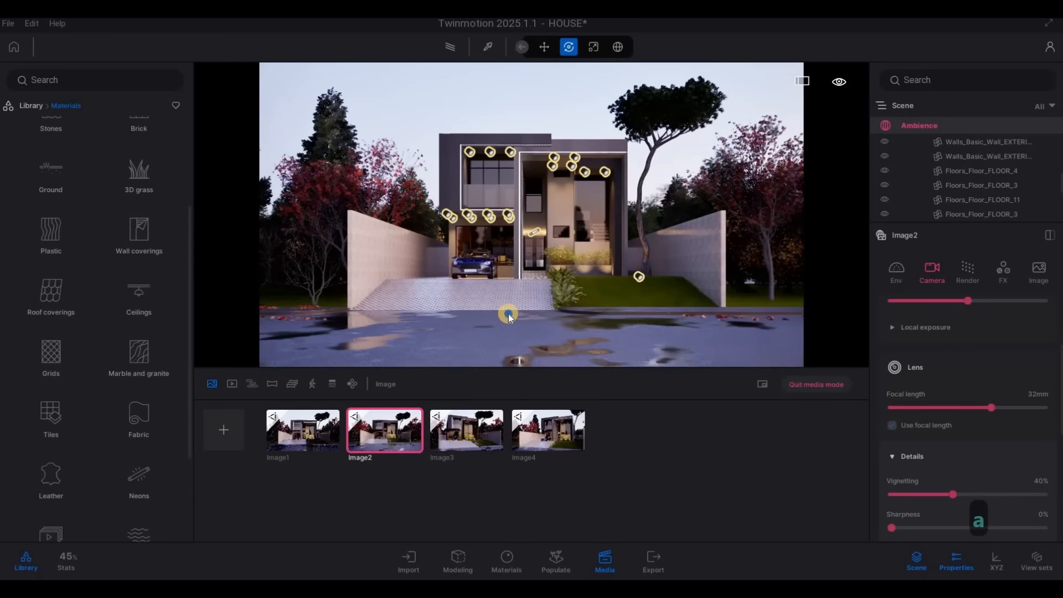
# Step: Add Image5 at about 43mm, frame the house frontally, and refresh its thumbnail
pyautogui.press('a')
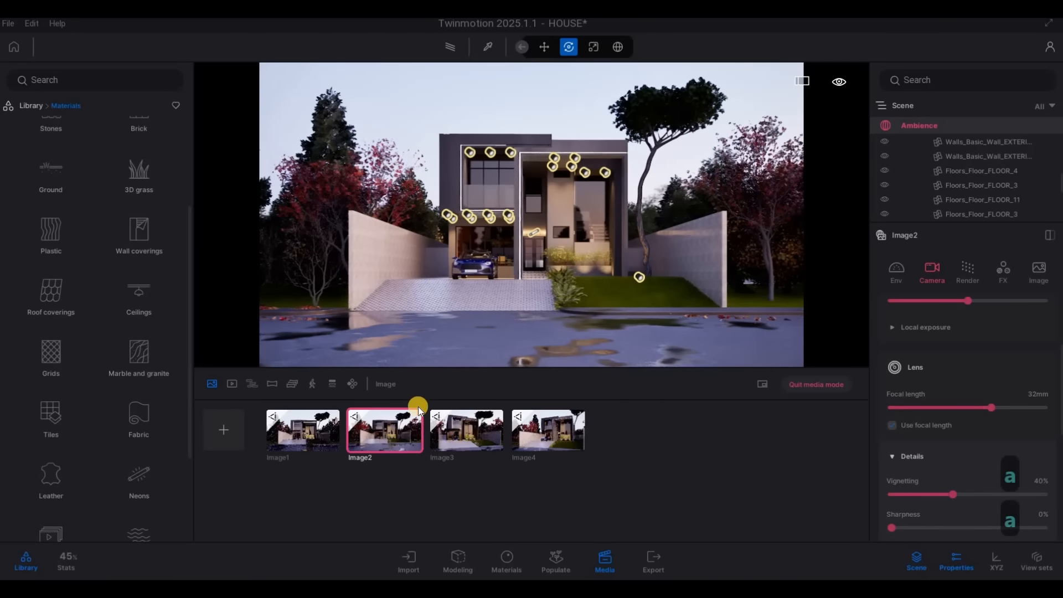
pyautogui.click(225, 429)
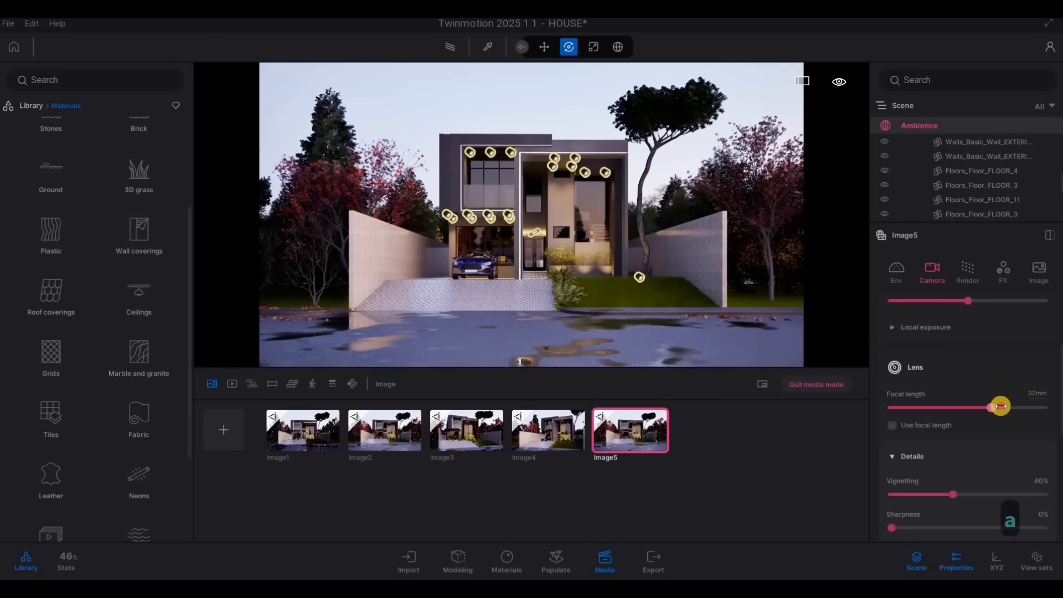
pyautogui.moveTo(1015, 406); pyautogui.dragTo(1002, 401)
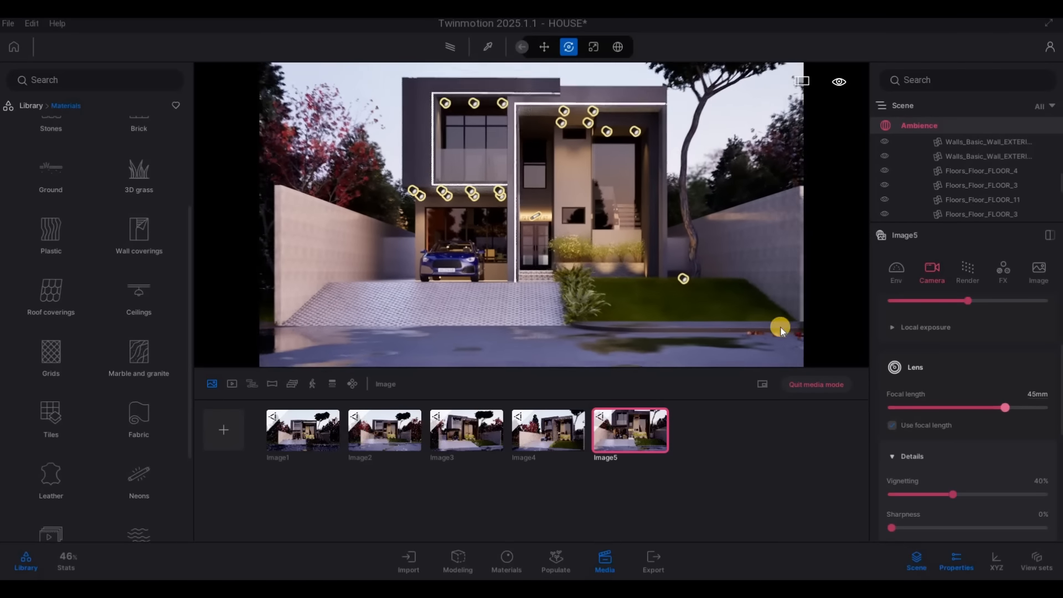
pyautogui.moveTo(762, 305)
pyautogui.mouseDown()
pyautogui.moveTo(740, 297)
pyautogui.moveTo(771, 317)
pyautogui.mouseUp()
pyautogui.press('w')
pyautogui.press('d')
pyautogui.press('w')
pyautogui.click(655, 420)
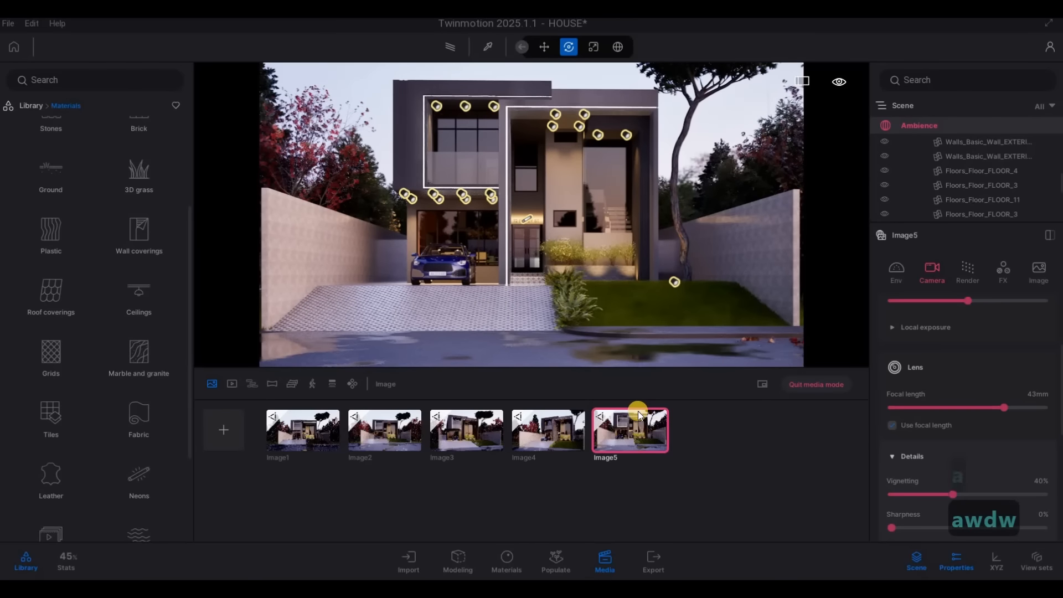
# Step: Lower the Env Season sliders so the trees turn green and the puddles disappear
pyautogui.scroll(-5, 935, 438)
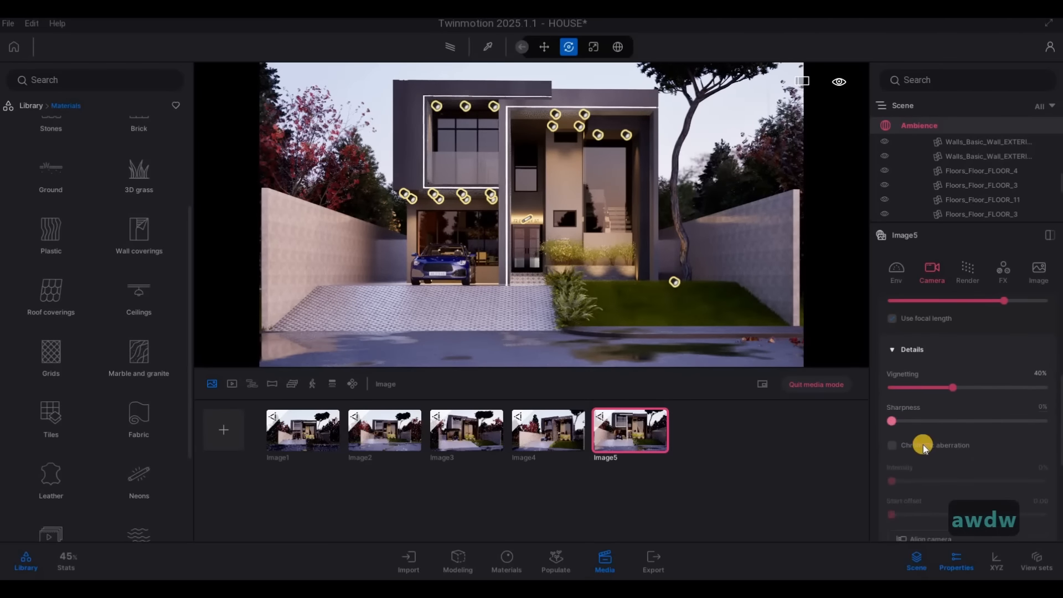
pyautogui.scroll(-3, 917, 460)
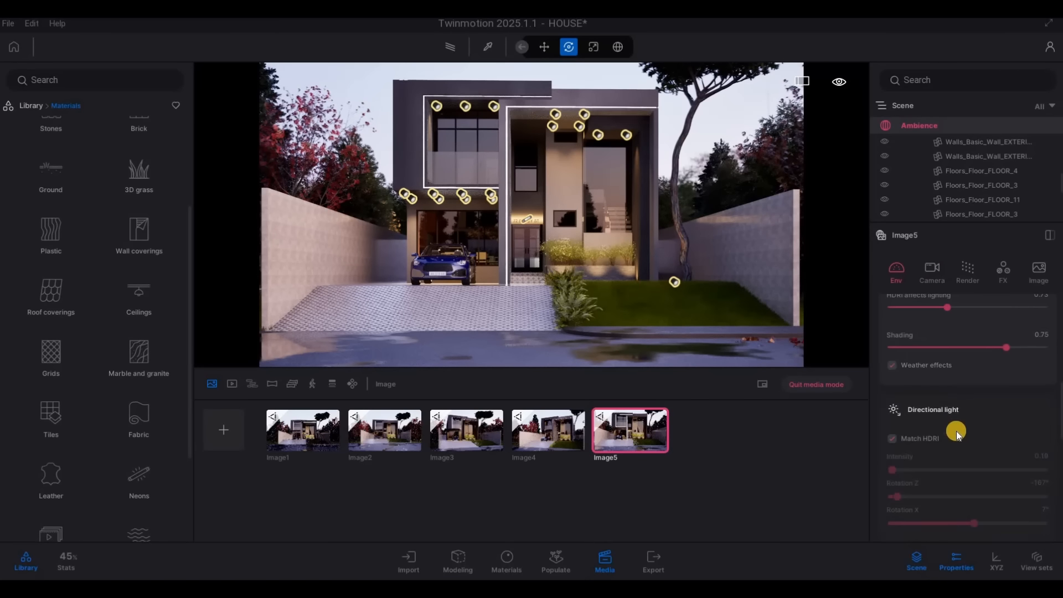
pyautogui.scroll(8, 956, 433)
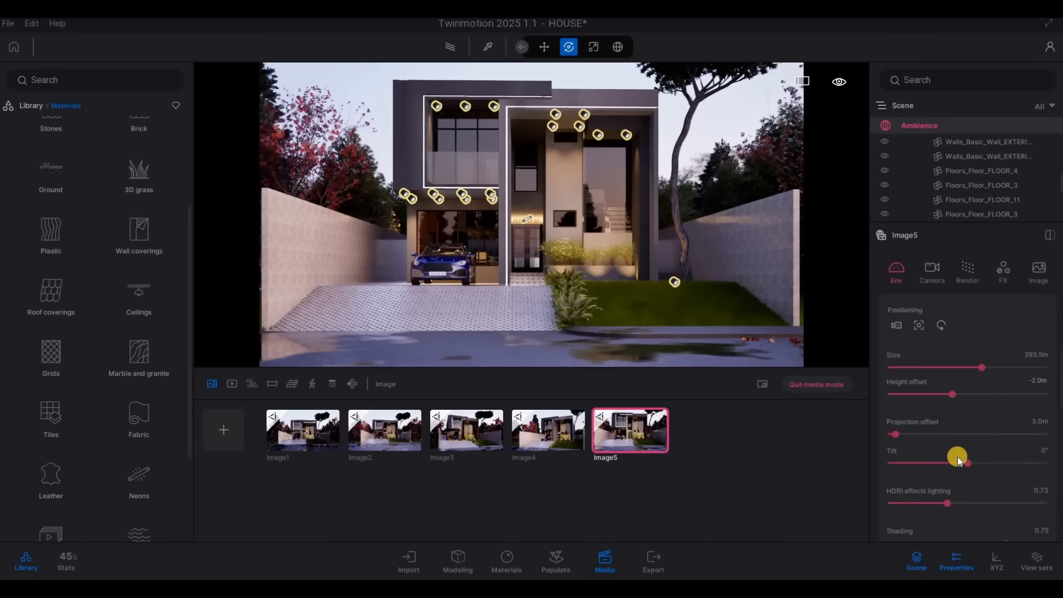
pyautogui.scroll(-10, 958, 457)
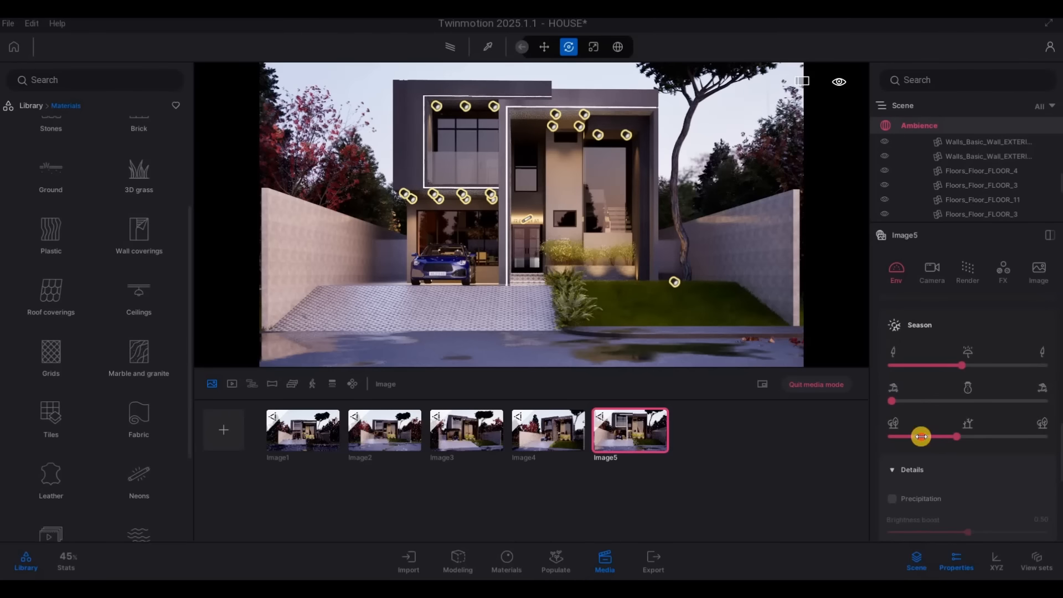
pyautogui.moveTo(920, 436); pyautogui.dragTo(903, 437)
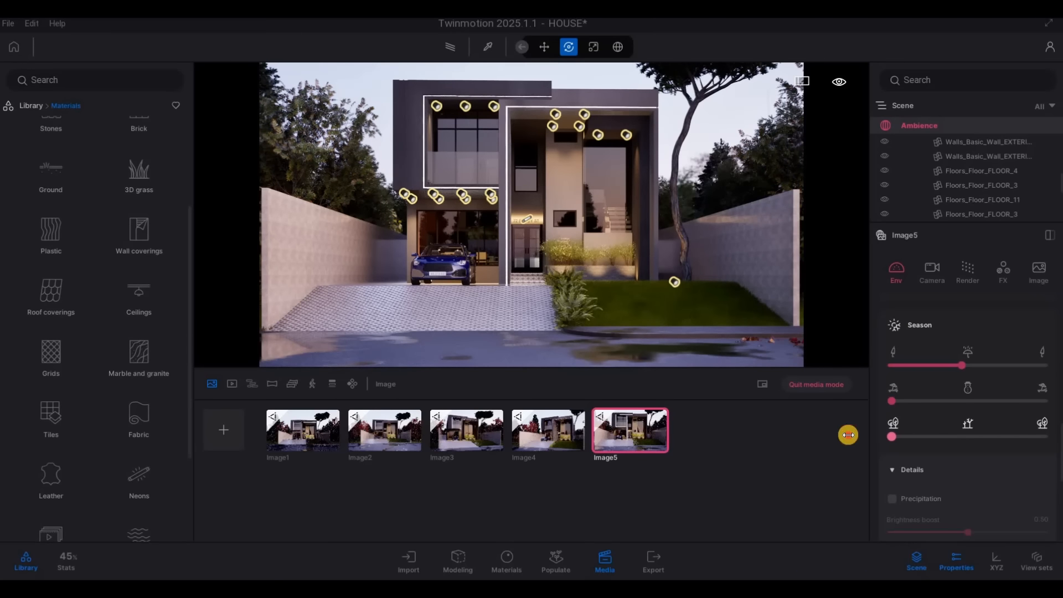
pyautogui.moveTo(919, 368); pyautogui.dragTo(880, 365)
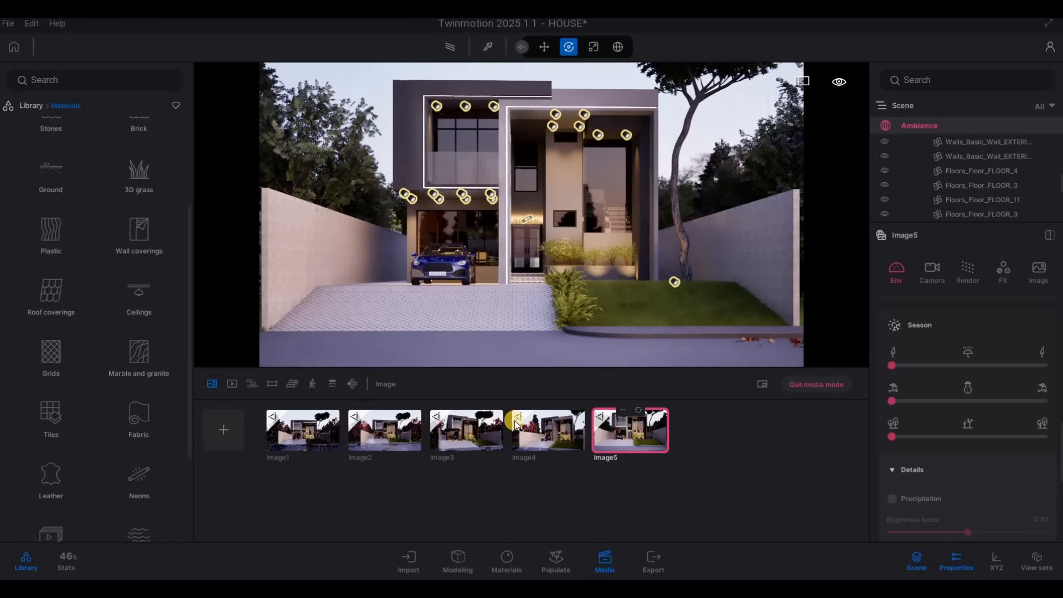
# Step: Switch Media to videos and strafe the camera around the house
pyautogui.click(232, 383)
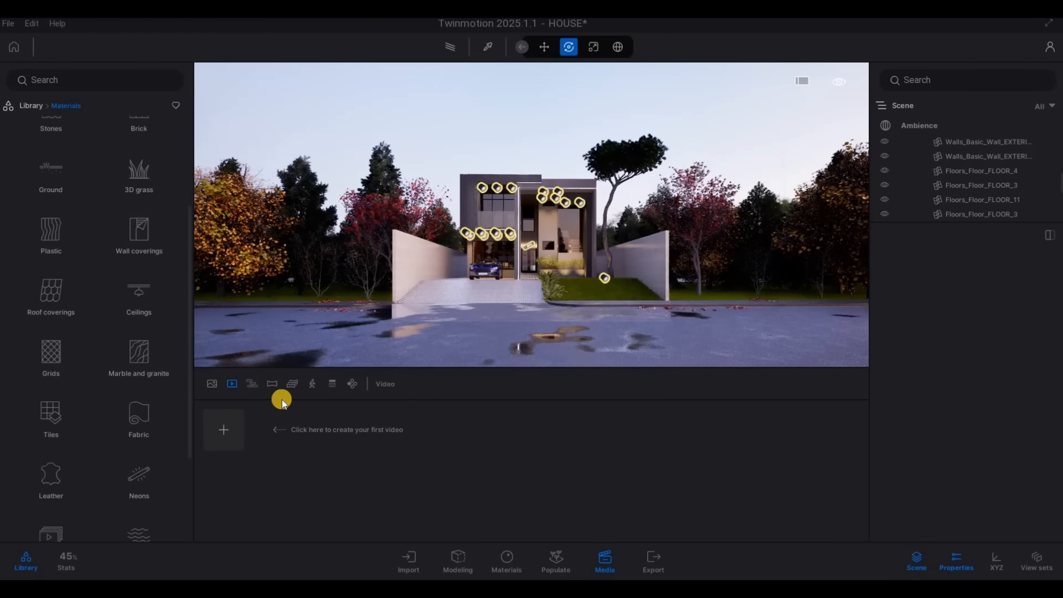
pyautogui.press('a')
pyautogui.press('a')
pyautogui.press('a')
pyautogui.press('a')
pyautogui.press('a')
pyautogui.press('a')
pyautogui.press('a')
pyautogui.press('a')
pyautogui.press('a')
pyautogui.press('a')
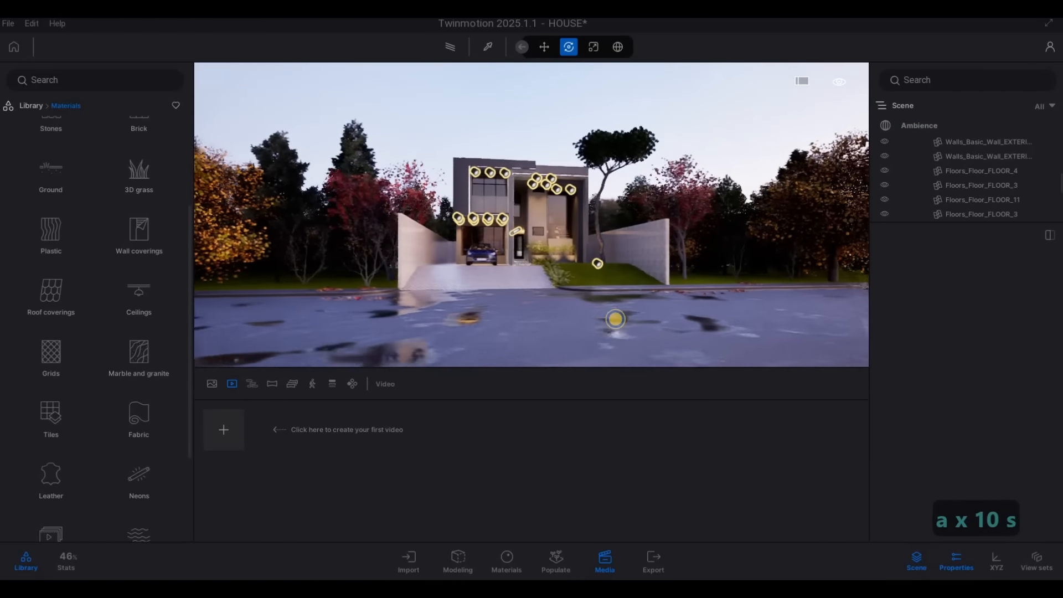
pyautogui.press('s')
pyautogui.press('a')
pyautogui.press('a')
pyautogui.press('d')
pyautogui.press('d')
pyautogui.press('d')
pyautogui.press('d')
pyautogui.press('d')
pyautogui.press('d')
pyautogui.press('d')
pyautogui.press('d')
pyautogui.press('d')
pyautogui.press('d')
pyautogui.press('d')
pyautogui.press('d')
pyautogui.press('d')
pyautogui.press('d')
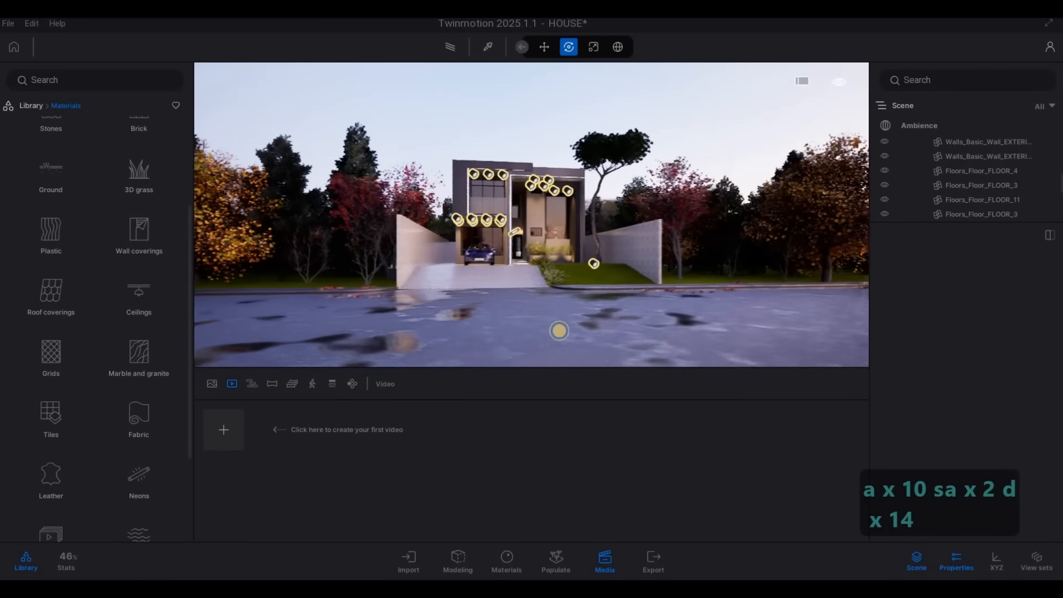
pyautogui.press('w')
pyautogui.press('d')
# Step: Move the camera closer and further around the house for the first shot
pyautogui.press('w')
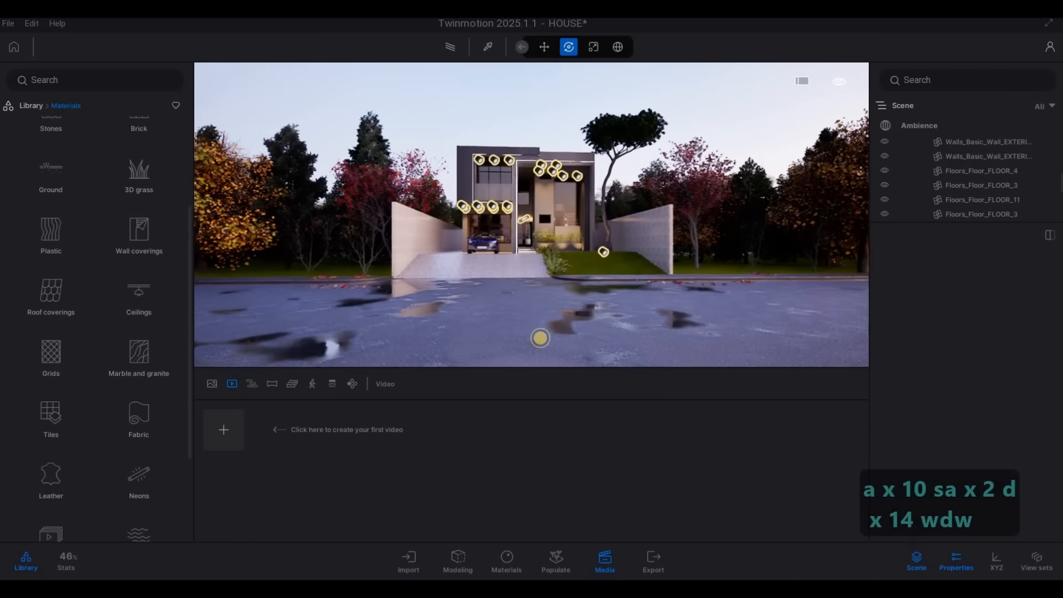
pyautogui.press('e')
pyautogui.press('w')
pyautogui.press('d')
pyautogui.press('q')
pyautogui.press('w')
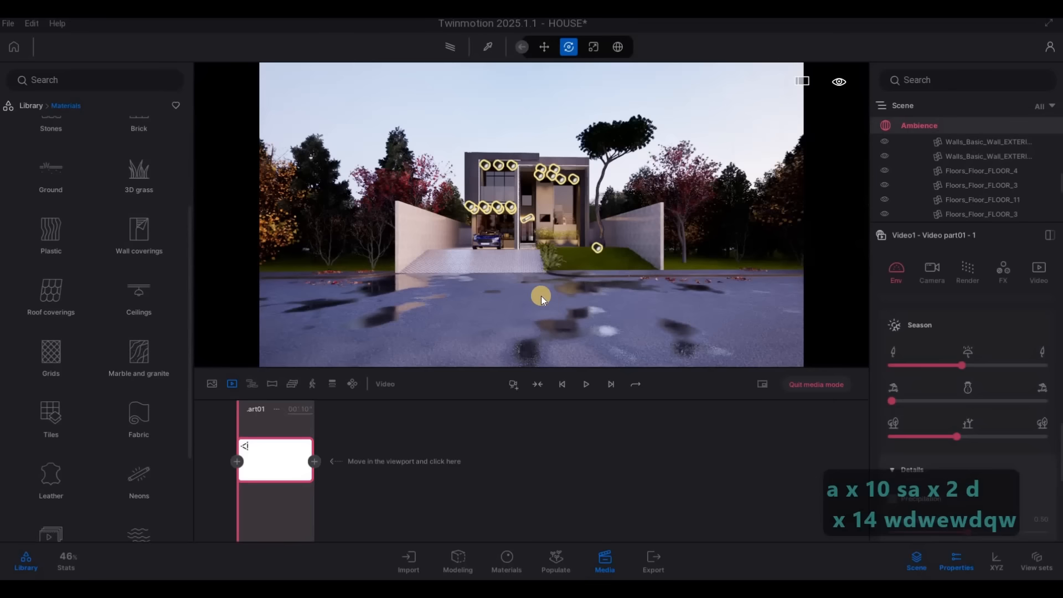
pyautogui.press('w')
pyautogui.press('w')
pyautogui.press('w')
pyautogui.press('w')
pyautogui.press('w')
pyautogui.press('w')
pyautogui.press('w')
pyautogui.press('w')
pyautogui.press('w')
pyautogui.press('w')
pyautogui.press('w')
pyautogui.press('w')
pyautogui.press('w')
pyautogui.press('w')
pyautogui.press('w')
pyautogui.press('w')
pyautogui.press('w')
pyautogui.press('w')
pyautogui.press('w')
pyautogui.press('w')
pyautogui.press('w')
pyautogui.press('w')
pyautogui.press('w')
pyautogui.press('w')
pyautogui.press('w')
pyautogui.press('w')
pyautogui.press('w')
pyautogui.press('w')
pyautogui.press('w')
pyautogui.press('w')
pyautogui.press('w')
pyautogui.press('w')
pyautogui.press('w')
pyautogui.press('w')
pyautogui.press('w')
pyautogui.press('w')
pyautogui.press('w')
pyautogui.press('w')
pyautogui.press('w')
pyautogui.press('w')
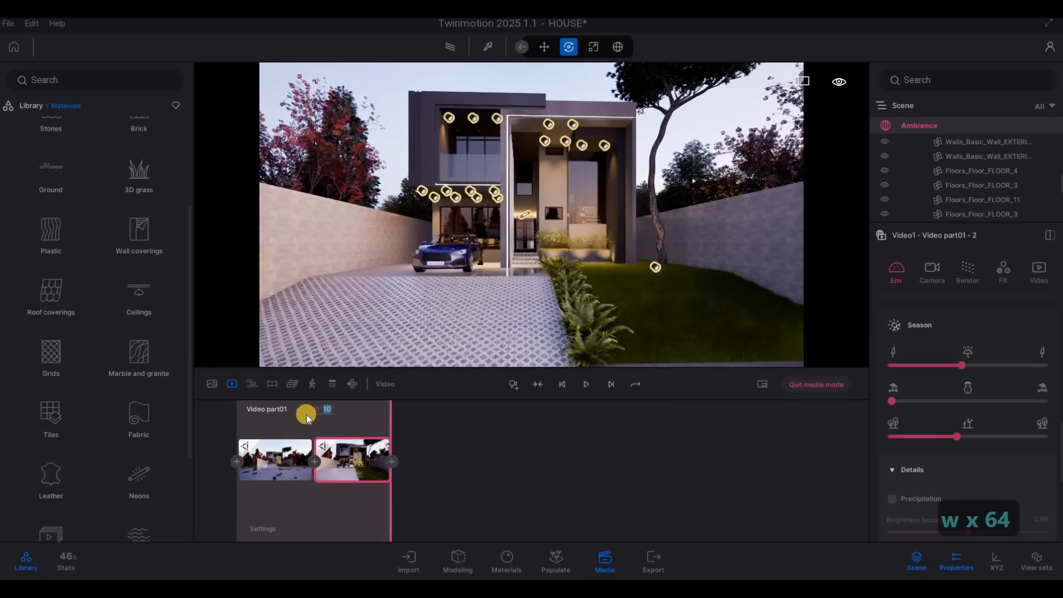
# Step: Set Video part01 to 6 seconds and reposition the camera for the next shot
pyautogui.write('6')
pyautogui.press('Return')
pyautogui.press('a')
pyautogui.press('a')
pyautogui.press('a')
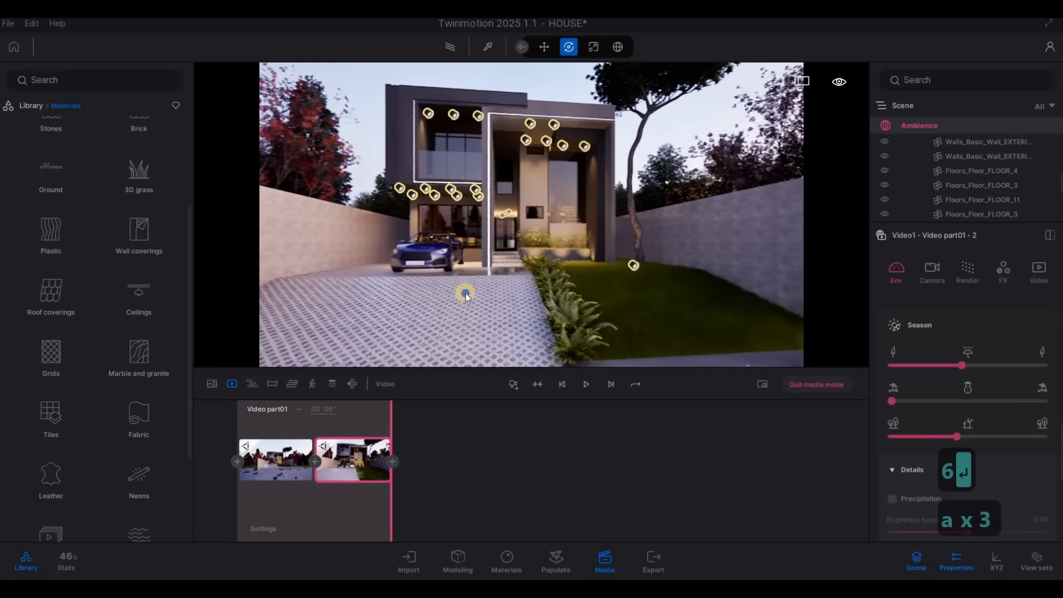
pyautogui.press('a')
pyautogui.press('a')
pyautogui.press('a')
pyautogui.press('a')
pyautogui.press('a')
pyautogui.press('a')
pyautogui.press('a')
pyautogui.press('a')
pyautogui.press('a')
pyautogui.press('a')
pyautogui.press('a')
pyautogui.press('a')
pyautogui.press('a')
pyautogui.press('a')
pyautogui.press('a')
pyautogui.press('a')
pyautogui.press('a')
pyautogui.press('a')
pyautogui.press('a')
pyautogui.press('a')
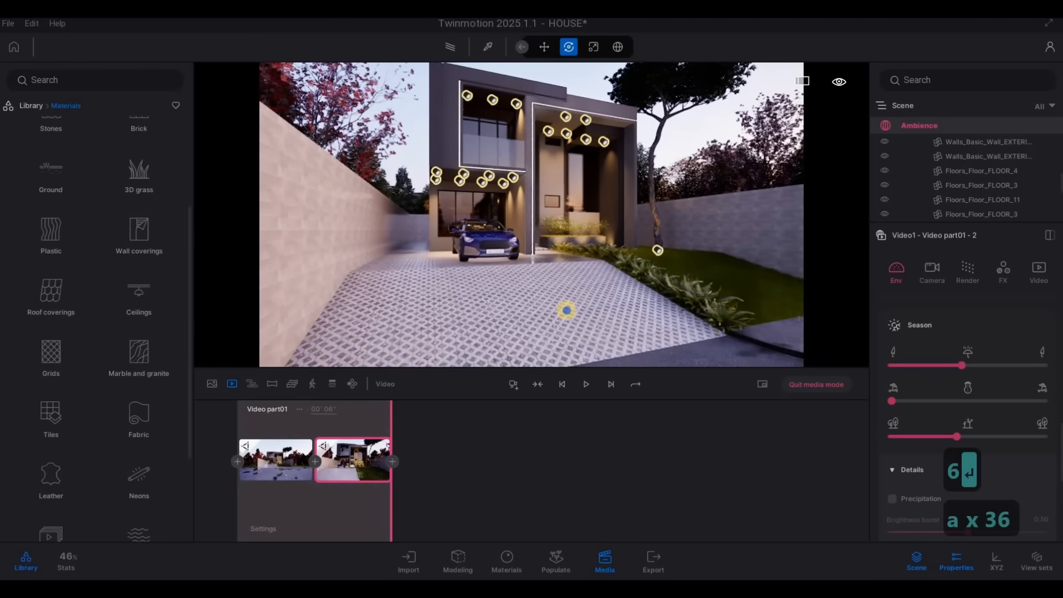
pyautogui.press('s')
pyautogui.press('w')
pyautogui.press('w')
pyautogui.press('w')
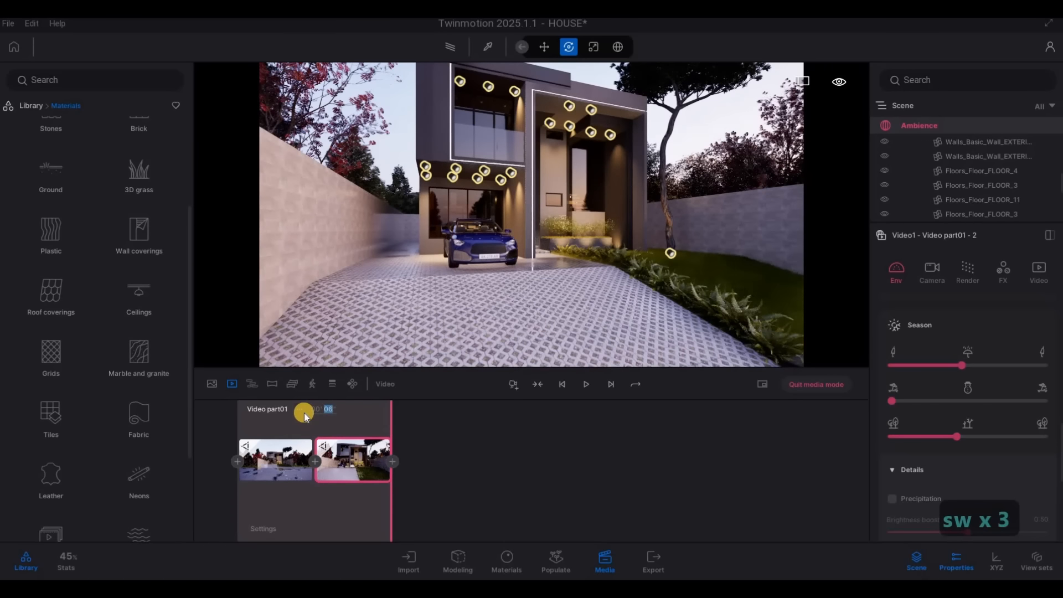
# Step: Change part01's length to 7 seconds and add Video part02
pyautogui.write('7')
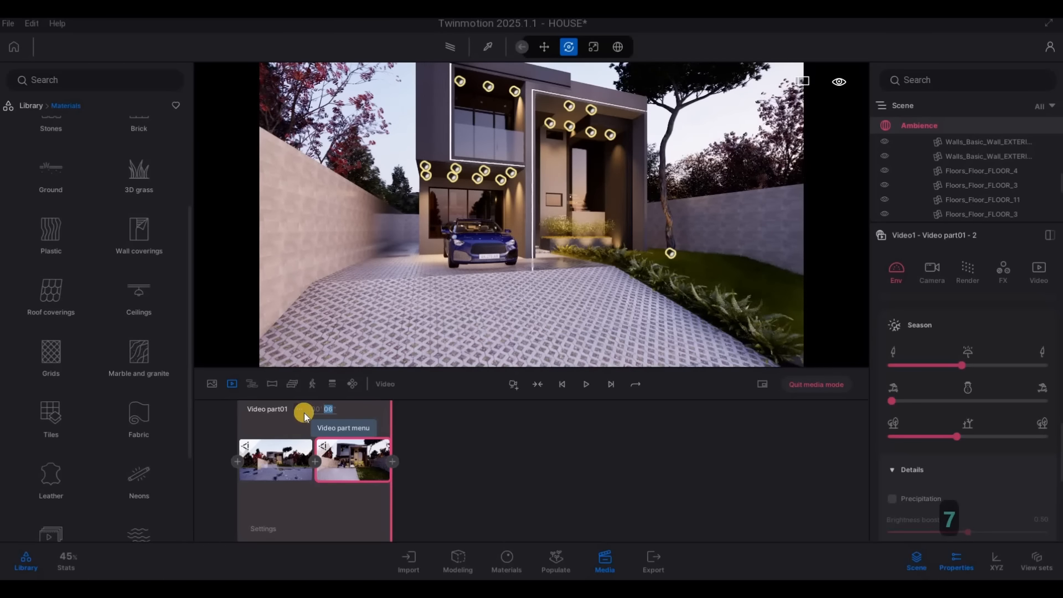
pyautogui.press('Return')
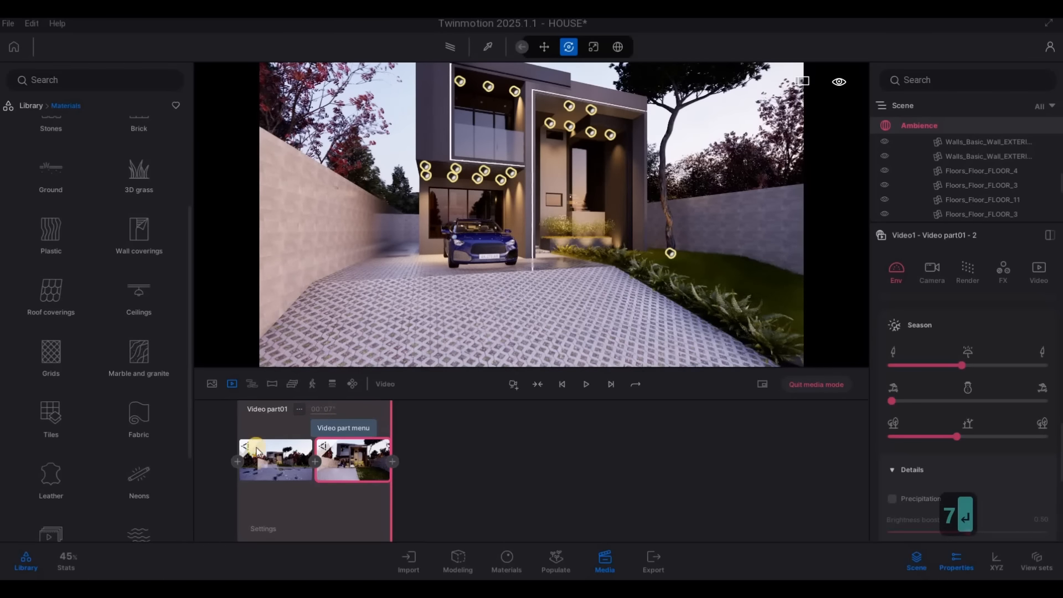
pyautogui.click(515, 385)
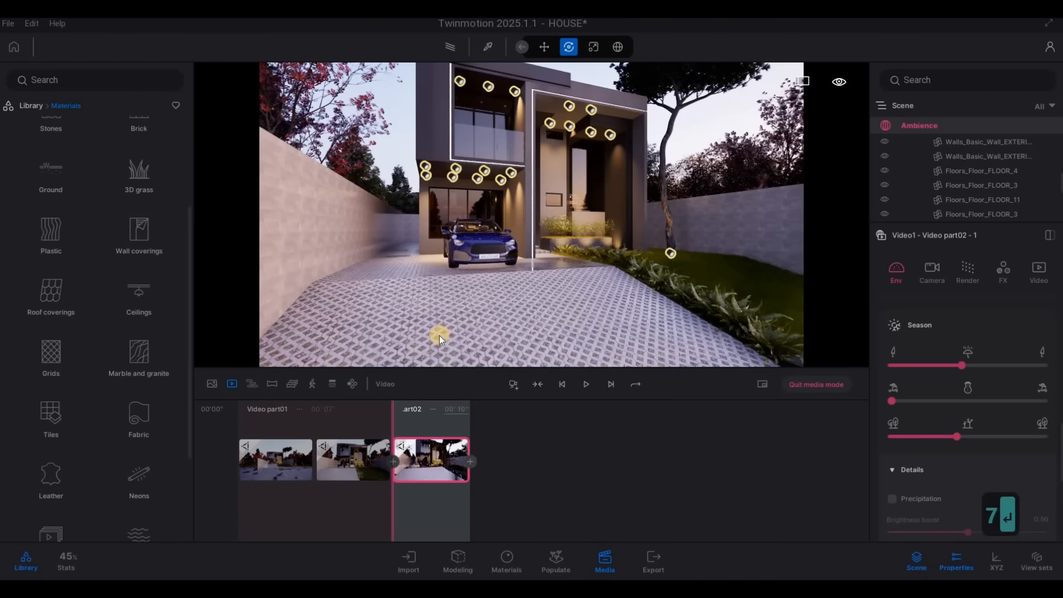
# Step: Make Video part02 3 seconds long, reposition the camera facing the house, and add Video part03
pyautogui.press('s')
pyautogui.press('s')
pyautogui.press('s')
pyautogui.press('s')
pyautogui.press('s')
pyautogui.press('s')
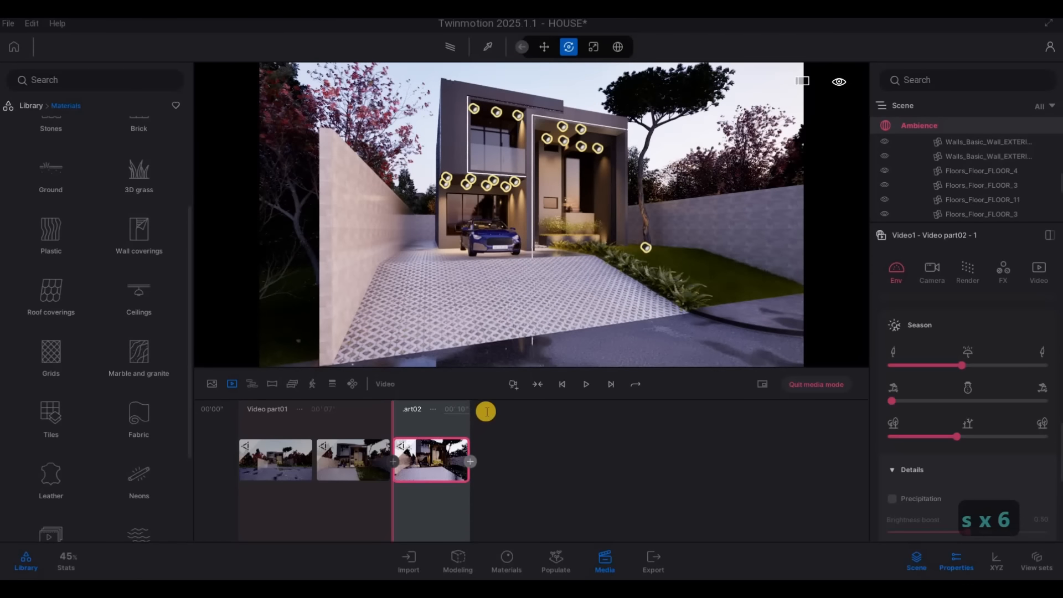
pyautogui.write('3')
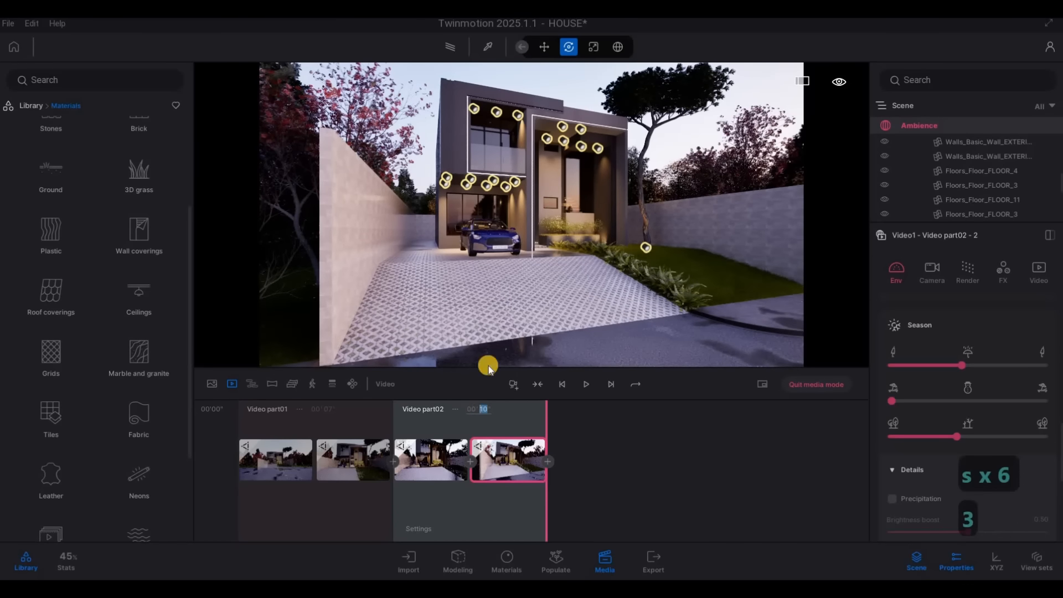
pyautogui.press('Return')
pyautogui.press('d')
pyautogui.press('d')
pyautogui.press('d')
pyautogui.press('d')
pyautogui.press('d')
pyautogui.press('d')
pyautogui.press('d')
pyautogui.press('d')
pyautogui.press('d')
pyautogui.press('d')
pyautogui.press('d')
pyautogui.press('d')
pyautogui.press('d')
pyautogui.press('d')
pyautogui.press('d')
pyautogui.press('d')
pyautogui.press('d')
pyautogui.press('d')
pyautogui.press('d')
pyautogui.press('d')
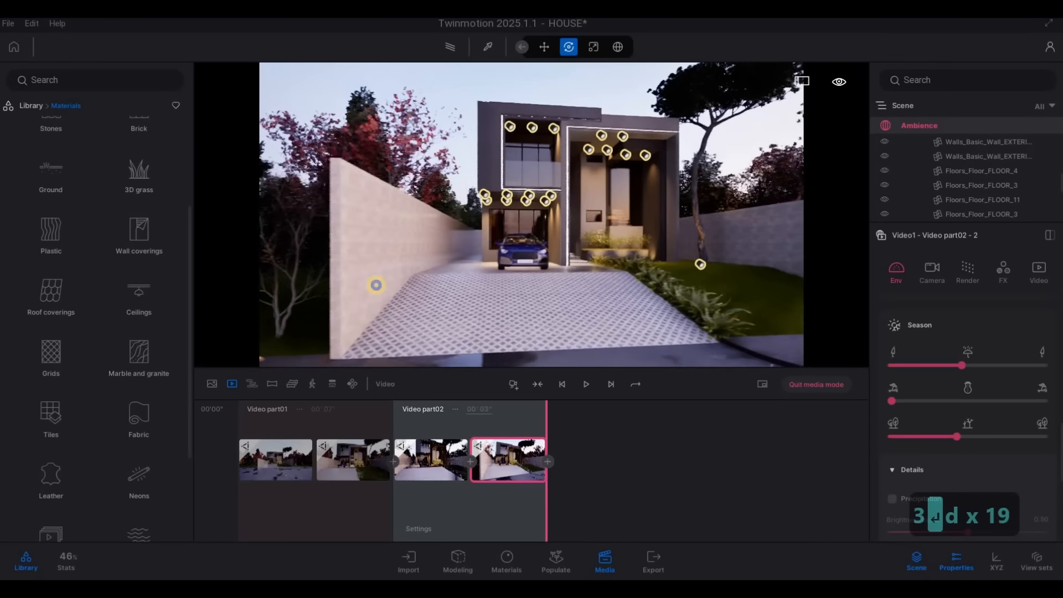
pyautogui.press('a')
pyautogui.press('a')
pyautogui.press('w')
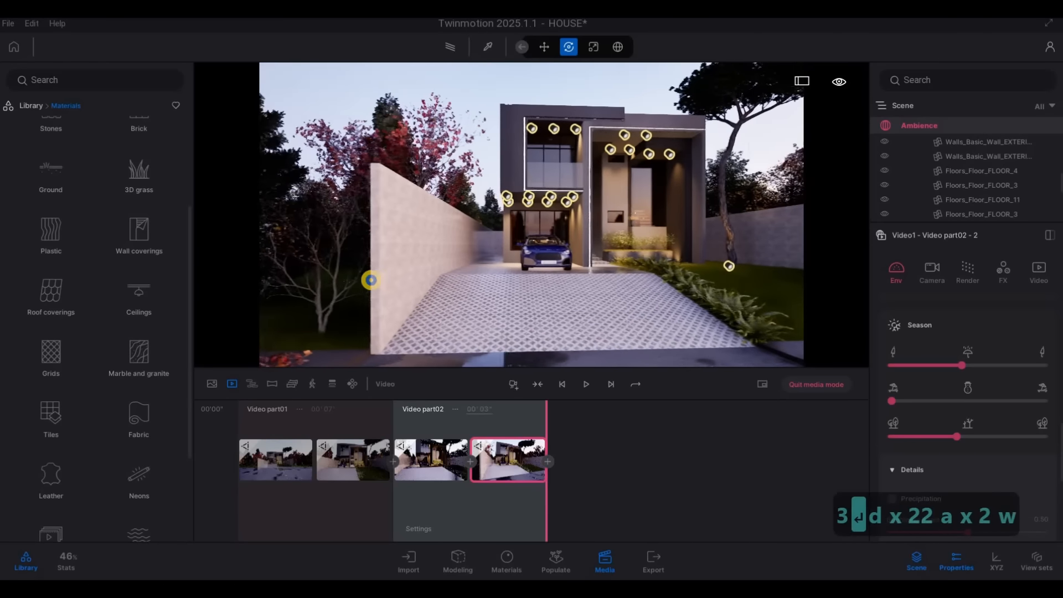
pyautogui.press('s')
pyautogui.press('a')
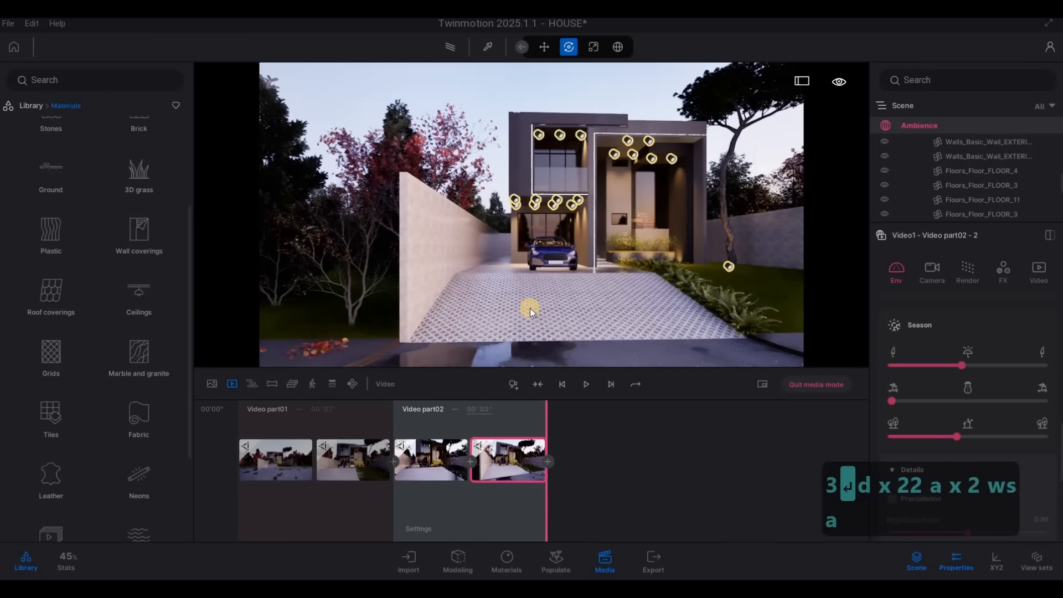
pyautogui.press('a')
pyautogui.click(509, 386)
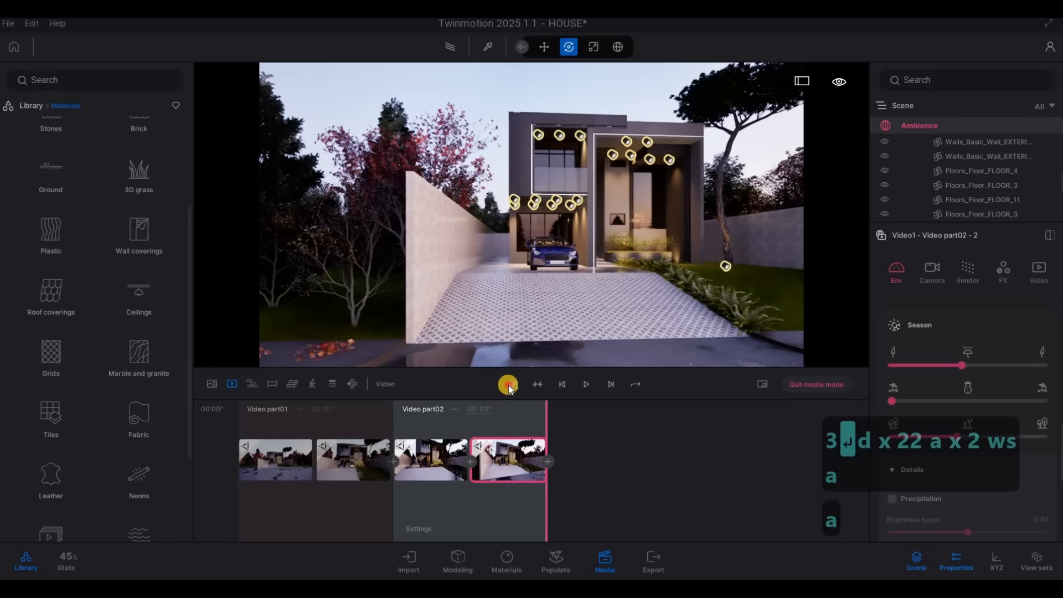
# Step: Slide the camera right and add a second shot to Video part03
pyautogui.press('d')
pyautogui.press('d')
pyautogui.press('d')
pyautogui.press('d')
pyautogui.press('d')
pyautogui.press('d')
pyautogui.press('d')
pyautogui.press('d')
pyautogui.press('d')
pyautogui.press('d')
pyautogui.press('d')
pyautogui.press('d')
pyautogui.press('d')
pyautogui.press('d')
pyautogui.press('d')
pyautogui.press('d')
pyautogui.press('d')
pyautogui.press('d')
pyautogui.press('d')
pyautogui.press('d')
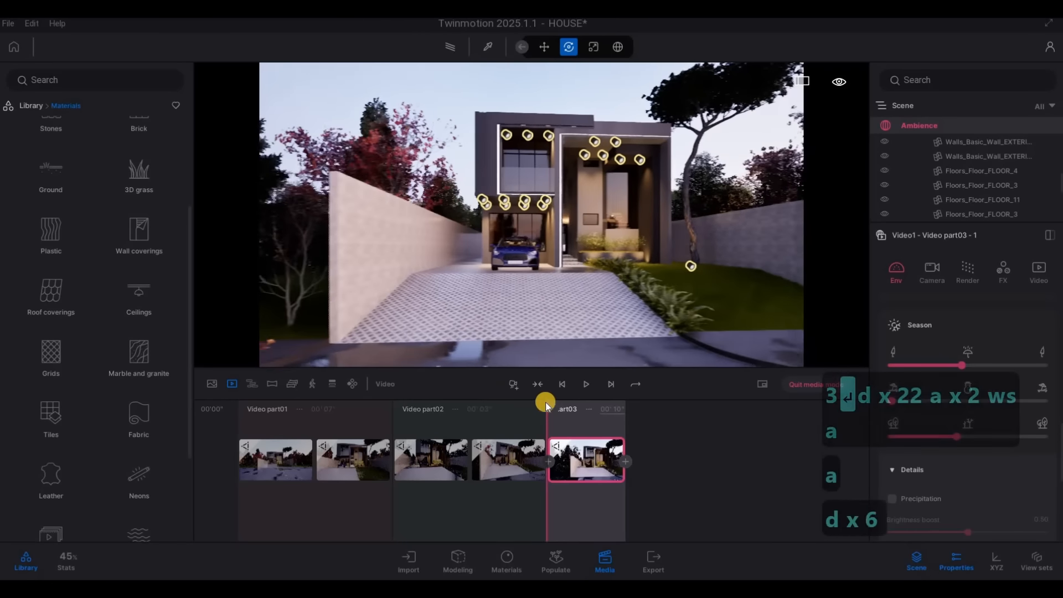
pyautogui.click(577, 459)
pyautogui.press('d')
pyautogui.press('d')
pyautogui.press('d')
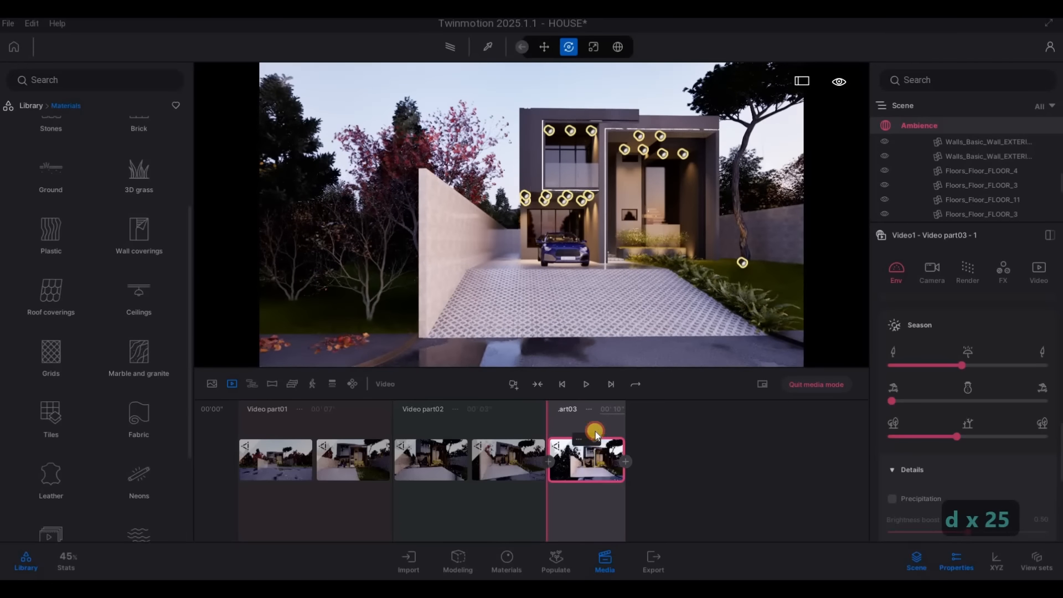
pyautogui.press('d')
pyautogui.press('d')
pyautogui.press('d')
pyautogui.press('d')
pyautogui.press('d')
pyautogui.press('d')
pyautogui.press('d')
pyautogui.press('d')
pyautogui.press('d')
pyautogui.press('d')
pyautogui.press('d')
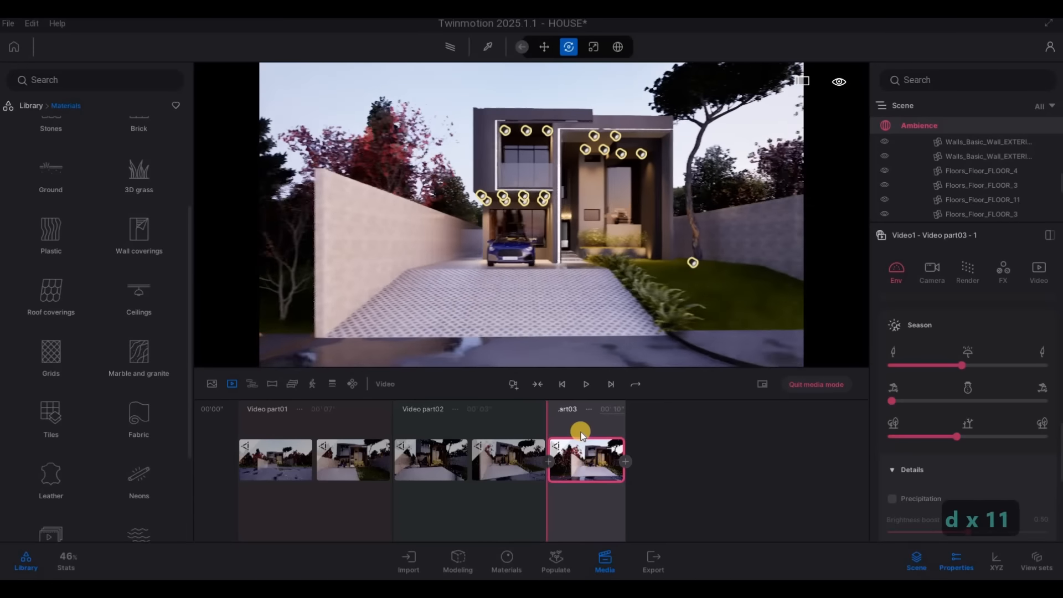
pyautogui.press('d')
pyautogui.press('d')
pyautogui.press('d')
pyautogui.press('d')
pyautogui.press('d')
pyautogui.press('d')
pyautogui.press('d')
pyautogui.press('d')
pyautogui.press('d')
pyautogui.press('d')
pyautogui.press('d')
pyautogui.press('d')
pyautogui.press('d')
pyautogui.press('d')
pyautogui.press('d')
pyautogui.press('d')
pyautogui.press('d')
pyautogui.press('d')
pyautogui.press('d')
pyautogui.press('d')
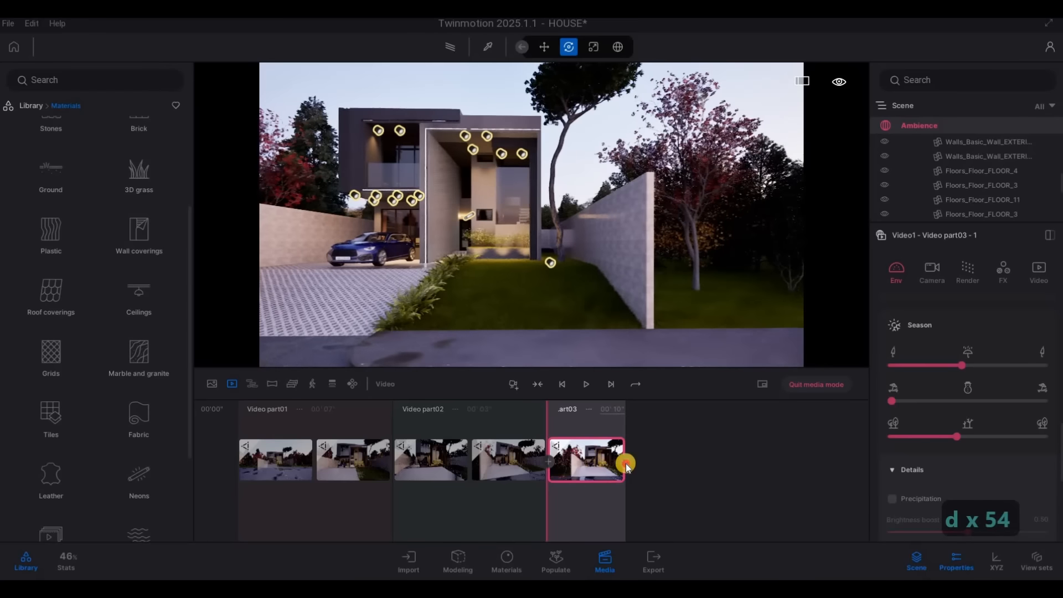
pyautogui.click(625, 463)
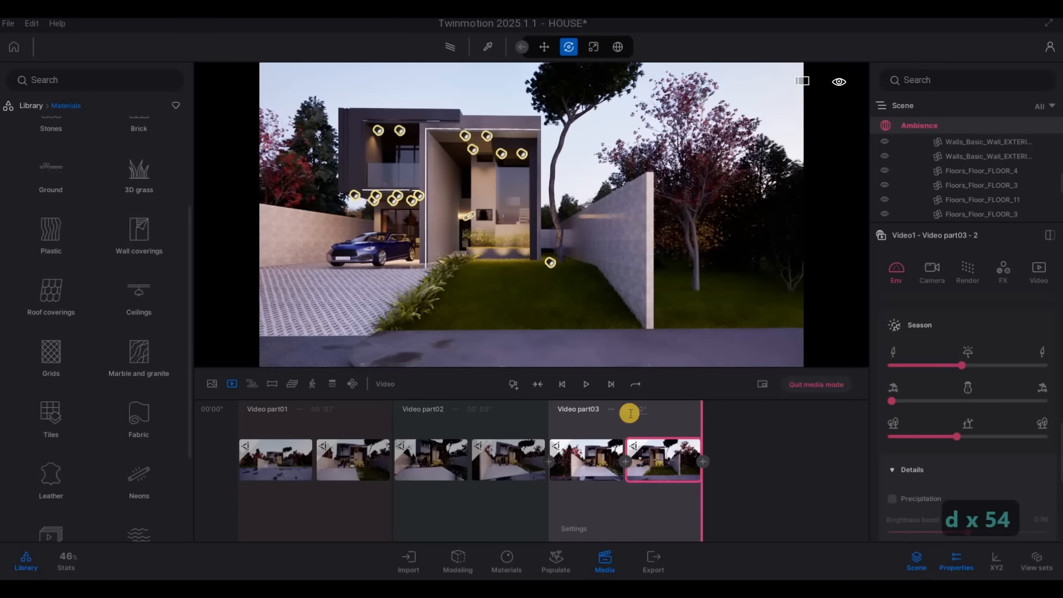
# Step: Set part03 to 6 seconds and move the camera toward the house corner
pyautogui.write('6')
pyautogui.press('Return')
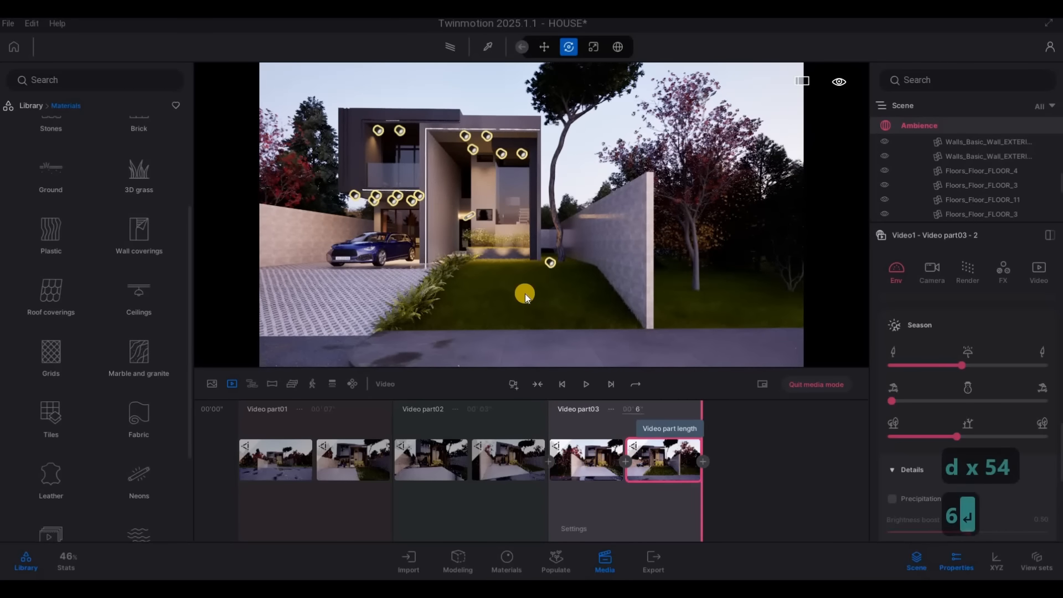
pyautogui.moveTo(453, 263); pyautogui.dragTo(332, 256, button='right')
pyautogui.press('w')
pyautogui.press('q')
pyautogui.press('d')
pyautogui.press('d')
pyautogui.press('w')
pyautogui.press('w')
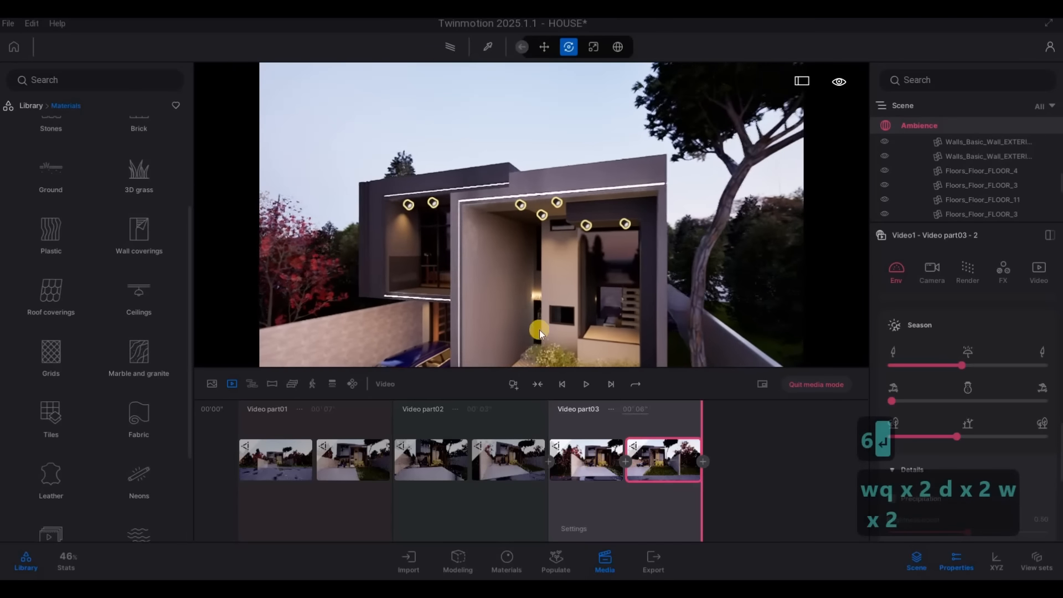
# Step: Add Video part04 with a second shot and a 6-second length
pyautogui.click(505, 389)
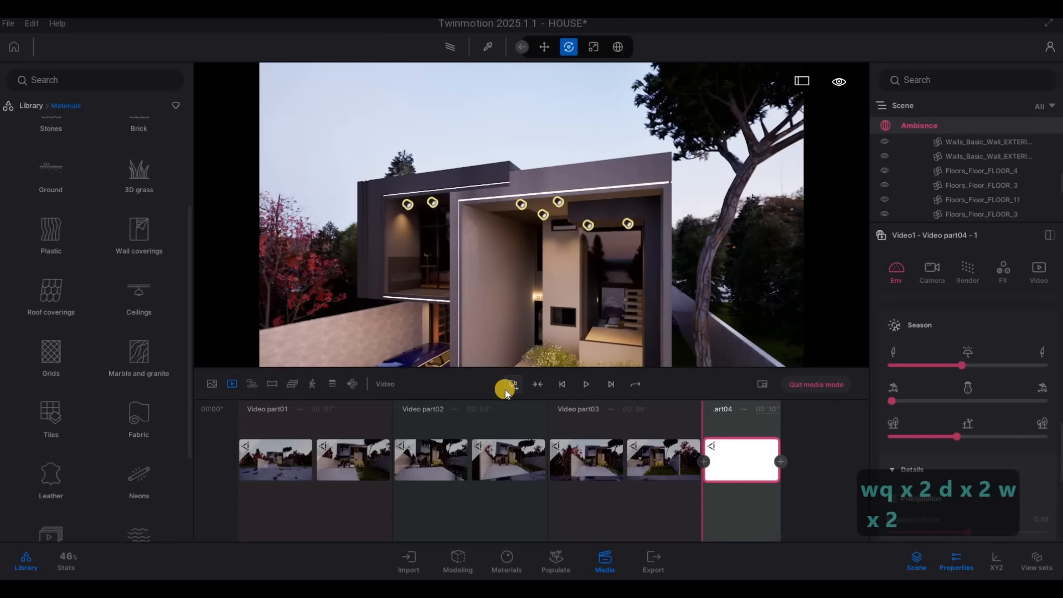
pyautogui.press('e')
pyautogui.press('e')
pyautogui.press('e')
pyautogui.press('e')
pyautogui.press('e')
pyautogui.press('e')
pyautogui.press('e')
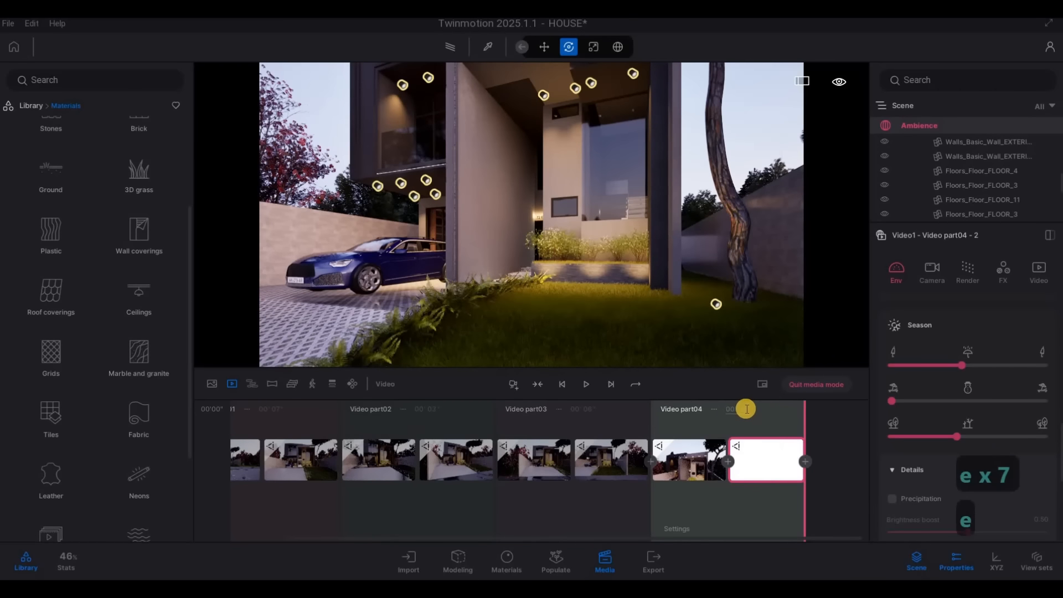
pyautogui.click(722, 410)
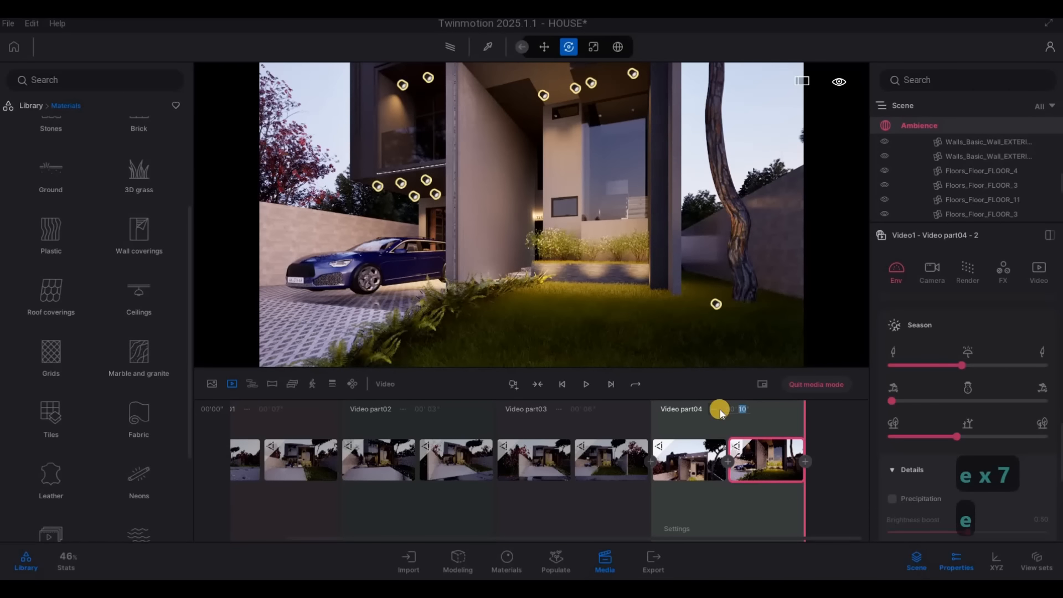
pyautogui.write('6')
pyautogui.press('Return')
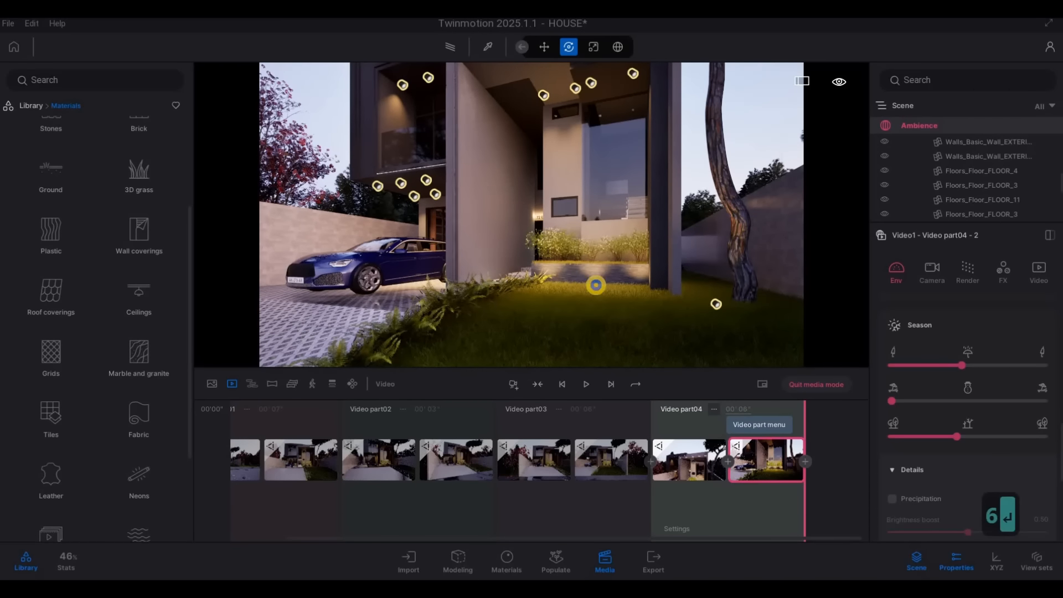
# Step: Bring the camera to the house front and slide it right along the facade
pyautogui.hotkey('s', 'a')
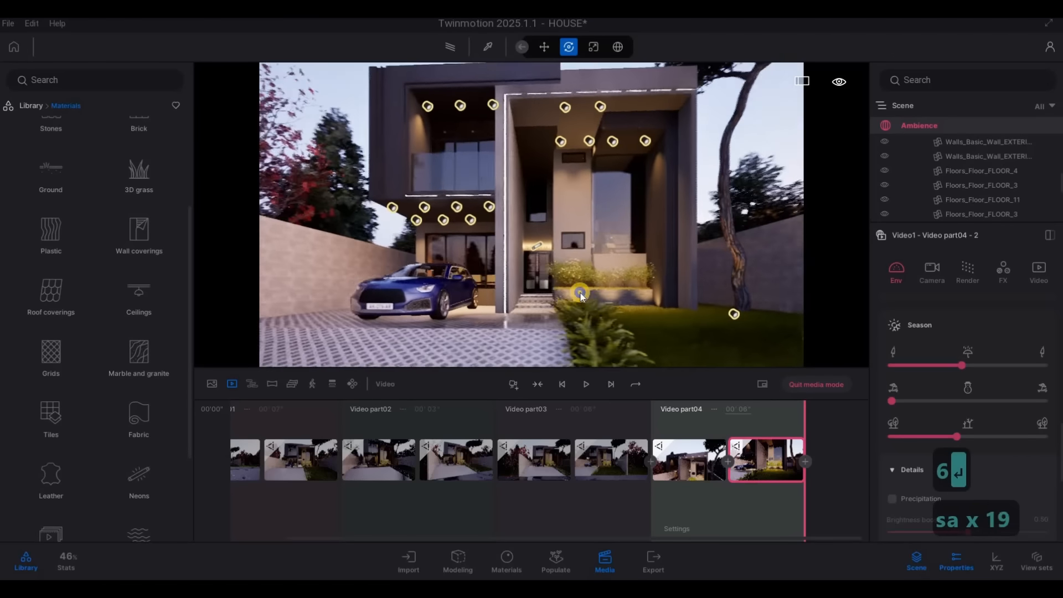
pyautogui.hotkey('s', 'a')
pyautogui.press('w')
pyautogui.press('w')
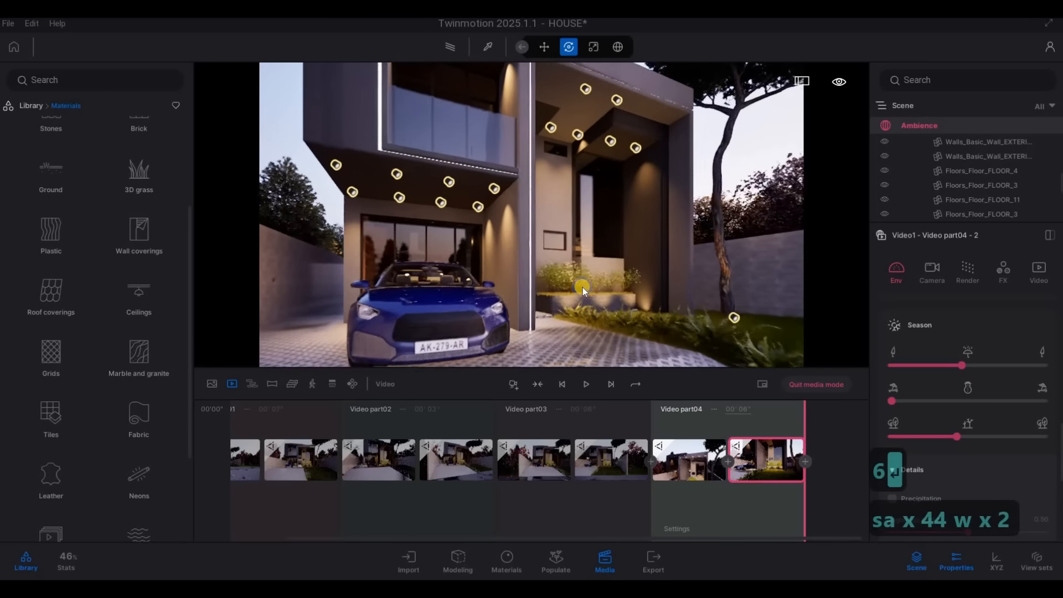
pyautogui.press('d')
pyautogui.press('d')
pyautogui.press('d')
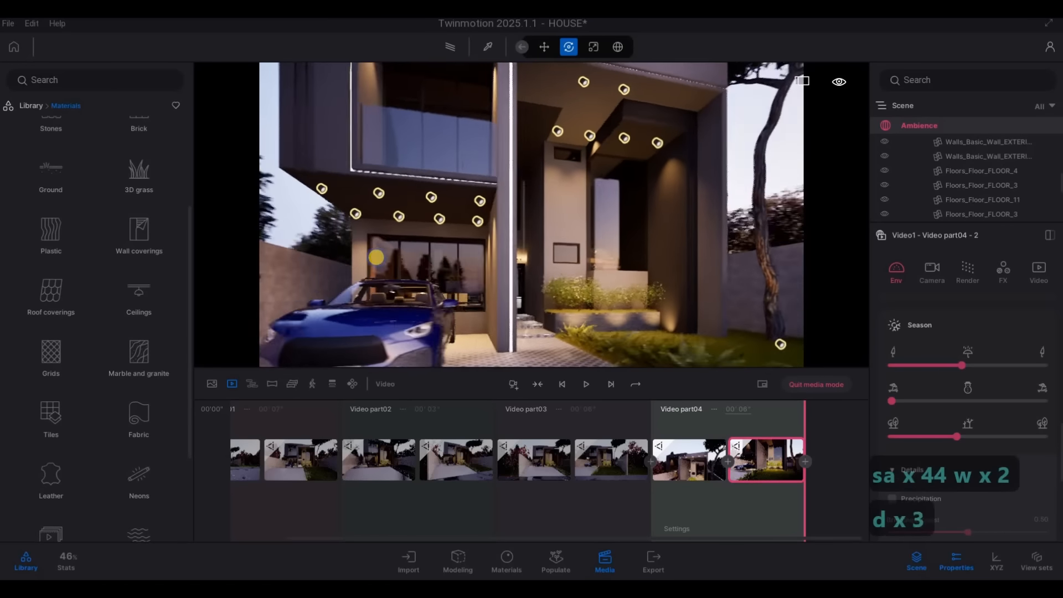
pyautogui.press('d')
pyautogui.press('d')
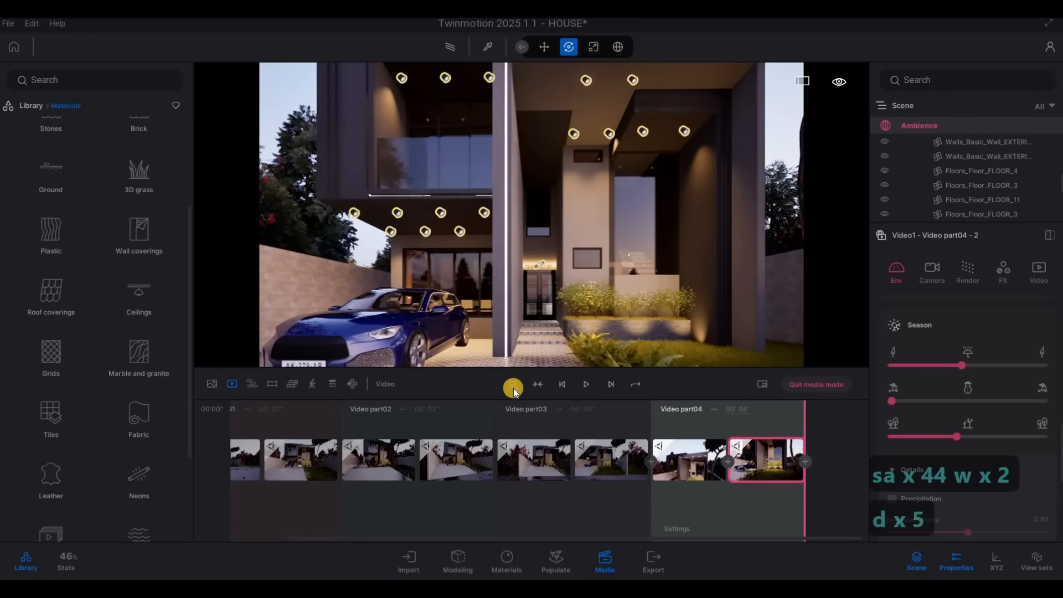
# Step: Add Video part05 with a second shot and a 6-second duration
pyautogui.click(514, 387)
pyautogui.press('s')
pyautogui.press('s')
pyautogui.press('s')
pyautogui.press('s')
pyautogui.press('s')
pyautogui.press('s')
pyautogui.press('s')
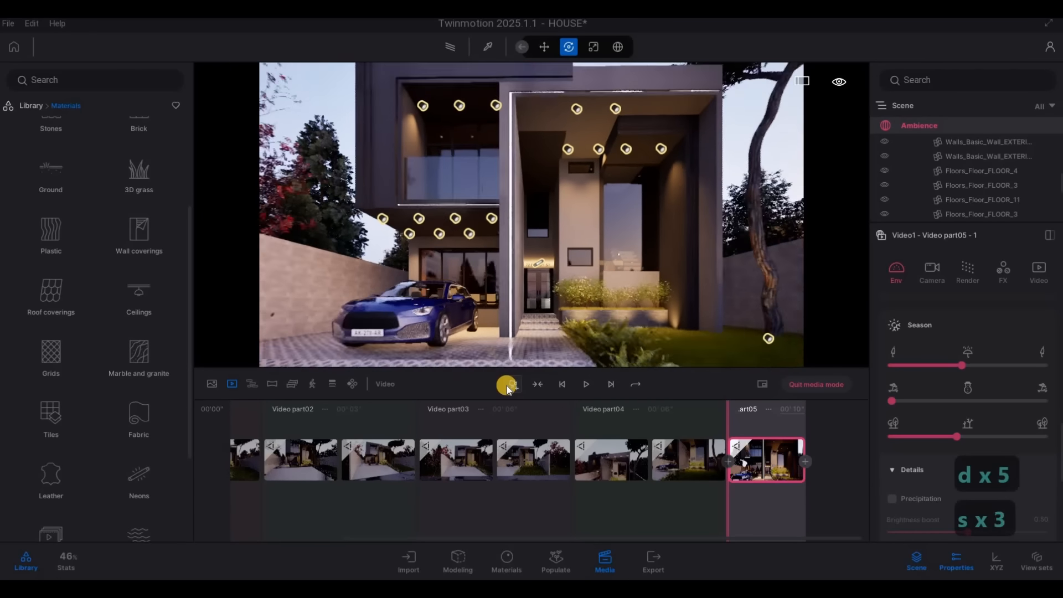
pyautogui.click(805, 461)
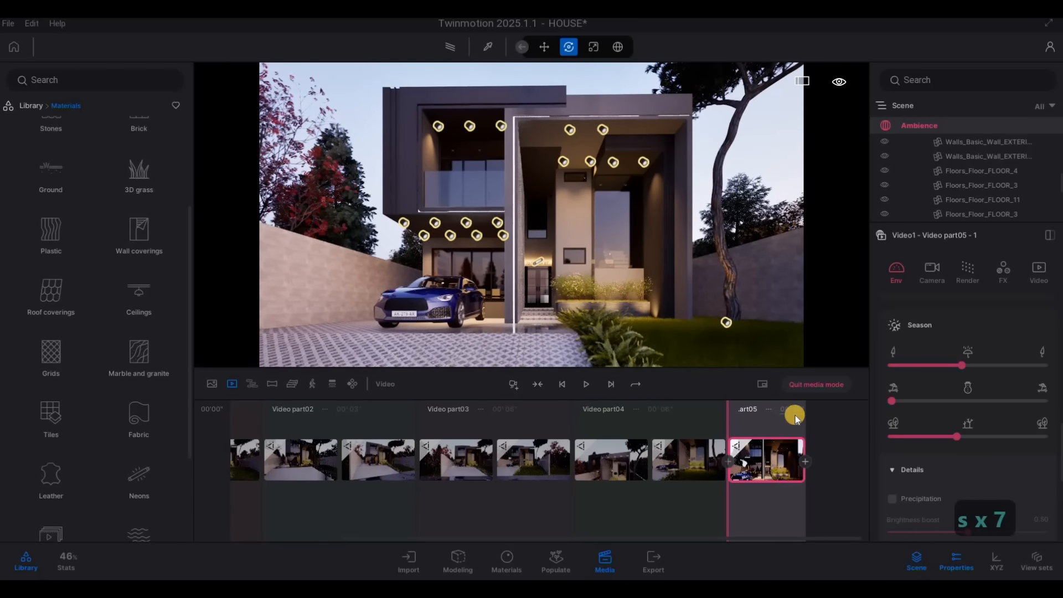
pyautogui.moveTo(746, 409); pyautogui.dragTo(718, 413)
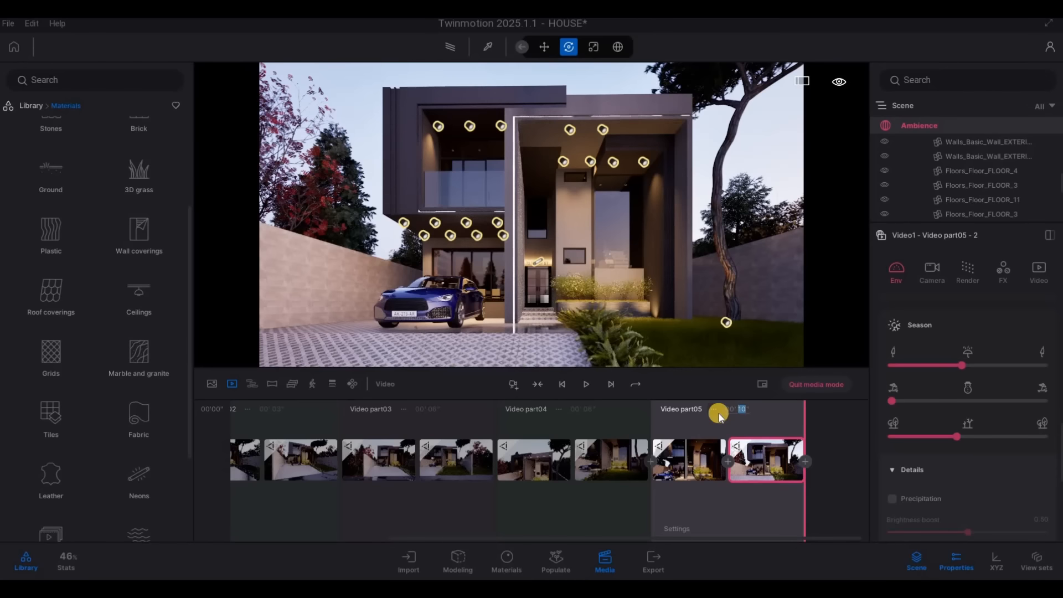
pyautogui.write('6')
pyautogui.press('Return')
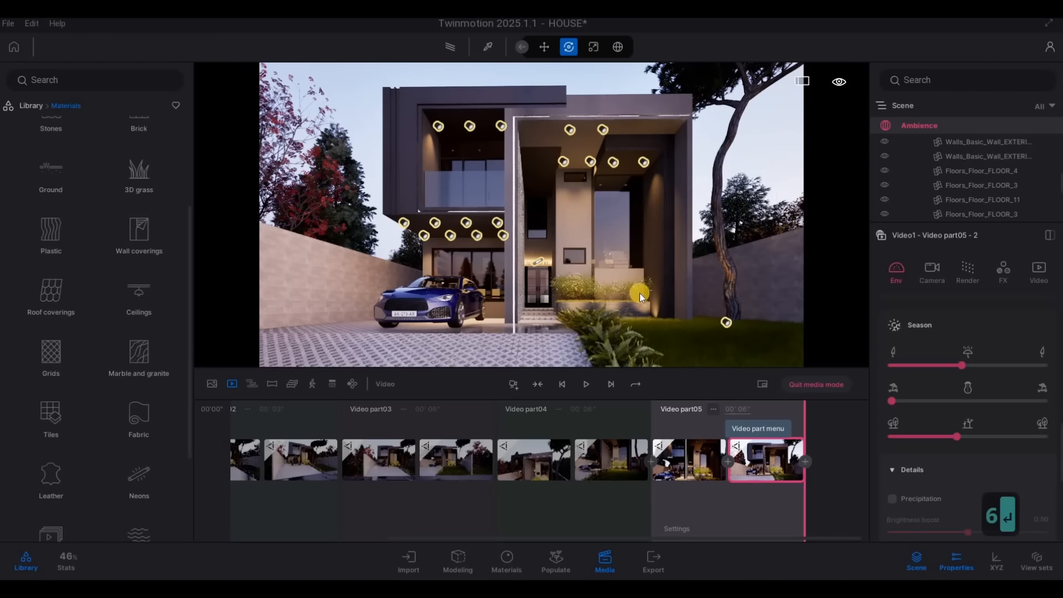
# Step: Fly the camera toward the house entrance and start Video part06 from that view
pyautogui.press('d')
pyautogui.press('w')
pyautogui.press('w')
pyautogui.press('w')
pyautogui.press('w')
pyautogui.press('w')
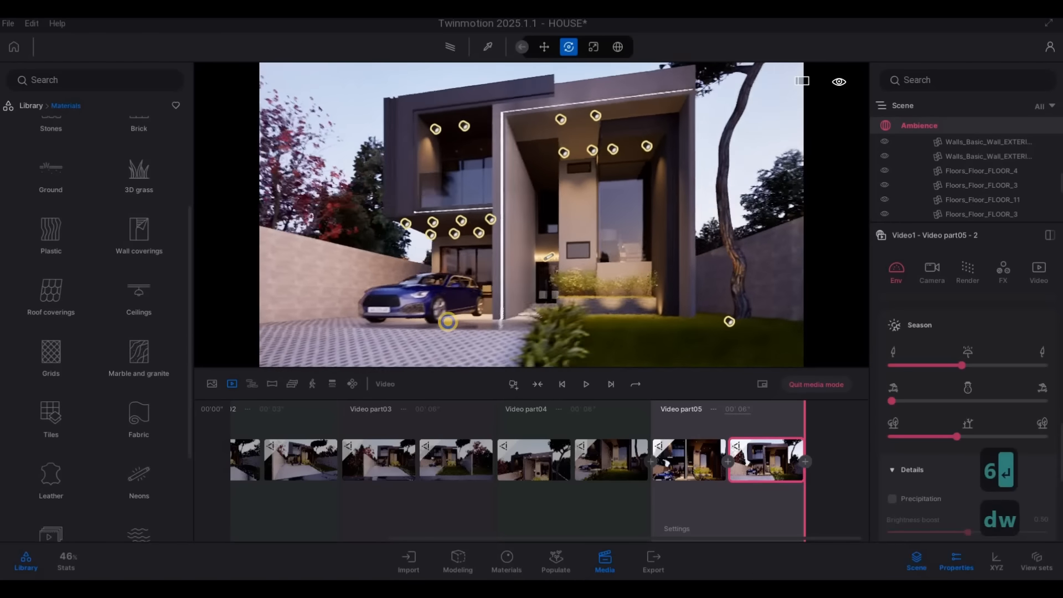
pyautogui.press('d')
pyautogui.press('s')
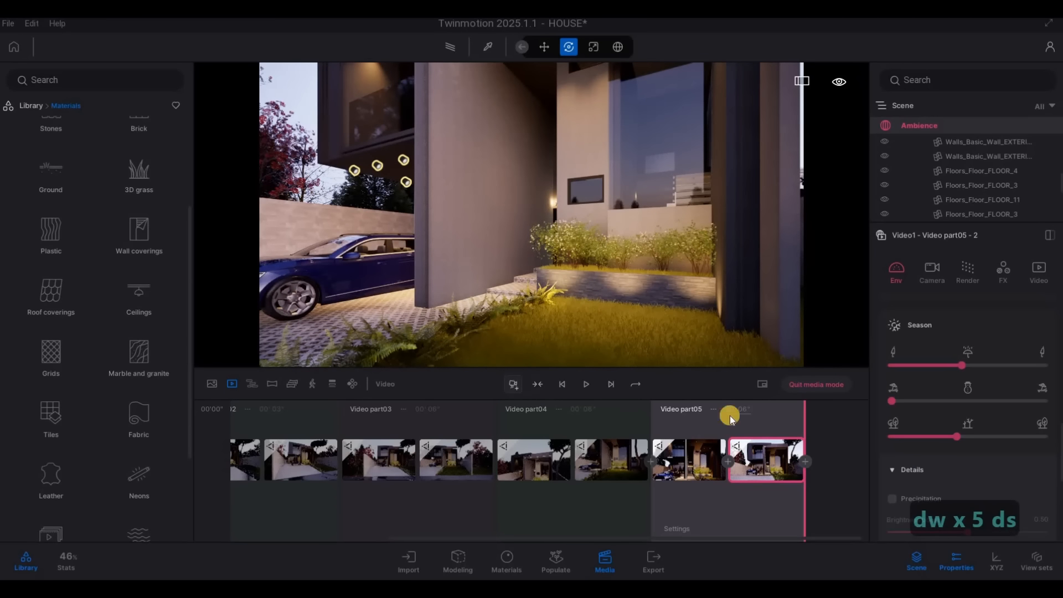
pyautogui.click(513, 385)
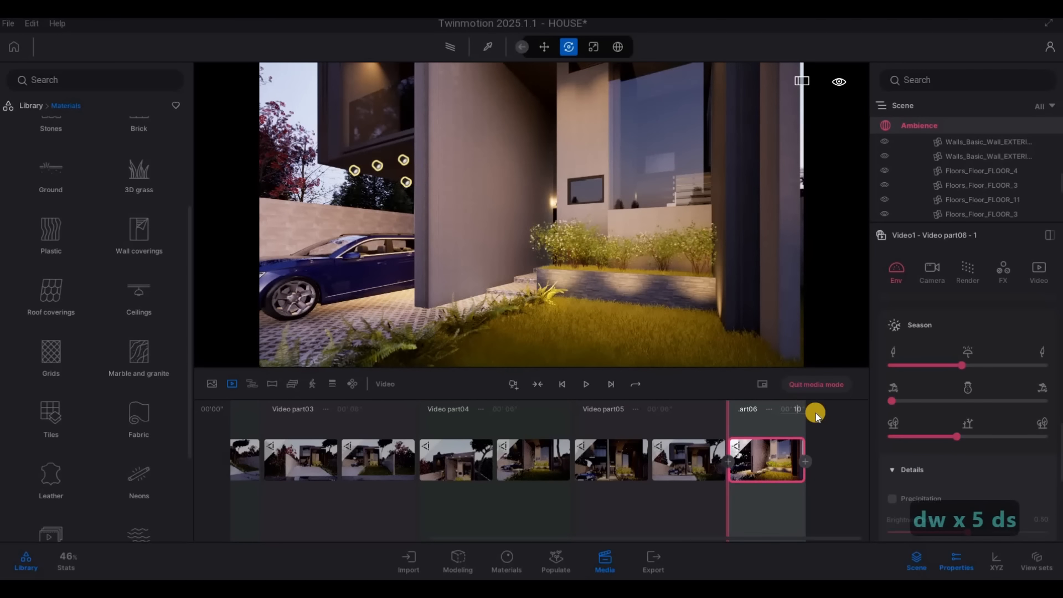
# Step: Set Video part06's duration to 3 seconds
pyautogui.press('BackSpace')
pyautogui.press('BackSpace')
pyautogui.write('3')
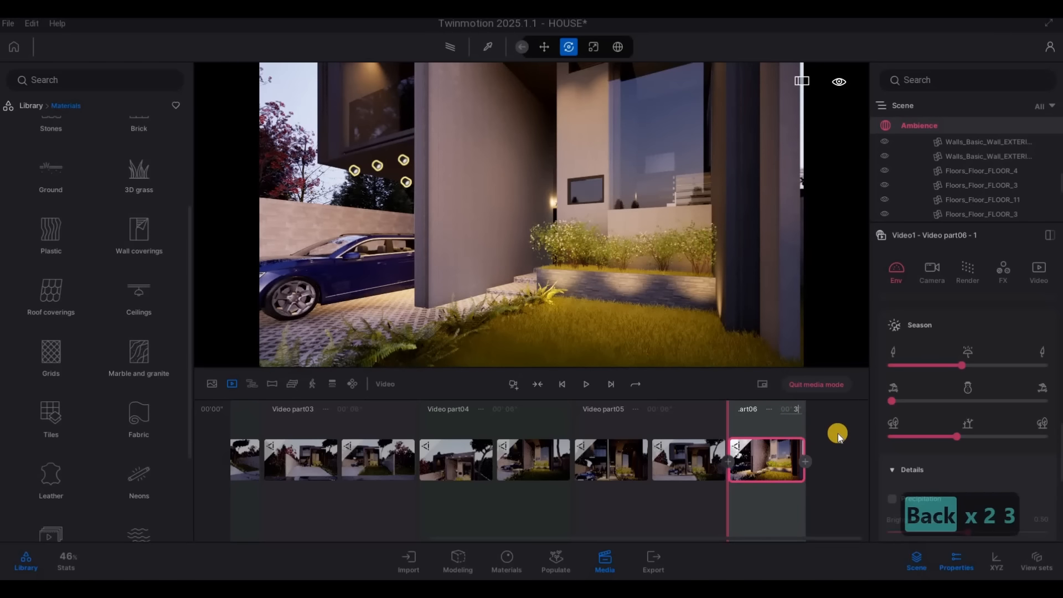
pyautogui.press('Return')
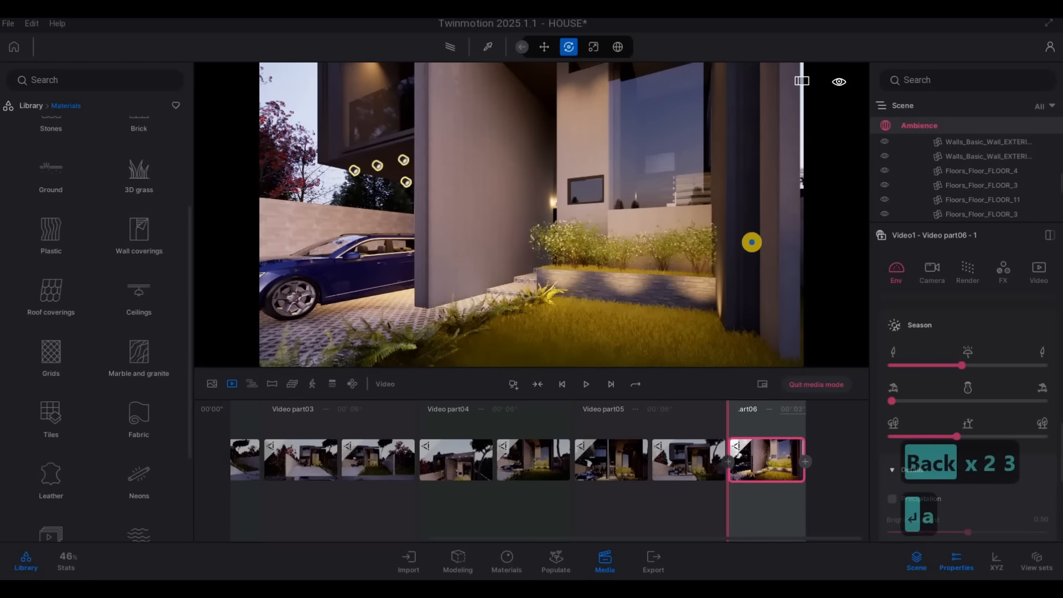
# Step: Swing the camera left toward the facade and raise it beside the upper side wall
pyautogui.press('a')
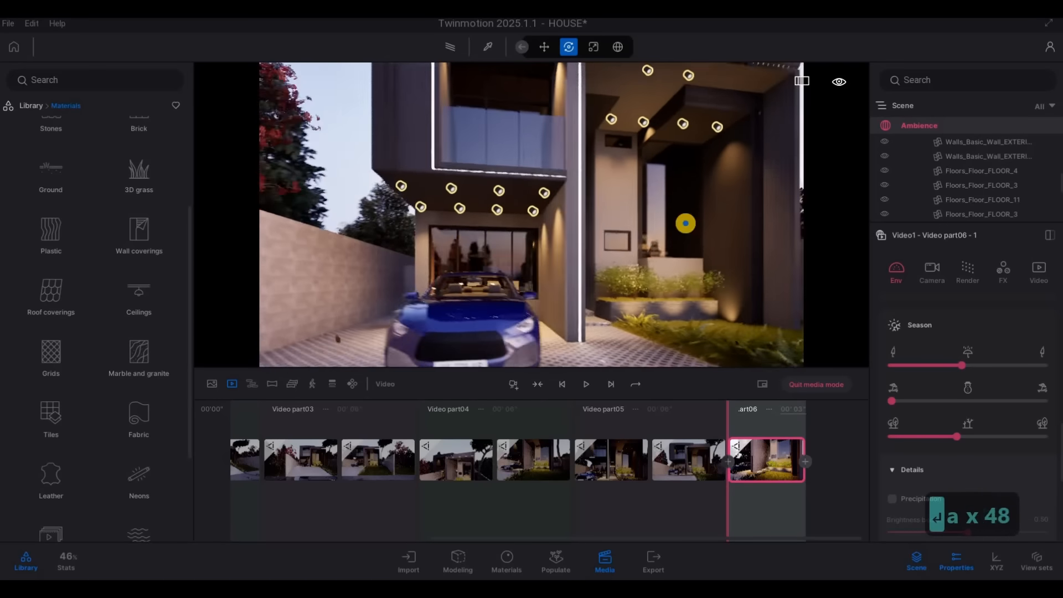
pyautogui.press('a')
pyautogui.hotkey('w', 'q')
pyautogui.press('w')
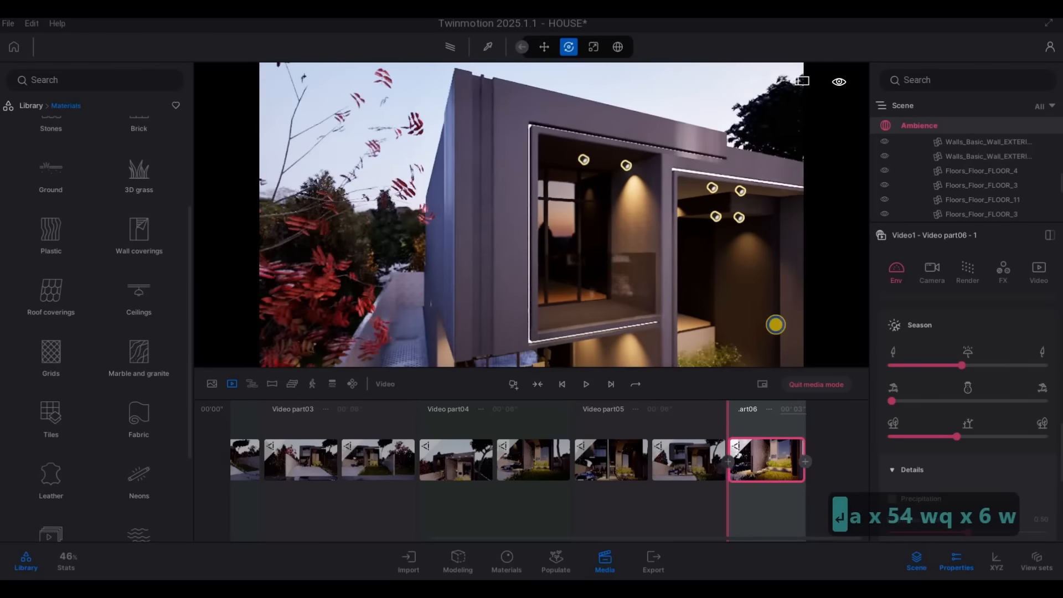
pyautogui.press('e')
pyautogui.press('s')
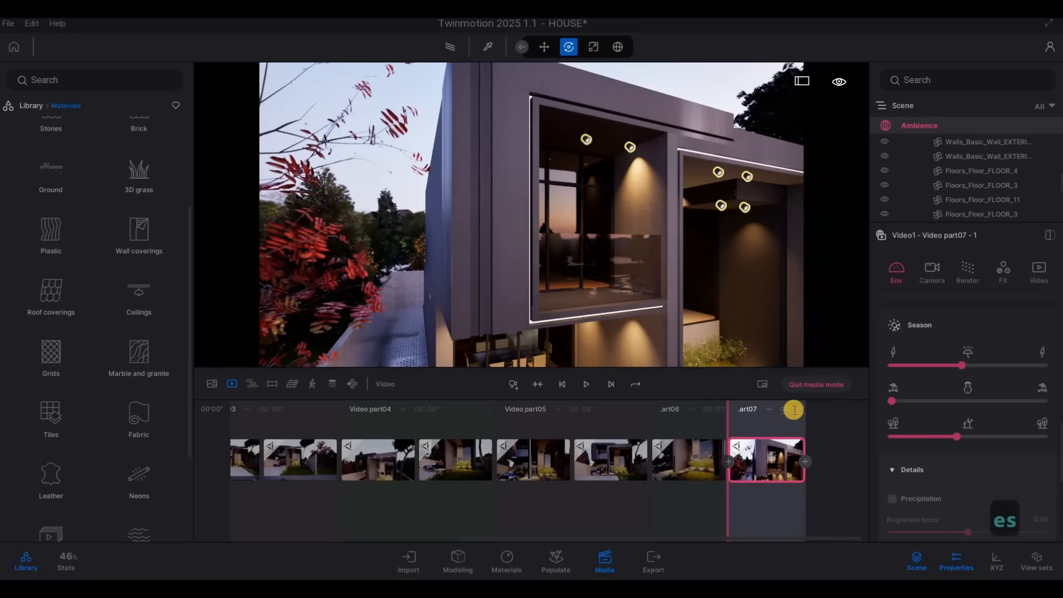
# Step: Give Video part07 a 3-second duration and slide the camera across the house front
pyautogui.click(821, 412)
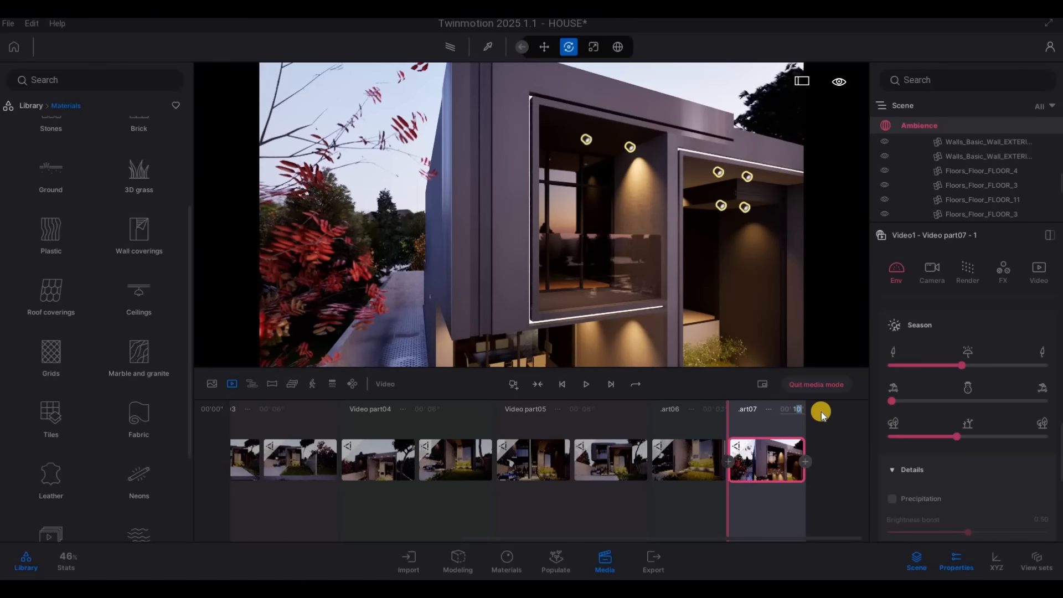
pyautogui.press('BackSpace')
pyautogui.write('4')
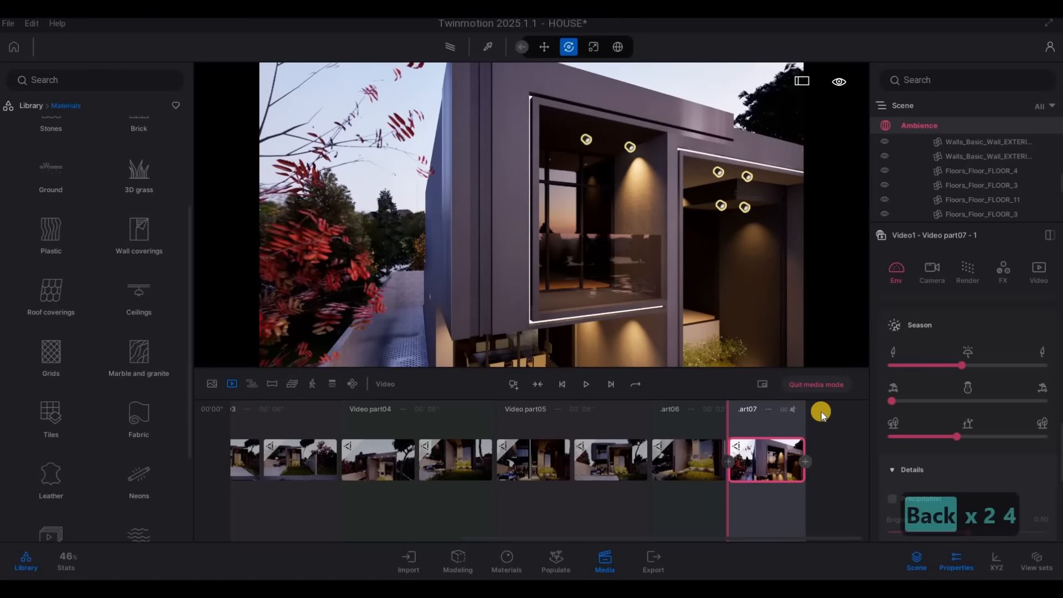
pyautogui.press('Return')
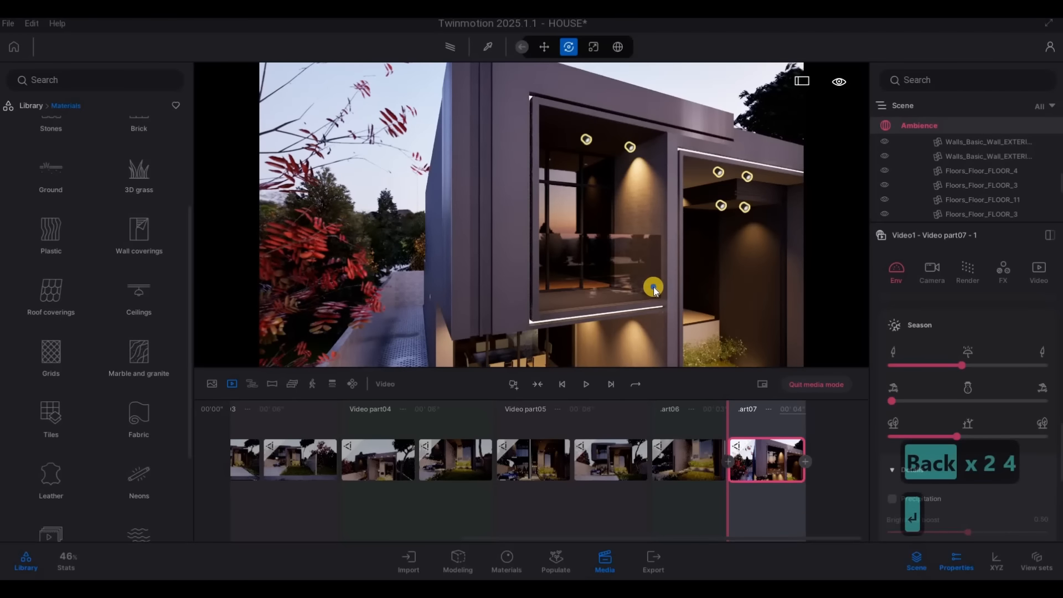
pyautogui.press('d')
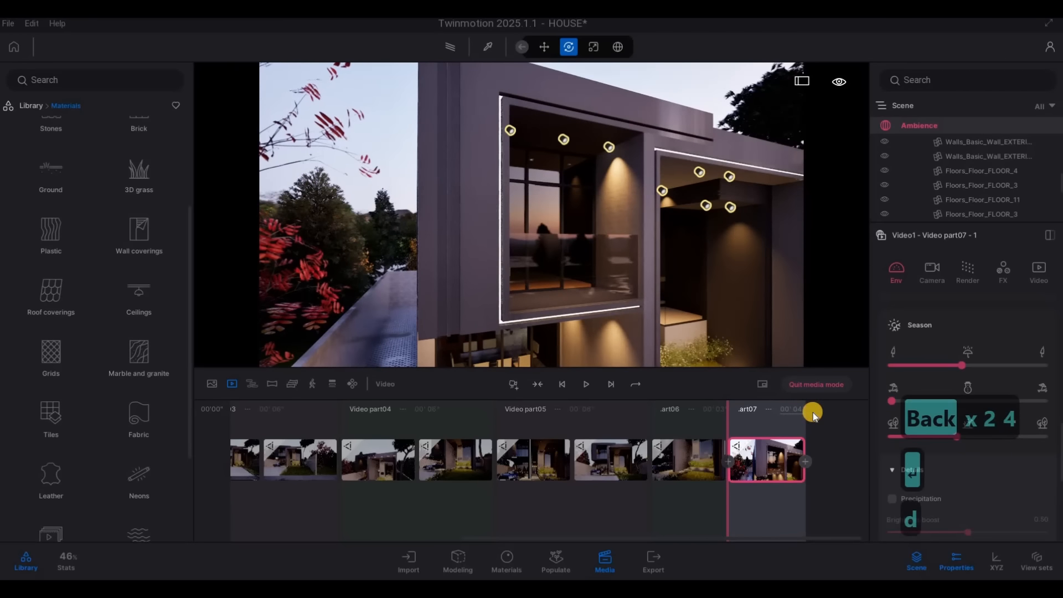
pyautogui.write('3')
pyautogui.press('Return')
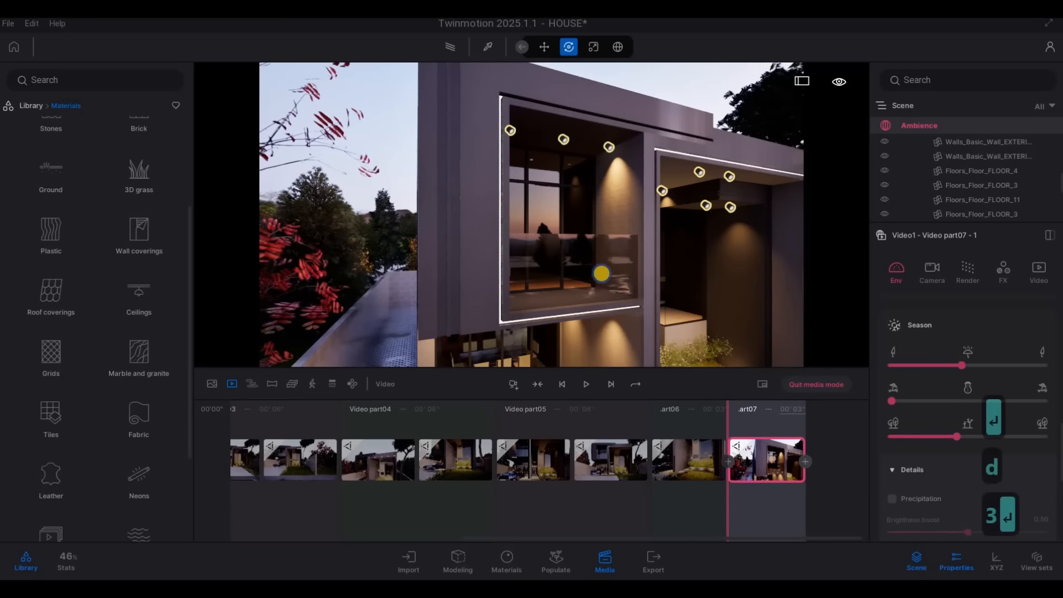
# Step: Back the camera to a raised frontal house view showing the driveway
pyautogui.press('d')
pyautogui.press('d')
pyautogui.press('d')
pyautogui.press('d')
pyautogui.press('d')
pyautogui.press('d')
pyautogui.press('d')
pyautogui.press('s')
pyautogui.press('d')
pyautogui.press('d')
pyautogui.press('d')
pyautogui.press('d')
pyautogui.press('d')
pyautogui.press('s')
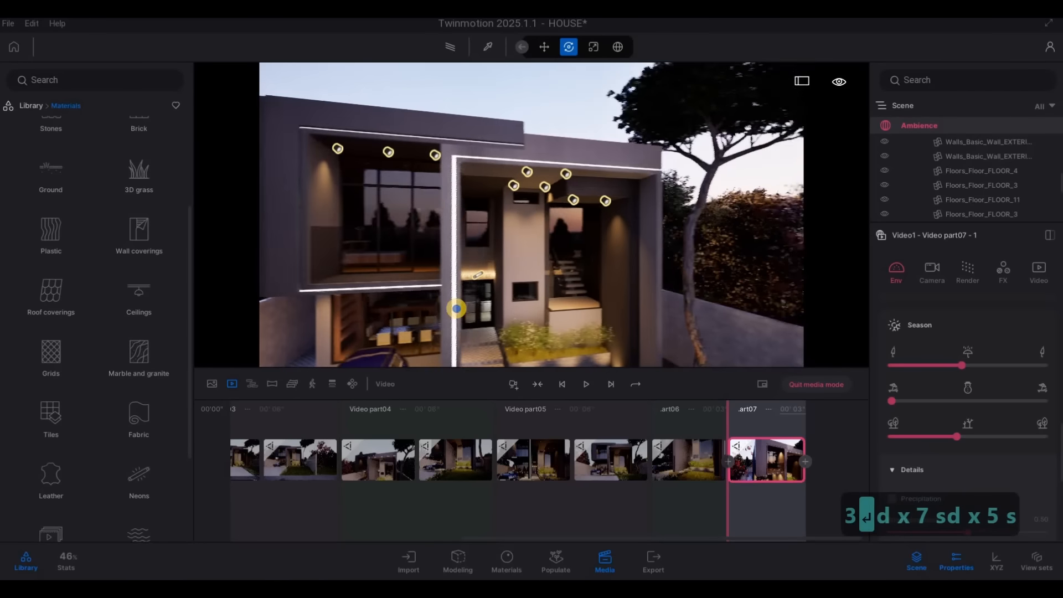
pyautogui.press('d')
pyautogui.press('e')
pyautogui.press('a')
pyautogui.press('e')
pyautogui.press('a')
pyautogui.press('e')
pyautogui.press('a')
pyautogui.press('e')
pyautogui.press('a')
pyautogui.press('e')
pyautogui.press('a')
pyautogui.press('e')
pyautogui.press('a')
pyautogui.press('e')
pyautogui.press('a')
pyautogui.press('e')
pyautogui.press('a')
pyautogui.press('e')
pyautogui.press('a')
pyautogui.press('e')
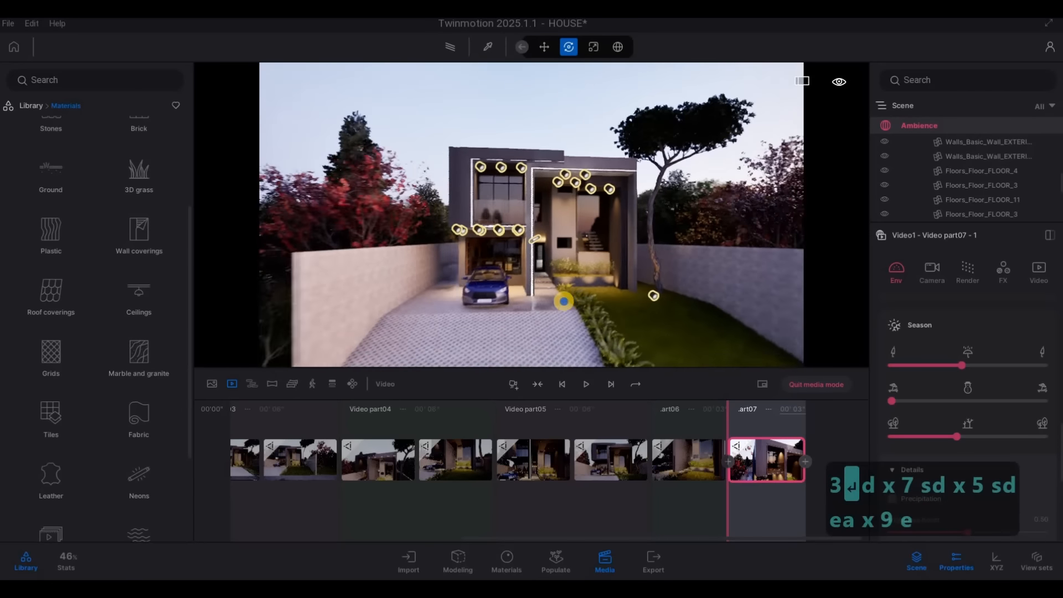
pyautogui.press('w')
pyautogui.press('d')
pyautogui.press('w')
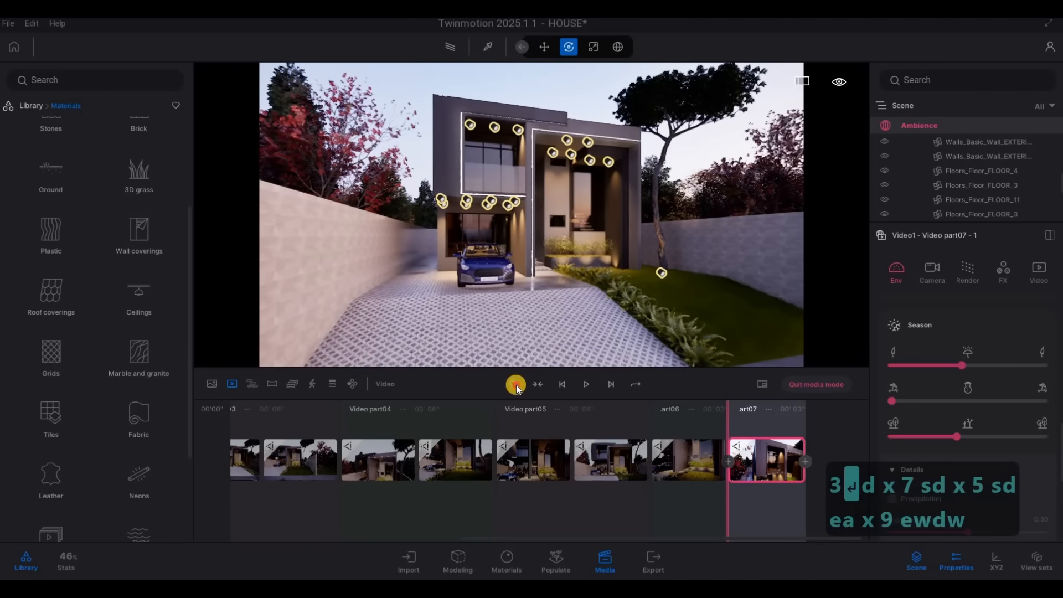
# Step: Add Video part08 with a second keyframe backed onto the street, lasting 7 seconds
pyautogui.click(515, 384)
pyautogui.press('s')
pyautogui.press('s')
pyautogui.press('s')
pyautogui.press('s')
pyautogui.press('s')
pyautogui.press('s')
pyautogui.press('s')
pyautogui.press('s')
pyautogui.press('s')
pyautogui.press('s')
pyautogui.press('s')
pyautogui.press('s')
pyautogui.press('s')
pyautogui.press('s')
pyautogui.press('s')
pyautogui.press('s')
pyautogui.press('s')
pyautogui.press('s')
pyautogui.press('s')
pyautogui.press('s')
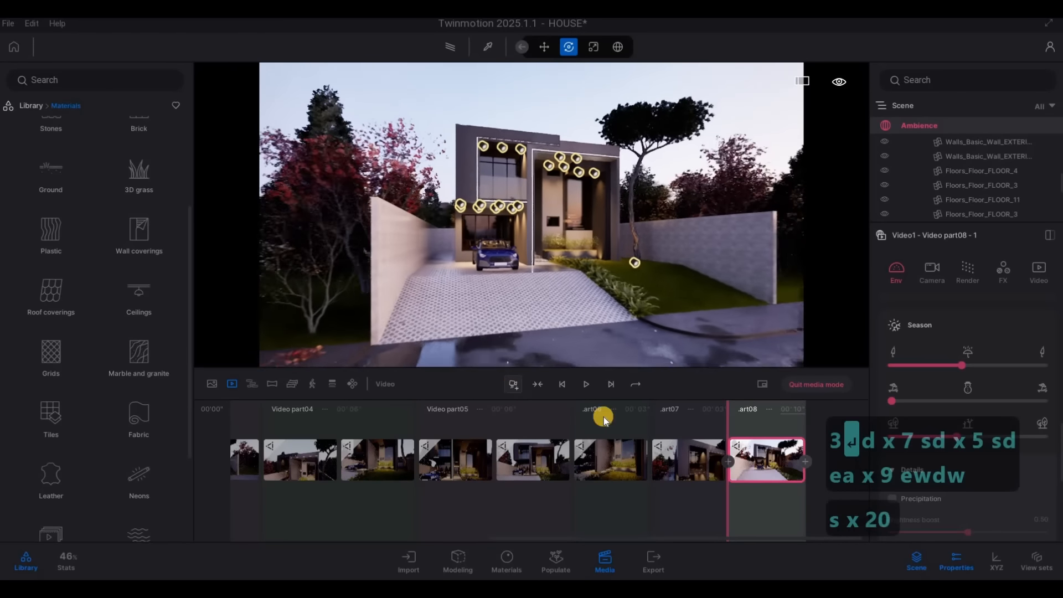
pyautogui.press('s')
pyautogui.press('s')
pyautogui.press('s')
pyautogui.press('s')
pyautogui.press('s')
pyautogui.press('s')
pyautogui.press('s')
pyautogui.press('s')
pyautogui.press('s')
pyautogui.press('s')
pyautogui.press('s')
pyautogui.press('s')
pyautogui.press('s')
pyautogui.press('s')
pyautogui.press('s')
pyautogui.press('s')
pyautogui.press('s')
pyautogui.press('s')
pyautogui.press('s')
pyautogui.press('s')
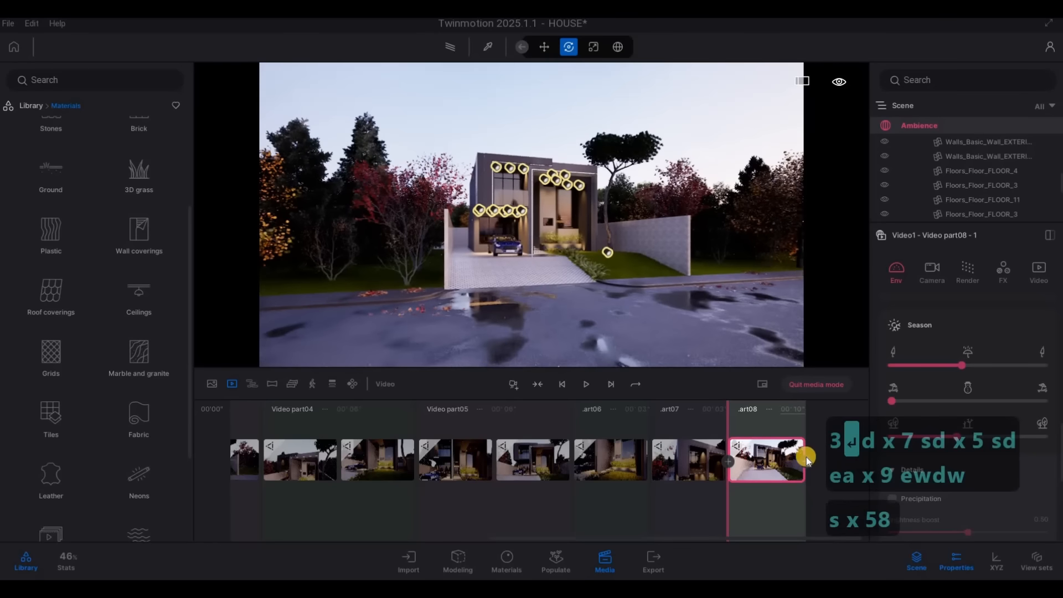
pyautogui.click(805, 460)
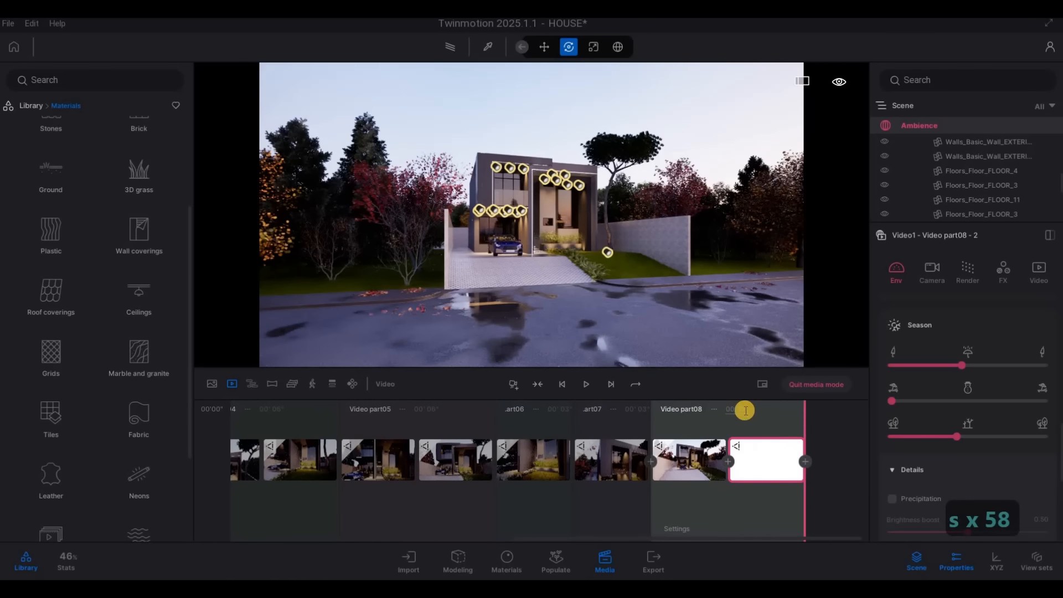
pyautogui.moveTo(707, 418); pyautogui.dragTo(706, 418)
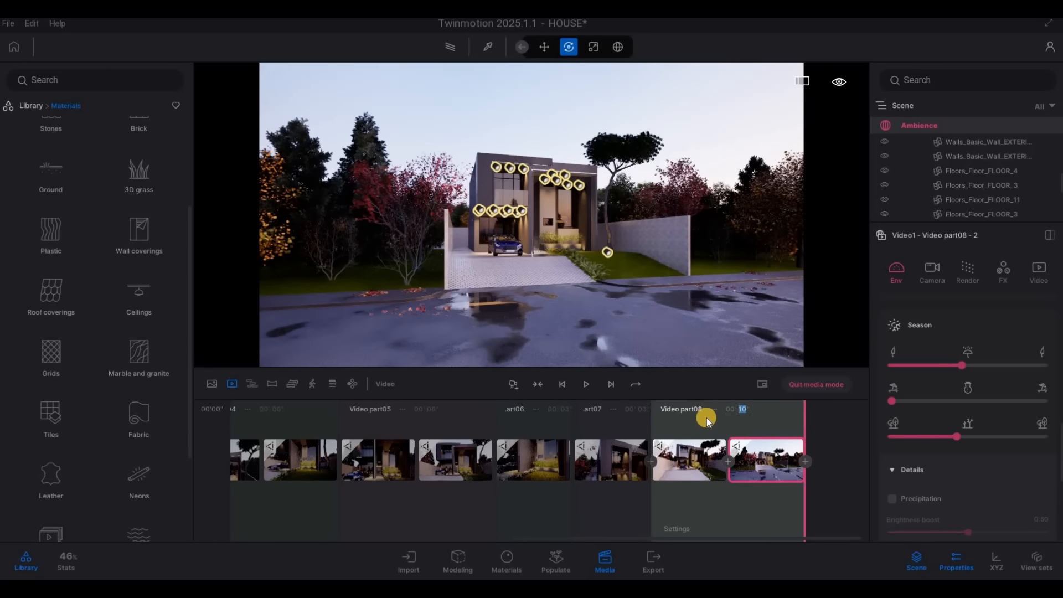
pyautogui.write('7')
pyautogui.press('Return')
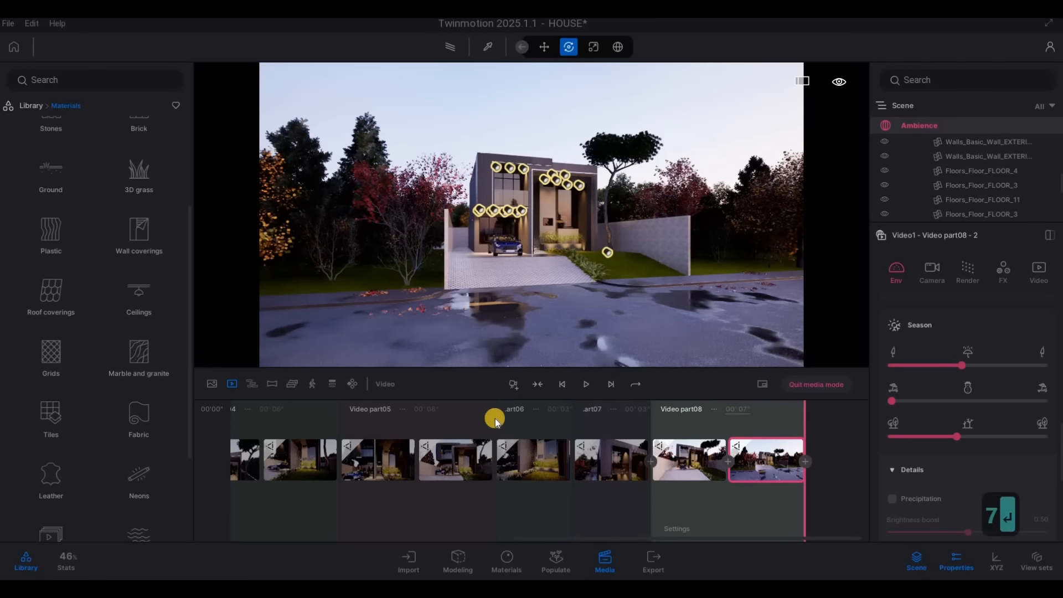
pyautogui.click(231, 387)
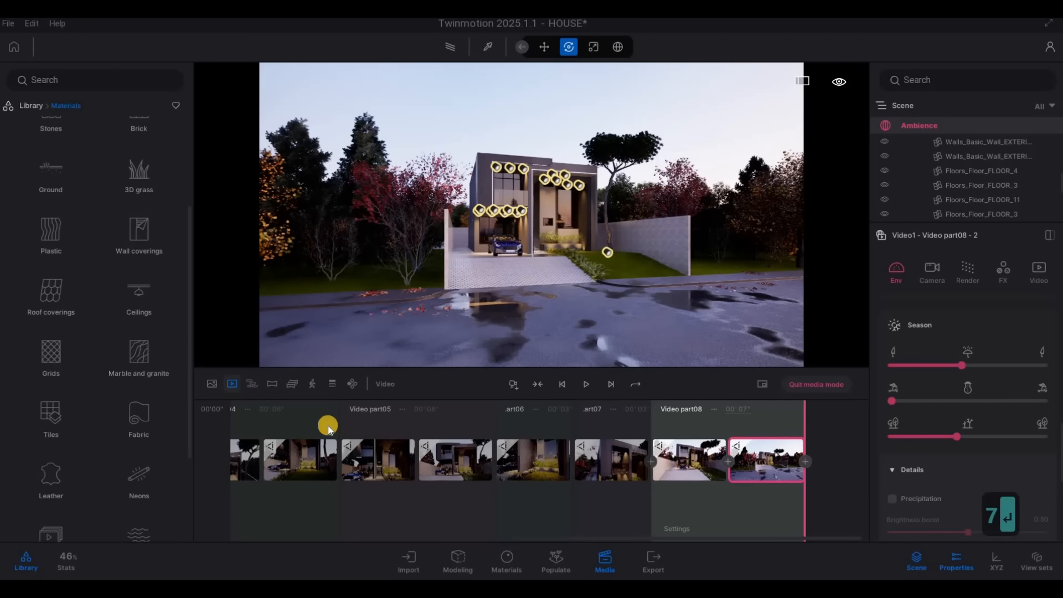
# Step: Duplicate Video1 and name the copy SHORTS
pyautogui.click(301, 413)
pyautogui.rightClick(301, 413)
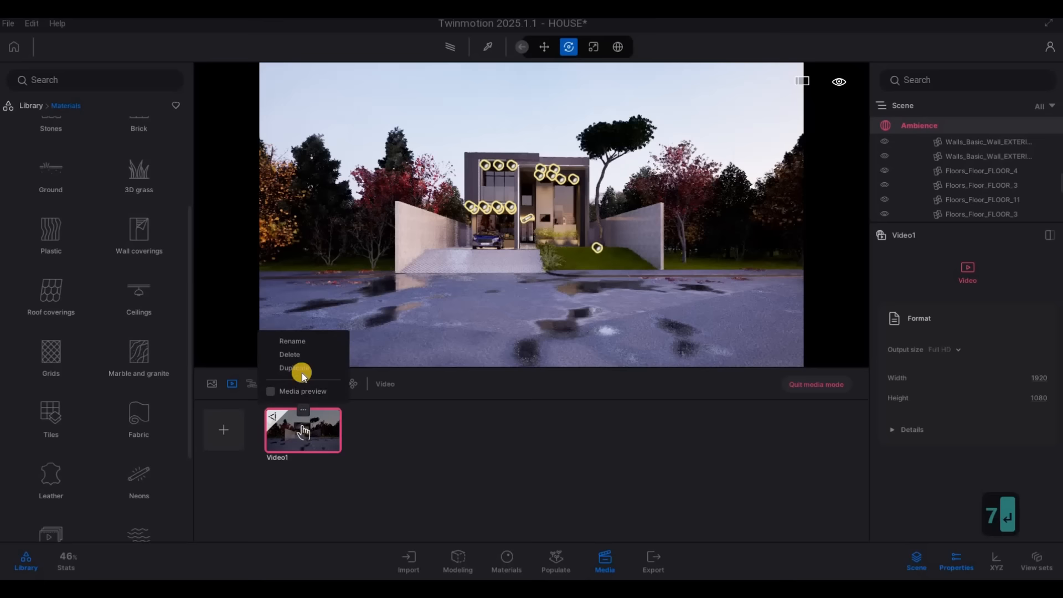
pyautogui.click(301, 370)
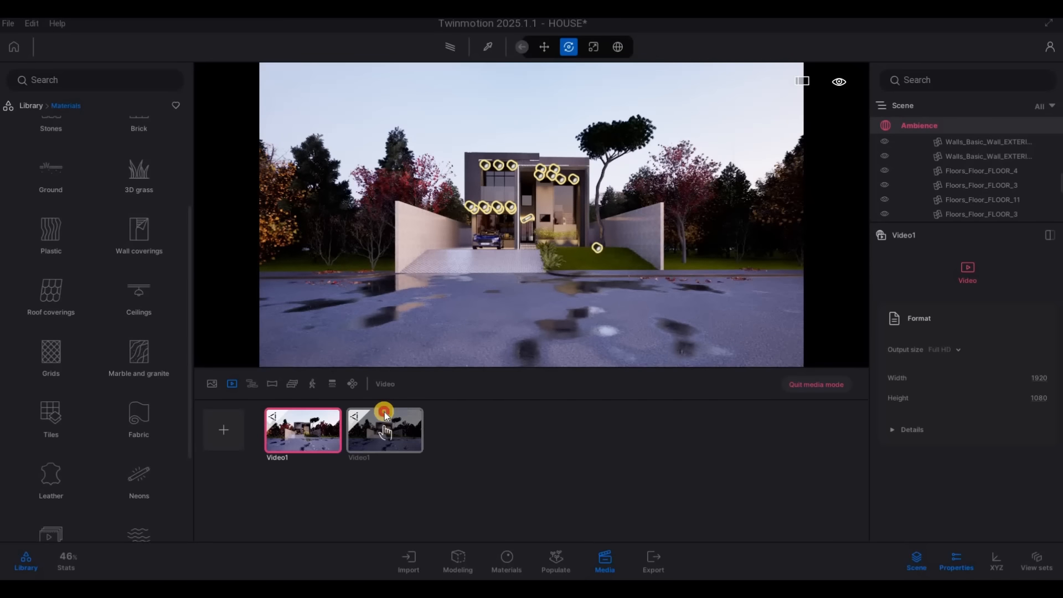
pyautogui.click(384, 411)
pyautogui.click(379, 345)
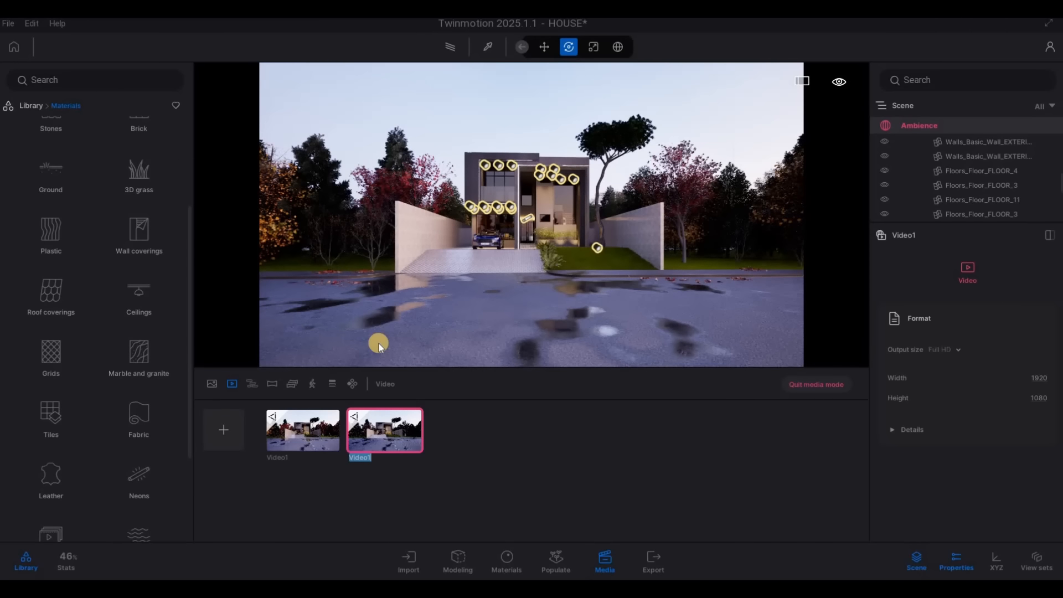
pyautogui.write('SHORTS')
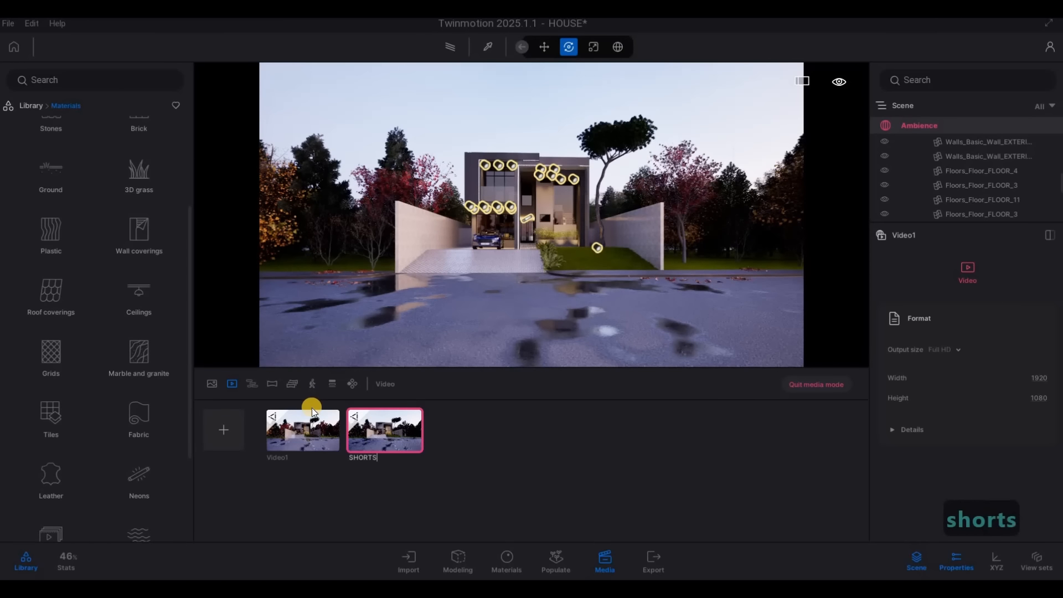
pyautogui.press('Return')
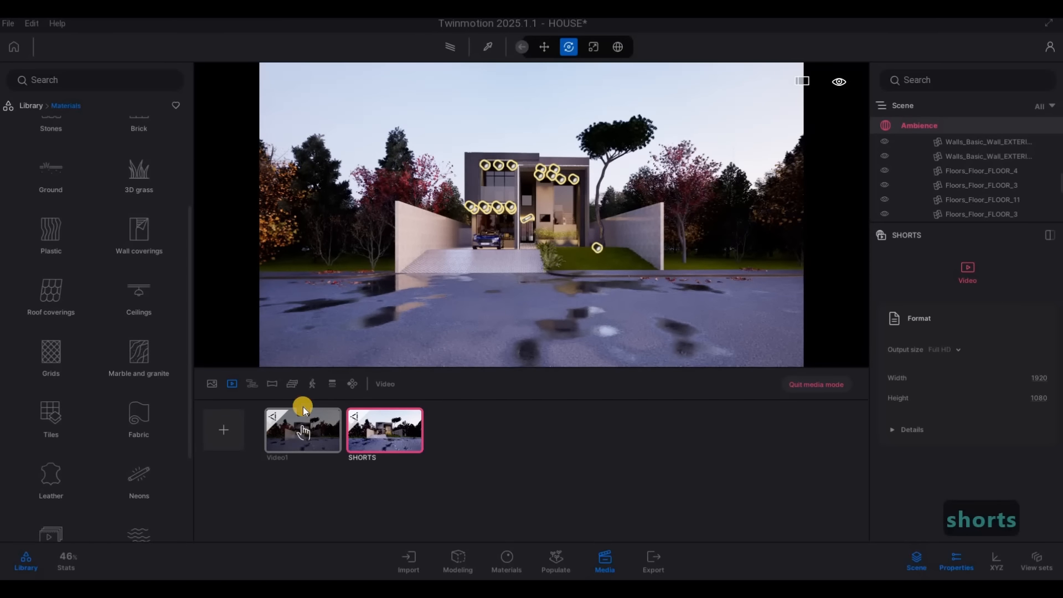
# Step: Rename Video1 to SHOWREEL and open the SHORTS parts timeline
pyautogui.click(303, 408)
pyautogui.click(292, 342)
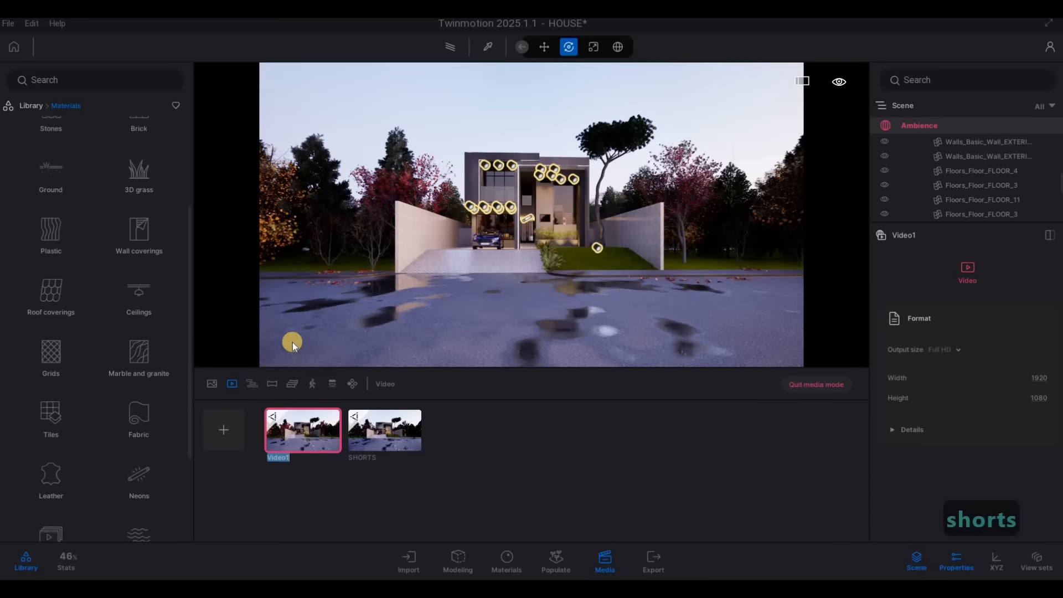
pyautogui.write('SHOWREEL')
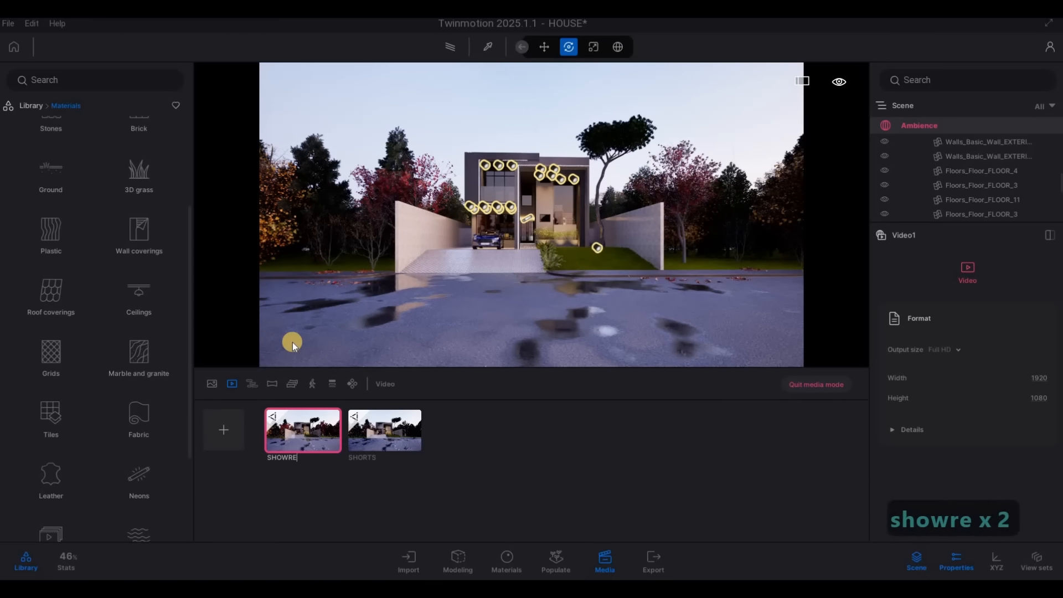
pyautogui.click(466, 446)
pyautogui.doubleClick(407, 432)
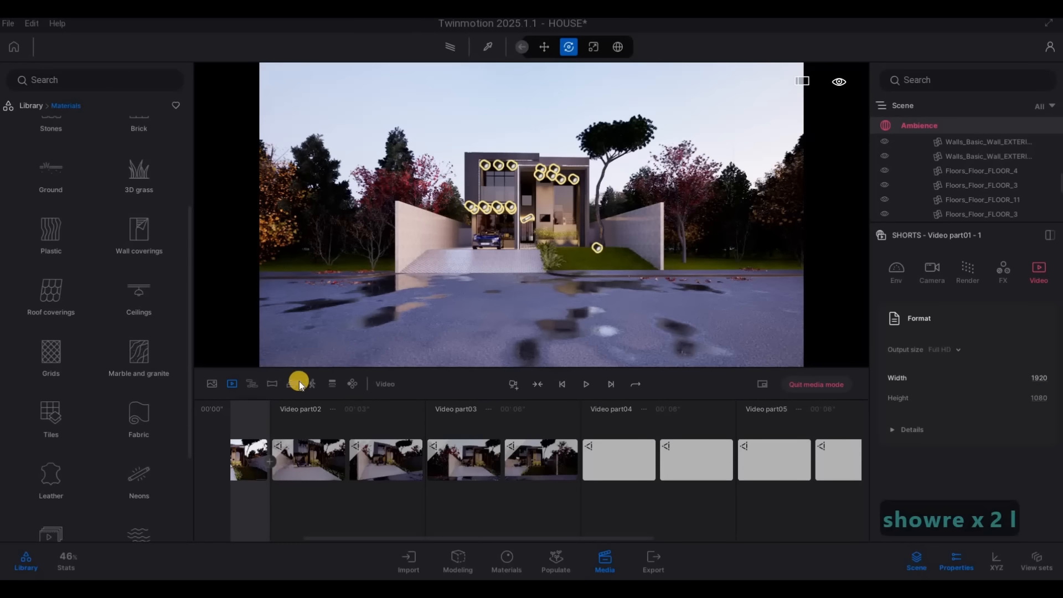
# Step: Set the SHORTS video format to a custom 700 wide by 1000 high
pyautogui.click(232, 386)
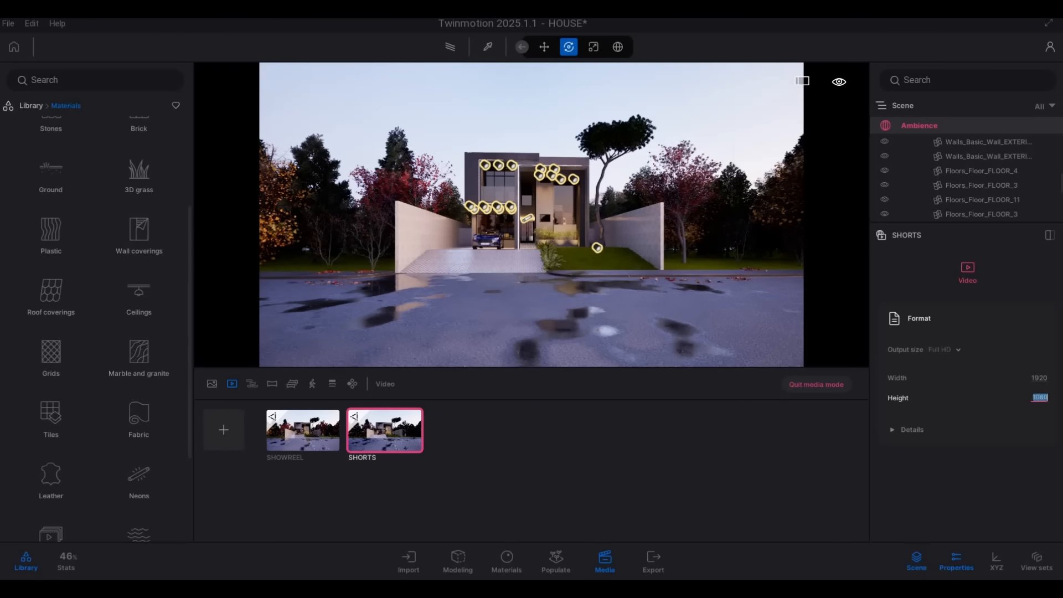
pyautogui.write('100')
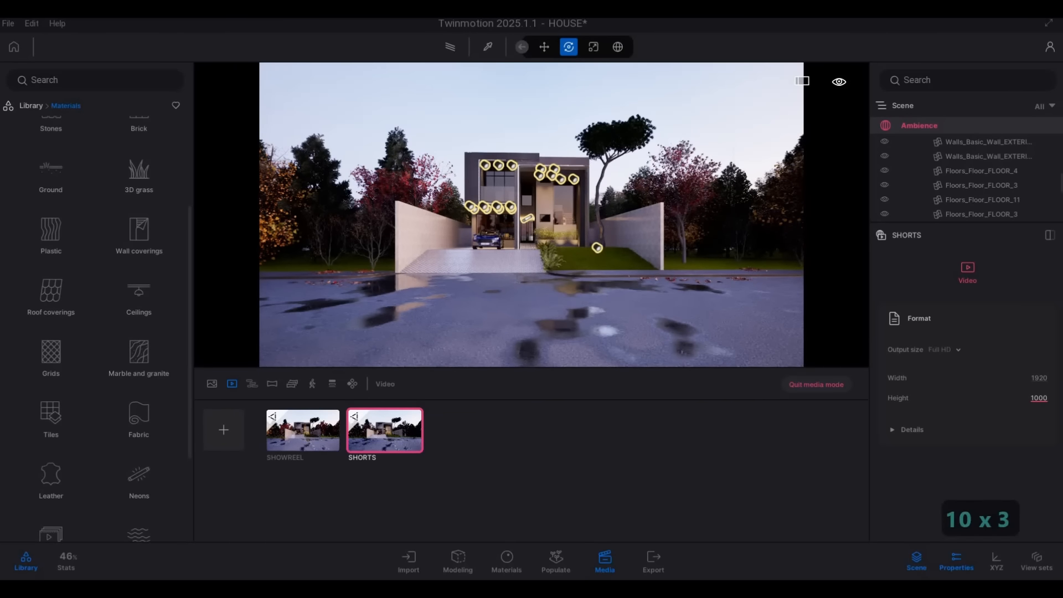
pyautogui.press('Return')
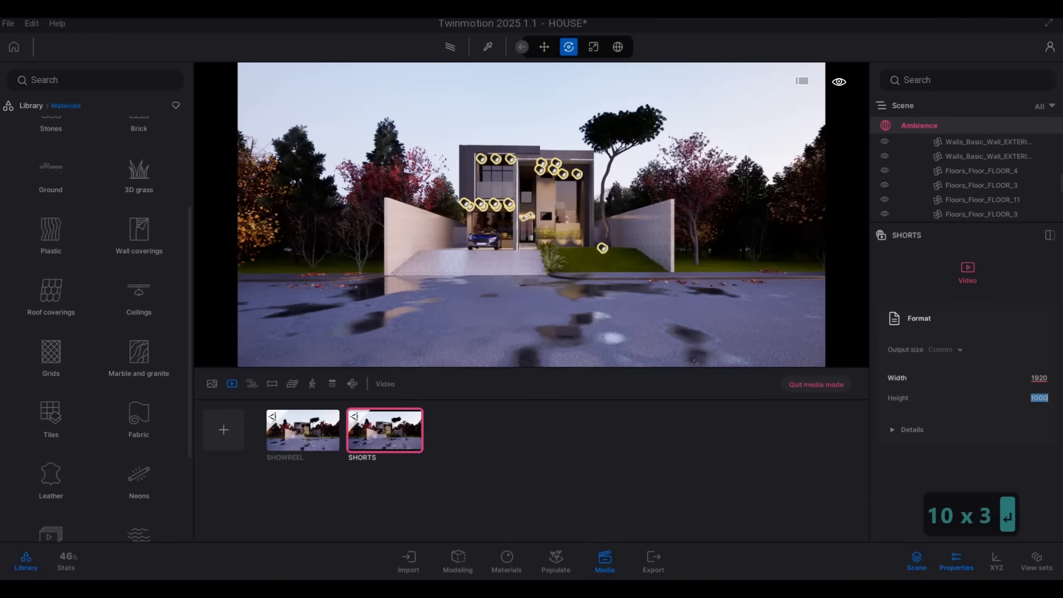
pyautogui.press('BackSpace')
pyautogui.press('BackSpace')
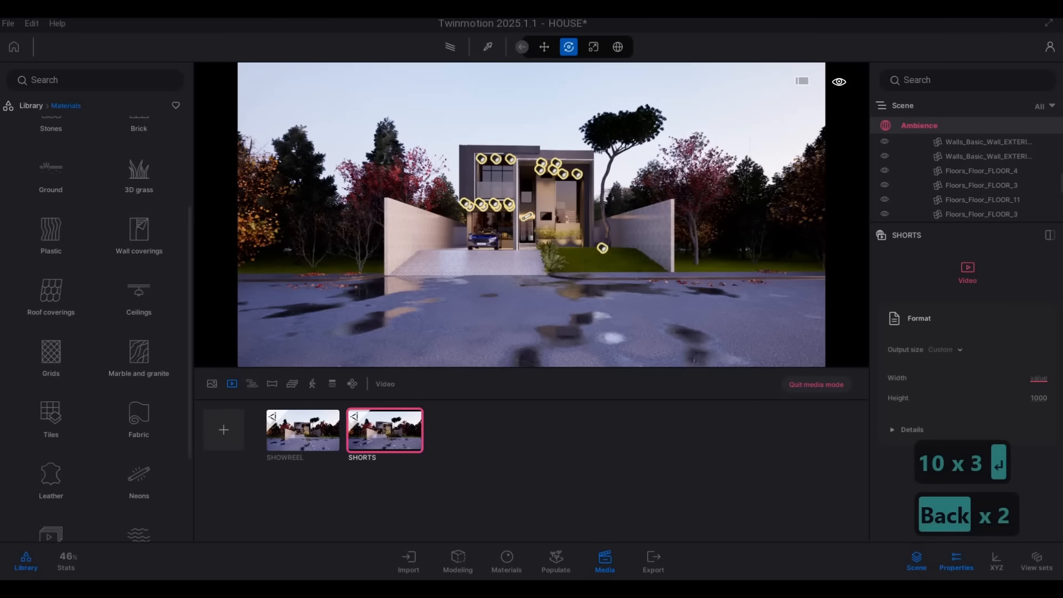
pyautogui.write('700')
pyautogui.press('Return')
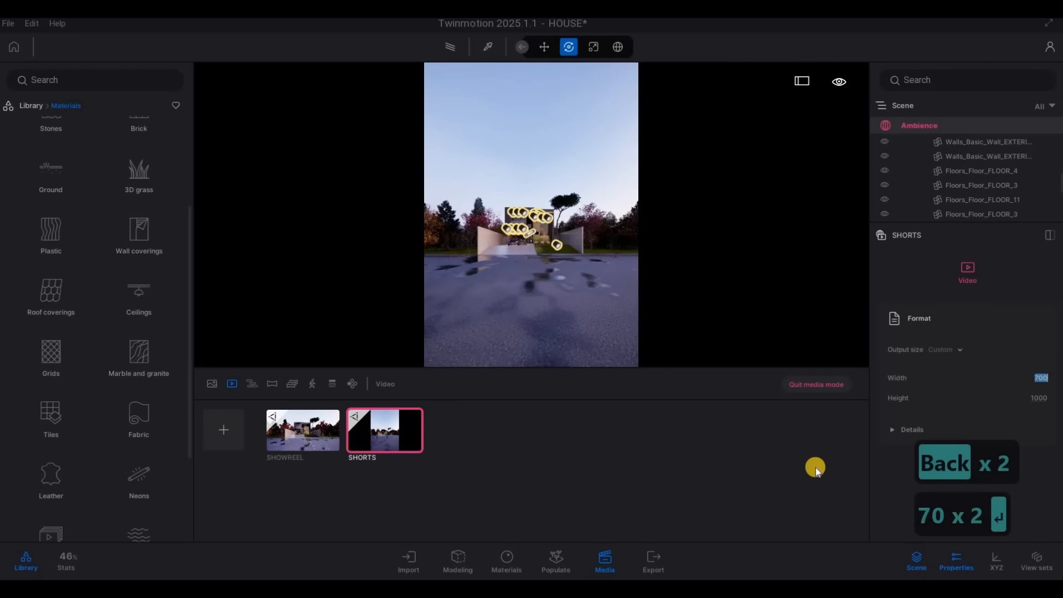
pyautogui.click(216, 383)
# Step: Select Image5, enable path tracing, shift the camera and raise the focal length
pyautogui.click(403, 441)
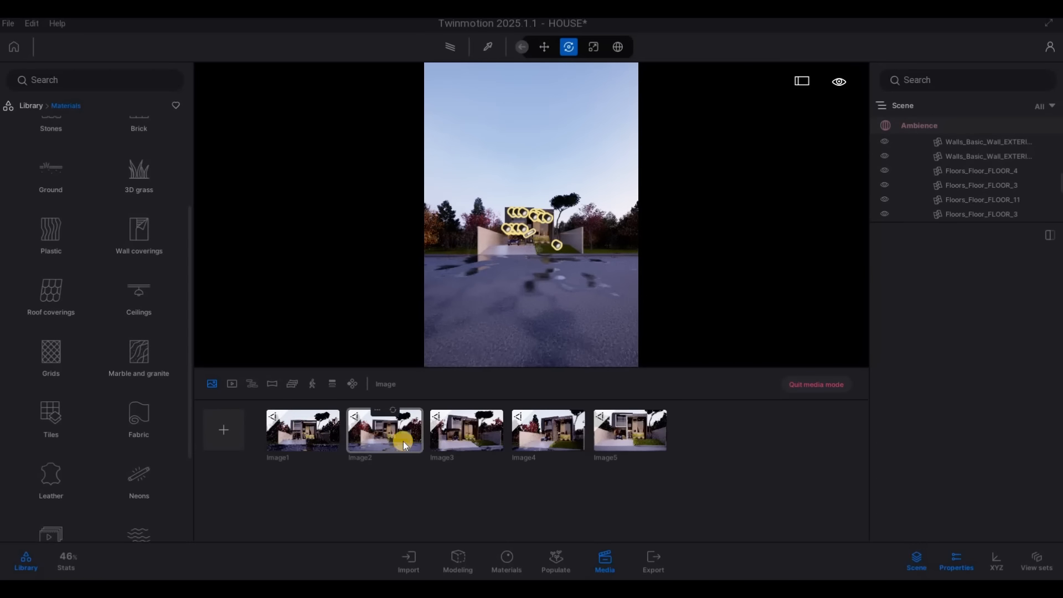
pyautogui.click(617, 430)
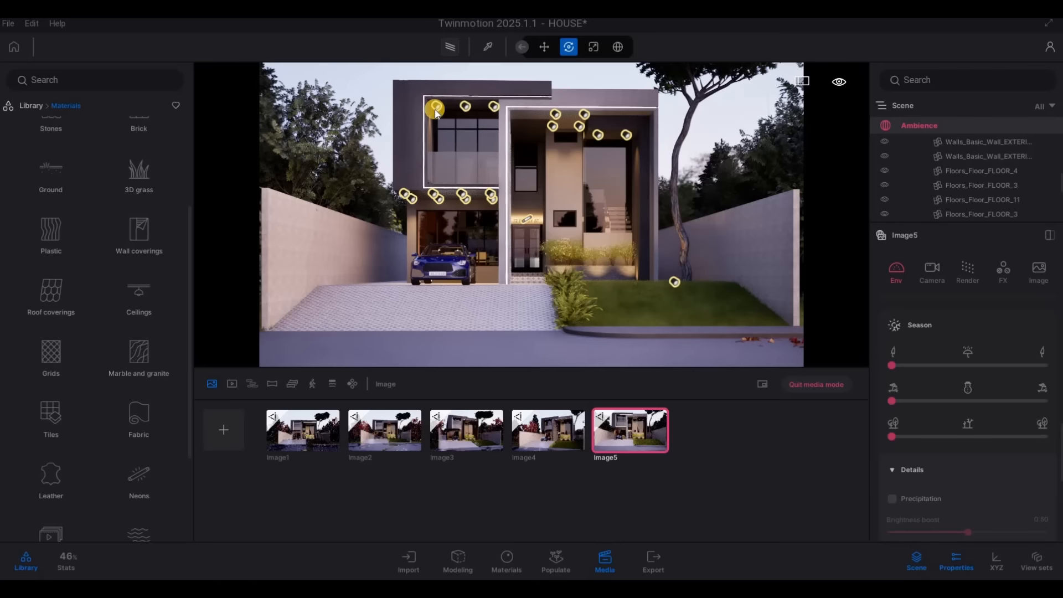
pyautogui.press('r')
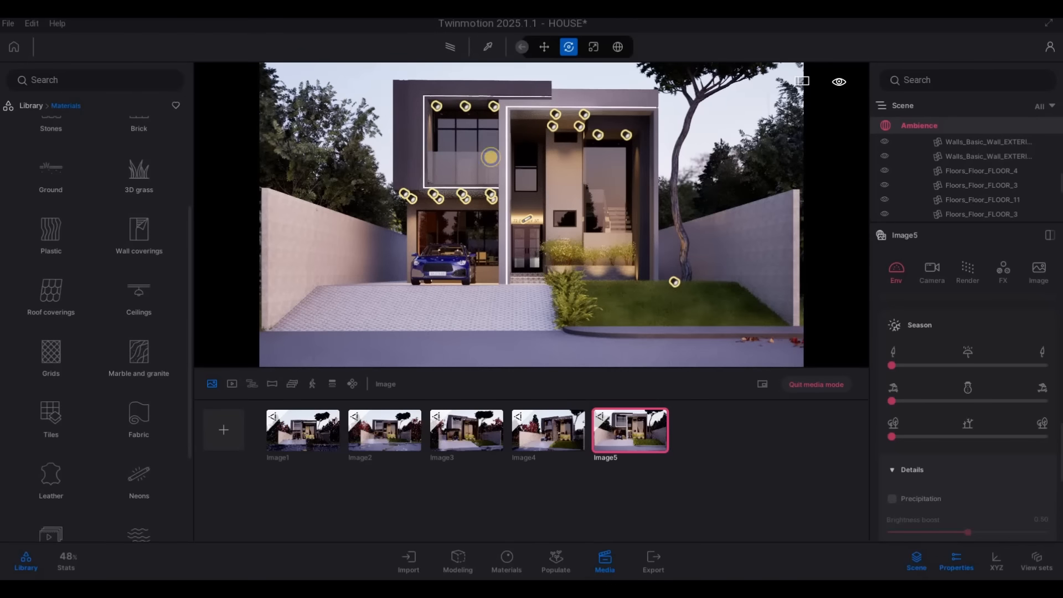
pyautogui.press('a')
pyautogui.press('d')
pyautogui.press('d')
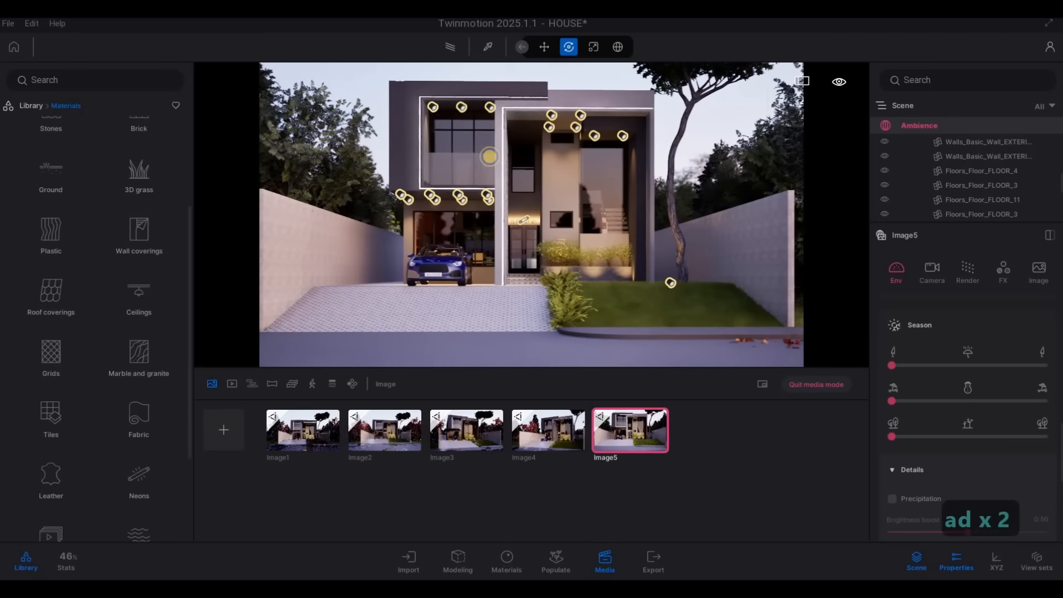
pyautogui.press('a')
pyautogui.press('d')
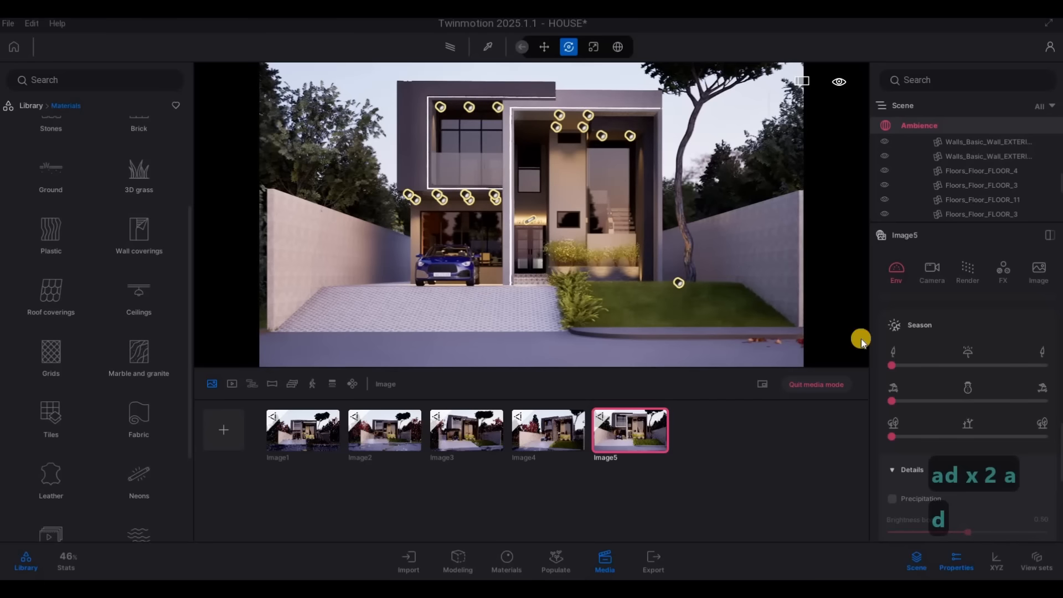
pyautogui.scroll(5, 974, 365)
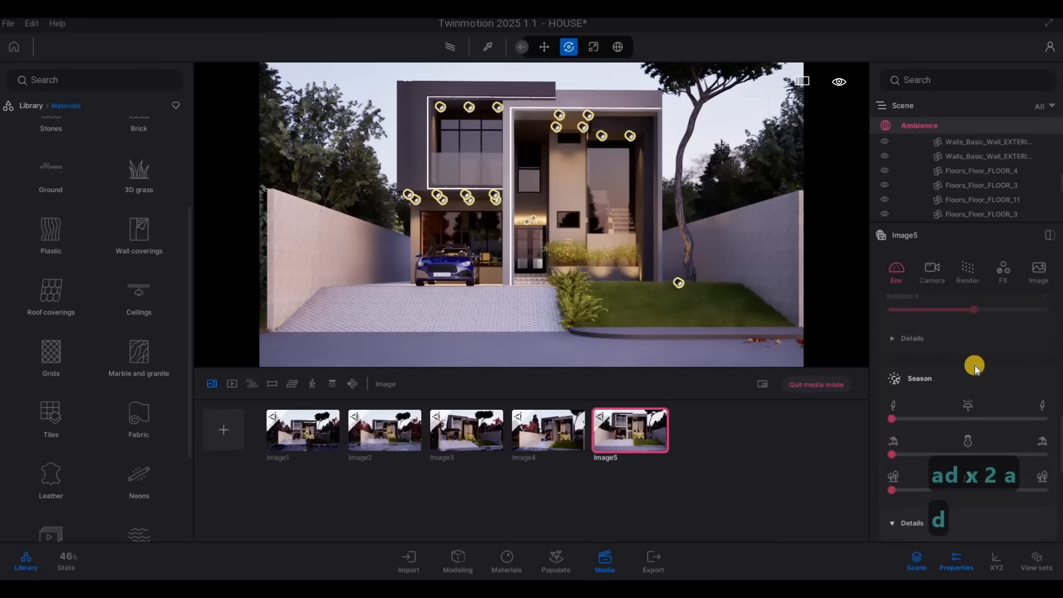
pyautogui.click(932, 271)
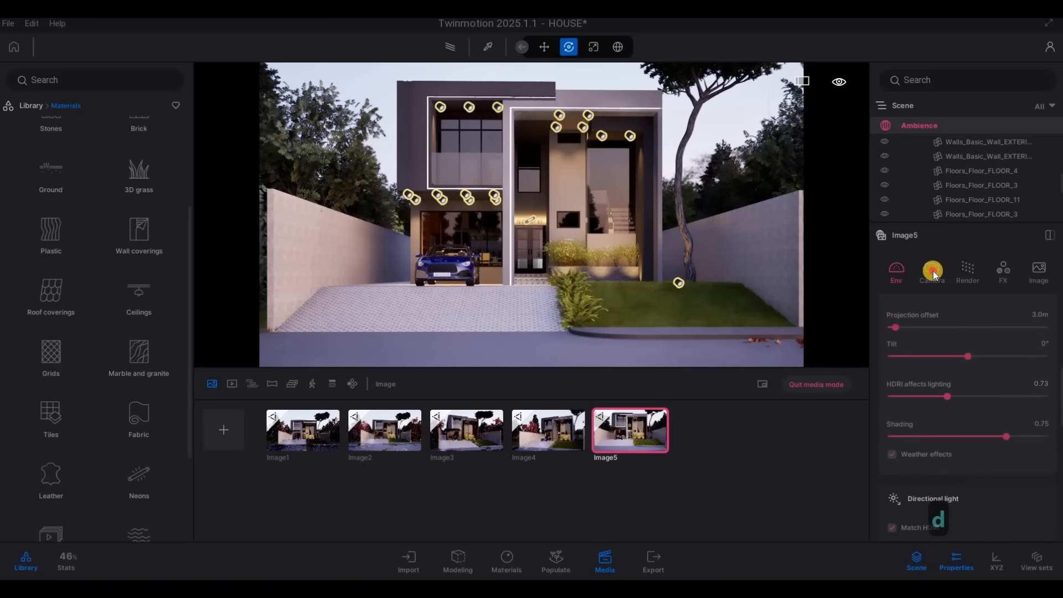
pyautogui.scroll(-3, 999, 333)
pyautogui.moveTo(1003, 306); pyautogui.dragTo(1007, 304)
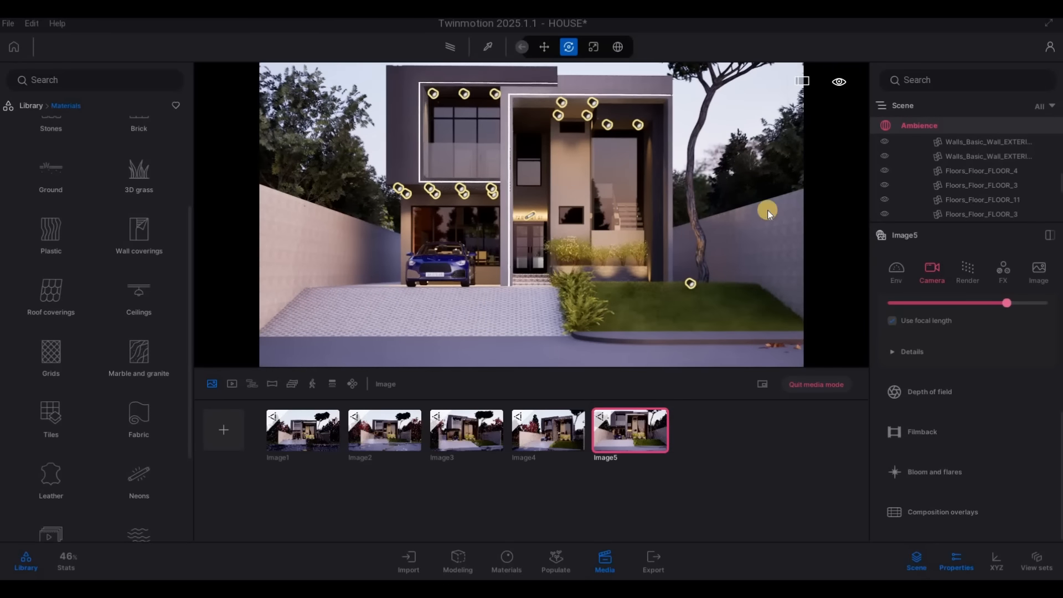
# Step: Lower and pull back the Image5 camera, adjusting its sideways position
pyautogui.press('q')
pyautogui.press('s')
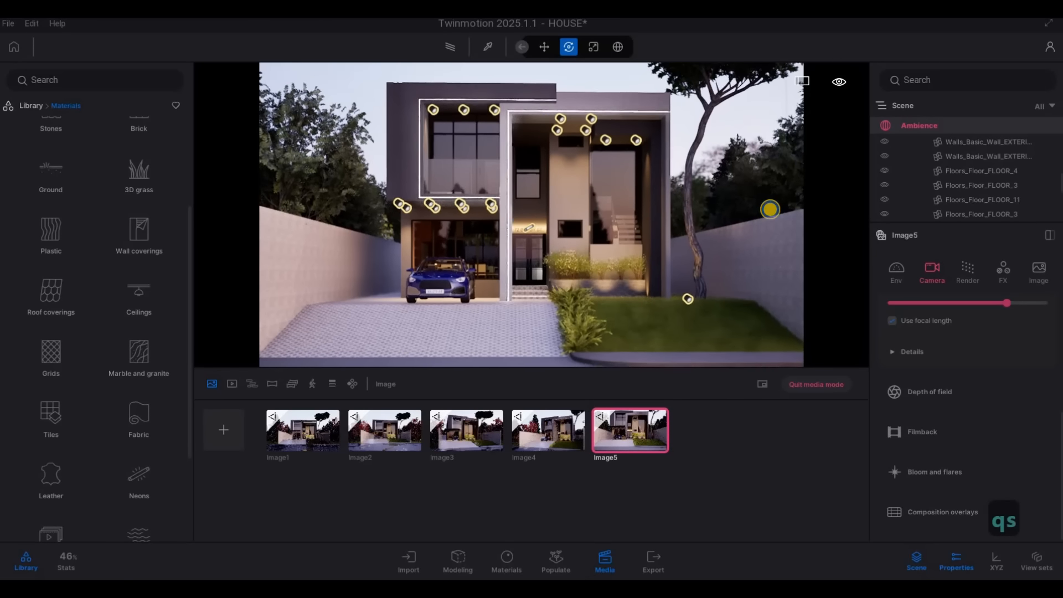
pyautogui.press('s')
pyautogui.press('s')
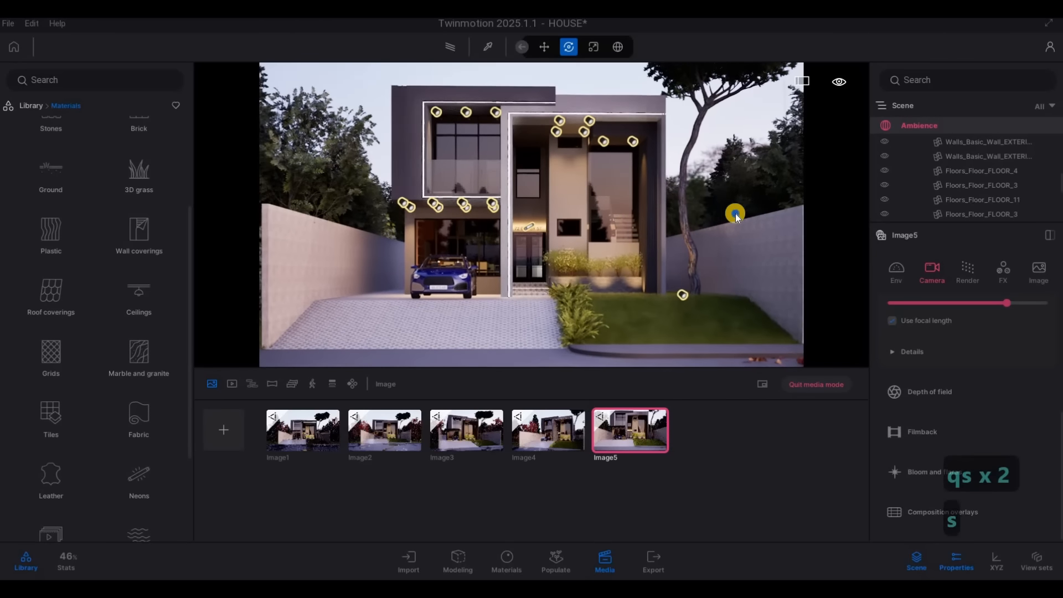
pyautogui.press('w')
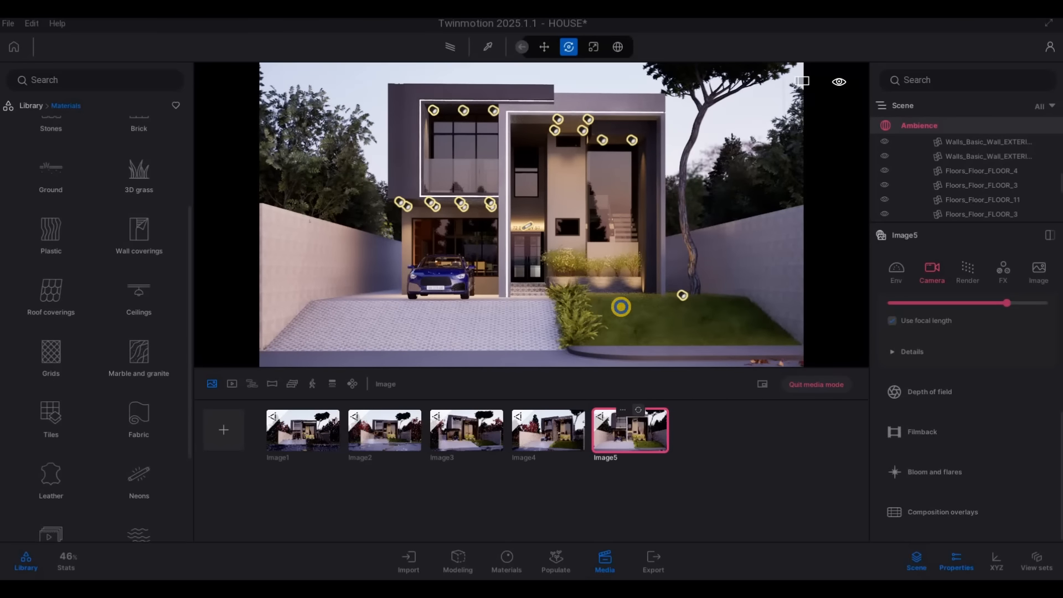
pyautogui.press('a')
pyautogui.press('w')
pyautogui.press('w')
pyautogui.press('s')
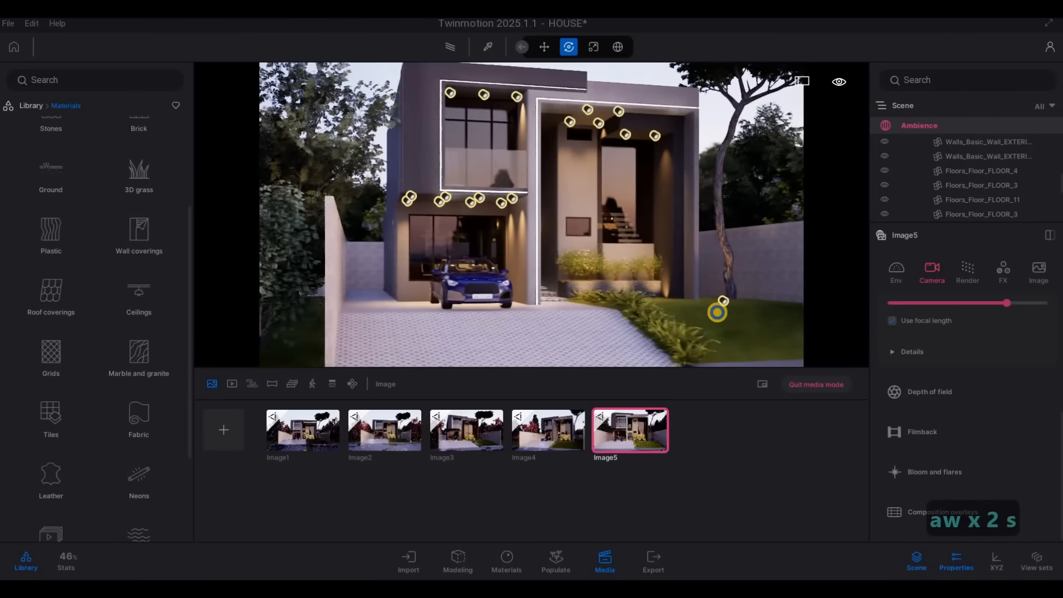
pyautogui.press('s')
pyautogui.press('a')
pyautogui.press('d')
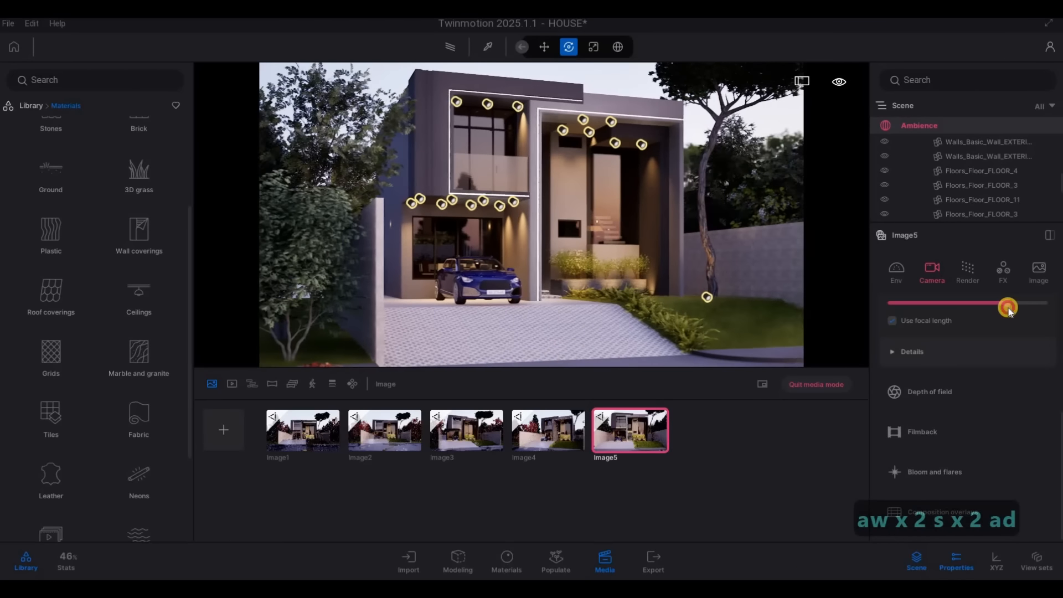
# Step: Zoom in slightly and move the camera up toward the house front
pyautogui.moveTo(1004, 303); pyautogui.dragTo(1001, 303)
pyautogui.press('d')
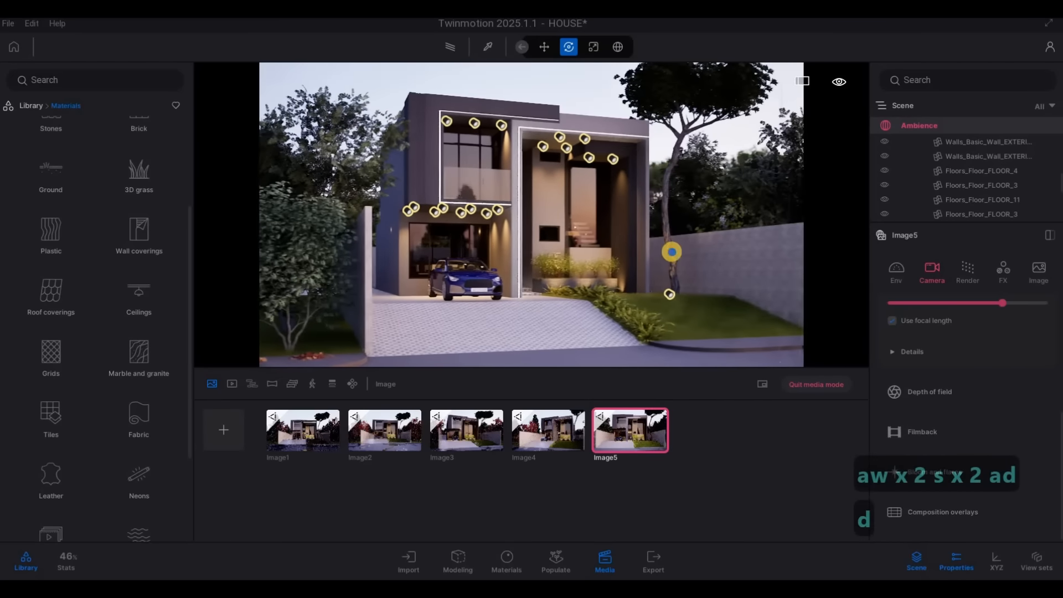
pyautogui.press('e')
pyautogui.press('w')
pyautogui.press('d')
pyautogui.press('w')
pyautogui.press('d')
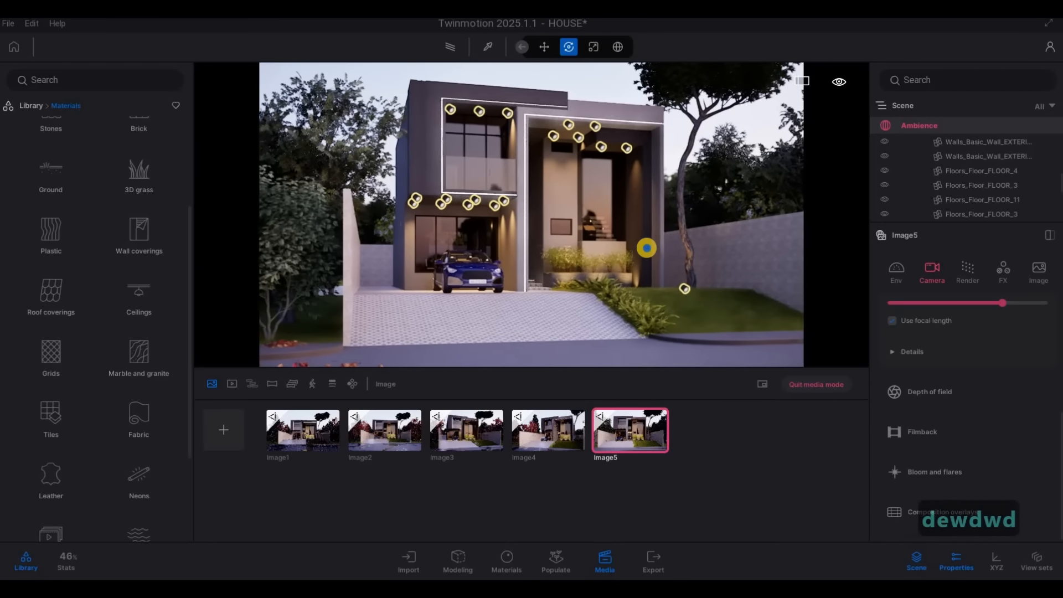
pyautogui.press('a')
pyautogui.press('w')
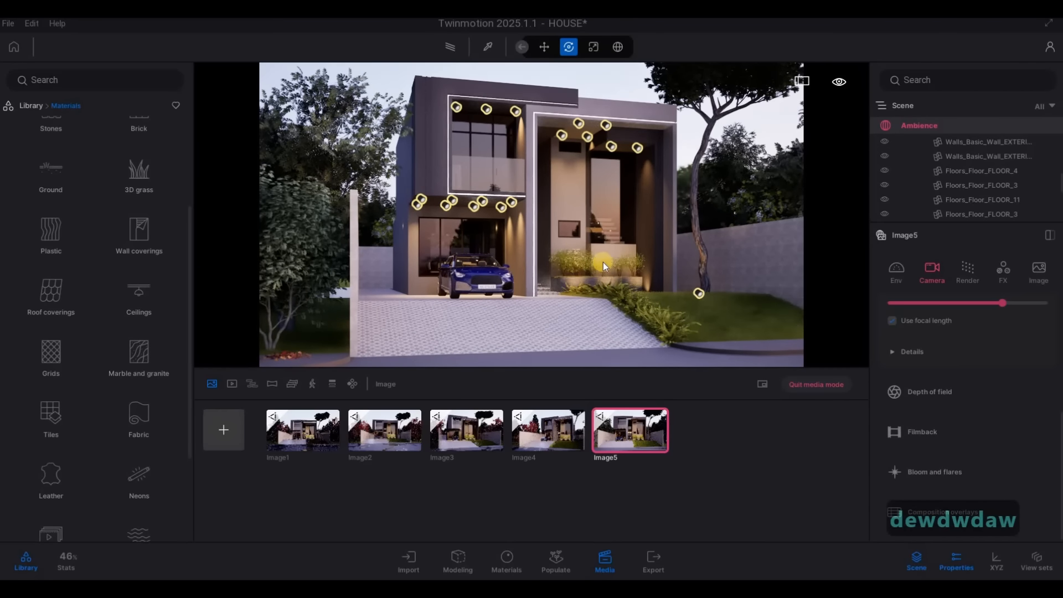
# Step: Move the camera right, up and closer to the house, turning to frame it
pyautogui.press('d')
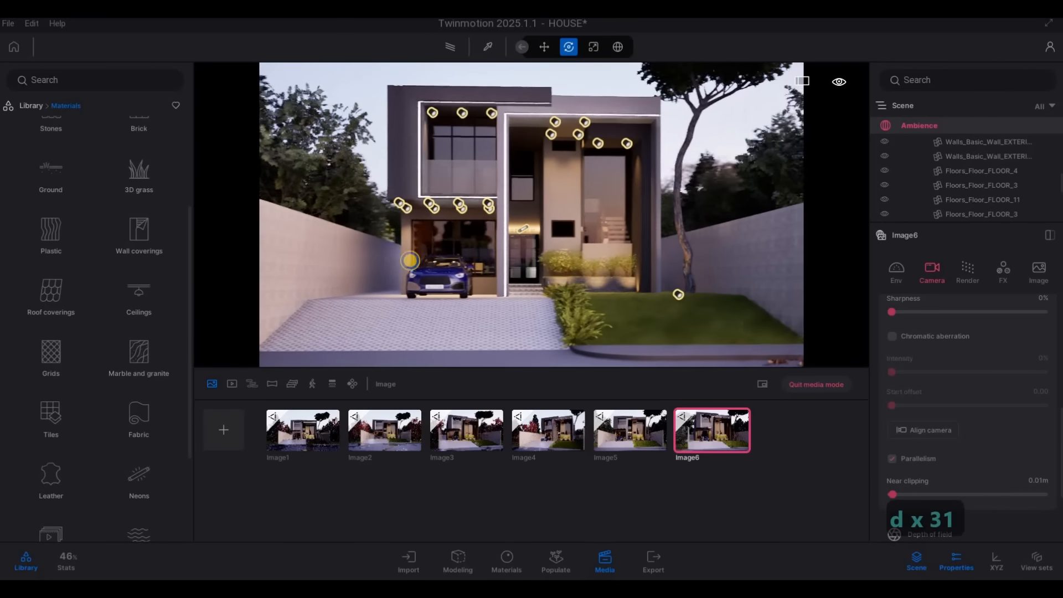
pyautogui.press('d')
pyautogui.press('w')
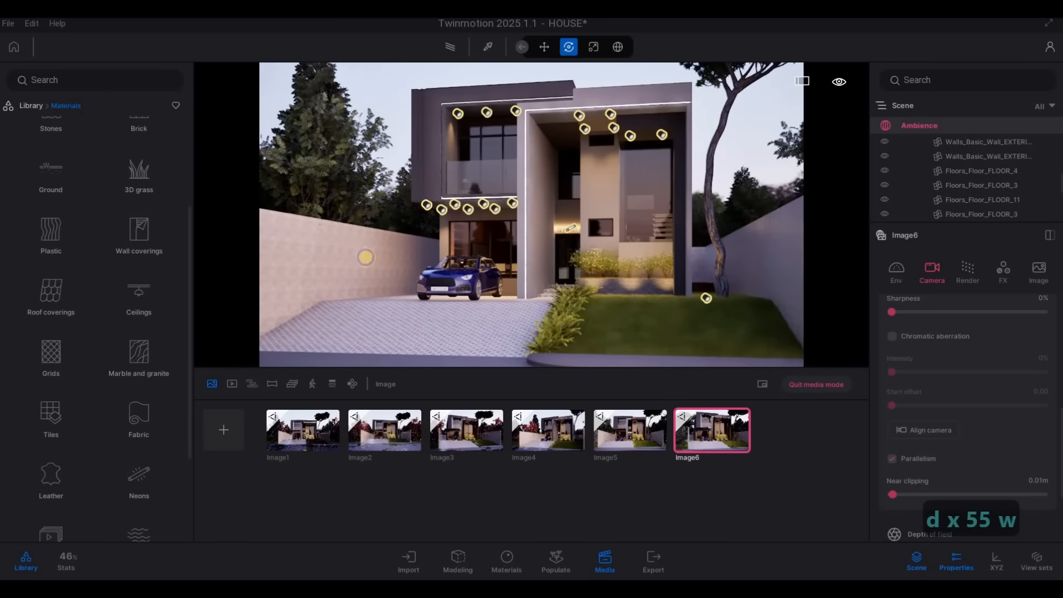
pyautogui.press('d')
pyautogui.press('e')
pyautogui.press('d')
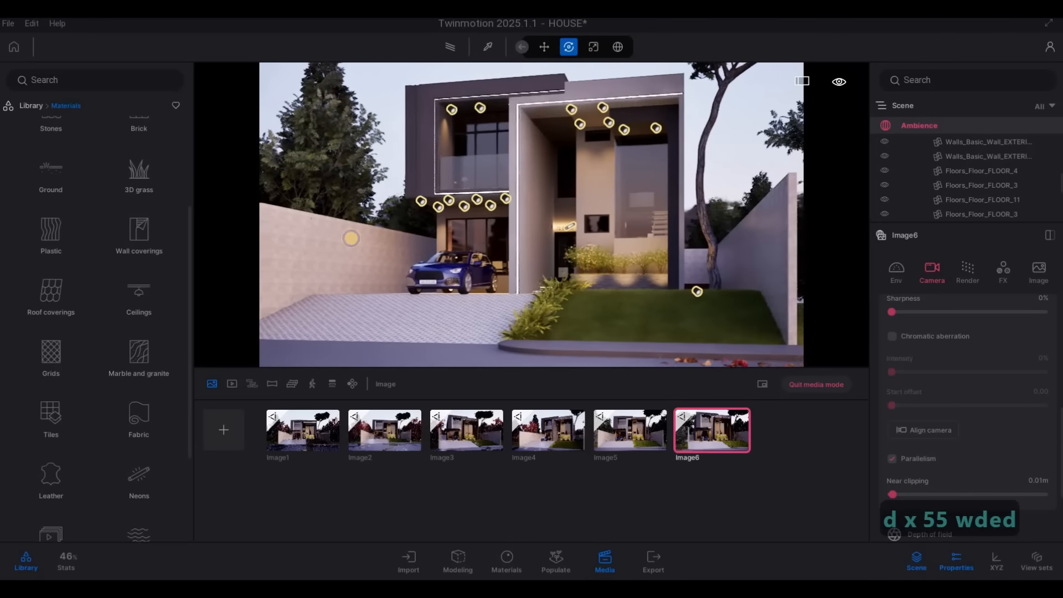
pyautogui.press('w')
pyautogui.press('w')
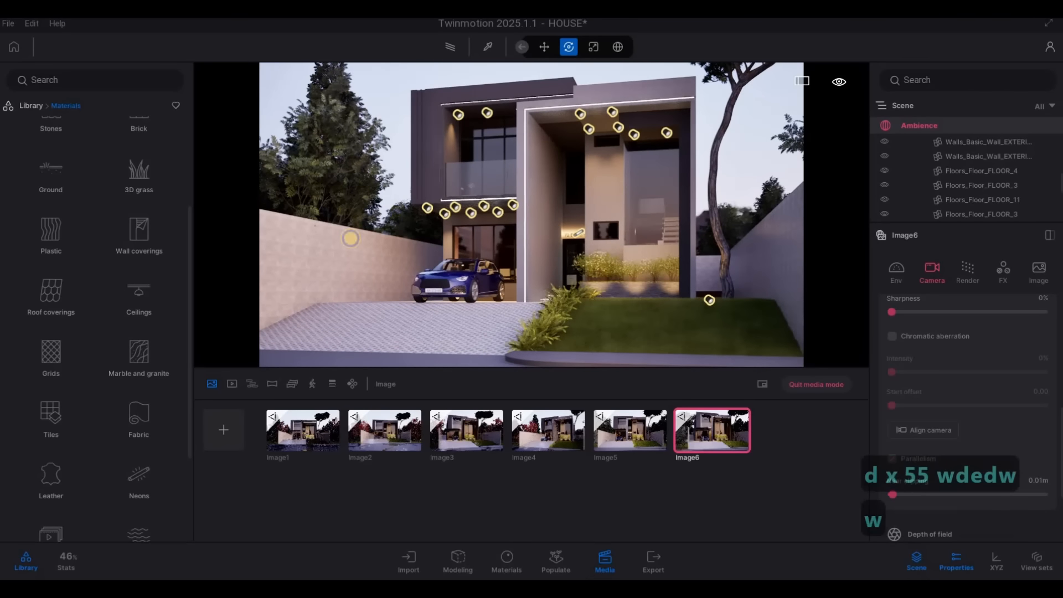
pyautogui.moveTo(340, 240); pyautogui.dragTo(336, 239, button='right')
pyautogui.press('w')
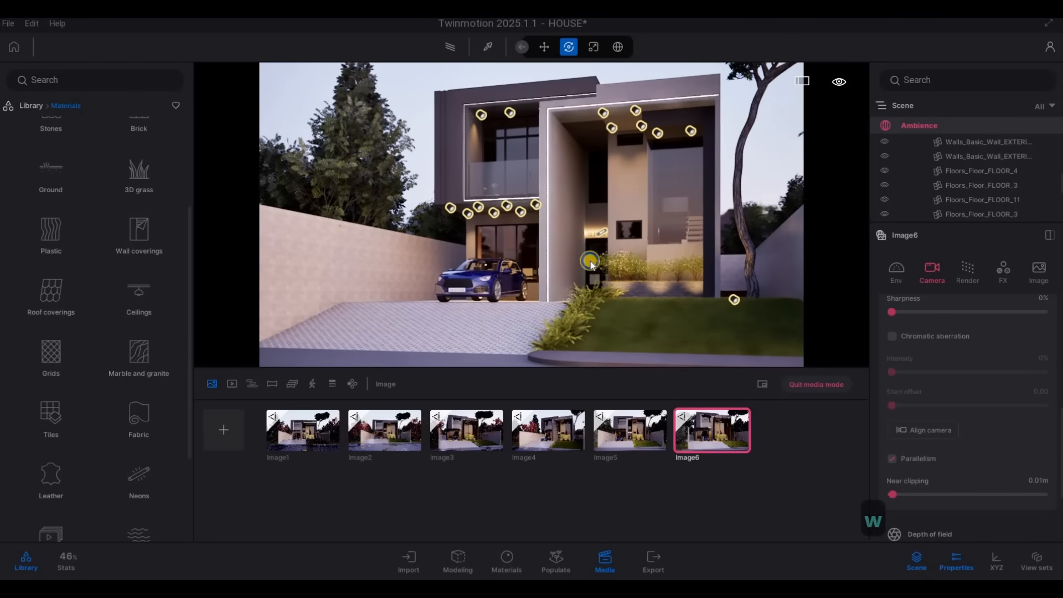
pyautogui.moveTo(593, 268); pyautogui.dragTo(609, 278, button='right')
# Step: Step back slightly and lower Image6's focal length to 39mm
pyautogui.press('s')
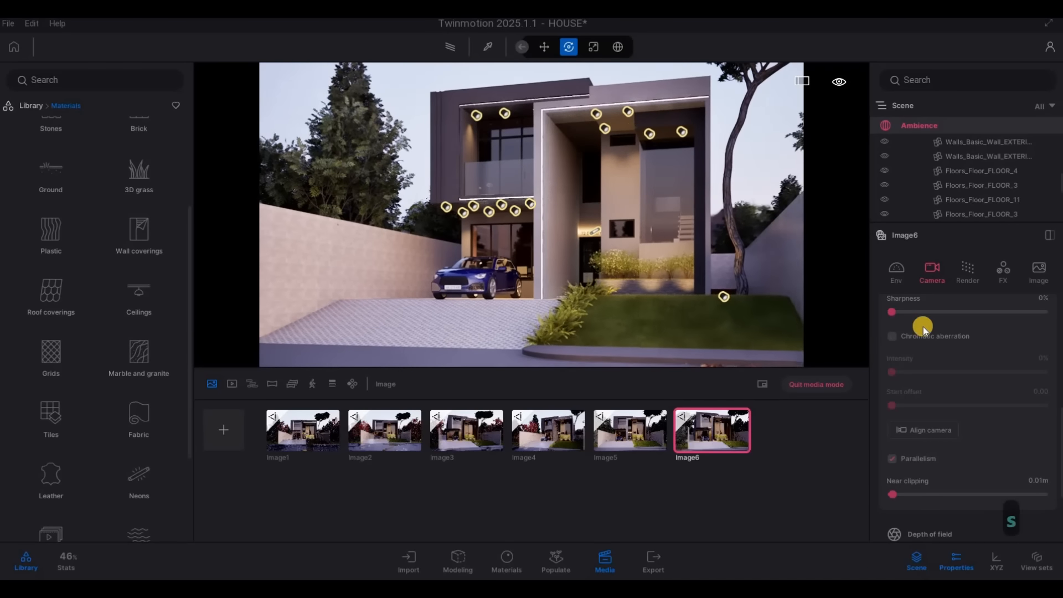
pyautogui.scroll(2, 948, 343)
pyautogui.scroll(3, 996, 398)
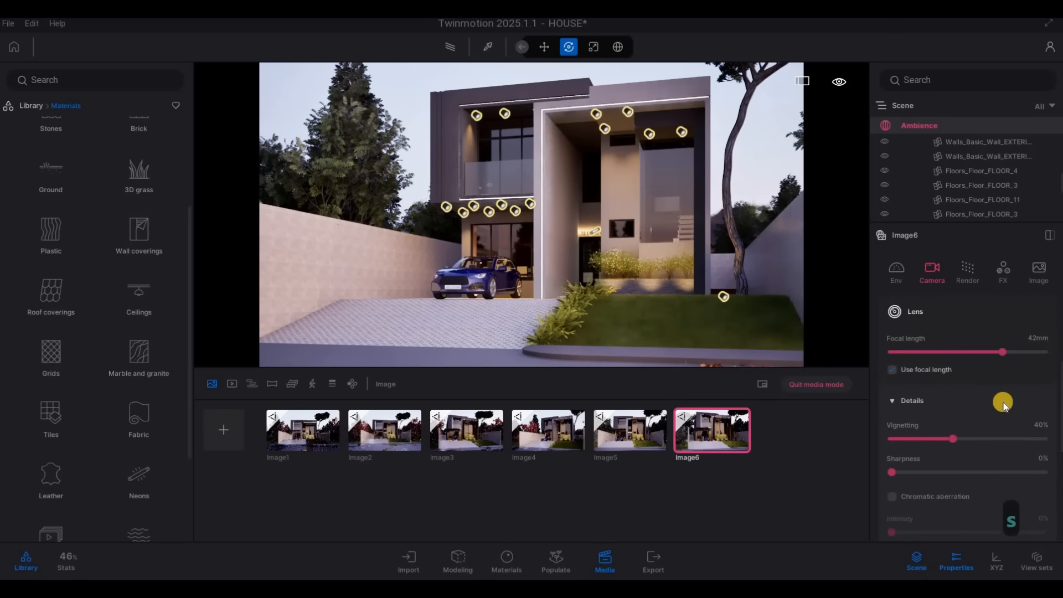
pyautogui.moveTo(1000, 403); pyautogui.dragTo(998, 405)
pyautogui.click(712, 439)
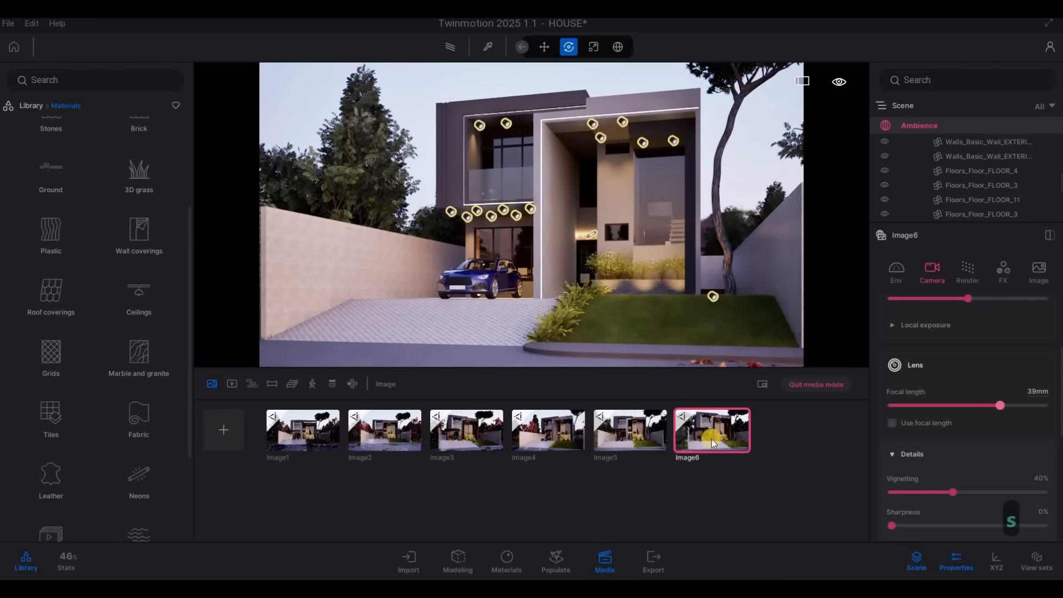
pyautogui.moveTo(721, 411)
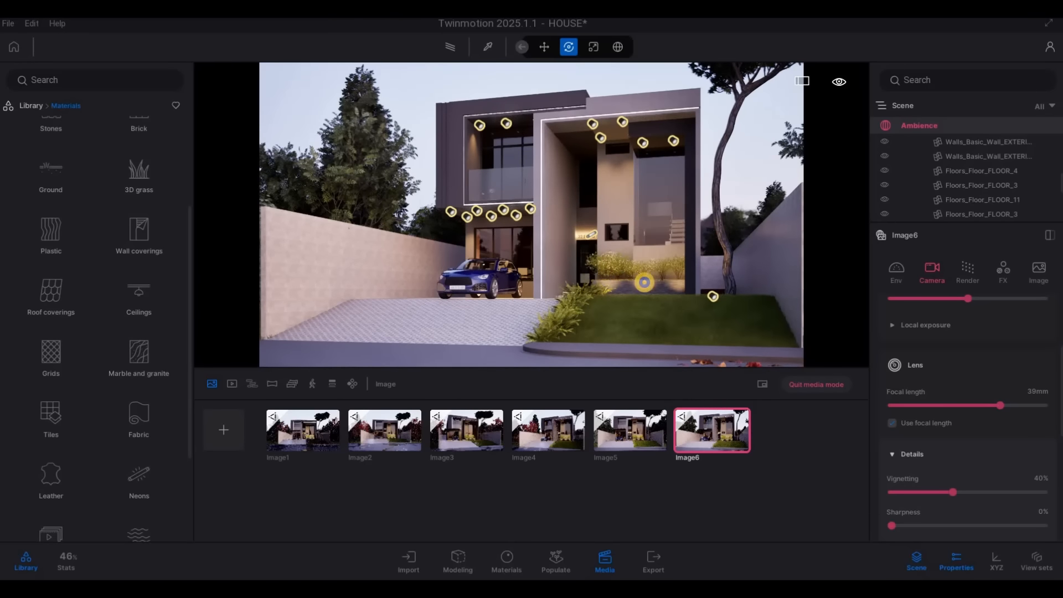
# Step: Move the camera left and forward, turning to face the house at an angle
pyautogui.press('a')
pyautogui.press('a')
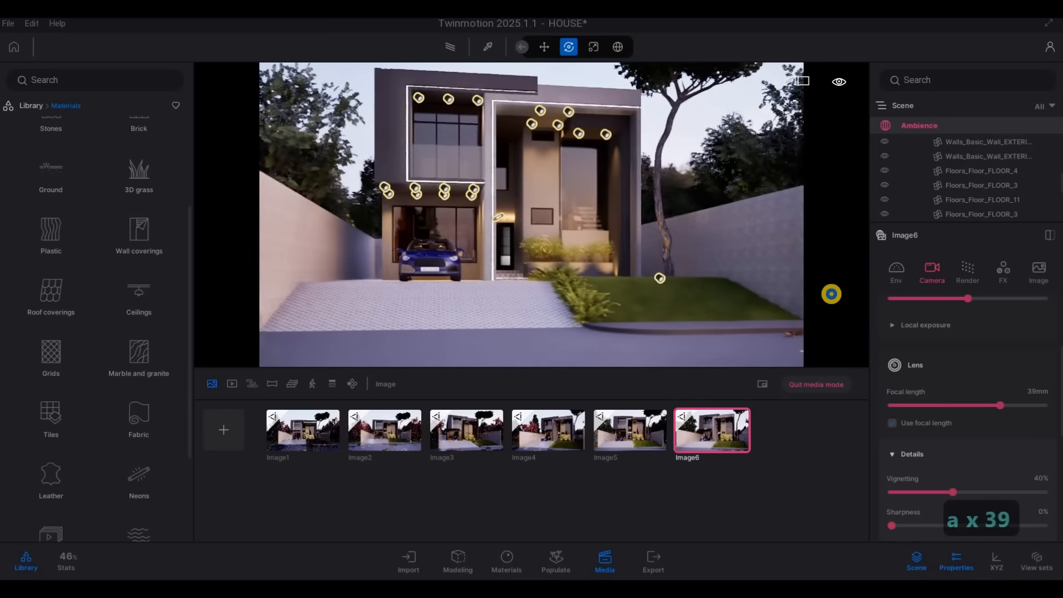
pyautogui.press('a')
pyautogui.press('w')
pyautogui.press('a')
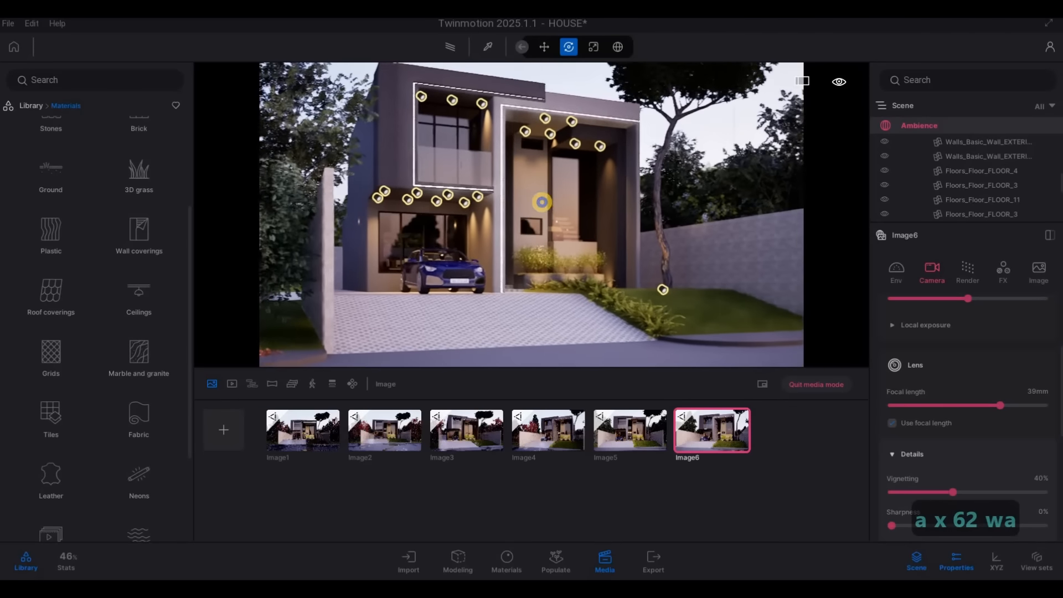
pyautogui.moveTo(549, 201); pyautogui.dragTo(547, 194, button='right')
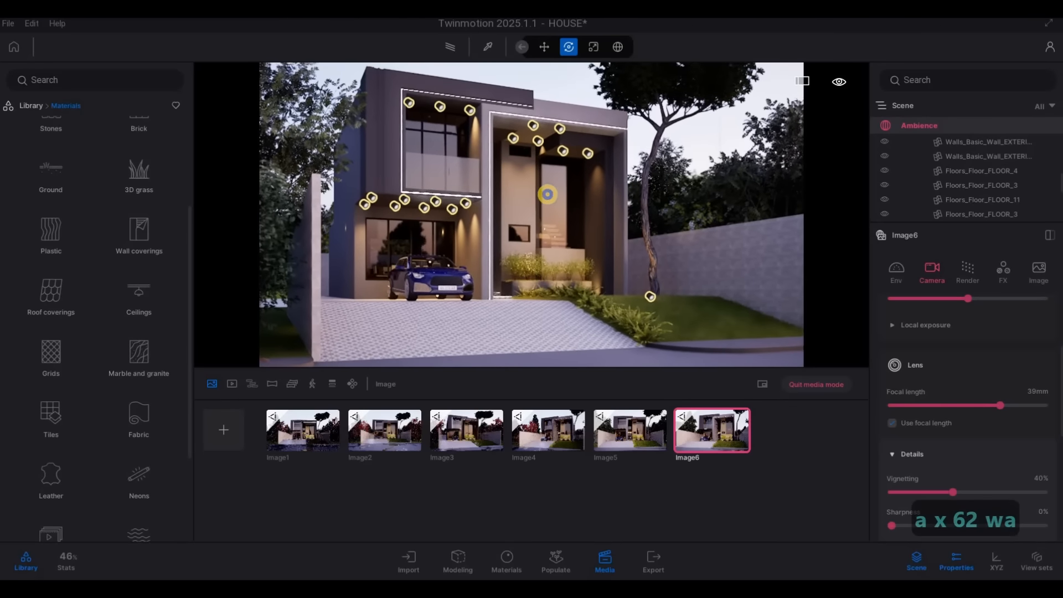
# Step: Nudge the view right and closer, then save it as Image7
pyautogui.press('d')
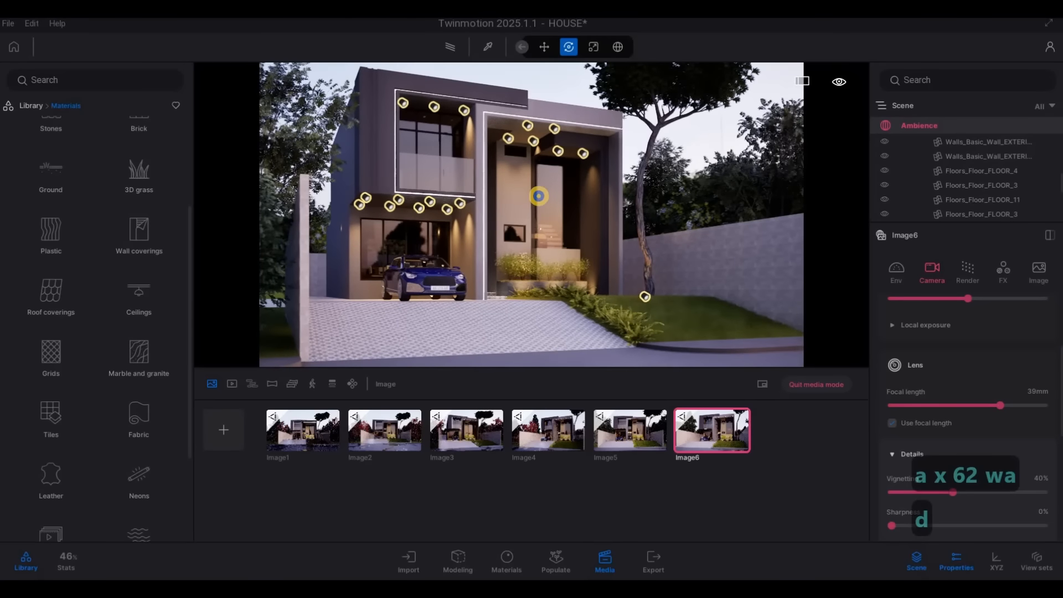
pyautogui.press('d')
pyautogui.press('d')
pyautogui.press('w')
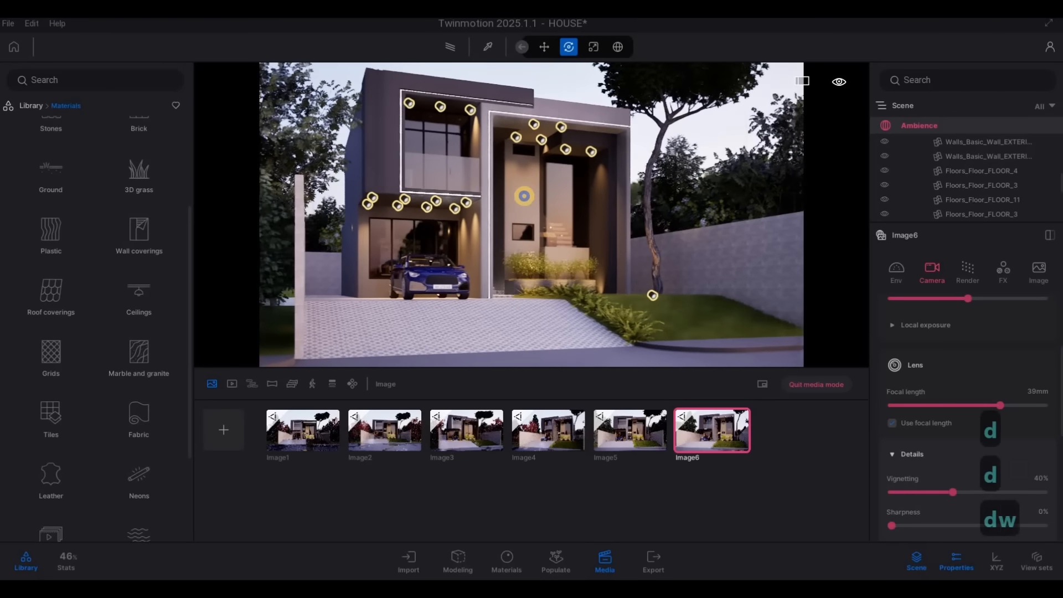
pyautogui.press('d')
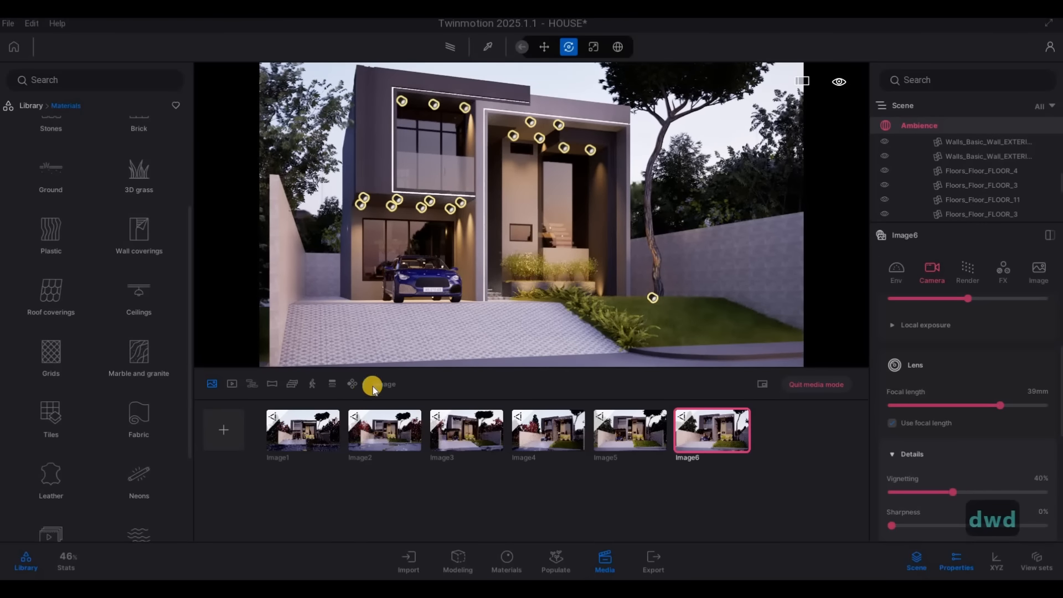
pyautogui.click(232, 429)
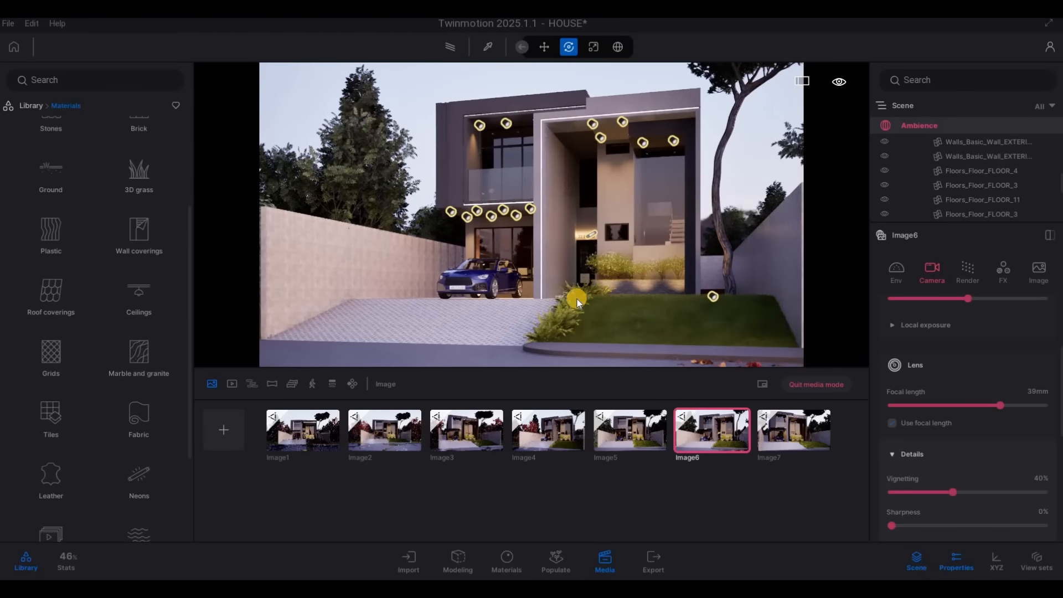
pyautogui.press('d')
pyautogui.press('d')
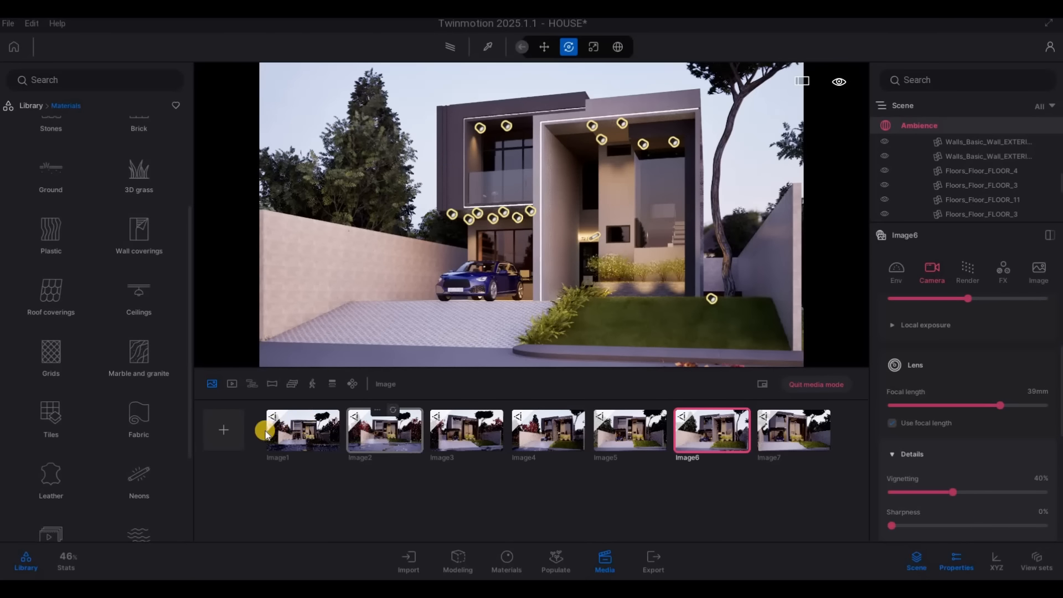
pyautogui.click(294, 443)
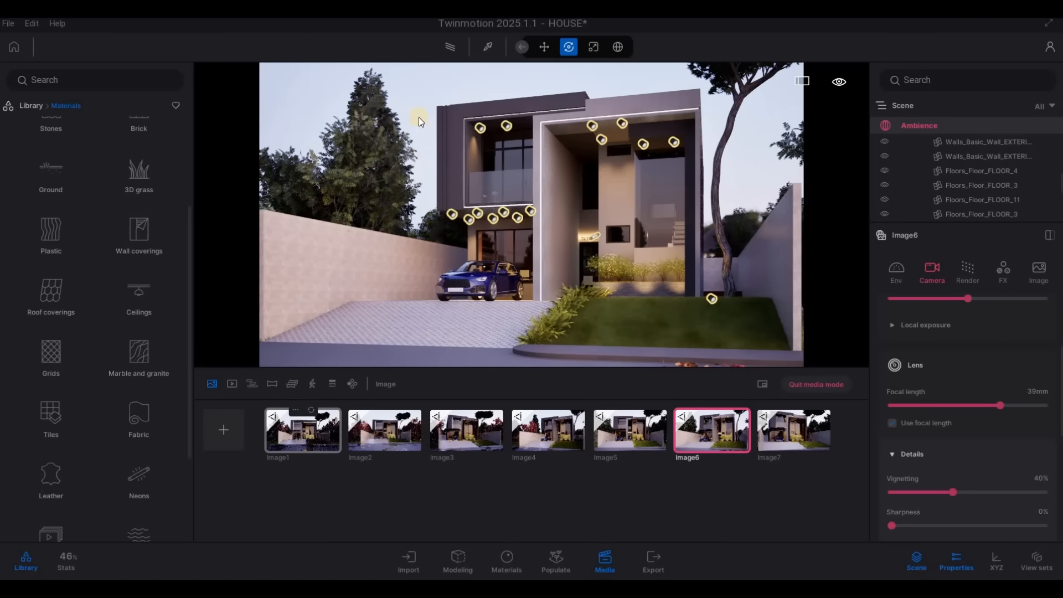
# Step: Preview Image1 through Image4 with path tracing
pyautogui.click(447, 51)
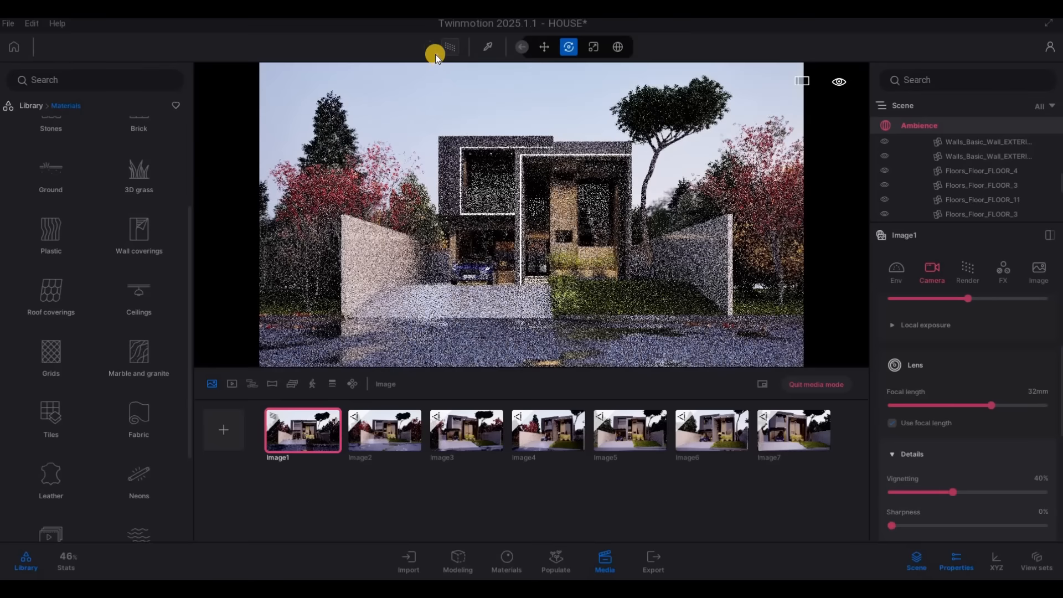
pyautogui.click(387, 430)
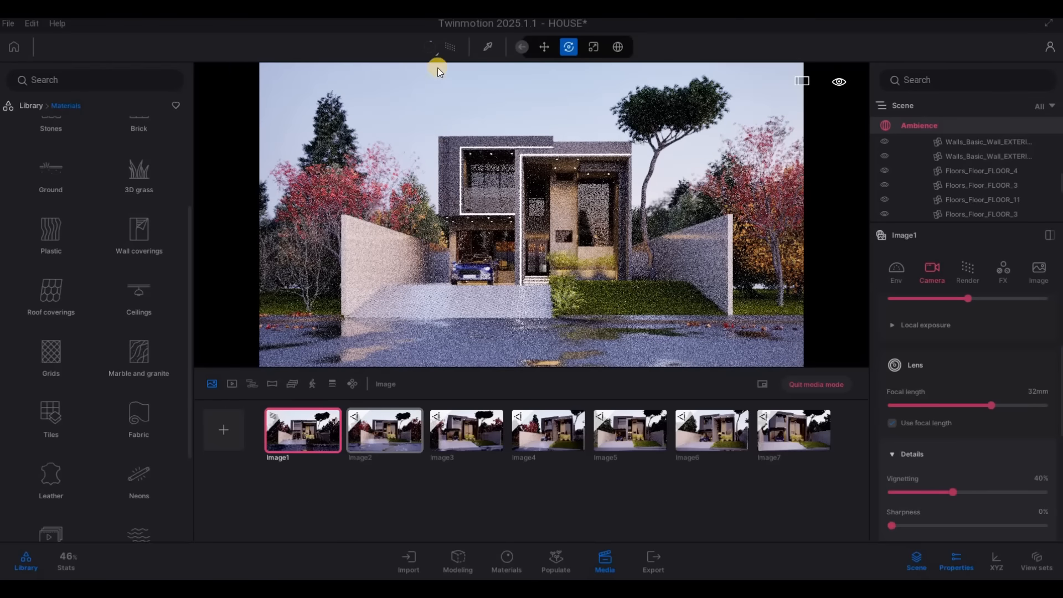
pyautogui.click(447, 47)
pyautogui.click(467, 430)
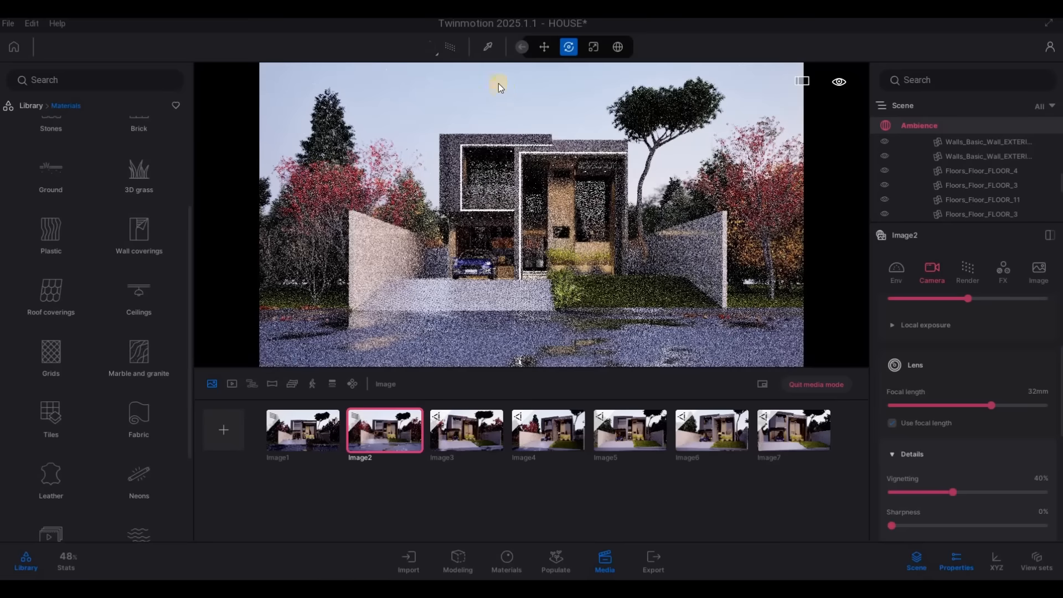
pyautogui.click(449, 47)
pyautogui.click(548, 429)
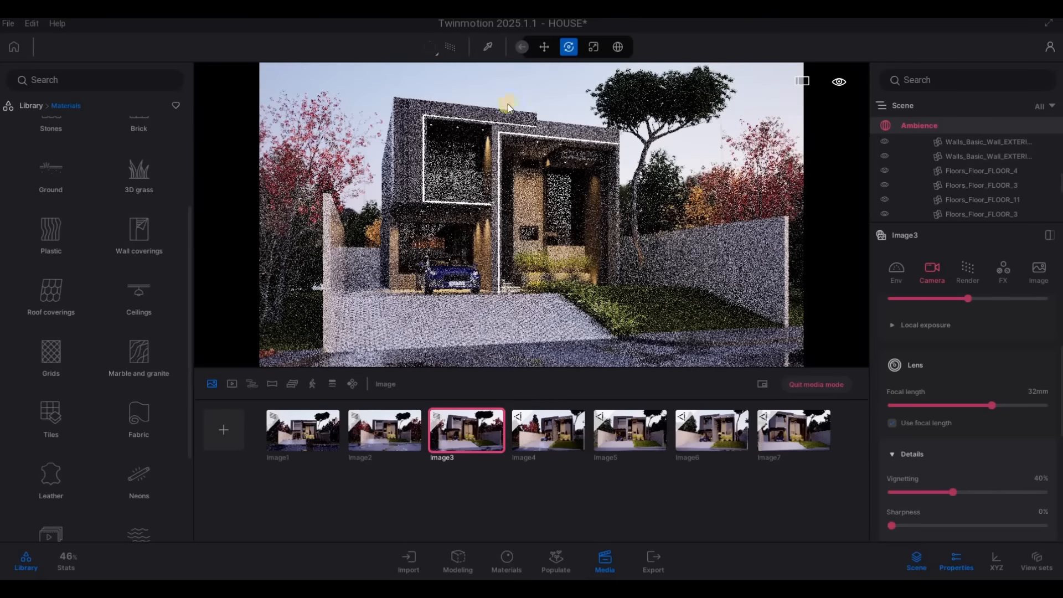
pyautogui.click(448, 46)
# Step: Preview Image5 through Image7 with path tracing, then save the HOUSE project
pyautogui.click(631, 431)
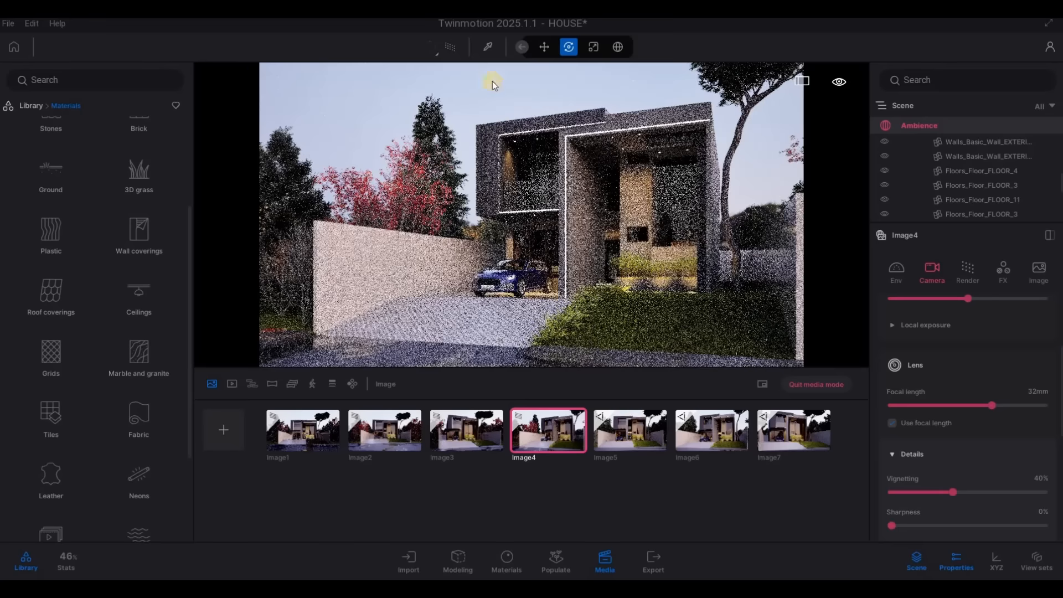
pyautogui.click(449, 46)
pyautogui.click(709, 429)
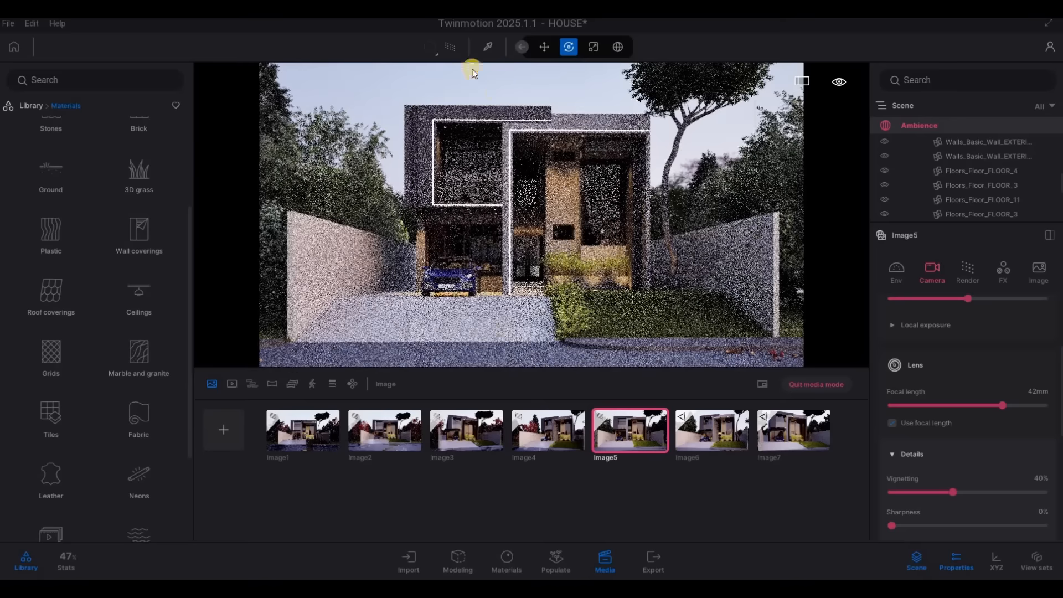
pyautogui.click(448, 46)
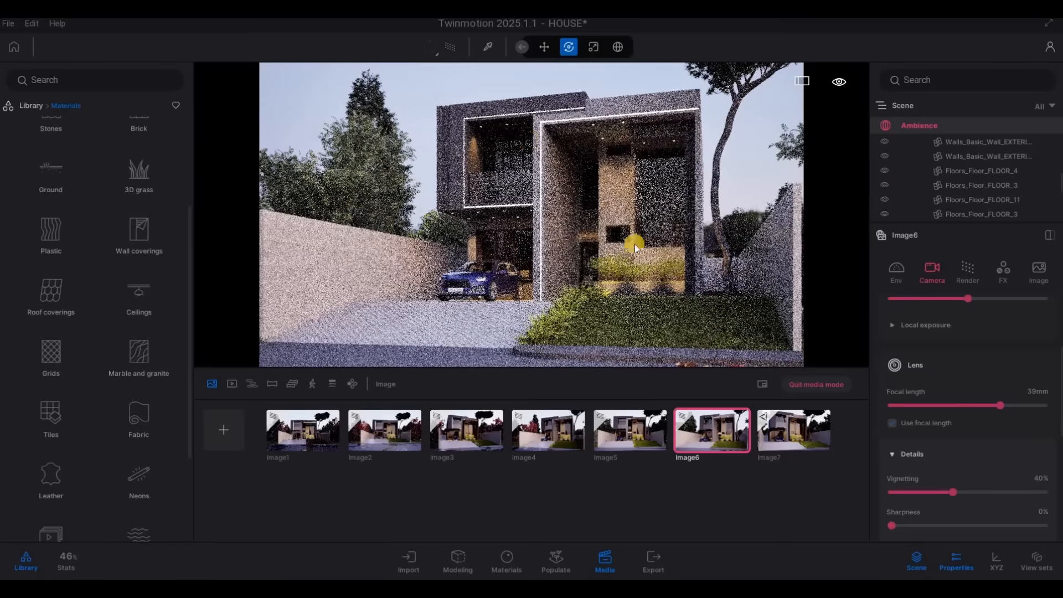
pyautogui.click(792, 430)
pyautogui.click(450, 46)
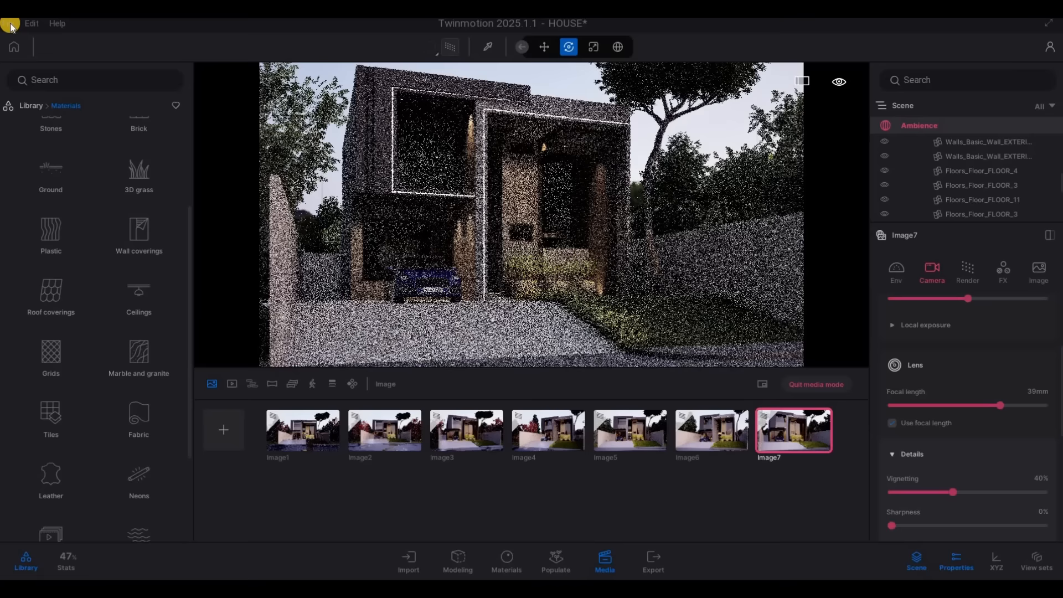
pyautogui.click(23, 121)
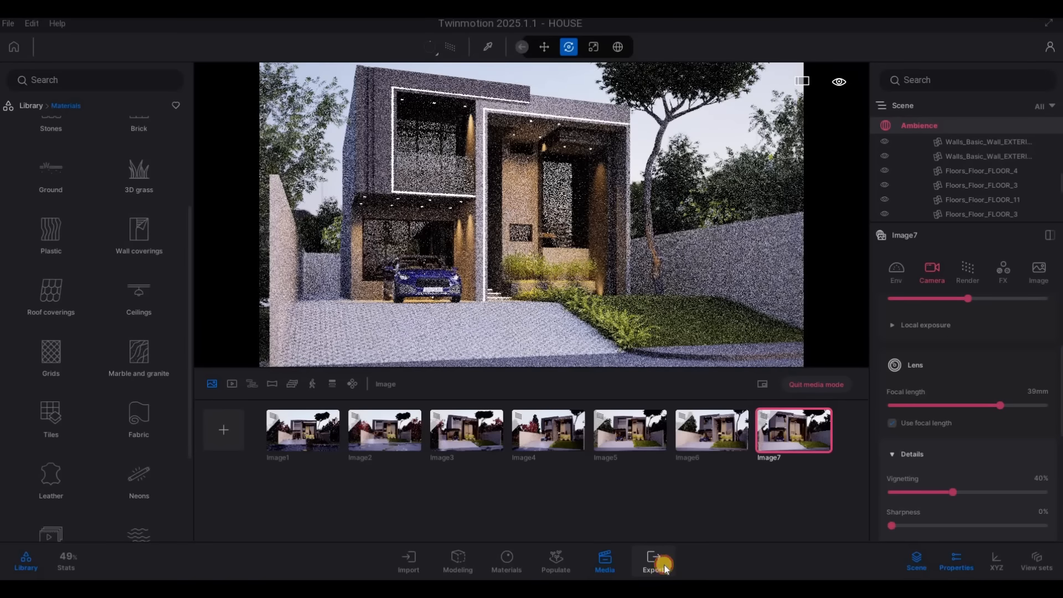
# Step: Add the Video export and select both SHOWREEL and SHORTS, 2 videos total
pyautogui.click(663, 565)
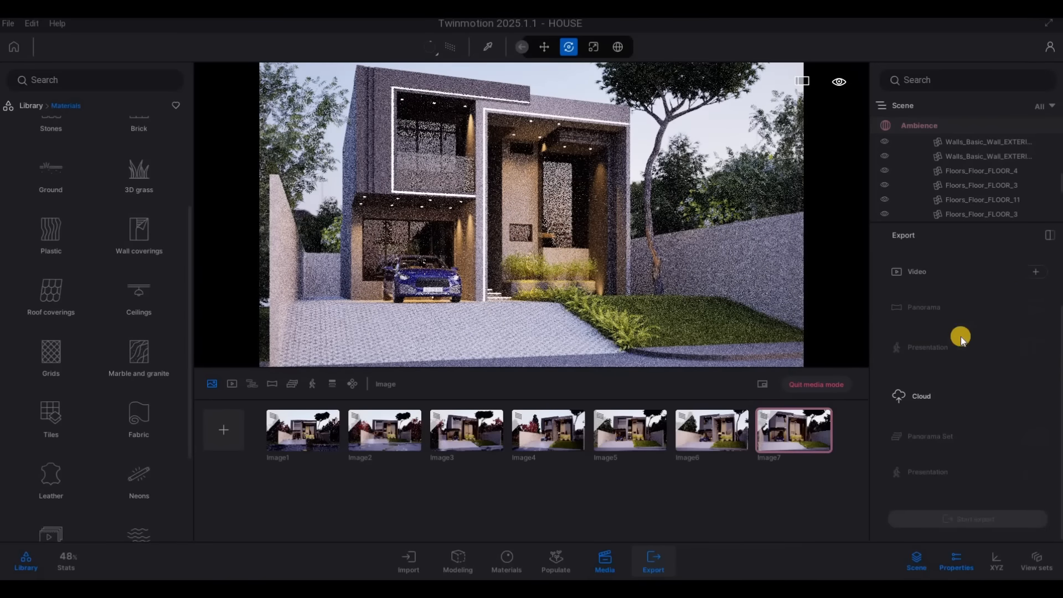
pyautogui.click(1038, 270)
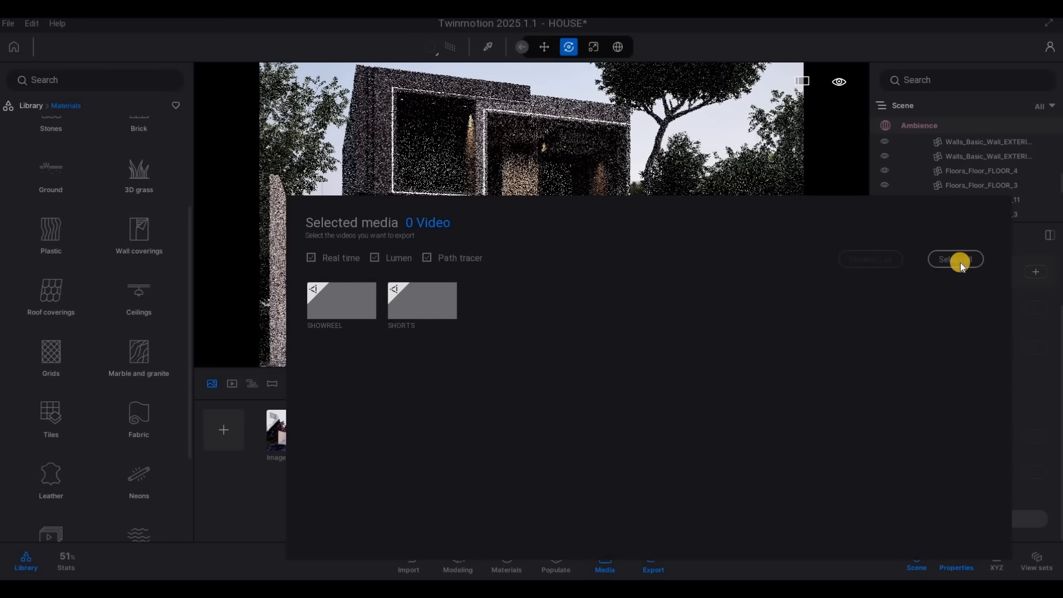
pyautogui.click(948, 269)
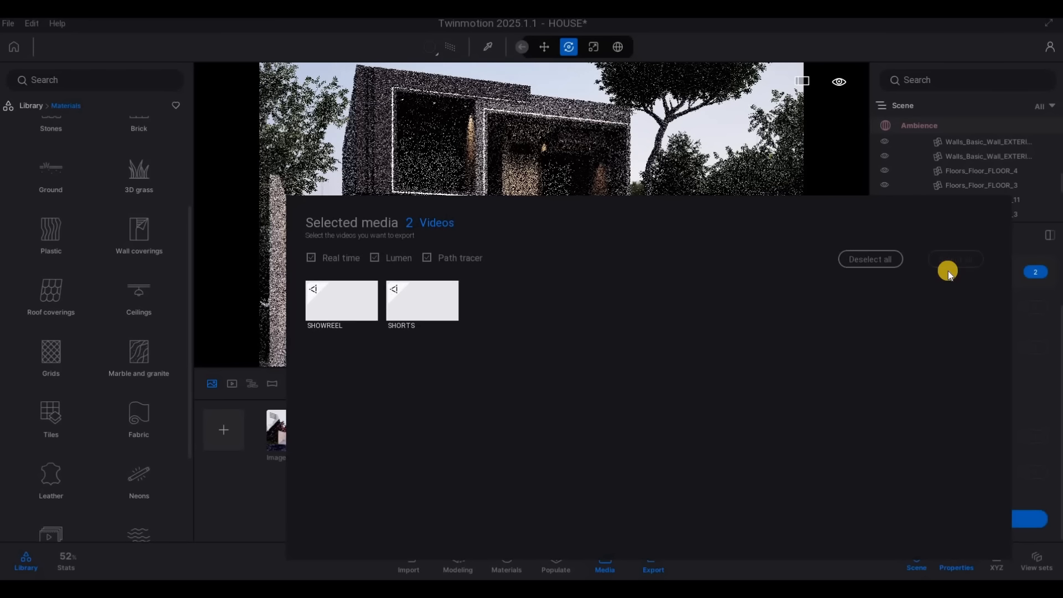